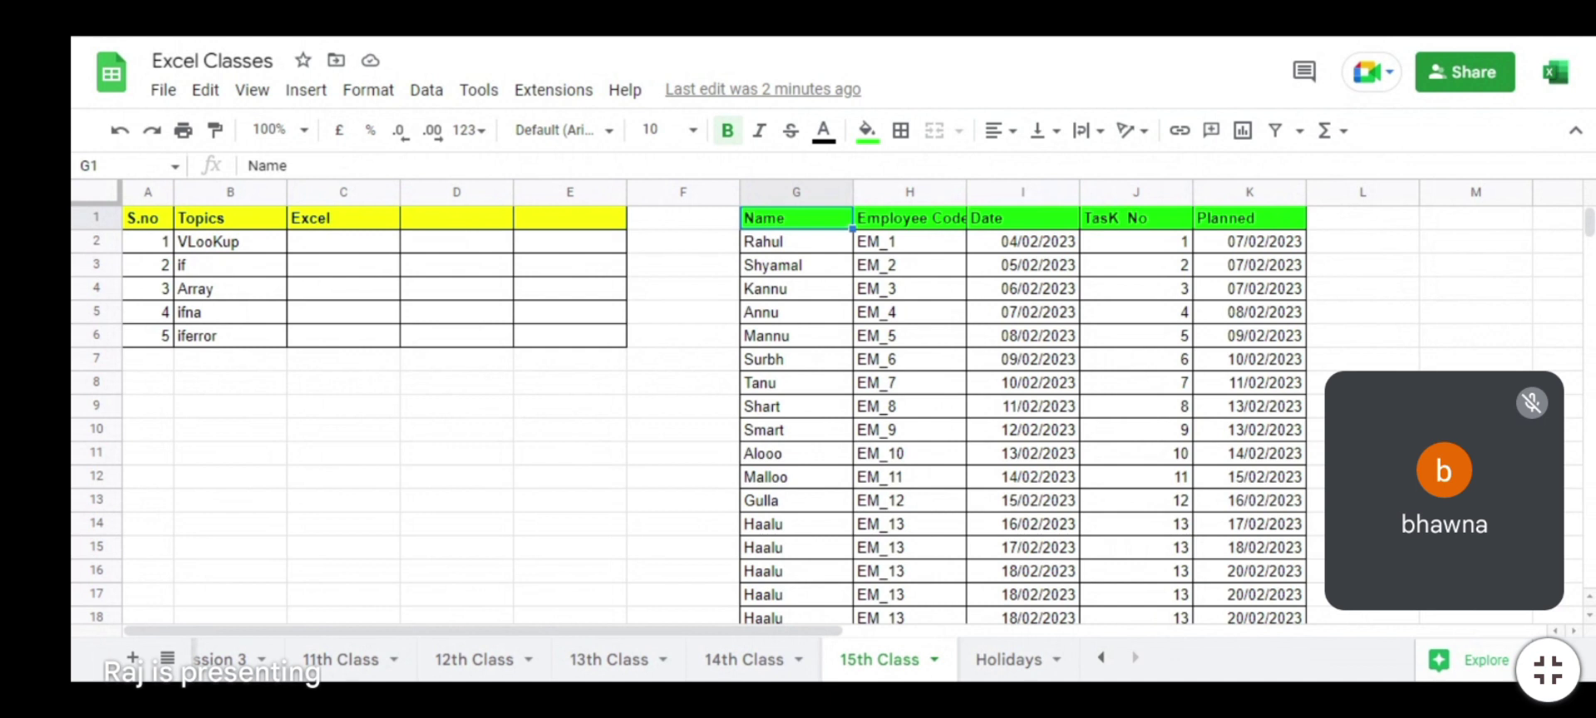
Step: Examine the headings of the employee task table, from Name across to Planned, and the empty columns beside it
{"action": "key", "text": "Right"}
{"action": "key", "text": "Right"}
{"action": "key", "text": "Right"}
{"action": "key", "text": "Right"}
{"action": "key", "text": "Right"}
{"action": "key", "text": "Right"}
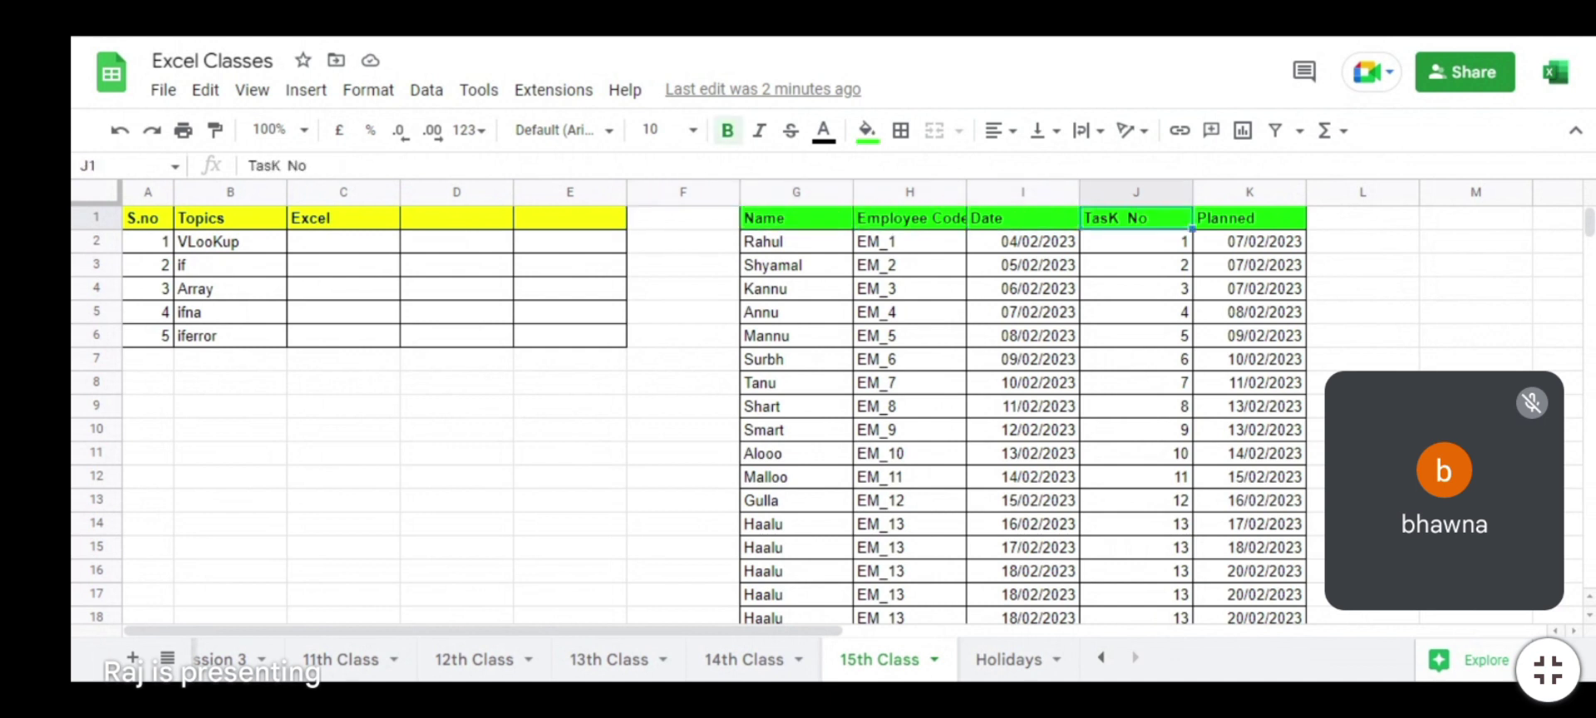
{"action": "key", "text": "Left"}
{"action": "key", "text": "Left"}
{"action": "key", "text": "Left"}
{"action": "key", "text": "Left"}
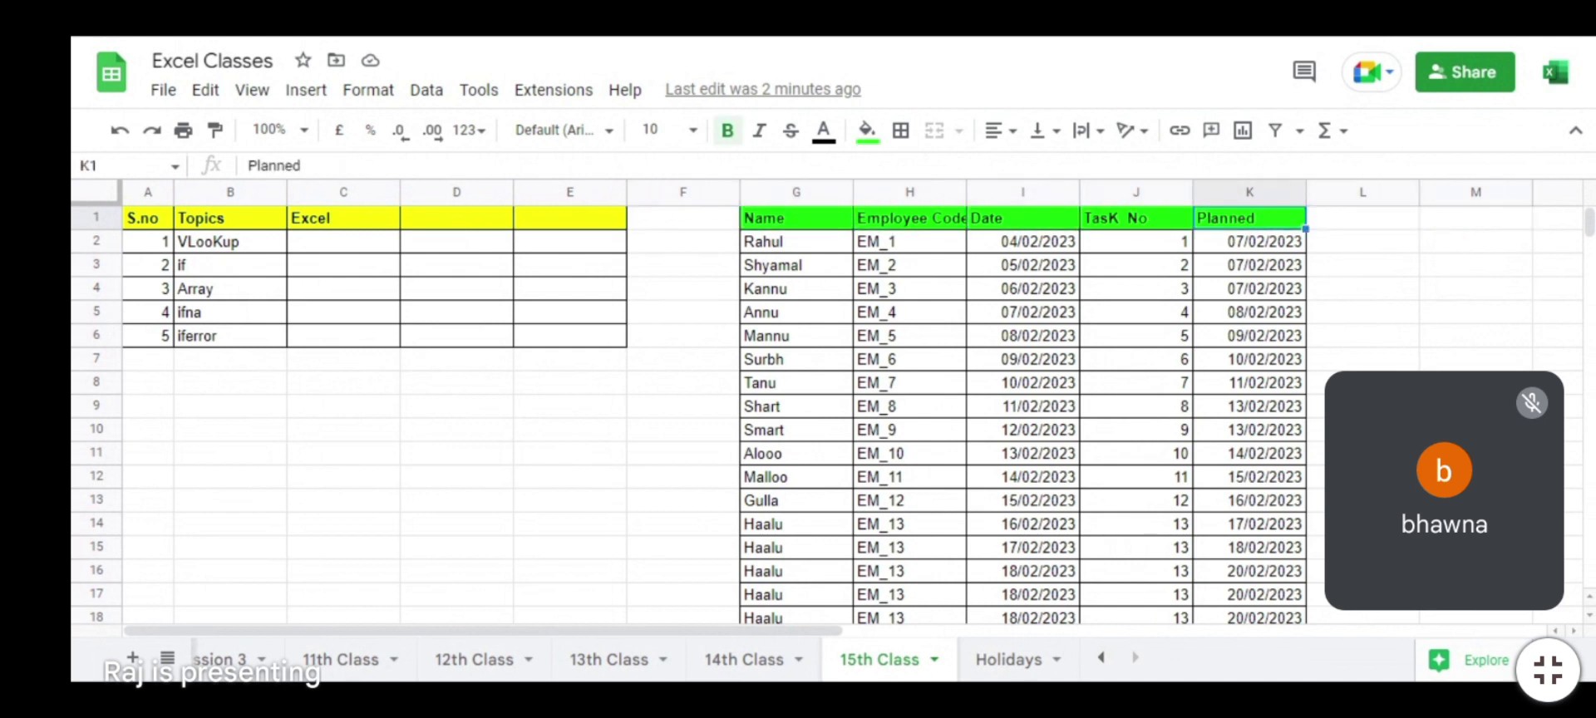
{"action": "key", "text": "Right"}
{"action": "key", "text": "Right"}
{"action": "key", "text": "Left"}
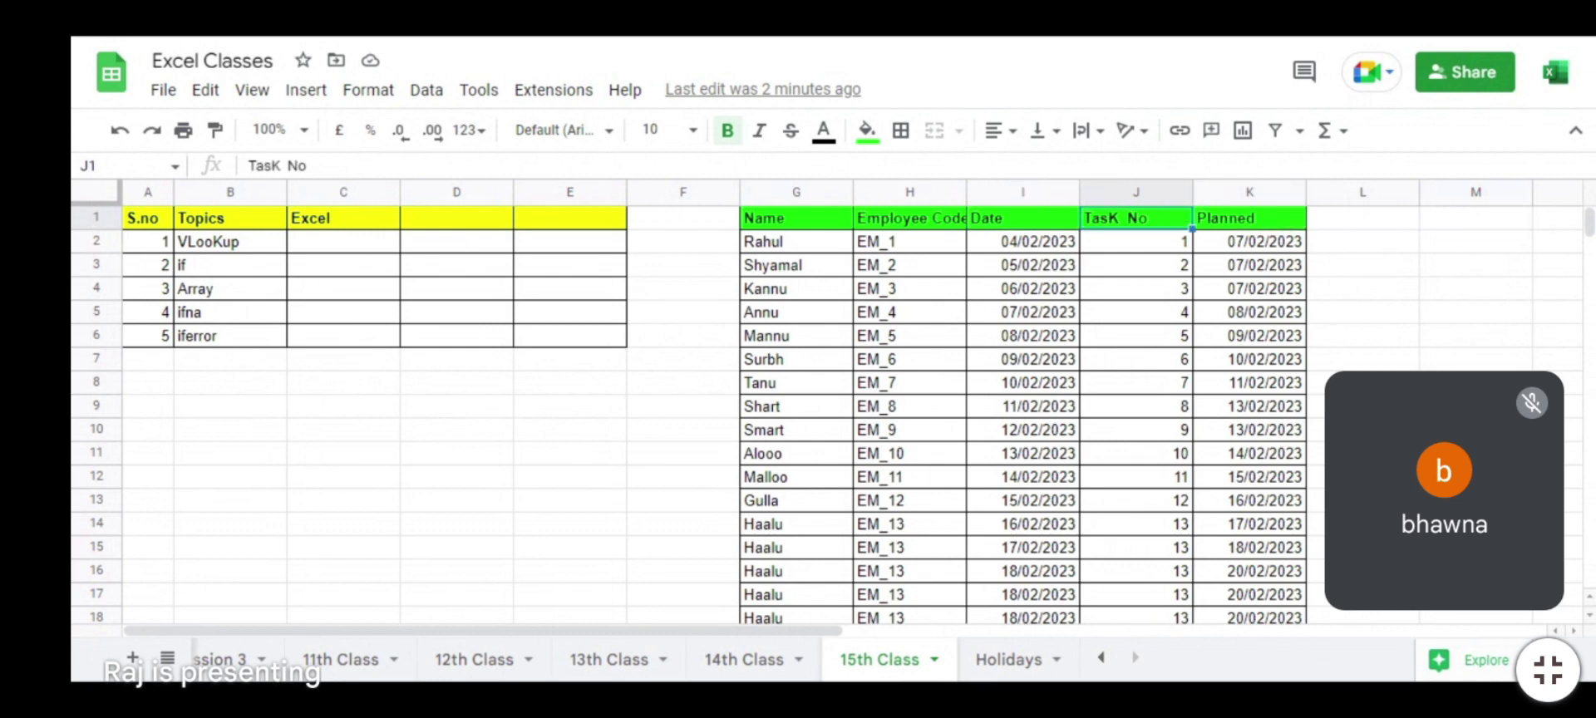
{"action": "key", "text": "Left"}
{"action": "key", "text": "Right"}
{"action": "key", "text": "Right"}
{"action": "key", "text": "Right"}
{"action": "key", "text": "Right"}
{"action": "key", "text": "Right"}
{"action": "key", "text": "Left"}
{"action": "key", "text": "Left"}
{"action": "key", "text": "Left"}
{"action": "key", "text": "Right"}
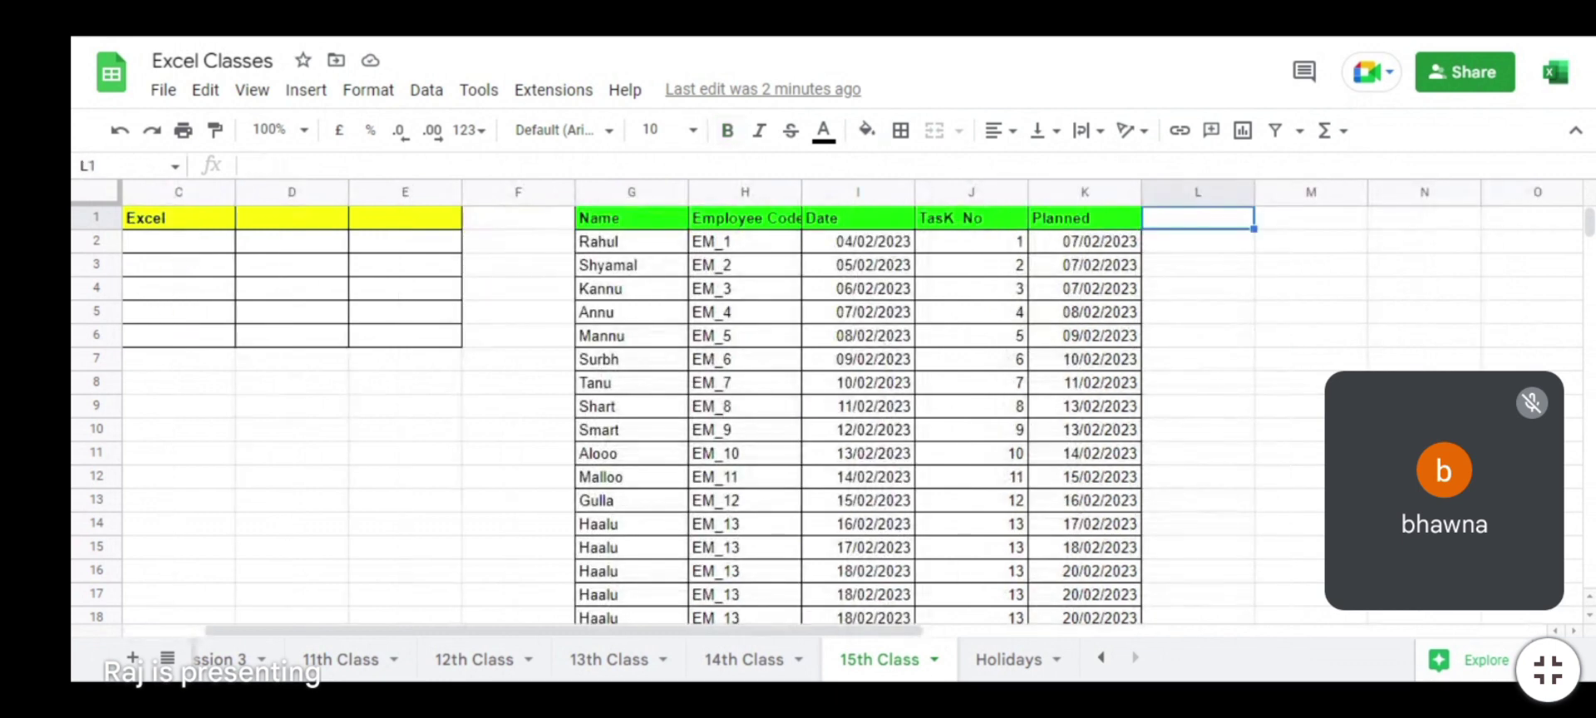
{"action": "key", "text": "Right"}
{"action": "key", "text": "Right"}
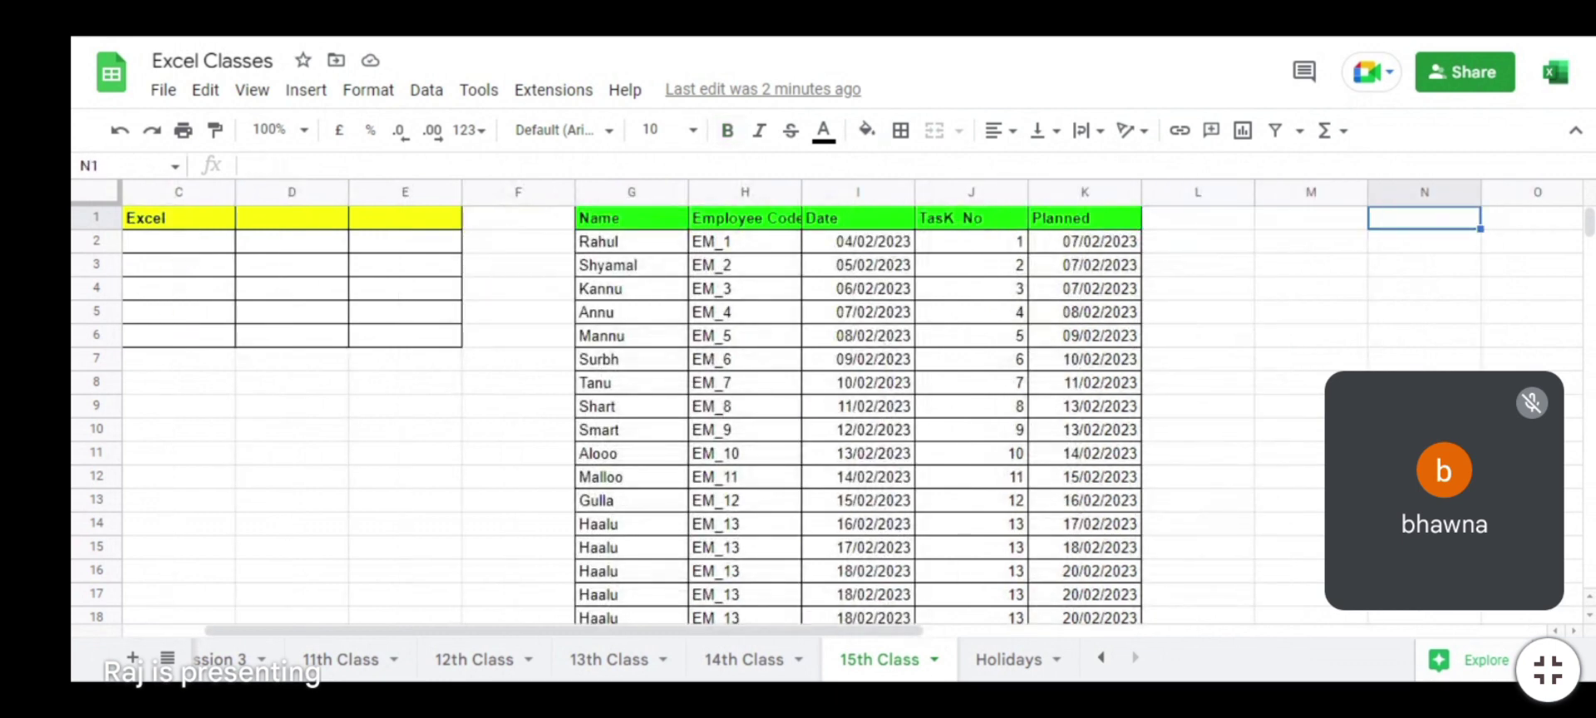
{"action": "key", "text": "Right"}
{"action": "key", "text": "Left"}
{"action": "key", "text": "Left"}
{"action": "key", "text": "Down"}
{"action": "key", "text": "Left"}
{"action": "key", "text": "Left"}
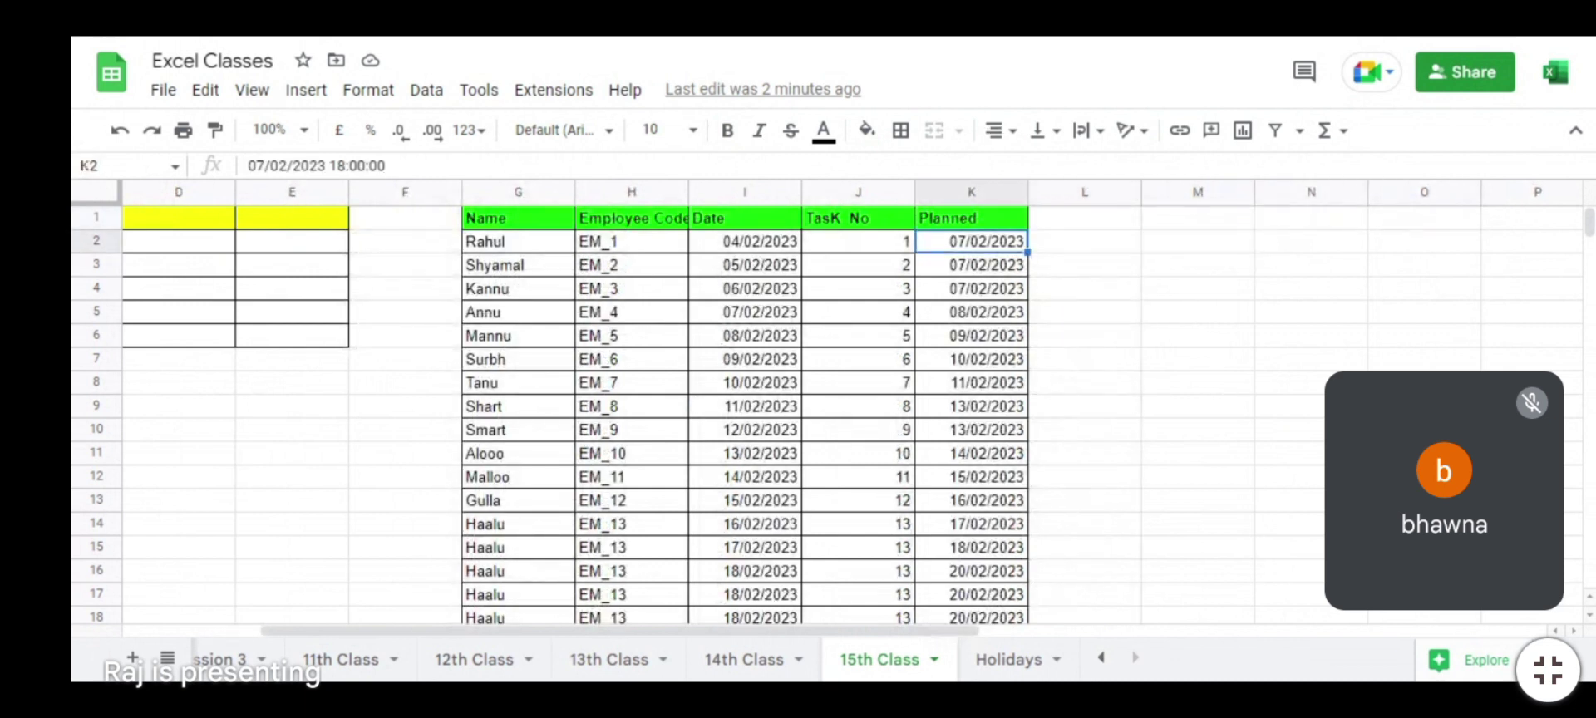
{"action": "key", "text": "Left"}
{"action": "key", "text": "Up"}
{"action": "key", "text": "Left"}
{"action": "key", "text": "Left"}
{"action": "key", "text": "Left"}
{"action": "key", "text": "Right"}
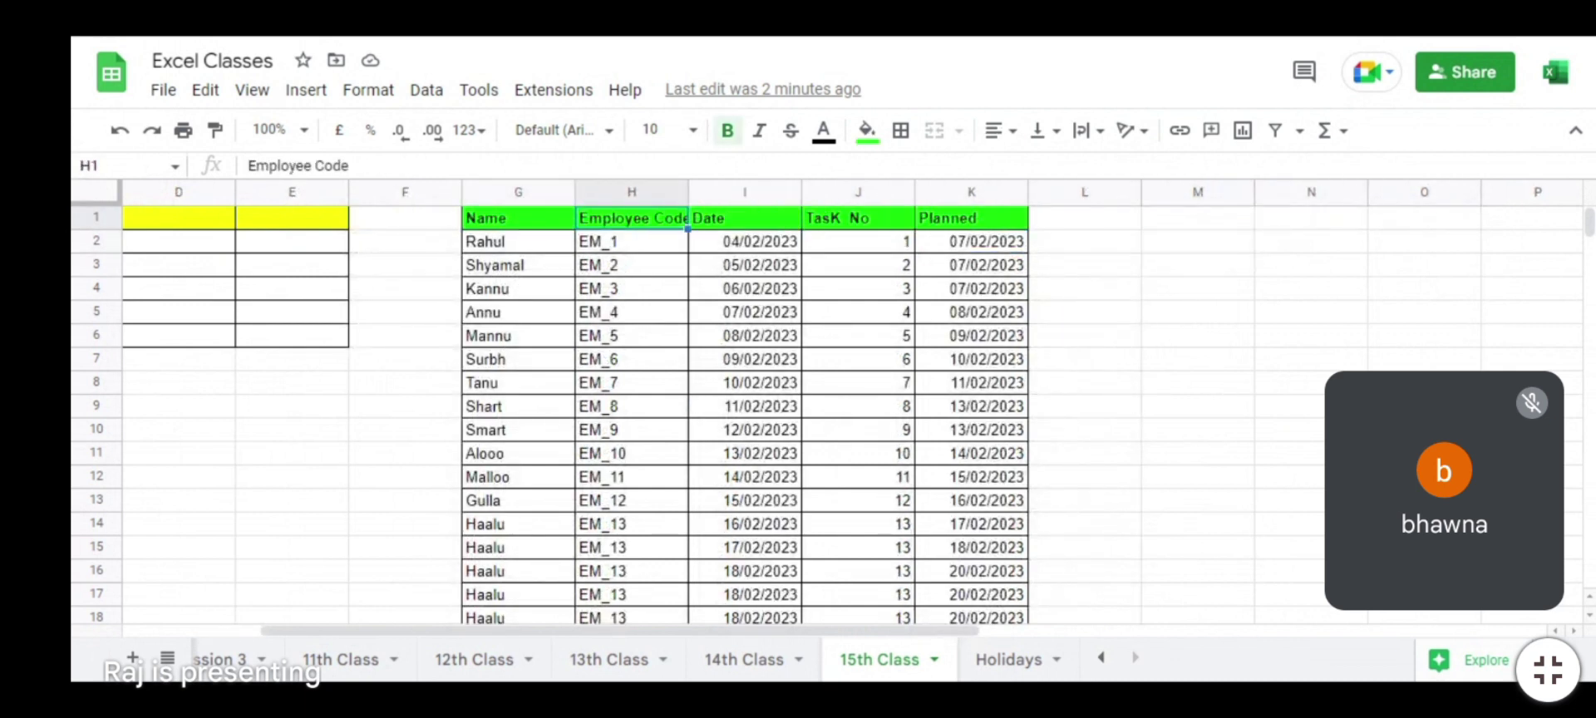
{"action": "key", "text": "Right"}
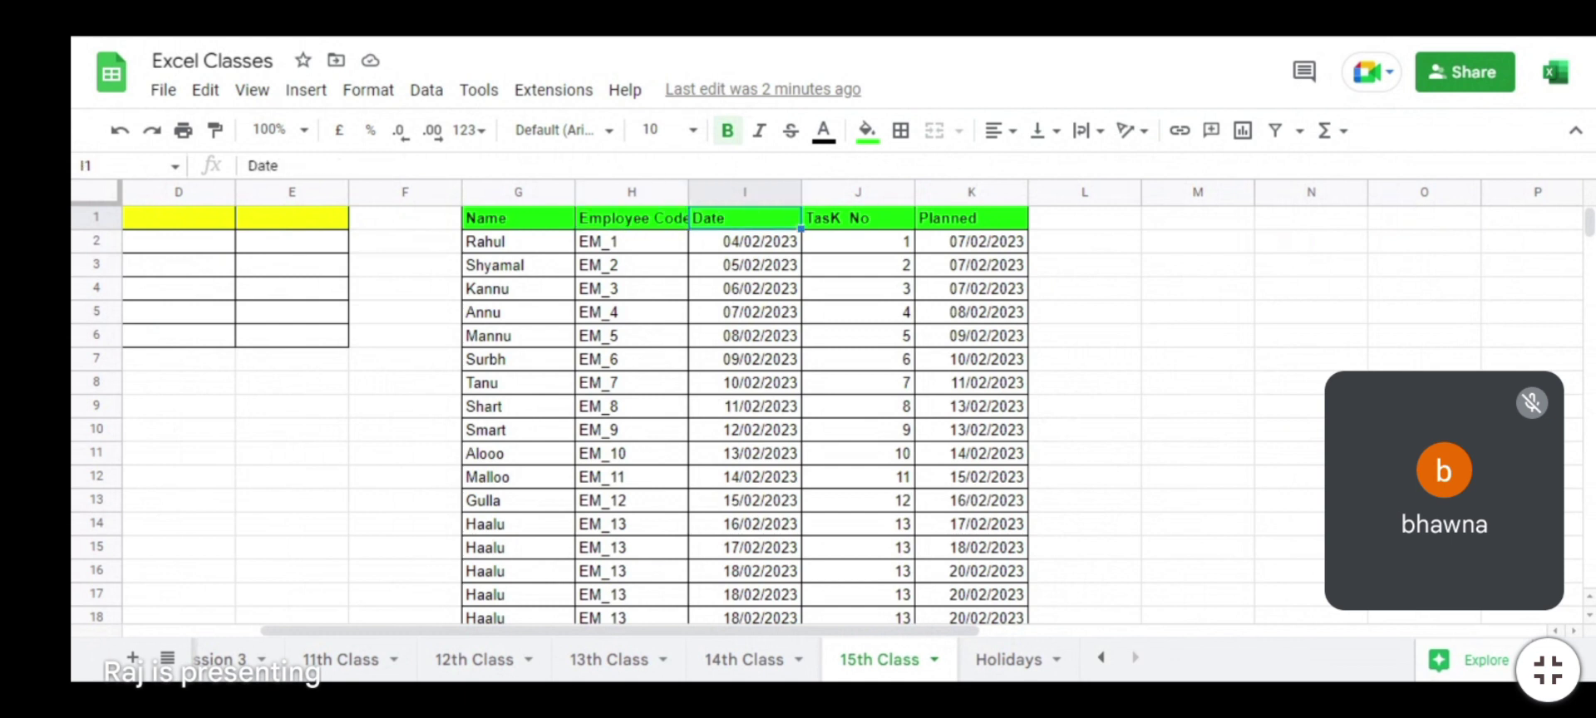
{"action": "key", "text": "Right"}
{"action": "key", "text": "Right"}
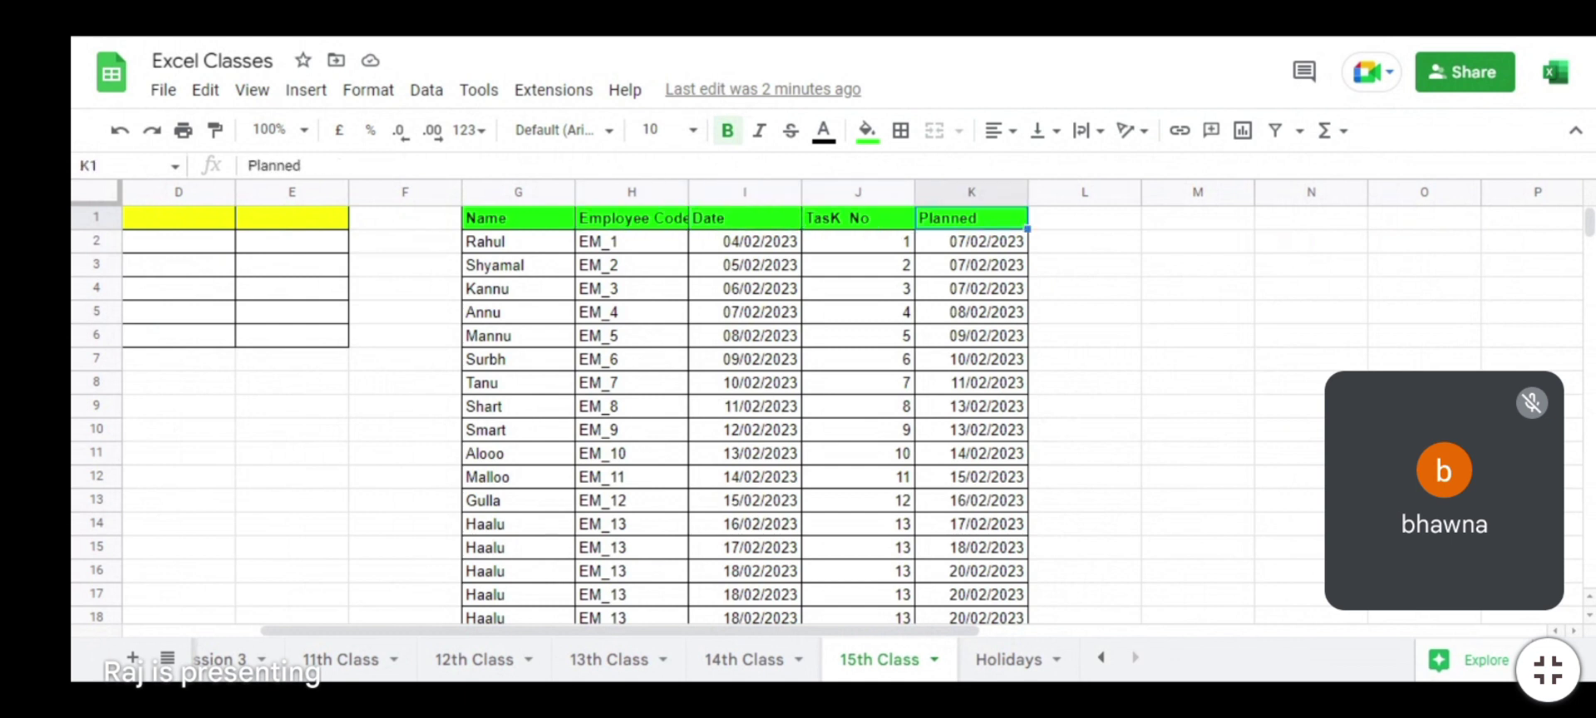
Step: Review the records under the Planned, Date, Task No and Employee Code headings down to the table's last row
{"action": "key", "text": "Down"}
{"action": "key", "text": "Page_Down"}
{"action": "key", "text": "Page_Up"}
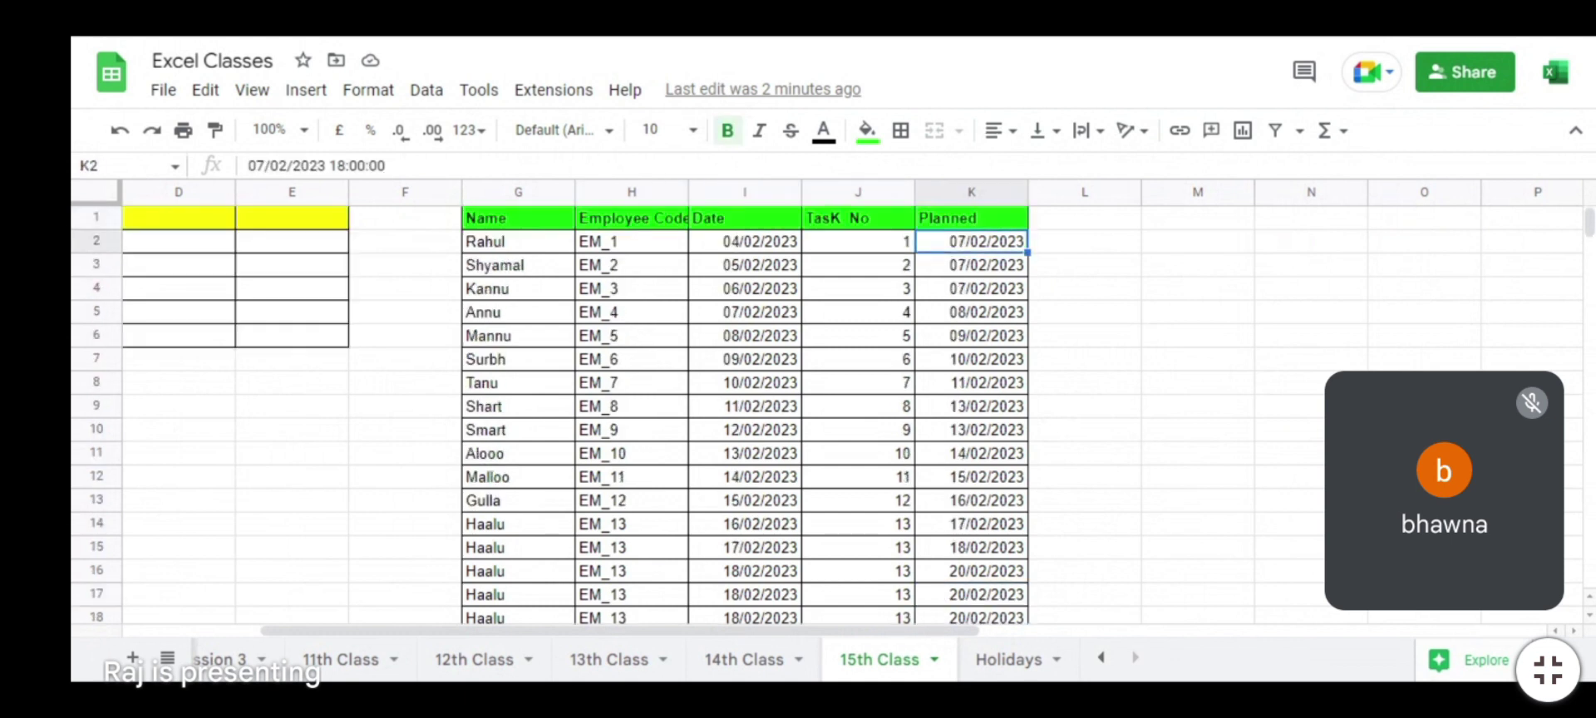
{"action": "key", "text": "Left"}
{"action": "key", "text": "Left"}
{"action": "key", "text": "Left"}
{"action": "key", "text": "Down"}
{"action": "key", "text": "Up"}
{"action": "key", "text": "Right"}
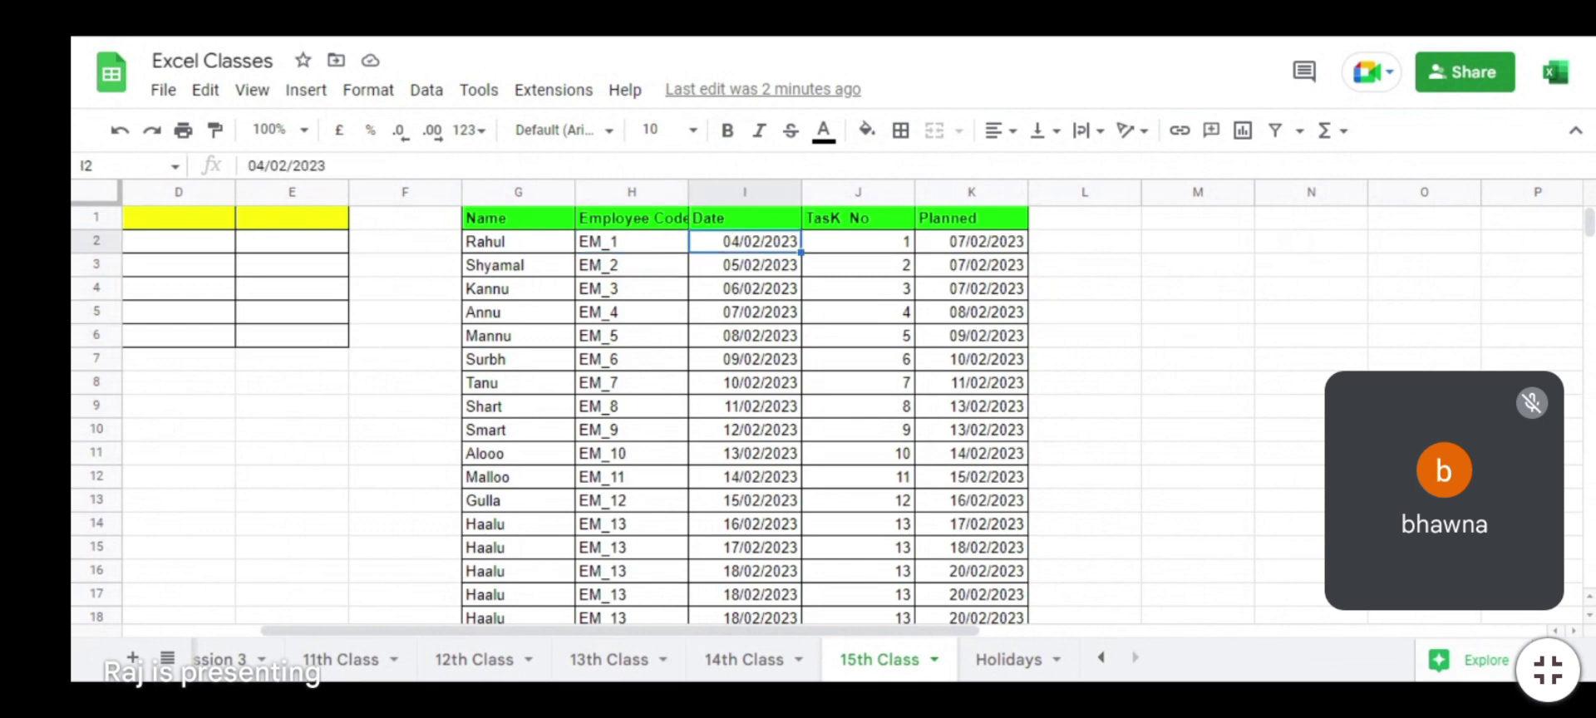
{"action": "key", "text": "Down"}
{"action": "key", "text": "Right"}
{"action": "key", "text": "ctrl+Down"}
{"action": "key", "text": "ctrl+Up"}
{"action": "key", "text": "Left"}
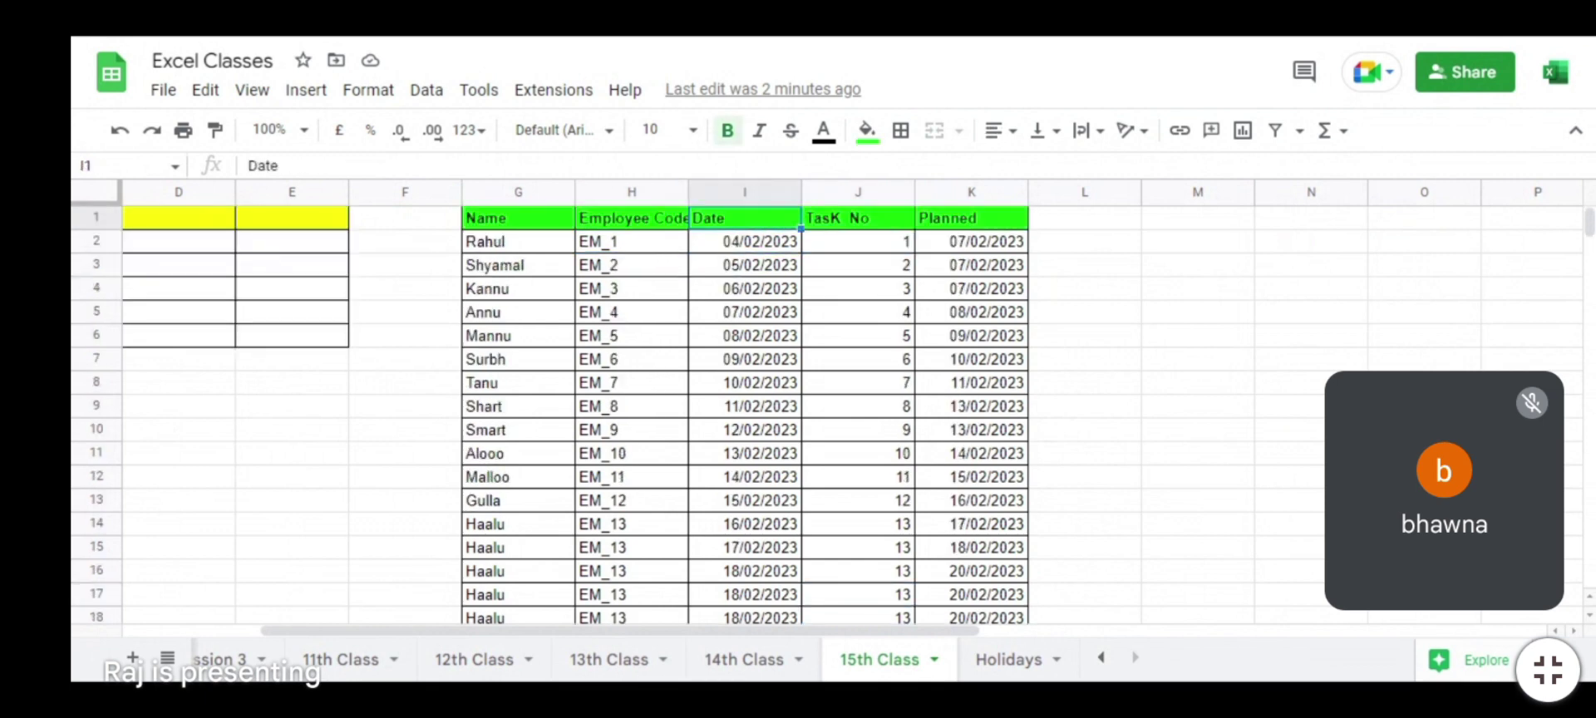
{"action": "key", "text": "Down"}
{"action": "key", "text": "Left"}
{"action": "key", "text": "Up"}
{"action": "key", "text": "Down"}
{"action": "key", "text": "ctrl+Down"}
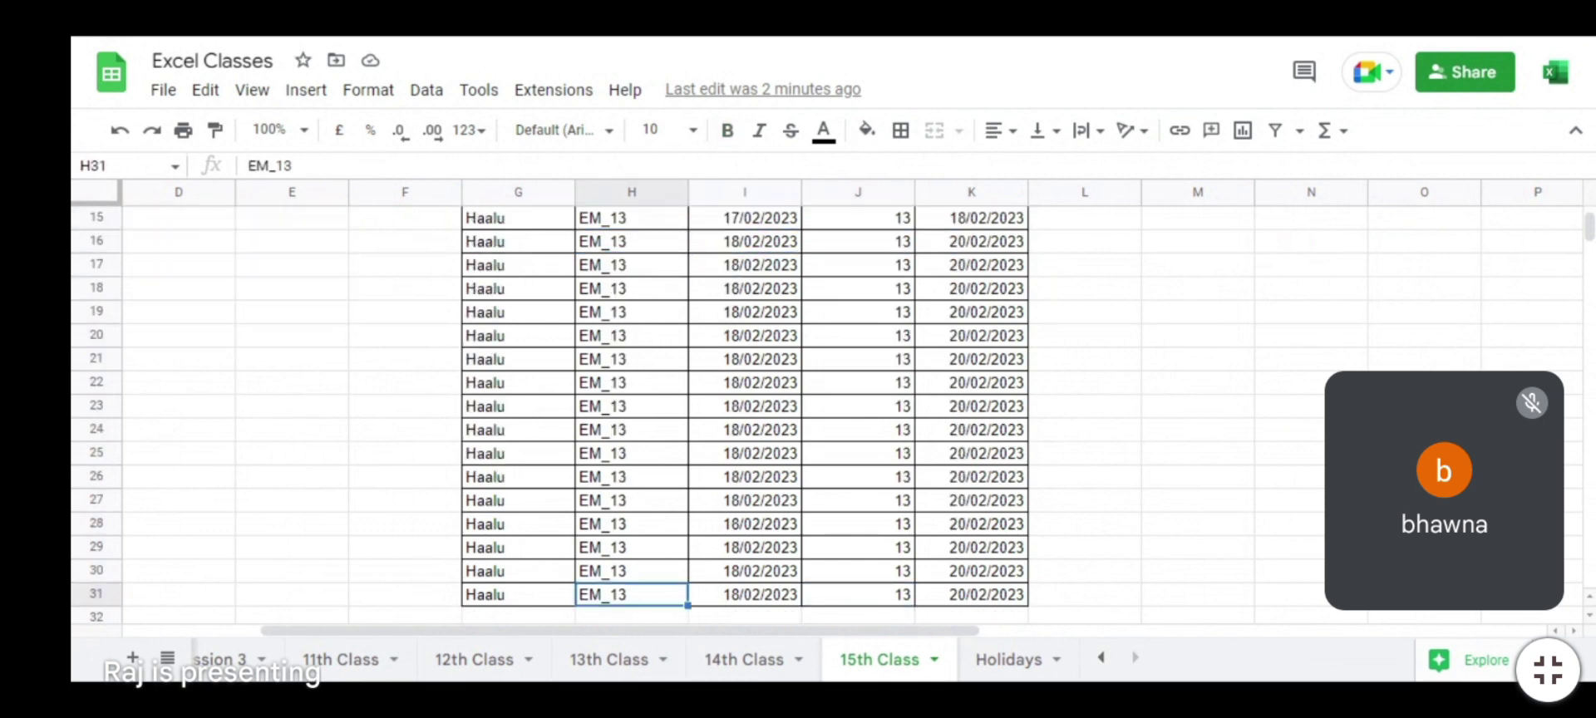
{"action": "key", "text": "ctrl+Up"}
{"action": "key", "text": "Down"}
{"action": "key", "text": "Up"}
{"action": "key", "text": "Right"}
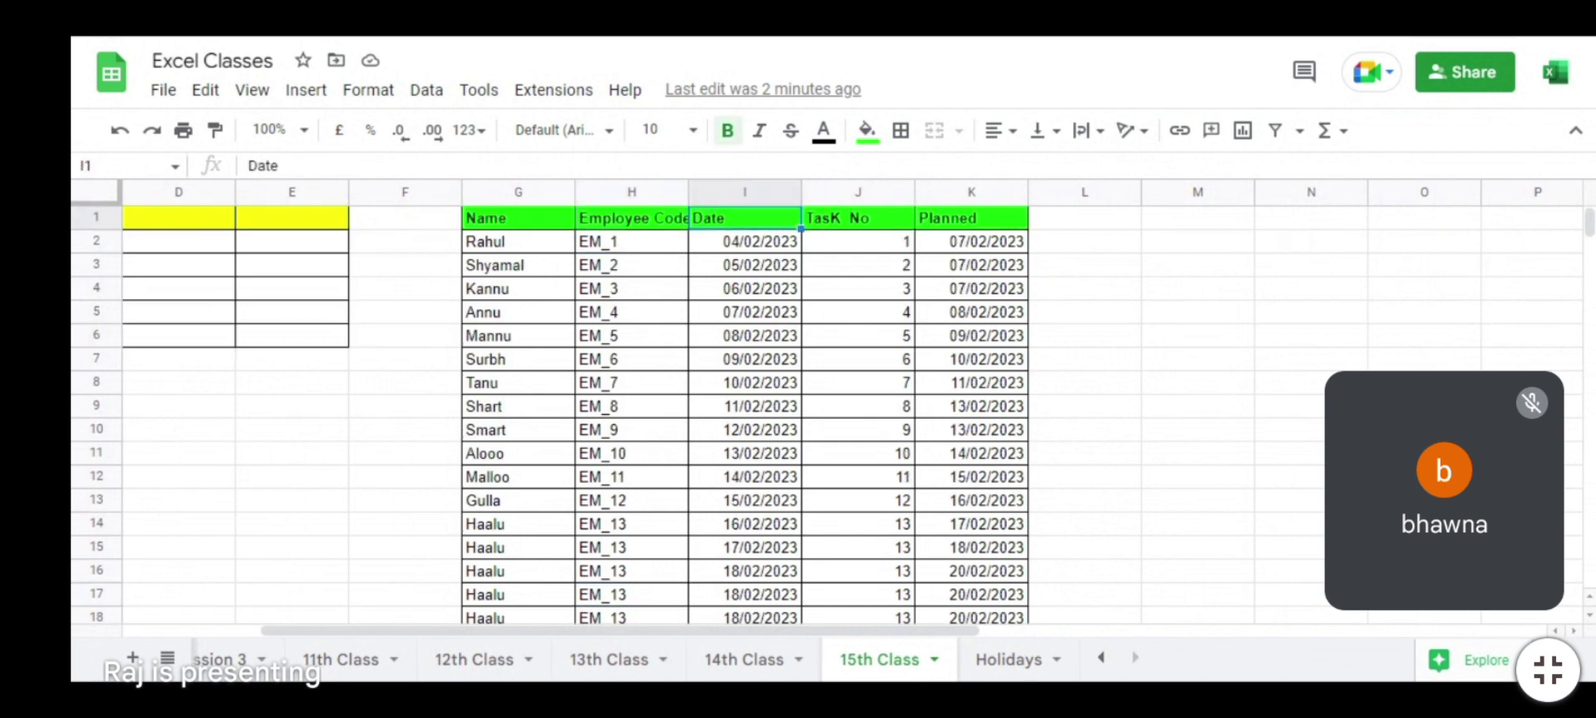
Step: Copy the Employee Code heading from H1 into M1 and fill the new heading cell with red
{"action": "key", "text": "Left"}
{"action": "key", "text": "ctrl+Right"}
{"action": "key", "text": "Left"}
{"action": "key", "text": "Left"}
{"action": "key", "text": "Left"}
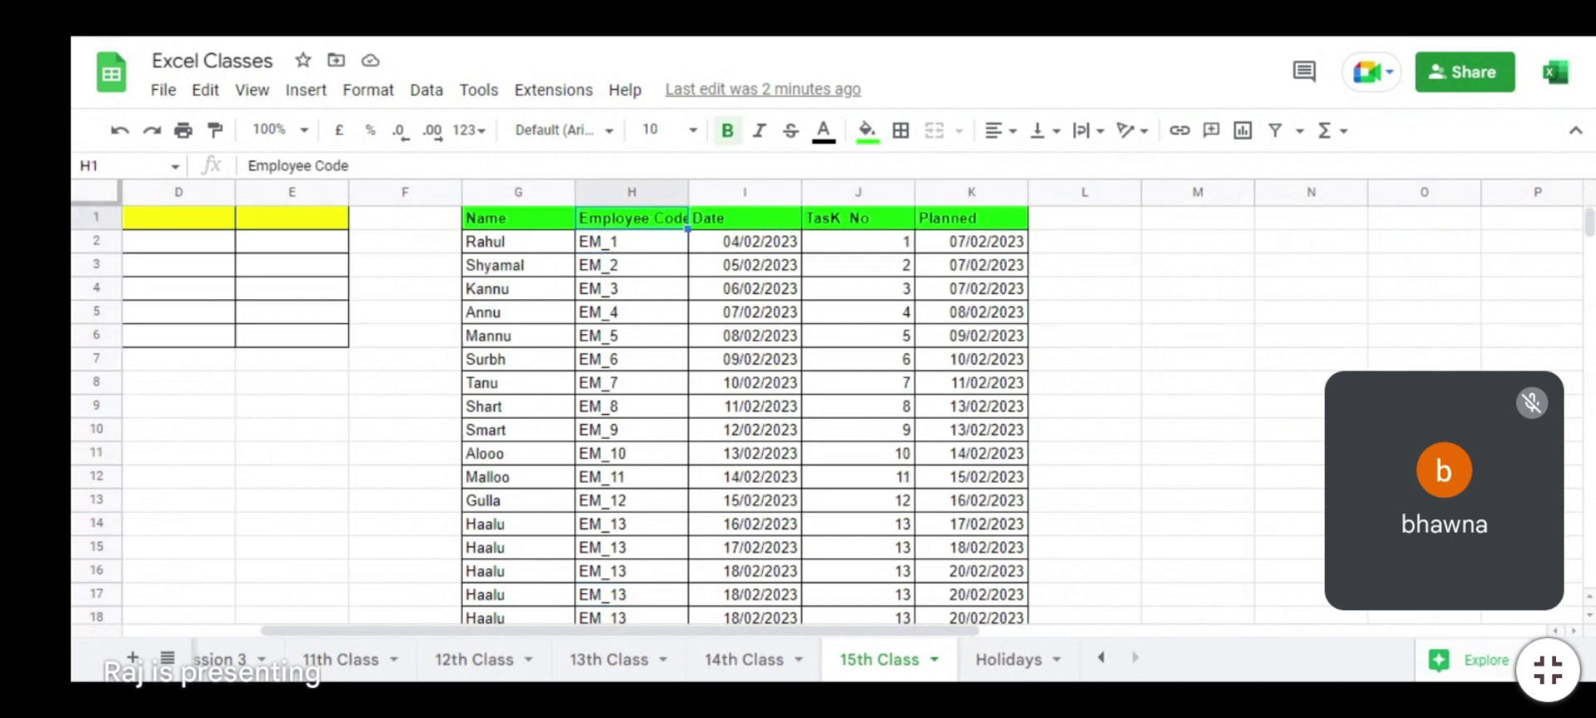
{"action": "key", "text": "ctrl+c"}
{"action": "key", "text": "ctrl+Right"}
{"action": "key", "text": "Right"}
{"action": "key", "text": "Right"}
{"action": "key", "text": "Right"}
{"action": "key", "text": "Left"}
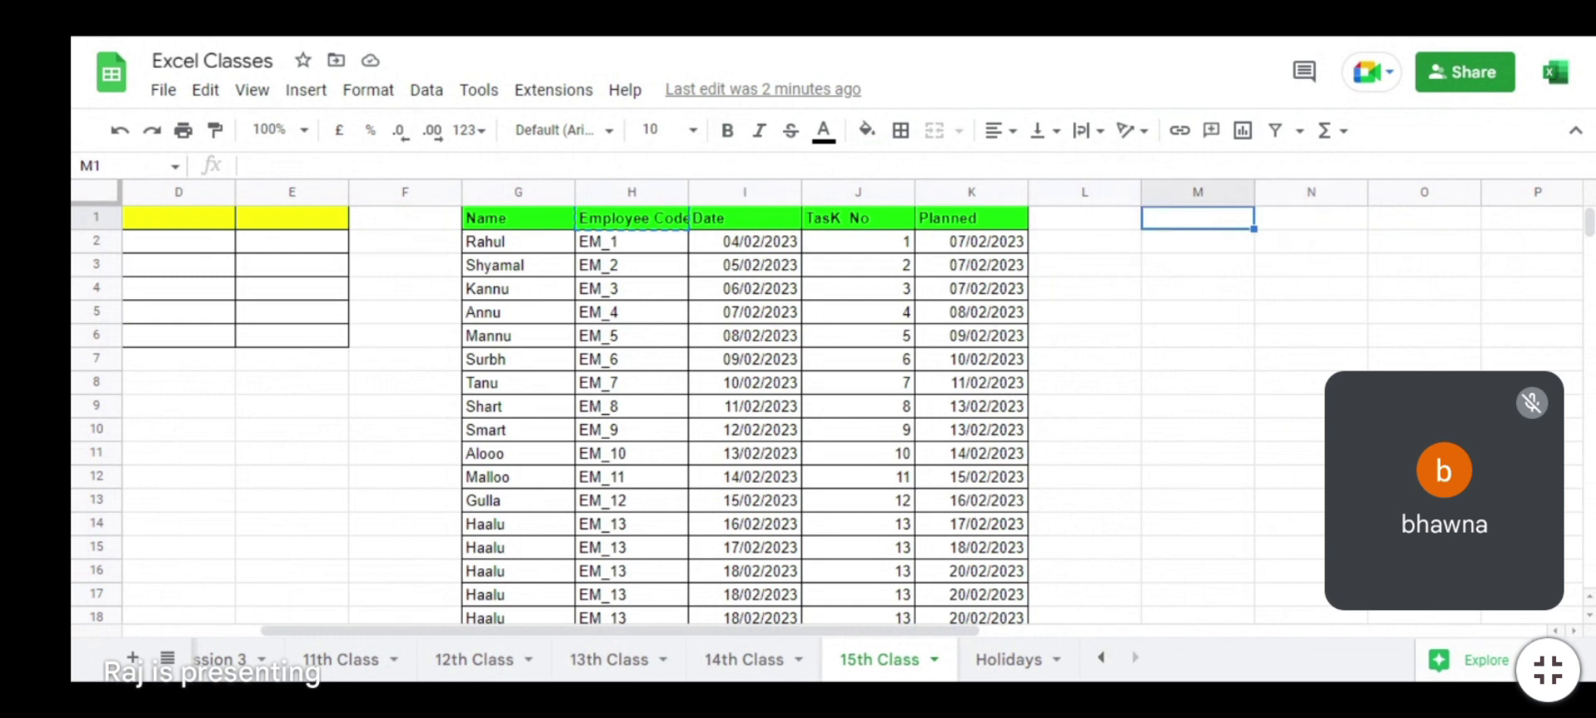
{"action": "key", "text": "ctrl+v"}
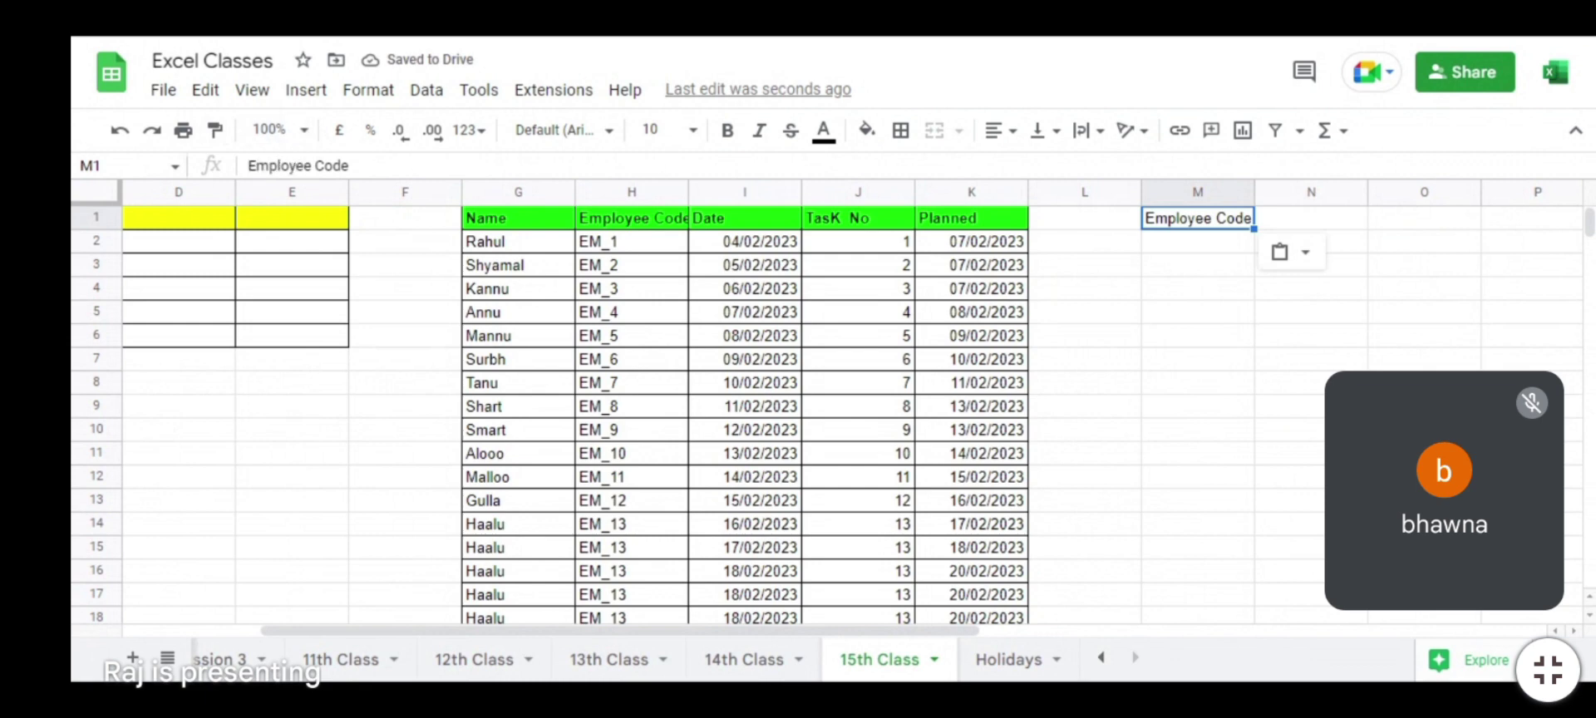
{"action": "left_click", "coordinate": [866, 129]}
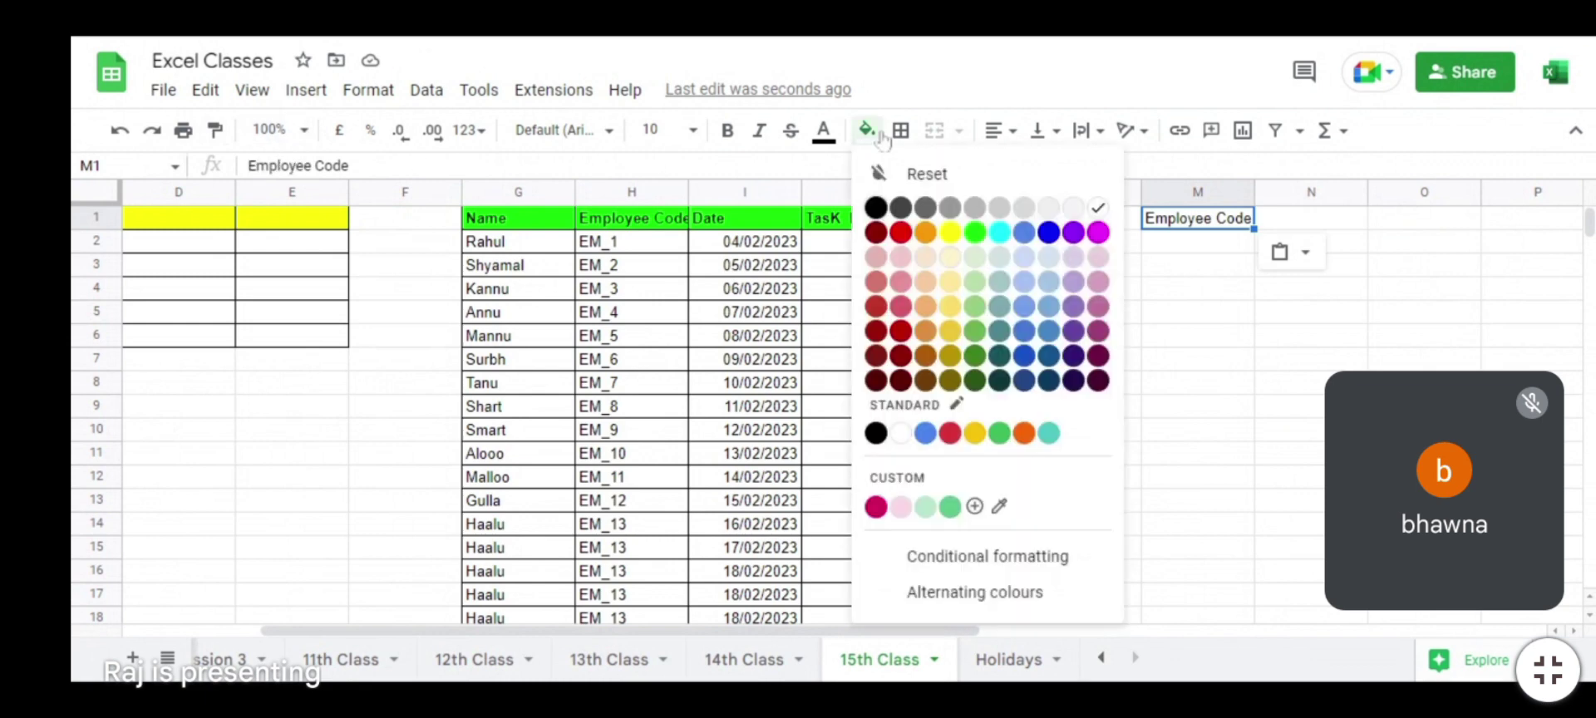
{"action": "left_click", "coordinate": [900, 234]}
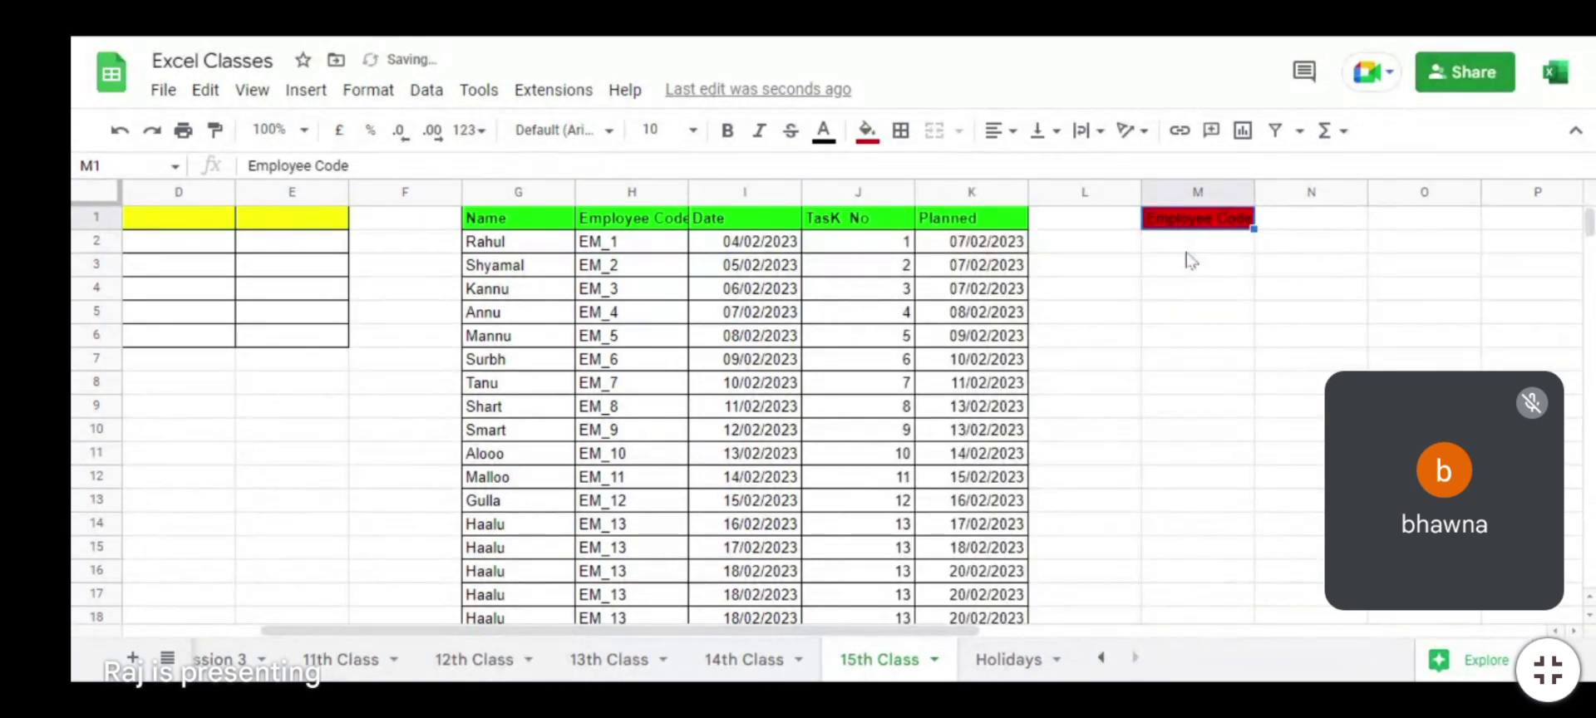
Step: Enter a UNIQUE formula in M2 that lists the distinct employee codes from H2:H31
{"action": "left_click", "coordinate": [1191, 250]}
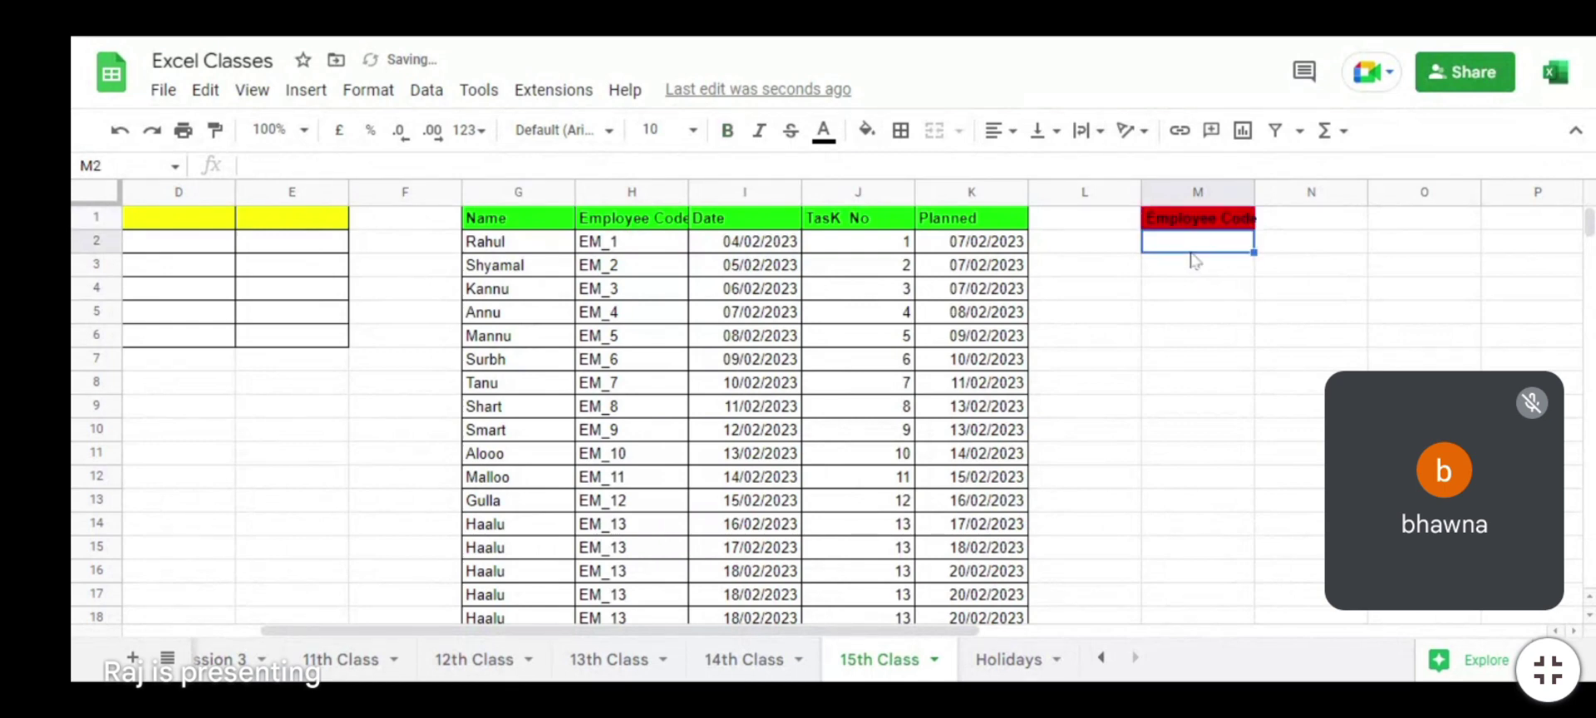
{"action": "type", "text": "=un"}
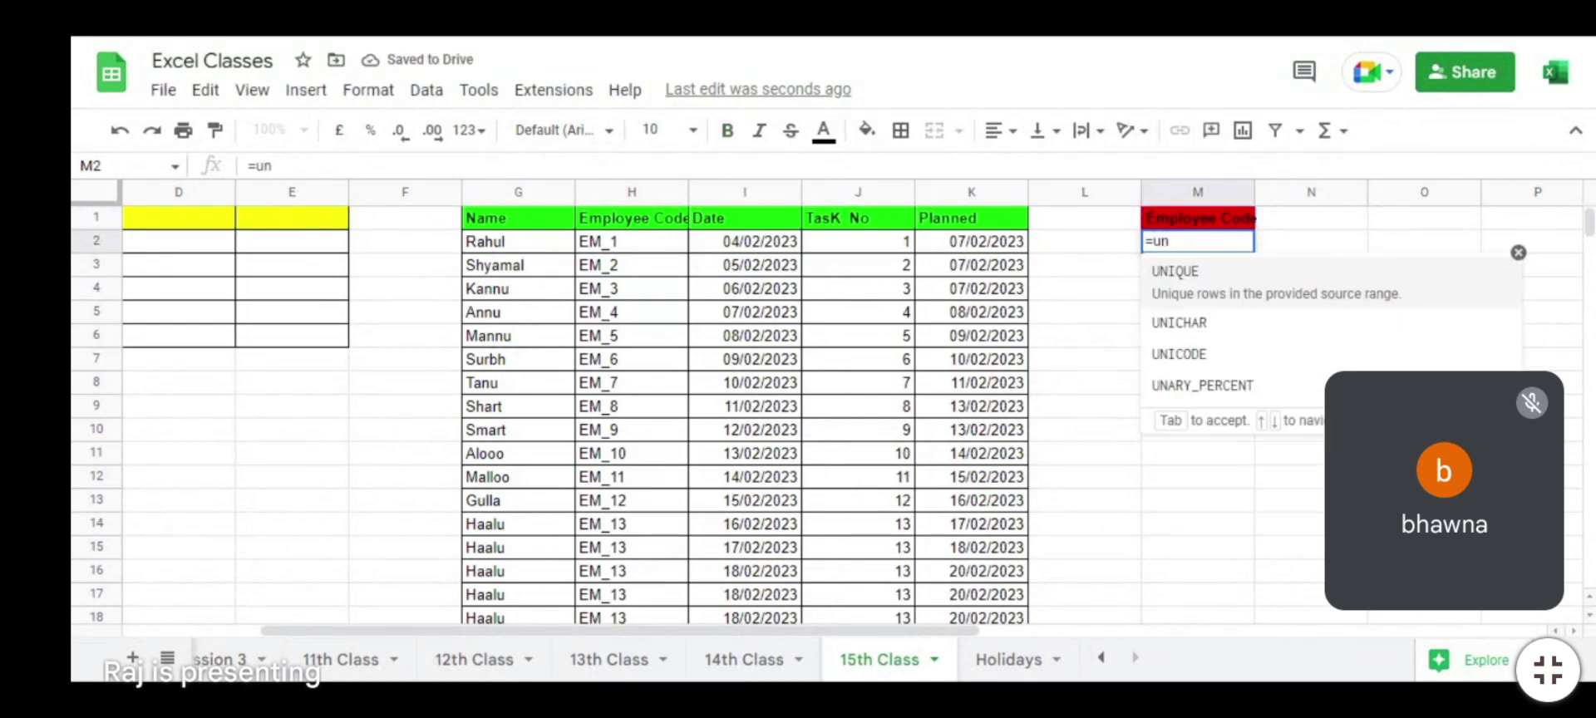
{"action": "key", "text": "Tab"}
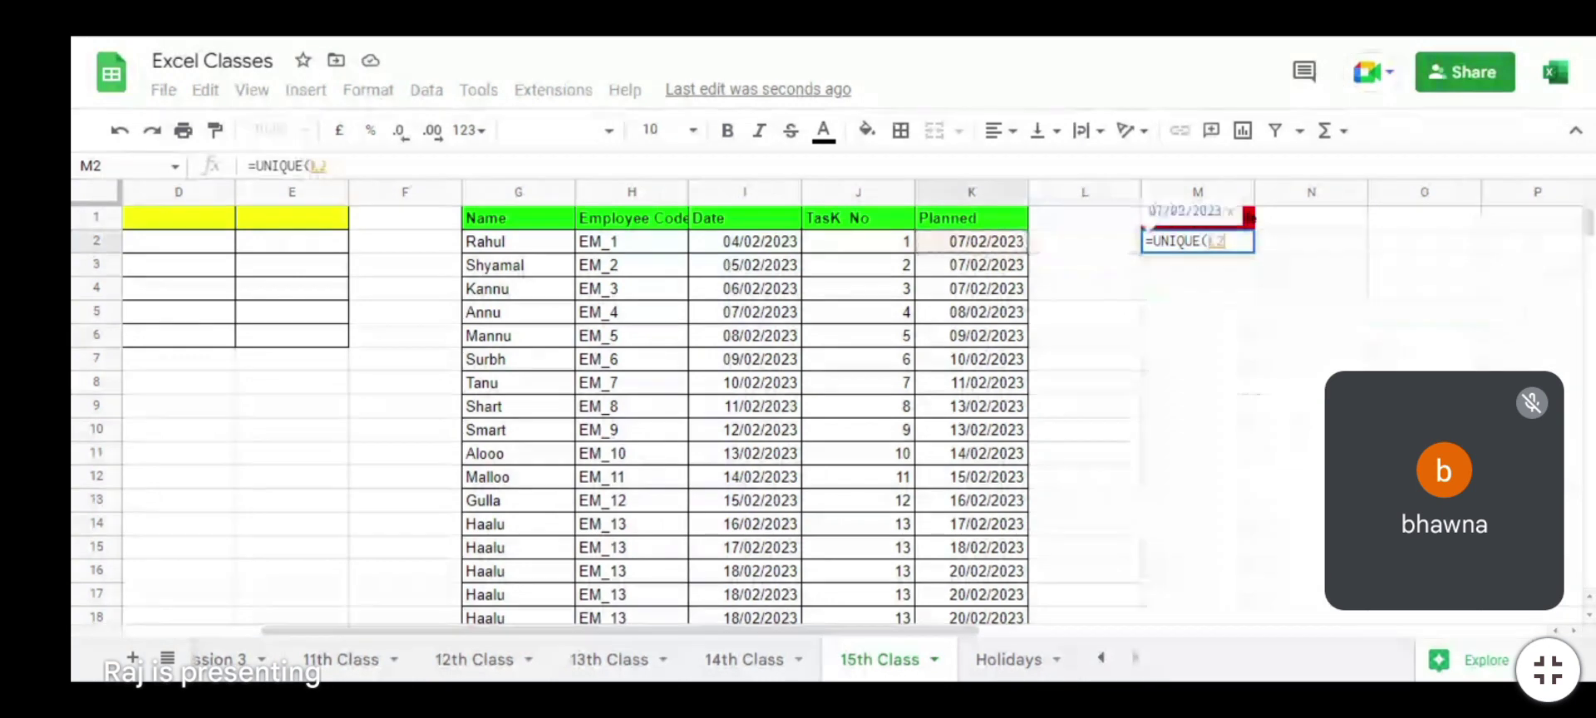
{"action": "left_click", "coordinate": [745, 241]}
{"action": "left_click", "coordinate": [632, 241]}
{"action": "key", "text": "ctrl+shift+Down"}
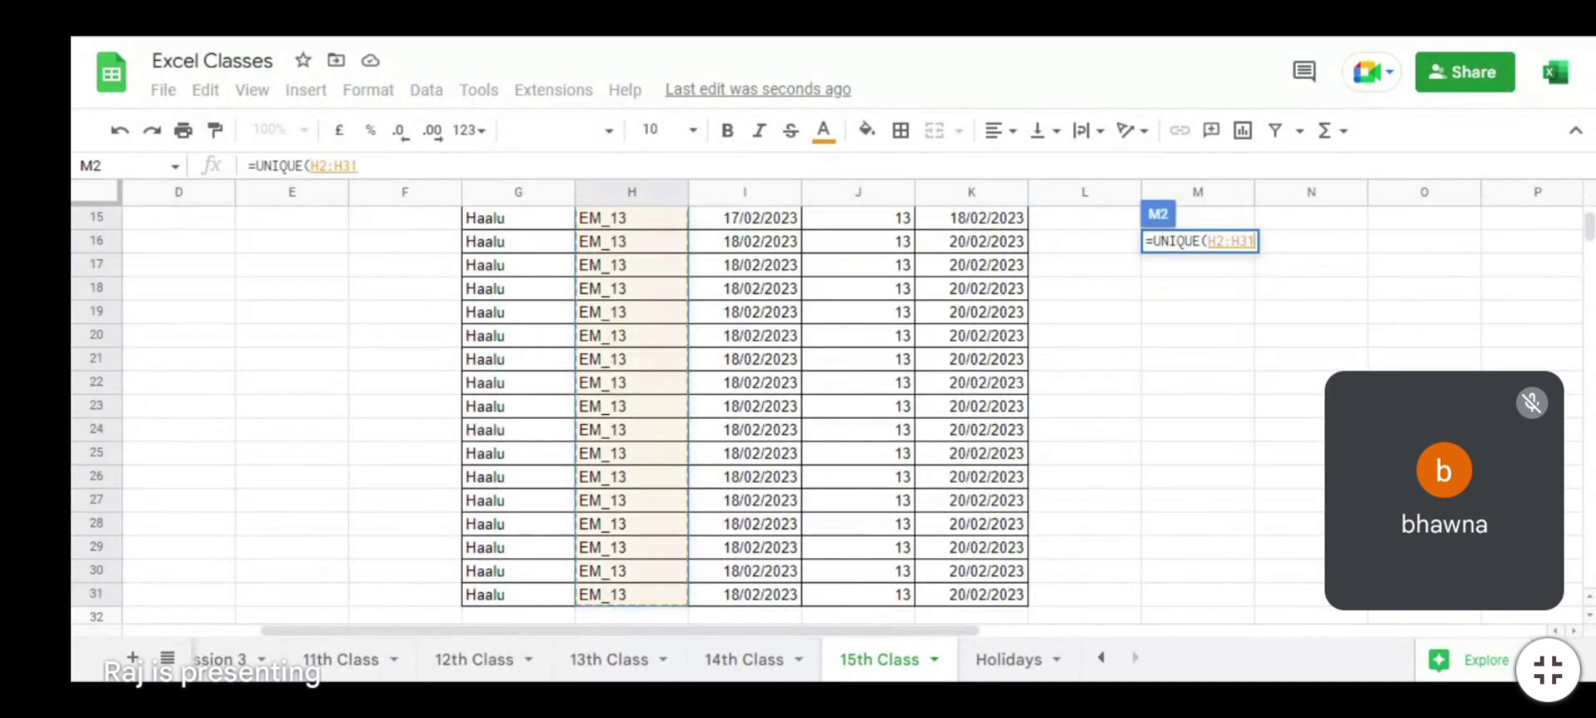
{"action": "key", "text": "Return"}
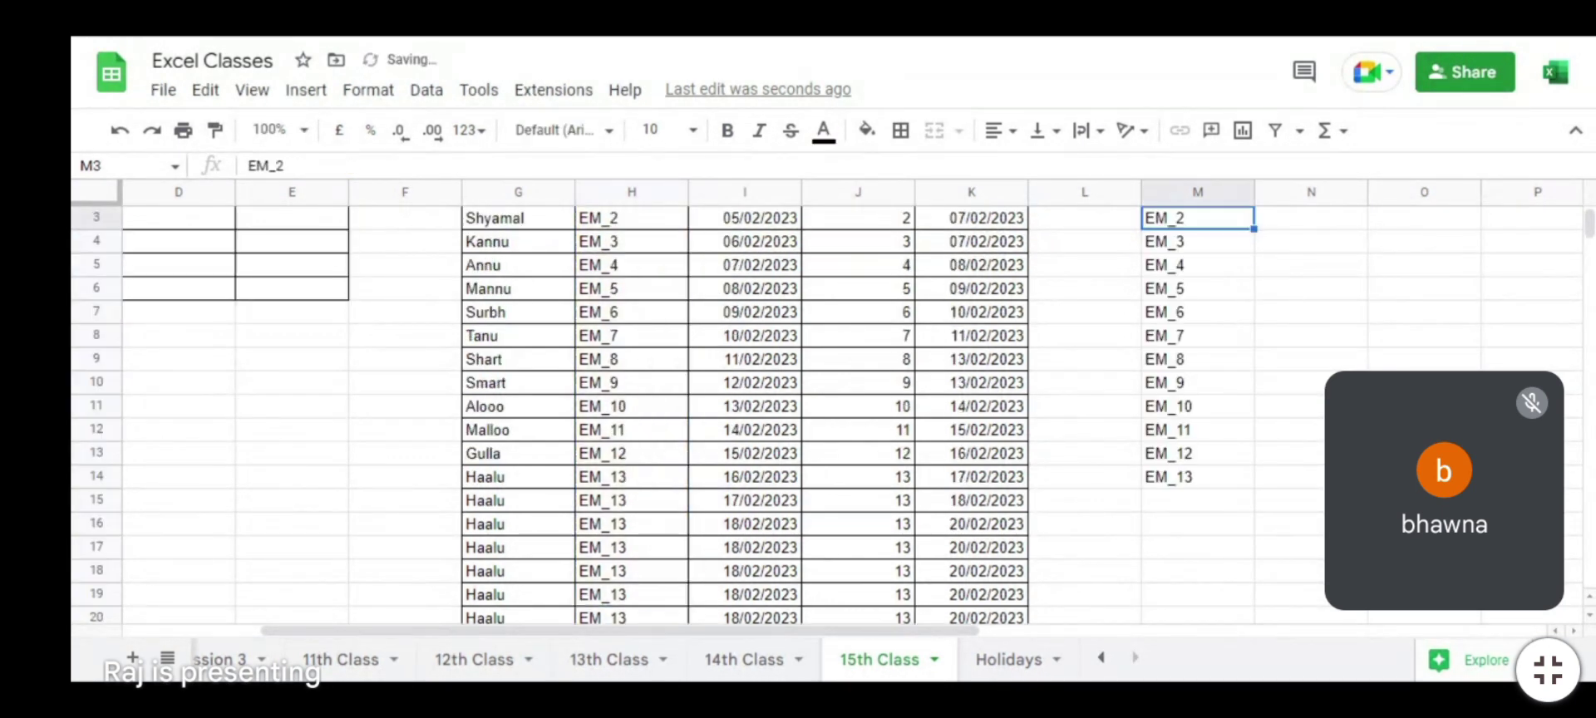
Step: Review the list of distinct employee codes in column M from its heading down past the last entry
{"action": "key", "text": "Up"}
{"action": "key", "text": "Up"}
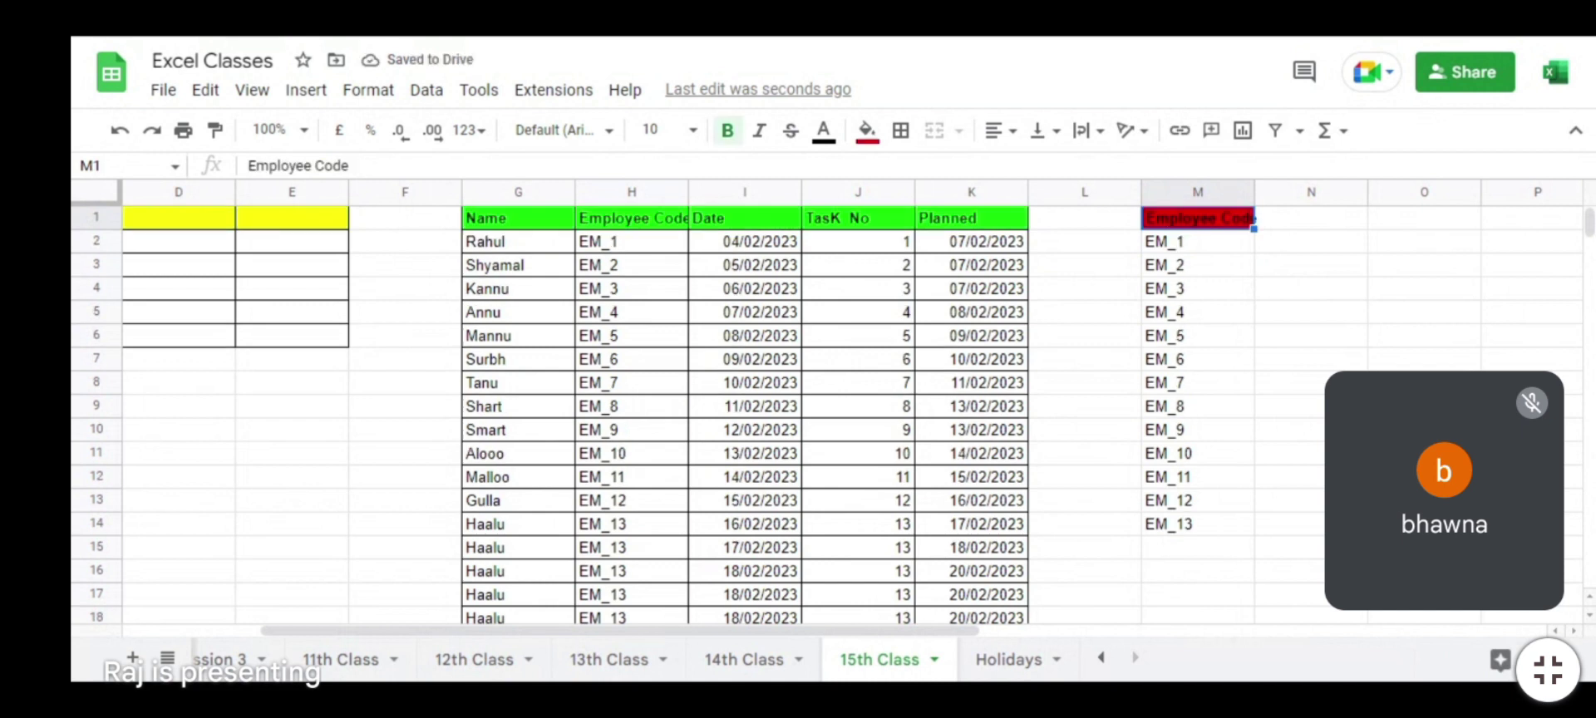
{"action": "key", "text": "Down"}
{"action": "key", "text": "Down"}
{"action": "key", "text": "Up"}
{"action": "key", "text": "Down"}
{"action": "key", "text": "Down"}
{"action": "key", "text": "Down"}
{"action": "key", "text": "Down"}
{"action": "key", "text": "Down"}
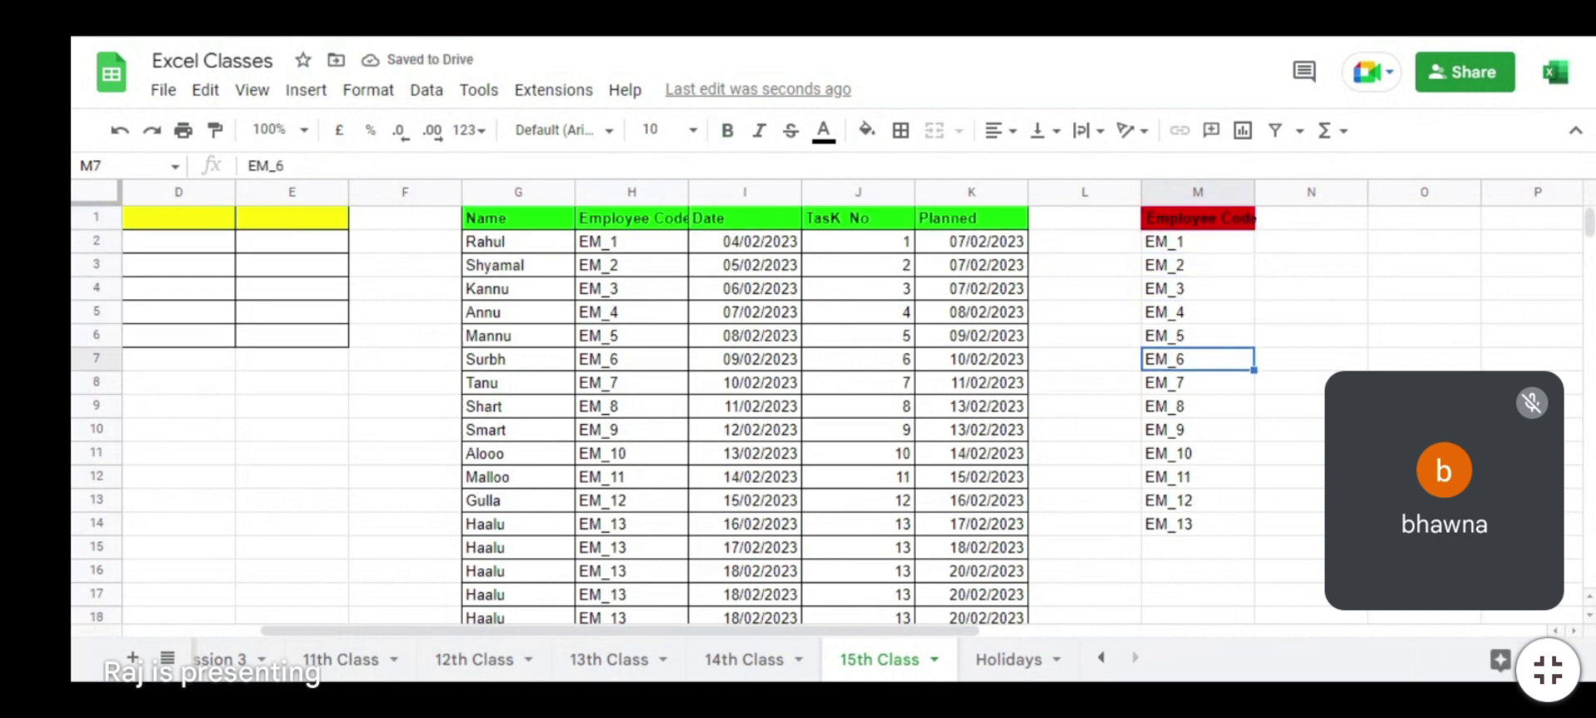
{"action": "key", "text": "Left"}
{"action": "key", "text": "Left"}
{"action": "key", "text": "Right"}
{"action": "key", "text": "Right"}
{"action": "key", "text": "Up"}
{"action": "key", "text": "Up"}
{"action": "key", "text": "Up"}
{"action": "key", "text": "Up"}
{"action": "key", "text": "Up"}
{"action": "key", "text": "Up"}
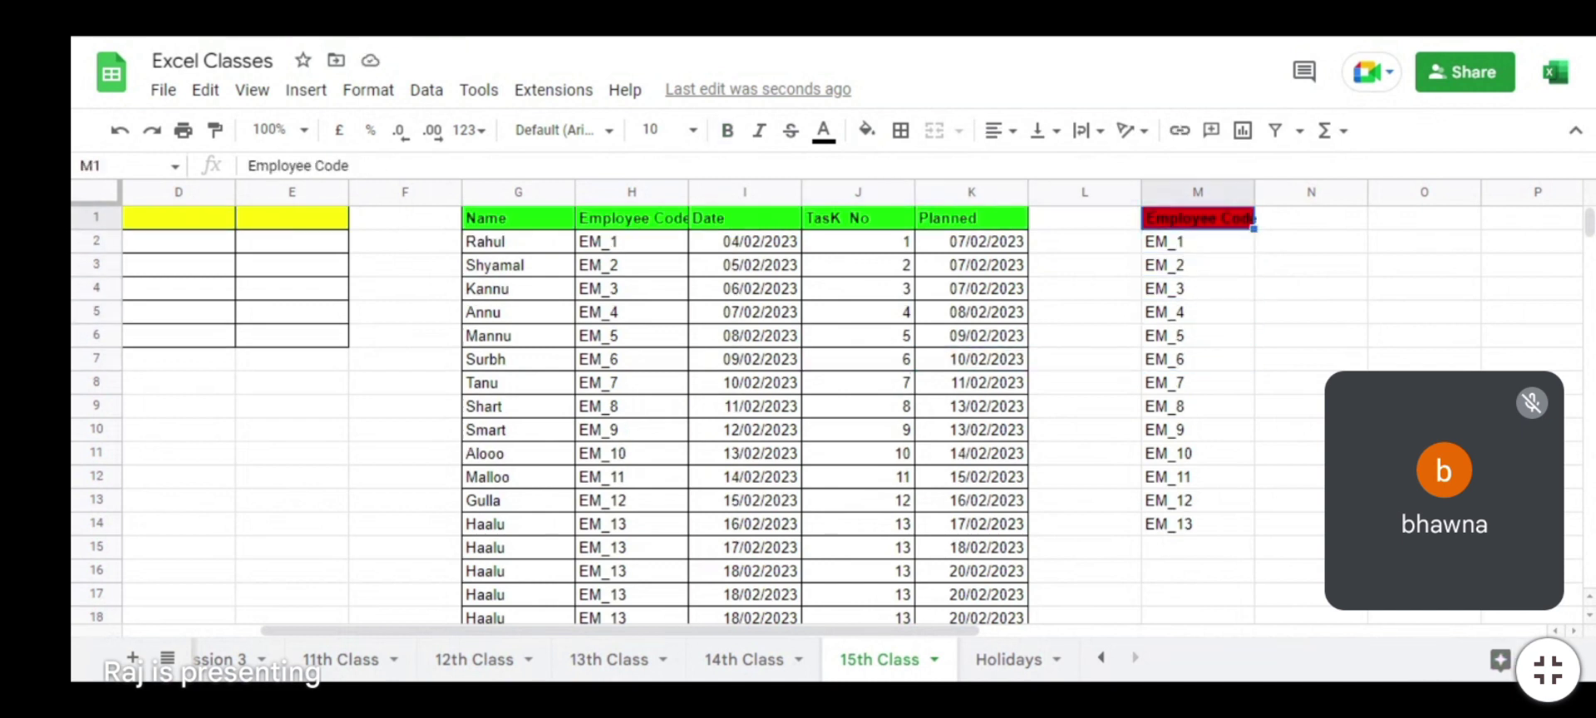
{"action": "key", "text": "Down"}
{"action": "key", "text": "ctrl+Down"}
{"action": "key", "text": "Down"}
{"action": "key", "text": "Down"}
{"action": "key", "text": "Down"}
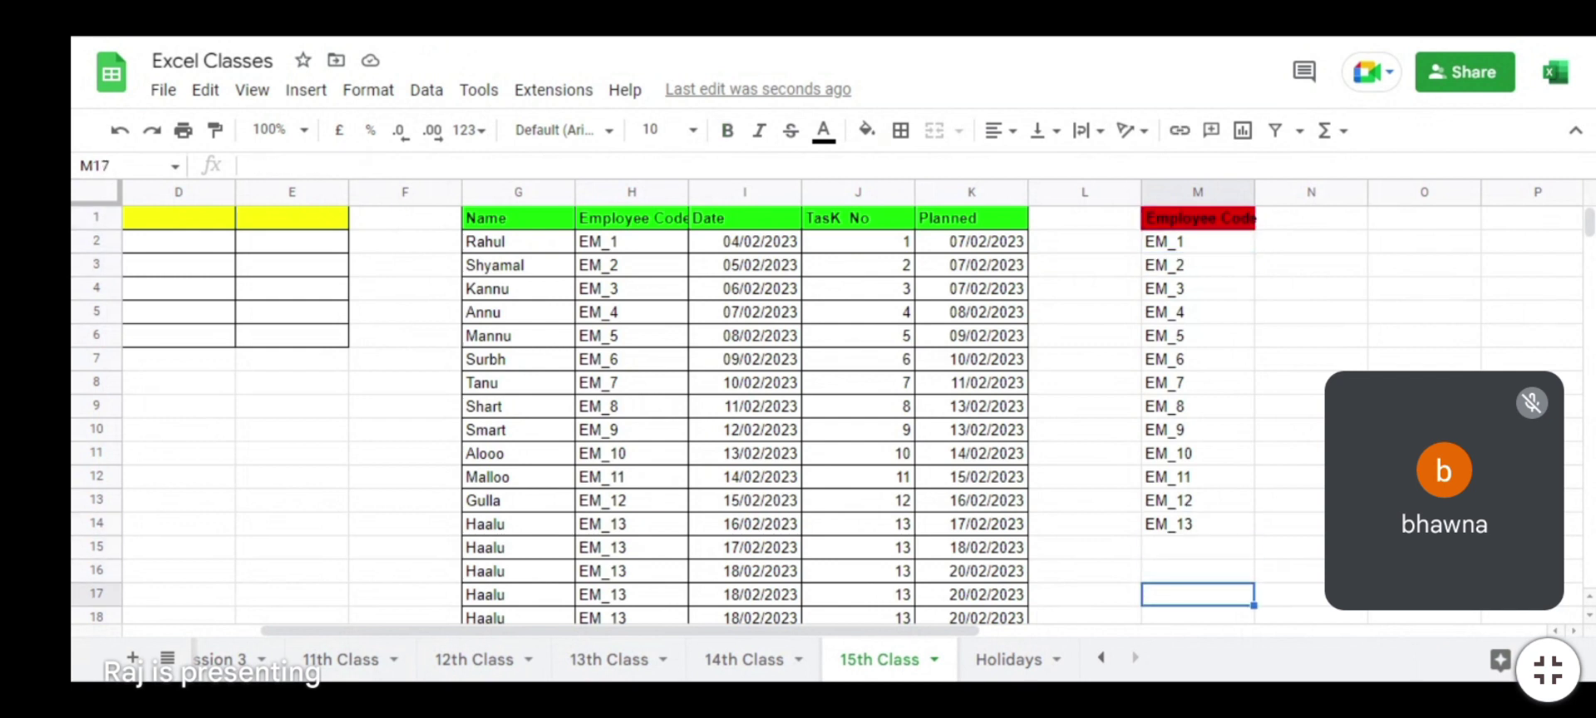
Step: Examine the repeated employee codes in column H of the source table for comparison with the distinct list
{"action": "key", "text": "Down"}
{"action": "key", "text": "Left"}
{"action": "key", "text": "Left"}
{"action": "key", "text": "Left"}
{"action": "key", "text": "Left"}
{"action": "key", "text": "Left"}
{"action": "key", "text": "Left"}
{"action": "key", "text": "Left"}
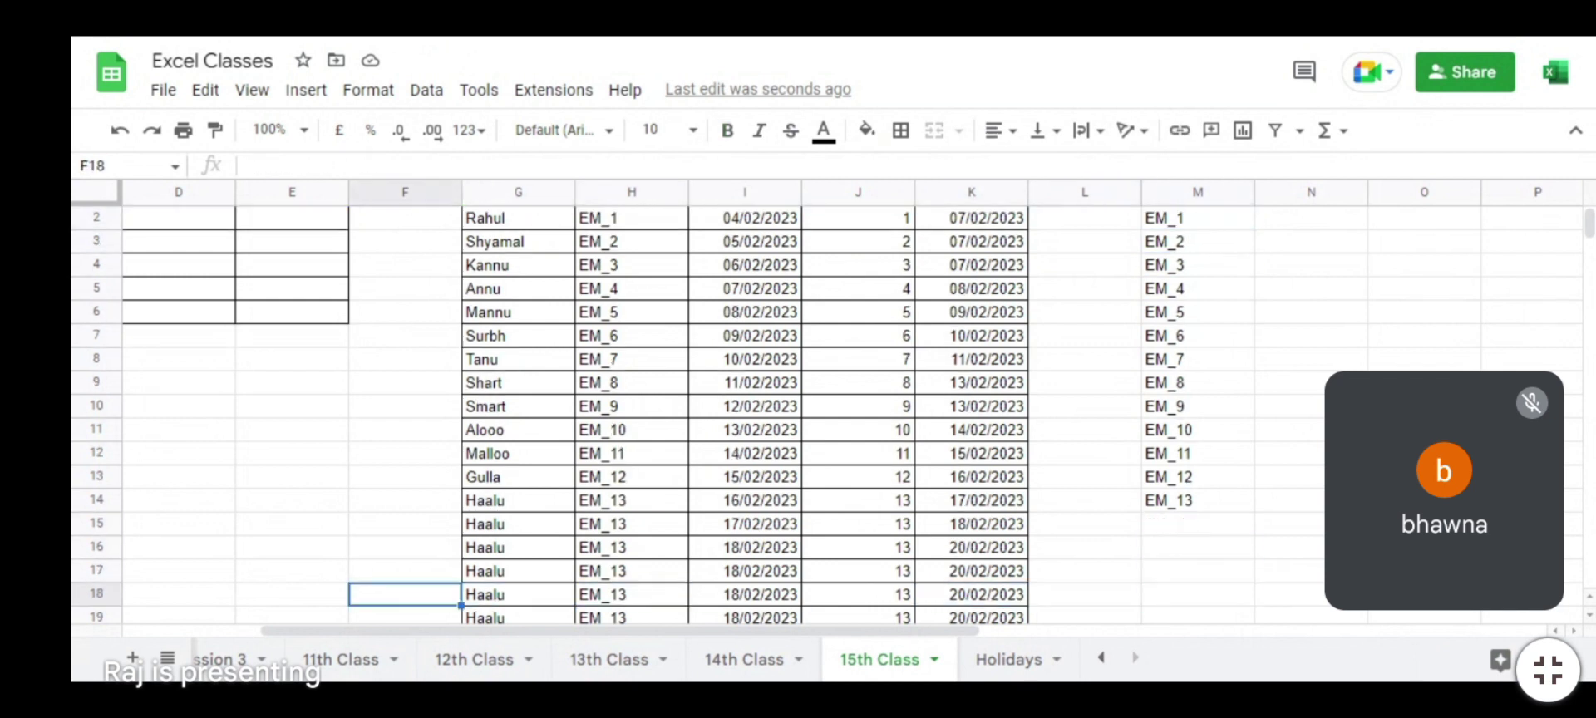
{"action": "key", "text": "Right"}
{"action": "key", "text": "Right"}
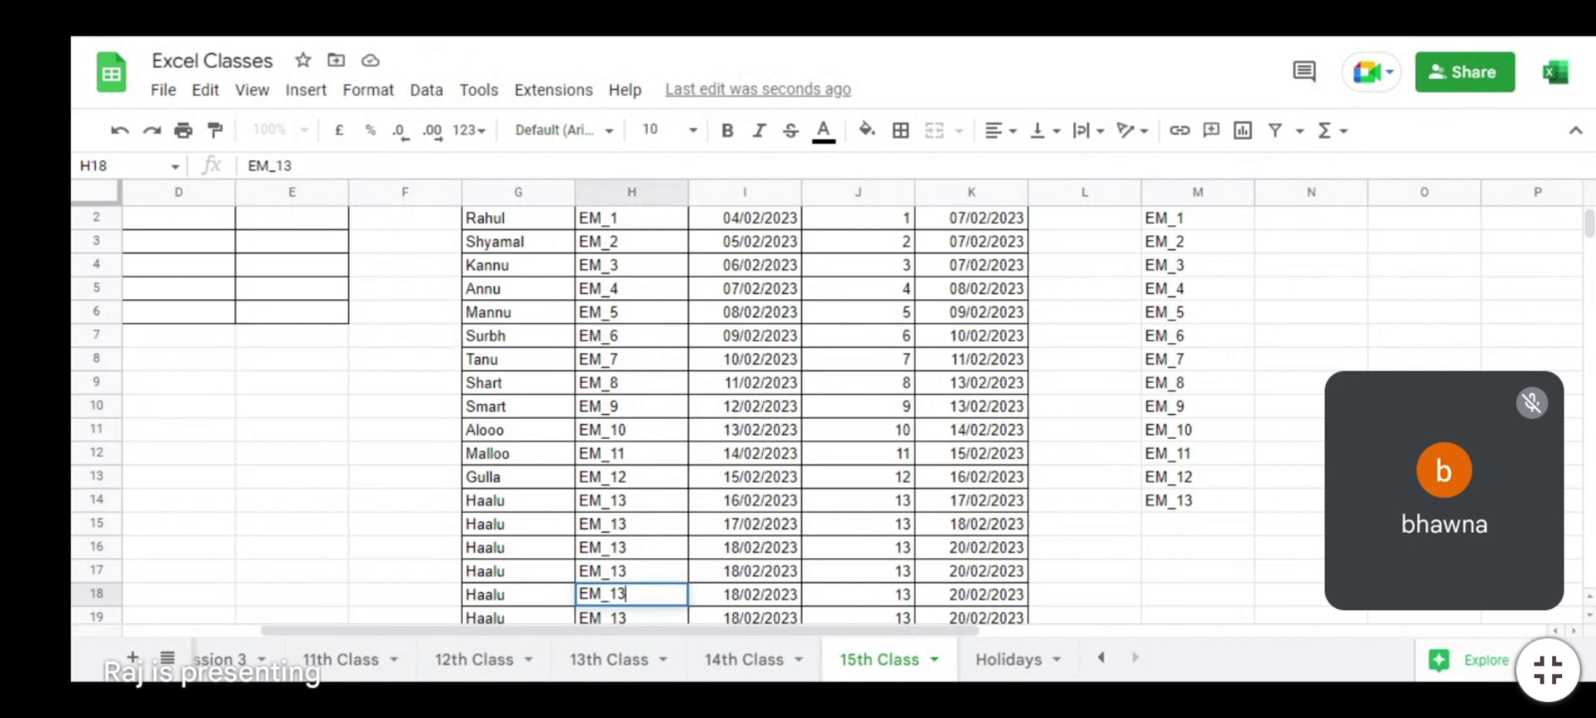
{"action": "key", "text": "Down"}
{"action": "key", "text": "Down"}
{"action": "key", "text": "Down"}
{"action": "key", "text": "Down"}
{"action": "key", "text": "Down"}
{"action": "key", "text": "Up"}
{"action": "key", "text": "Up"}
{"action": "key", "text": "Up"}
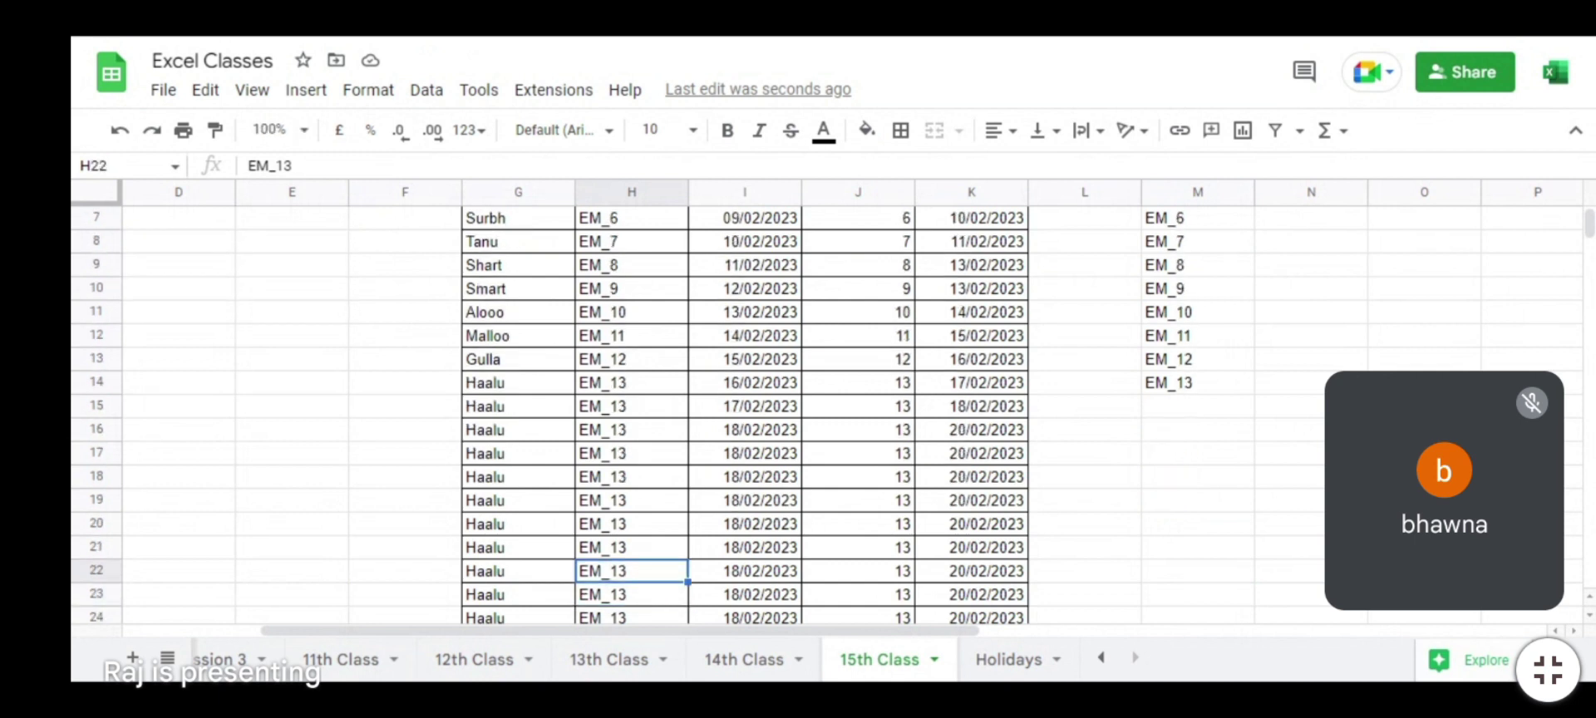
{"action": "key", "text": "Down"}
{"action": "key", "text": "Down"}
{"action": "key", "text": "Down"}
{"action": "key", "text": "Down"}
{"action": "key", "text": "Down"}
{"action": "key", "text": "Down"}
{"action": "key", "text": "Down"}
{"action": "key", "text": "Left"}
{"action": "key", "text": "Left"}
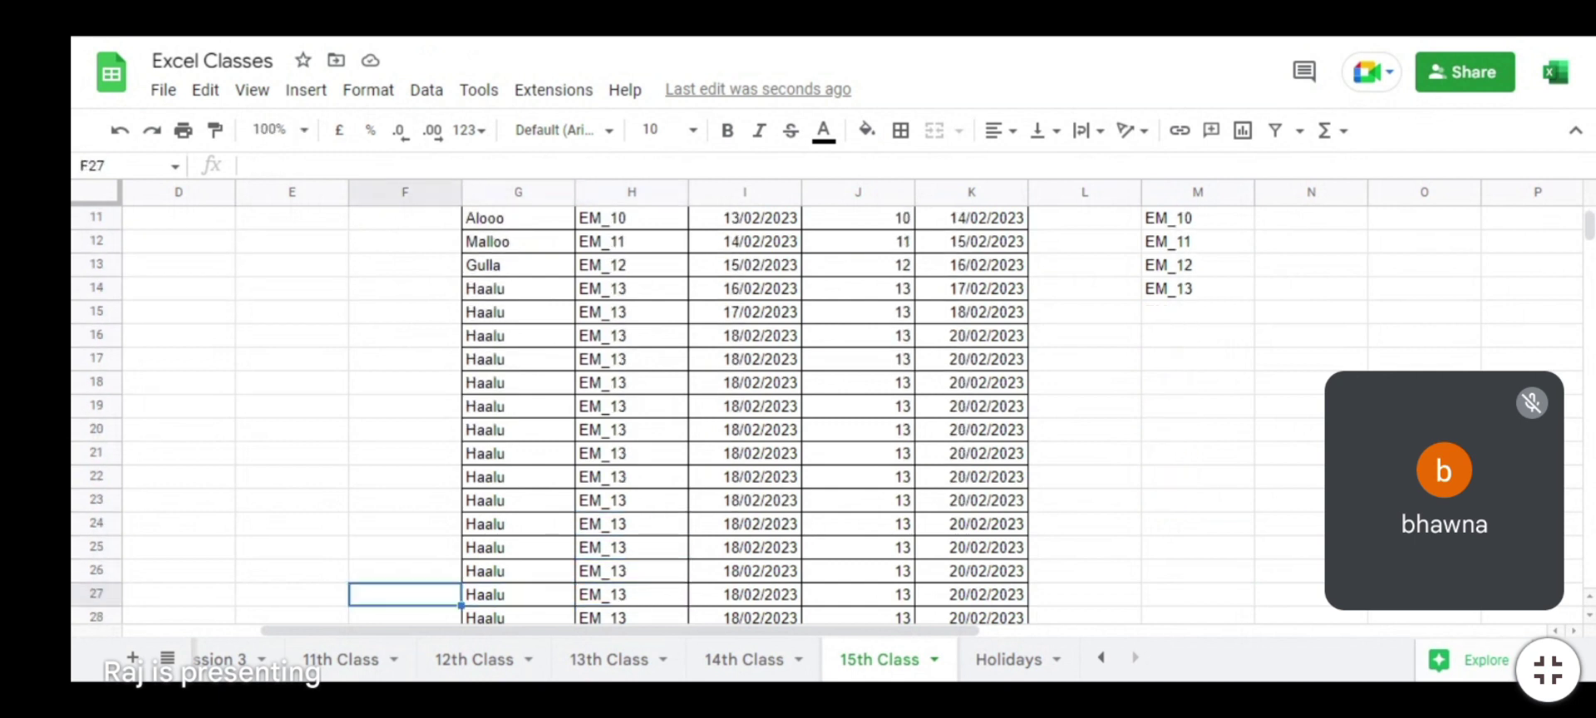
{"action": "key", "text": "Up"}
{"action": "key", "text": "Right"}
{"action": "key", "text": "Right"}
{"action": "key", "text": "Down"}
{"action": "key", "text": "Left"}
{"action": "key", "text": "Right"}
{"action": "key", "text": "Down"}
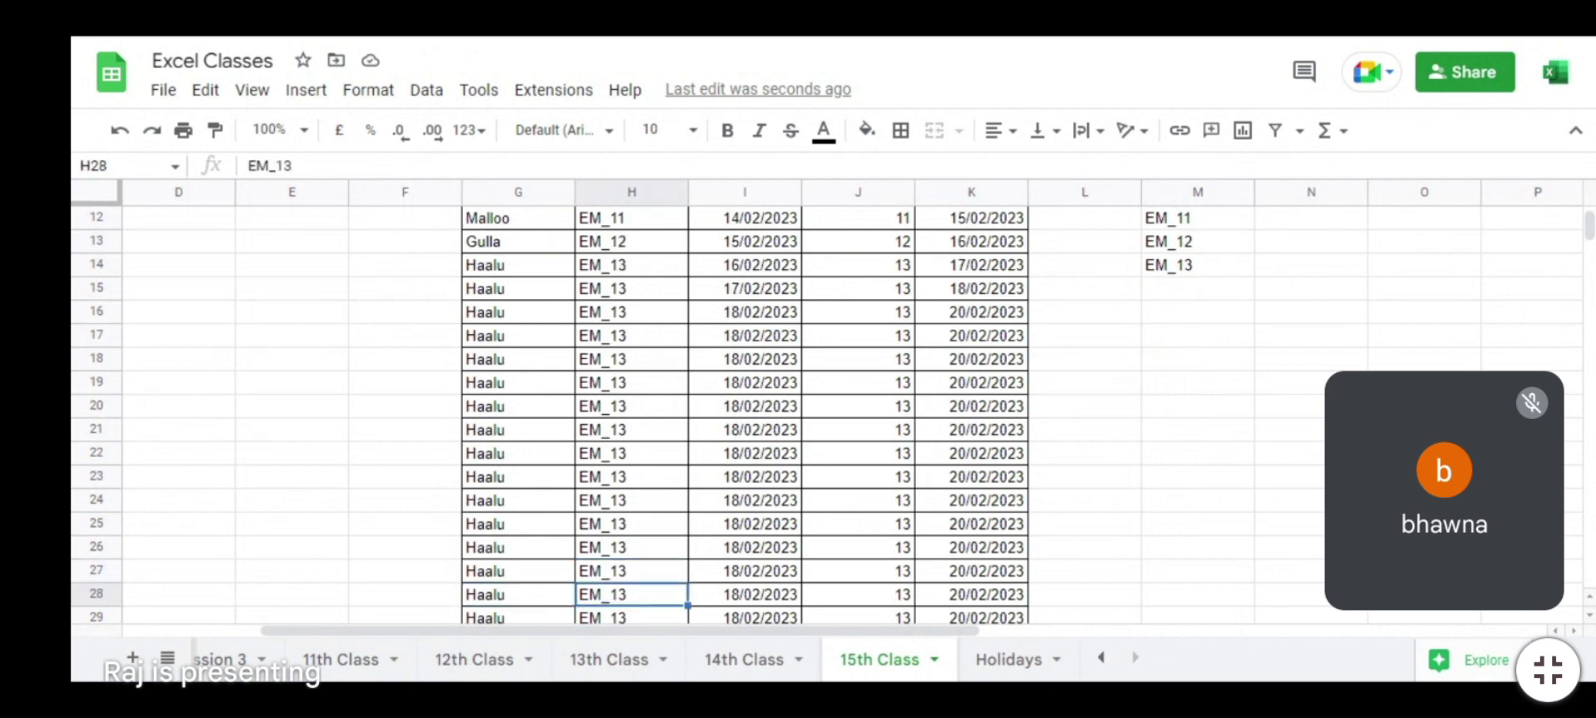
{"action": "key", "text": "Down"}
{"action": "key", "text": "Down"}
{"action": "key", "text": "Down"}
{"action": "key", "text": "Down"}
{"action": "key", "text": "Up"}
{"action": "key", "text": "ctrl+Up"}
{"action": "key", "text": "Down"}
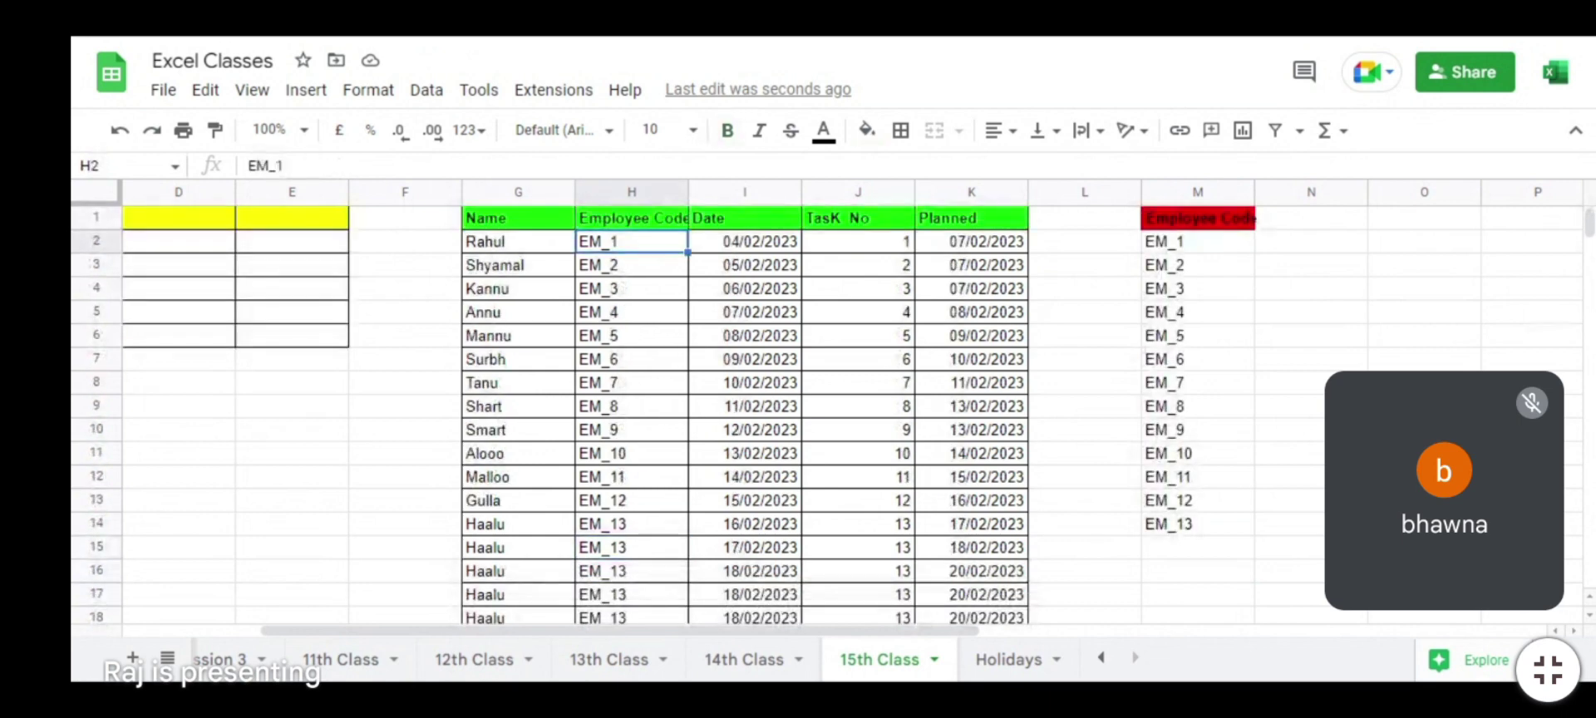
Step: Check the employee codes in column H down to the last row of the table and back up
{"action": "key", "text": "ctrl+Down"}
{"action": "key", "text": "Up"}
{"action": "key", "text": "Up"}
{"action": "key", "text": "Up"}
{"action": "key", "text": "Up"}
{"action": "key", "text": "Up"}
{"action": "key", "text": "Up"}
{"action": "key", "text": "Up"}
{"action": "key", "text": "Up"}
{"action": "key", "text": "Up"}
{"action": "key", "text": "Up"}
{"action": "key", "text": "Up"}
{"action": "key", "text": "Up"}
{"action": "key", "text": "Up"}
{"action": "key", "text": "Up"}
{"action": "key", "text": "Up"}
{"action": "key", "text": "Up"}
{"action": "key", "text": "Up"}
{"action": "key", "text": "Up"}
{"action": "key", "text": "Up"}
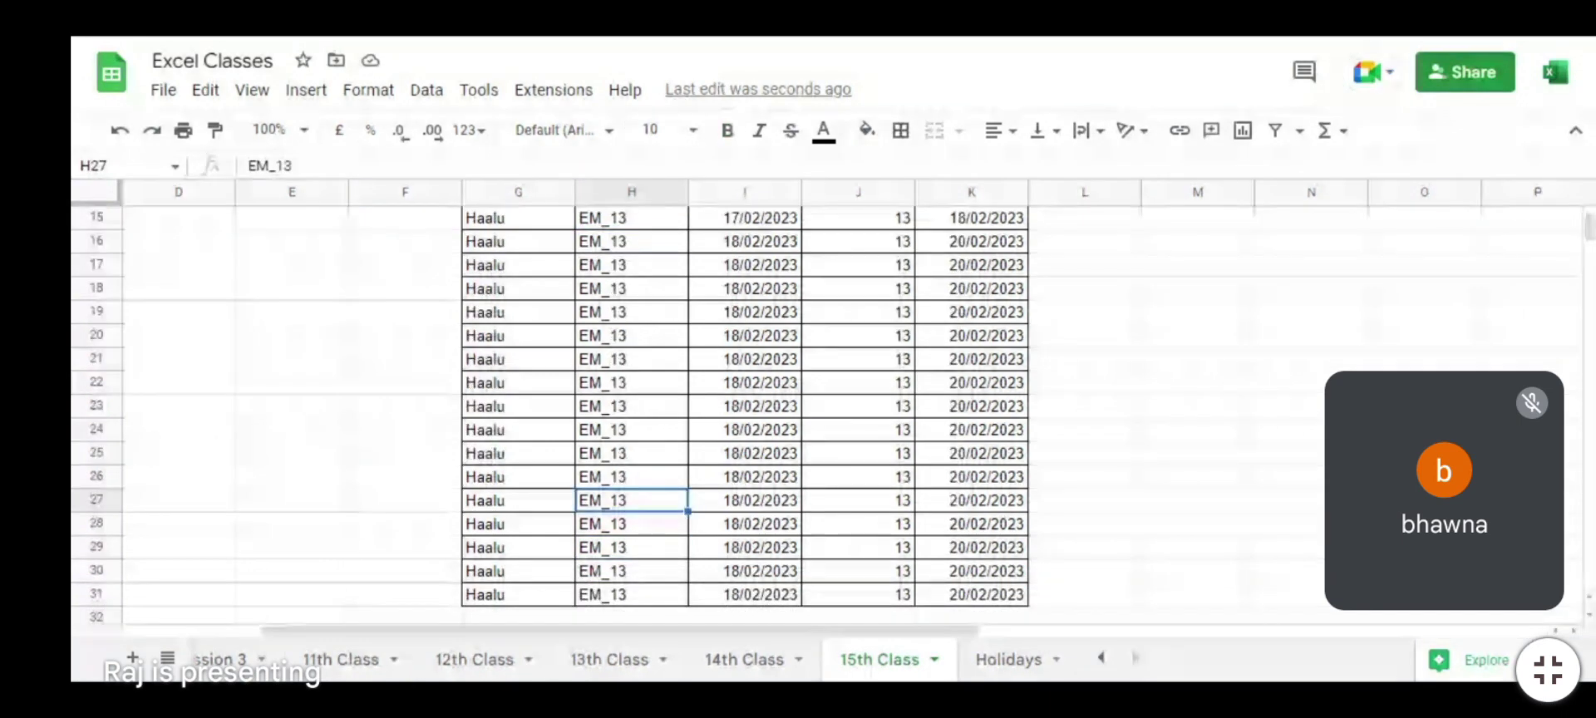
Step: Change the employee code in H15 to EN_13
{"action": "key", "text": "Down"}
{"action": "key", "text": "Down"}
{"action": "key", "text": "Down"}
{"action": "key", "text": "Up"}
{"action": "key", "text": "Down"}
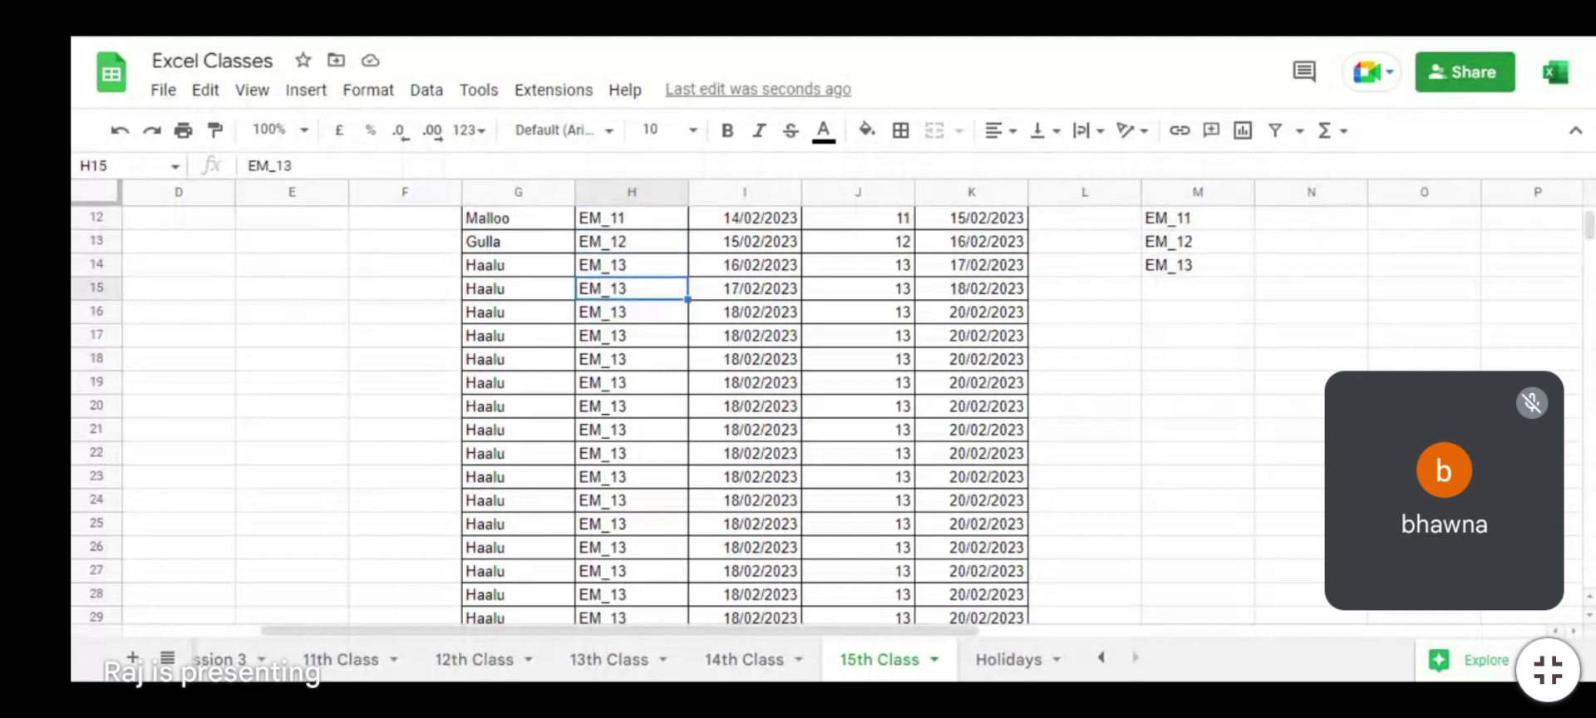
{"action": "key", "text": "F2"}
{"action": "key", "text": "Left"}
{"action": "key", "text": "Left"}
{"action": "key", "text": "Left"}
{"action": "key", "text": "BackSpace"}
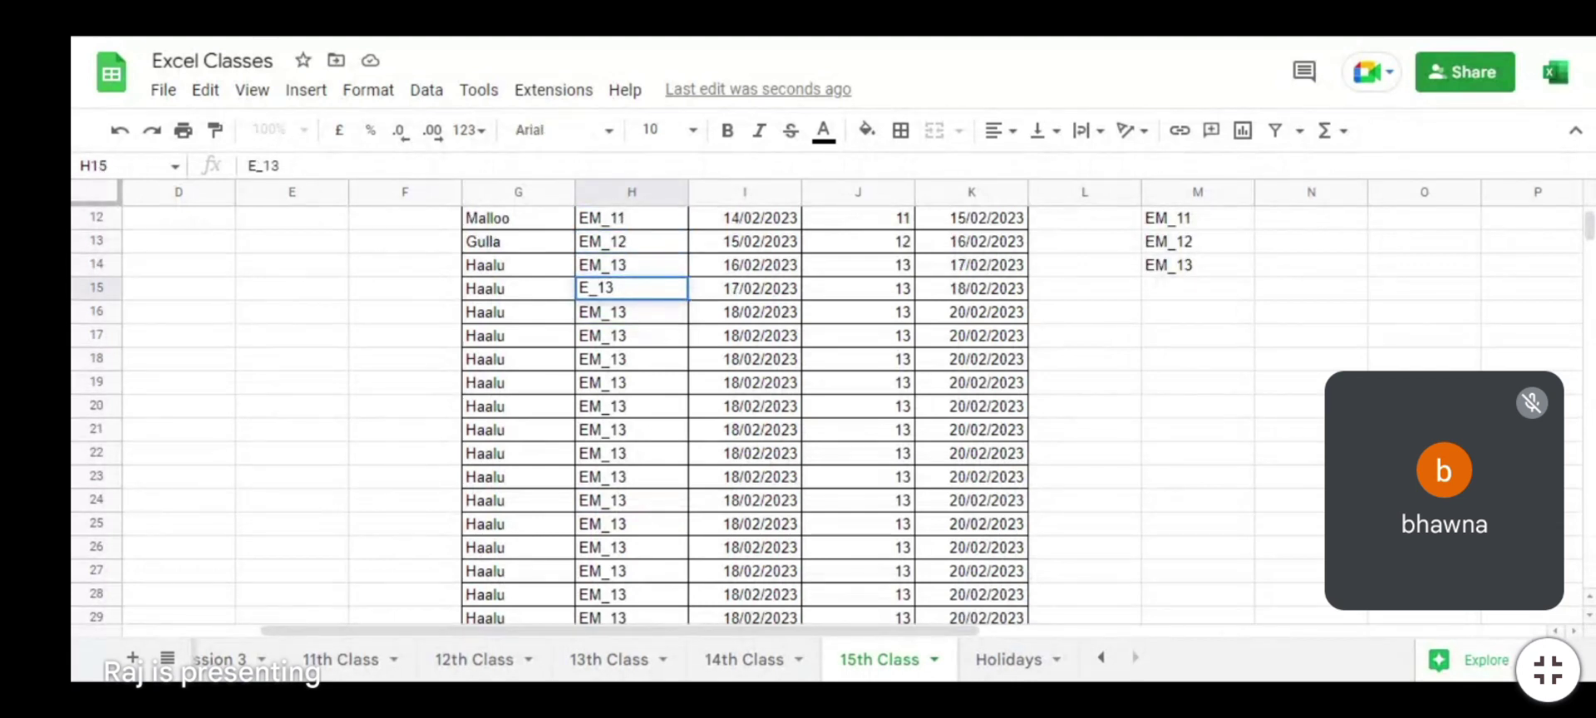
{"action": "type", "text": "N"}
{"action": "key", "text": "Return"}
Step: Change the employee code in H18 to EN_13, matching the code in H15
{"action": "key", "text": "Down"}
{"action": "key", "text": "Up"}
{"action": "key", "text": "Down"}
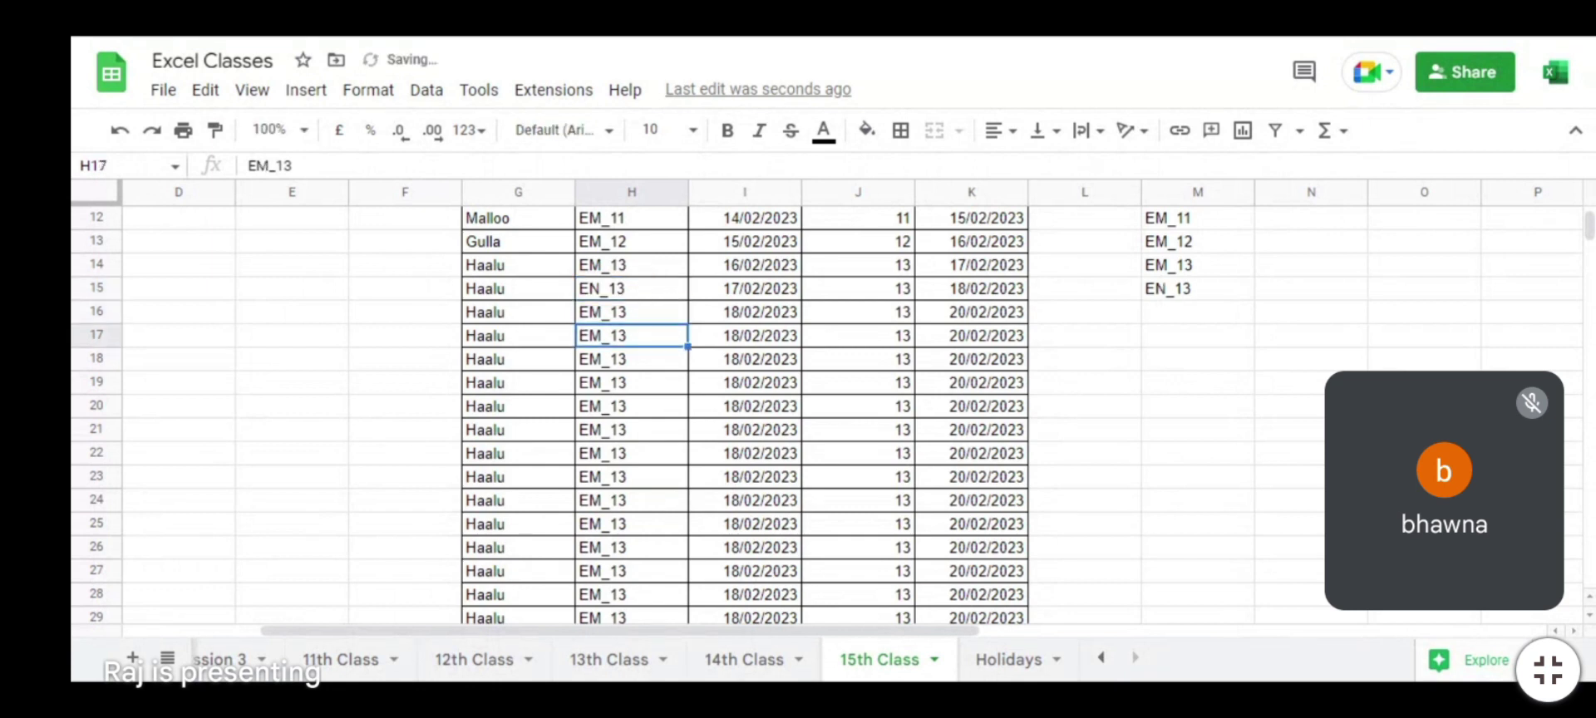
{"action": "key", "text": "Down"}
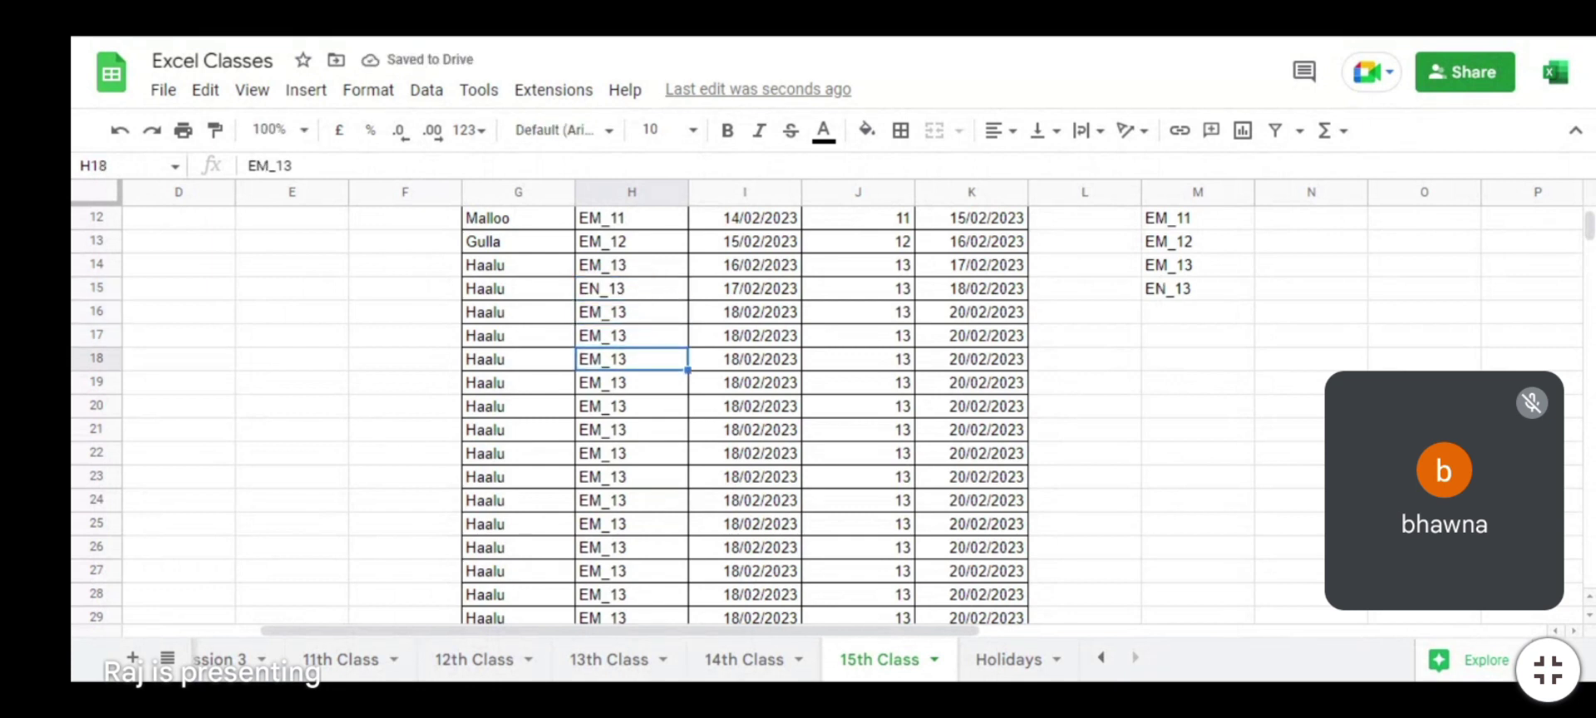
{"action": "key", "text": "Return"}
{"action": "key", "text": "Left"}
{"action": "key", "text": "Left"}
{"action": "key", "text": "Left"}
{"action": "key", "text": "BackSpace"}
{"action": "key", "text": "BackSpace"}
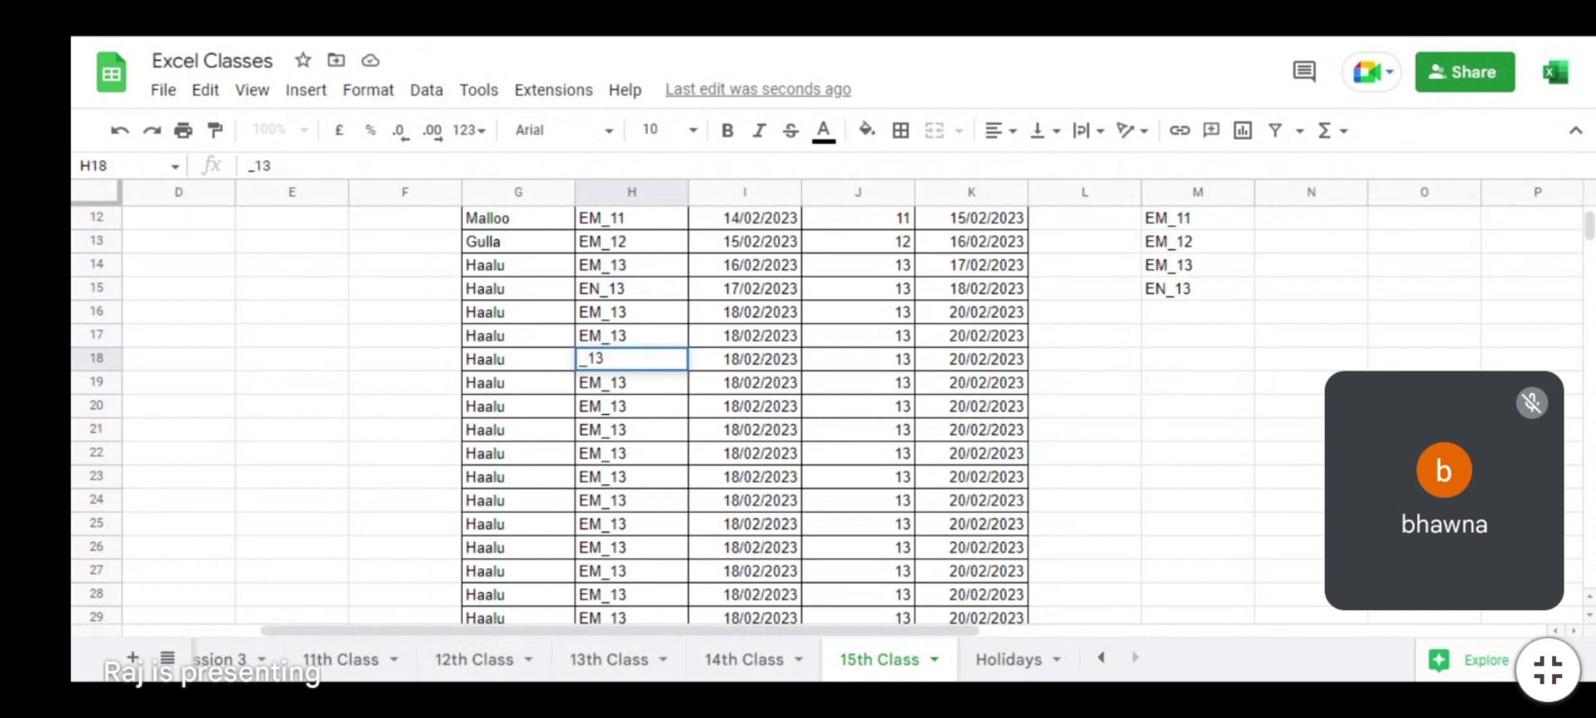
{"action": "type", "text": "N"}
{"action": "key", "text": "Return"}
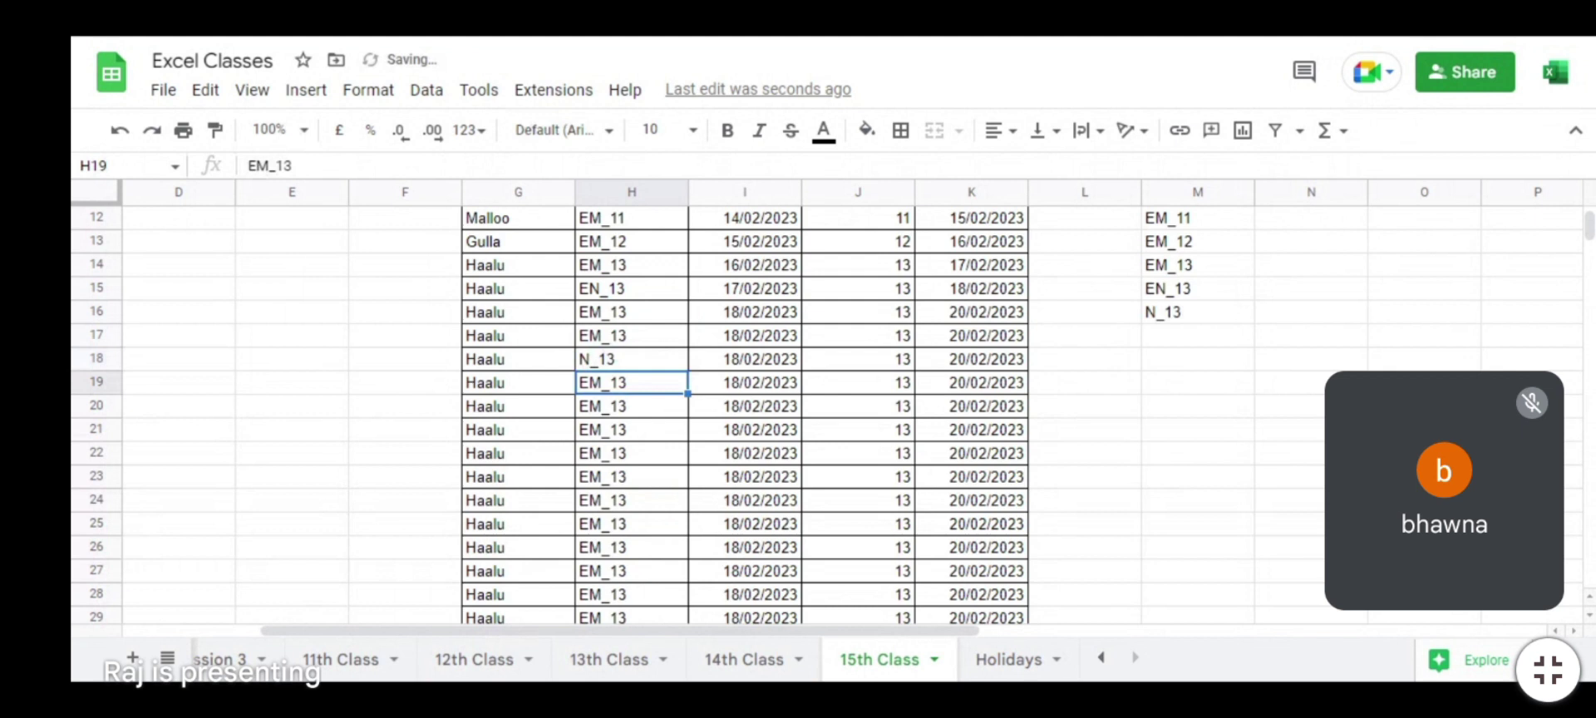
{"action": "key", "text": "Up"}
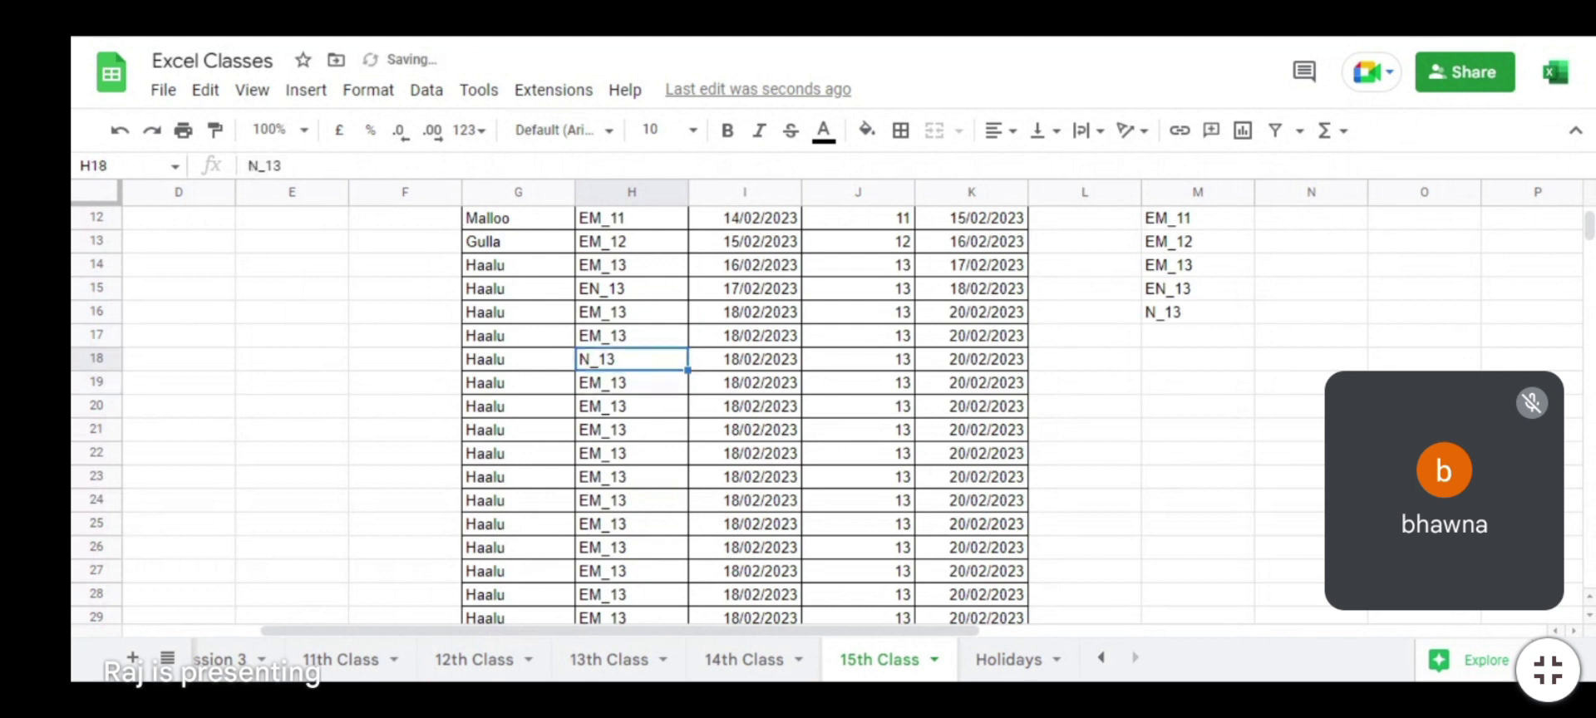
{"action": "double_click", "coordinate": [580, 358]}
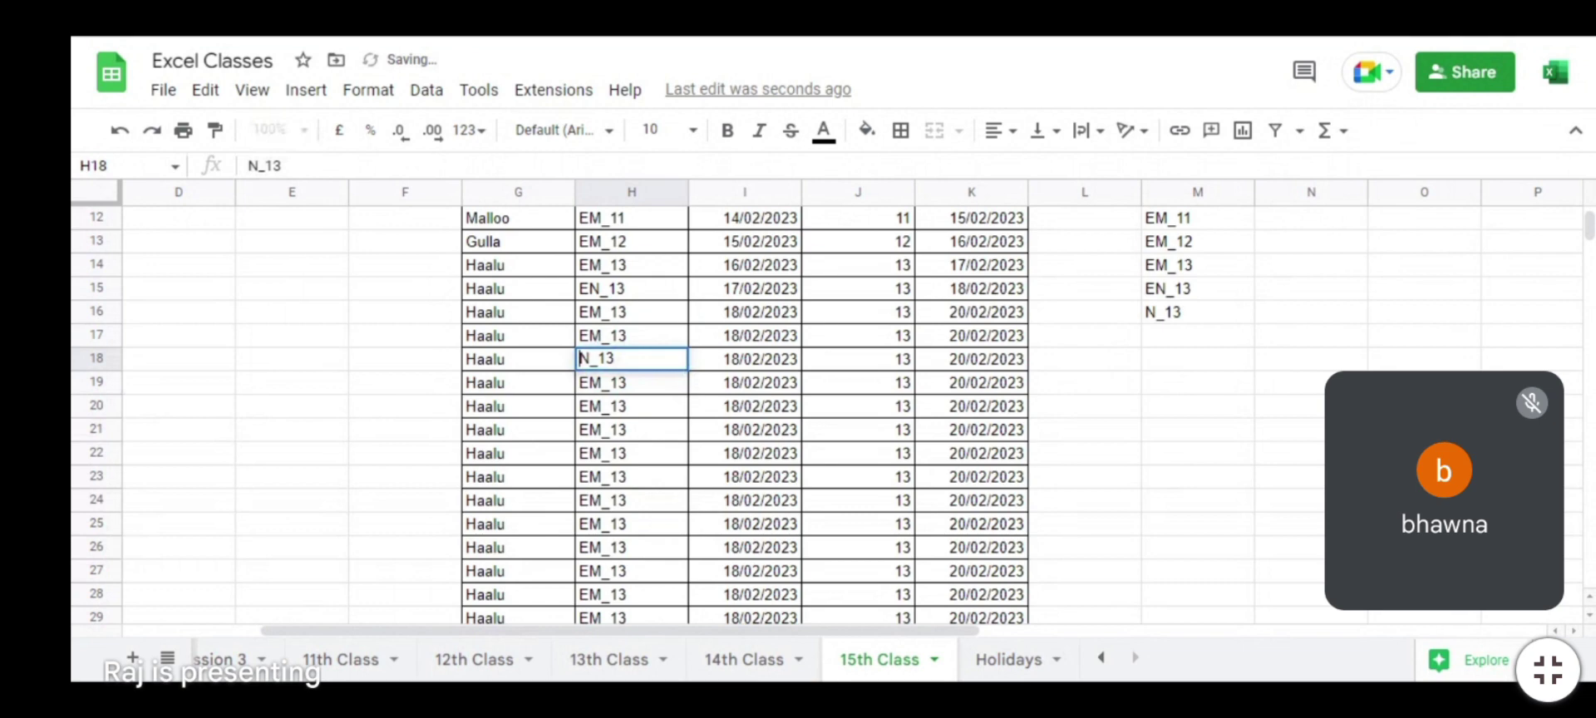
{"action": "type", "text": "E"}
{"action": "key", "text": "Return"}
Step: Widen column M to fit its heading and apply all borders to M1:N15
{"action": "left_click", "coordinate": [1243, 192]}
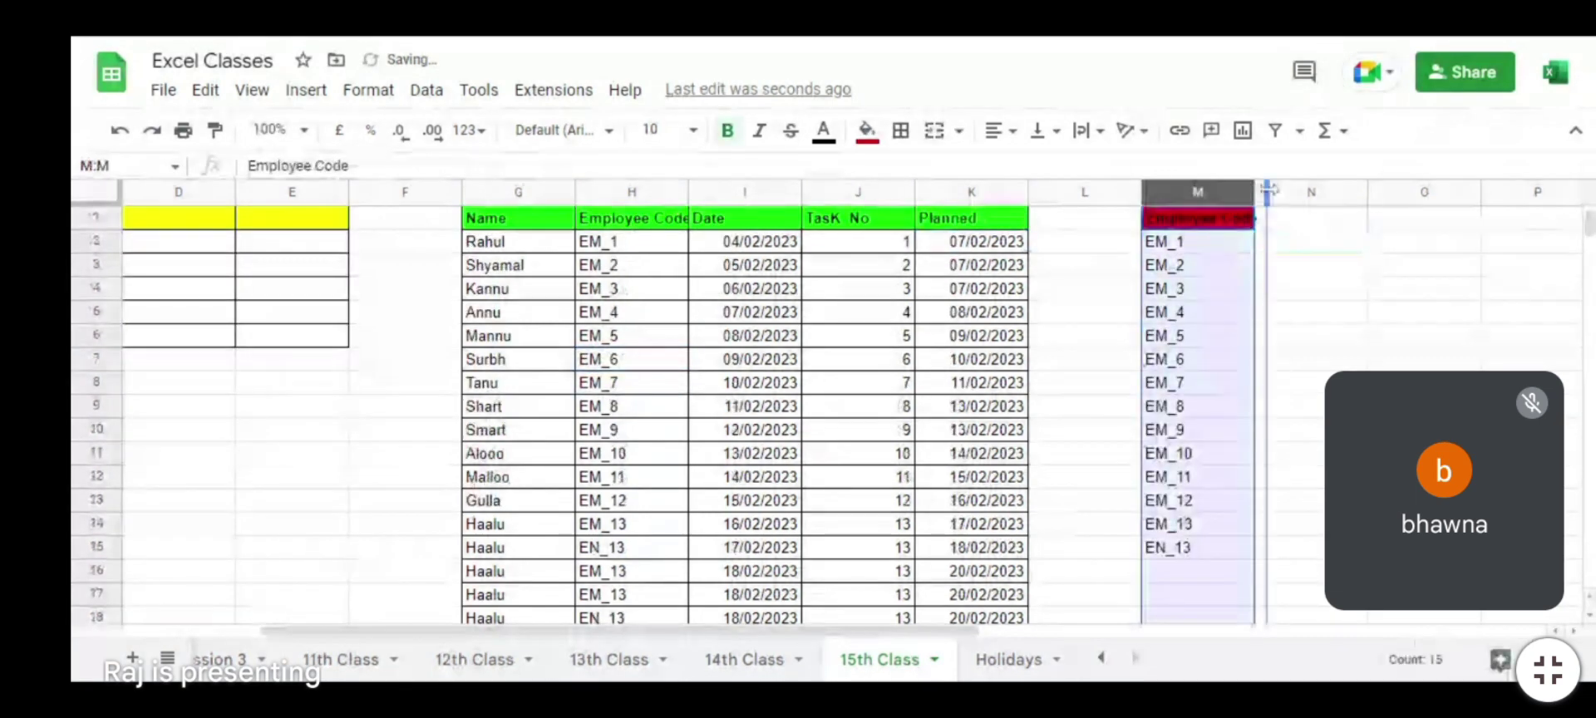
{"action": "left_click_drag", "start_coordinate": [1268, 191], "coordinate": [1270, 191]}
{"action": "left_click", "coordinate": [1222, 264]}
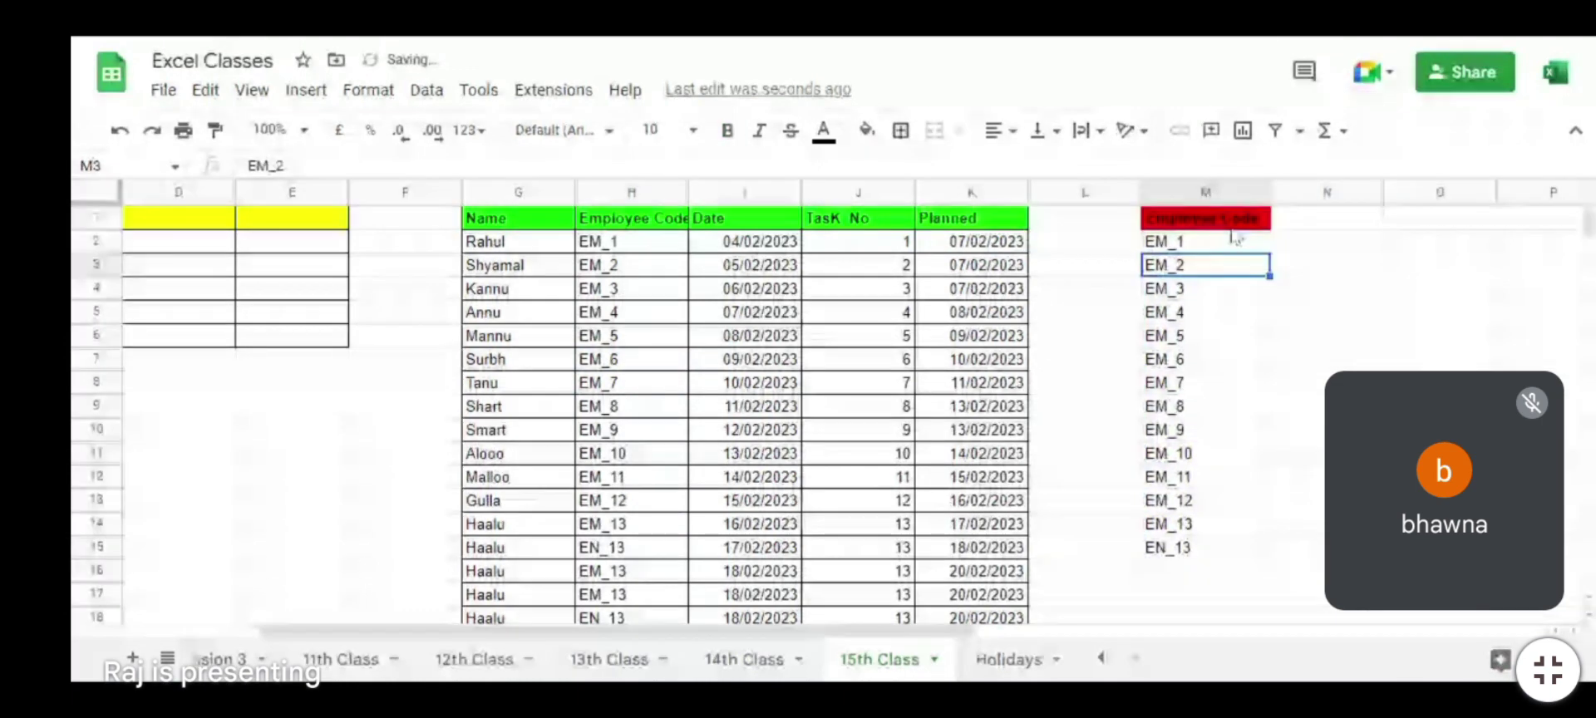
{"action": "left_click", "coordinate": [1234, 218]}
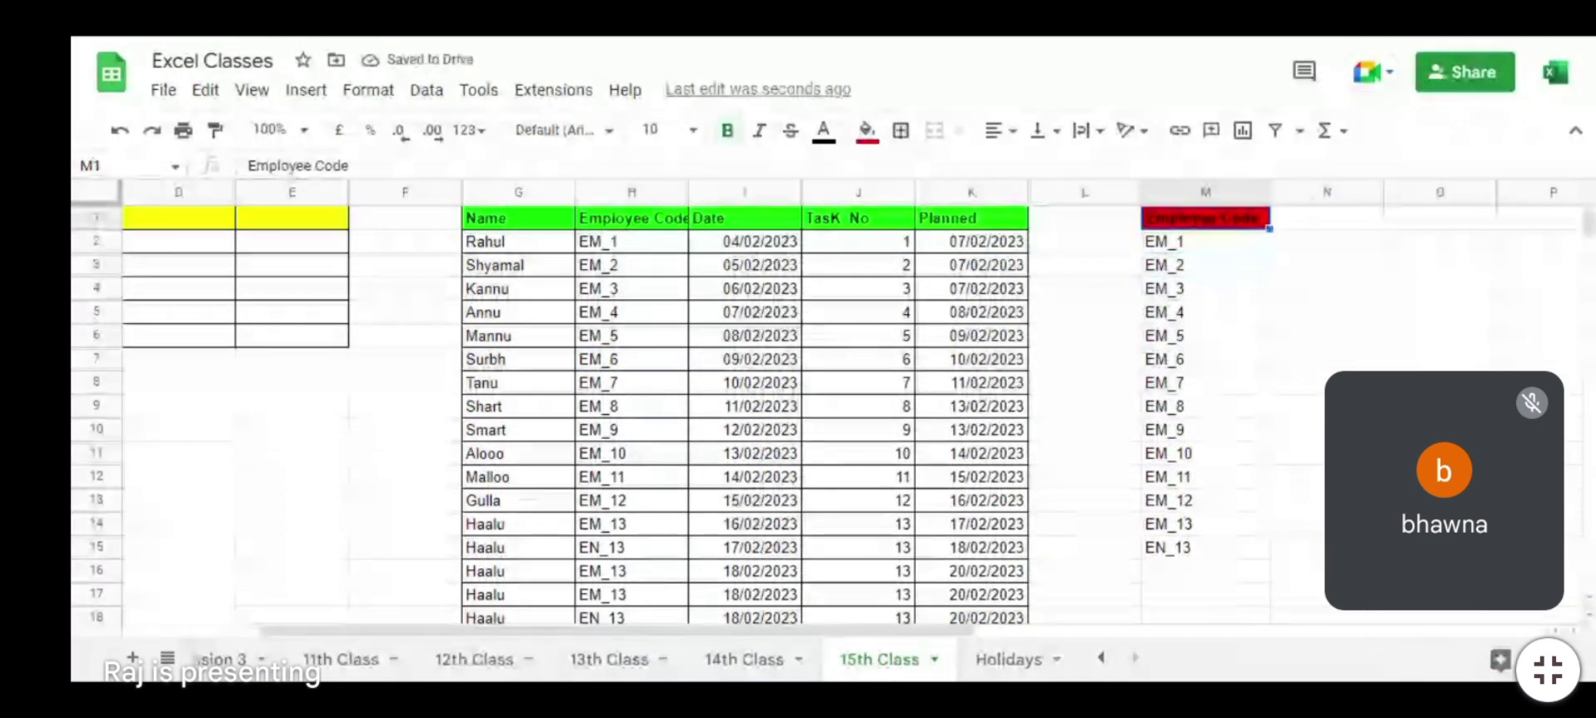
{"action": "left_click_drag", "start_coordinate": [1234, 218], "coordinate": [1327, 547]}
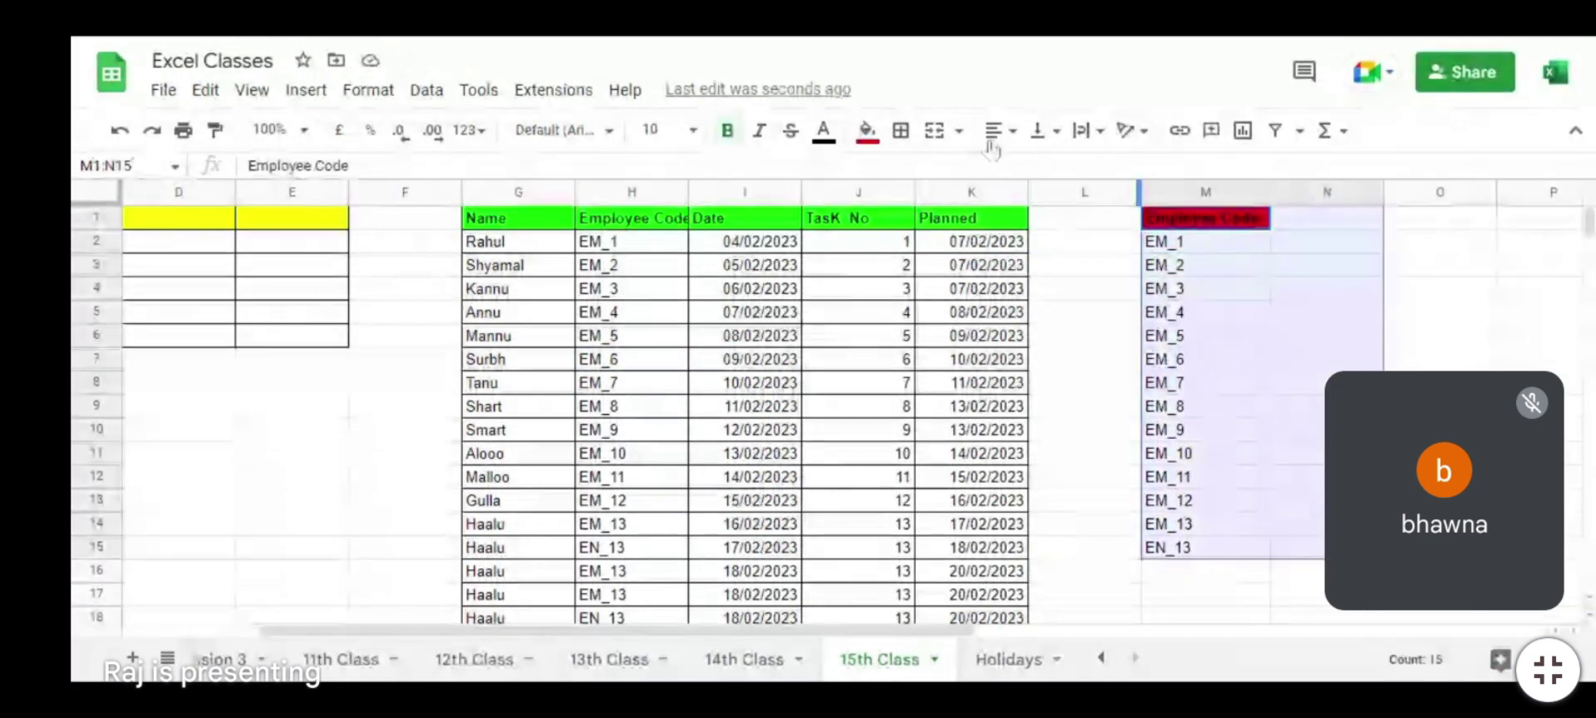
{"action": "left_click", "coordinate": [901, 131]}
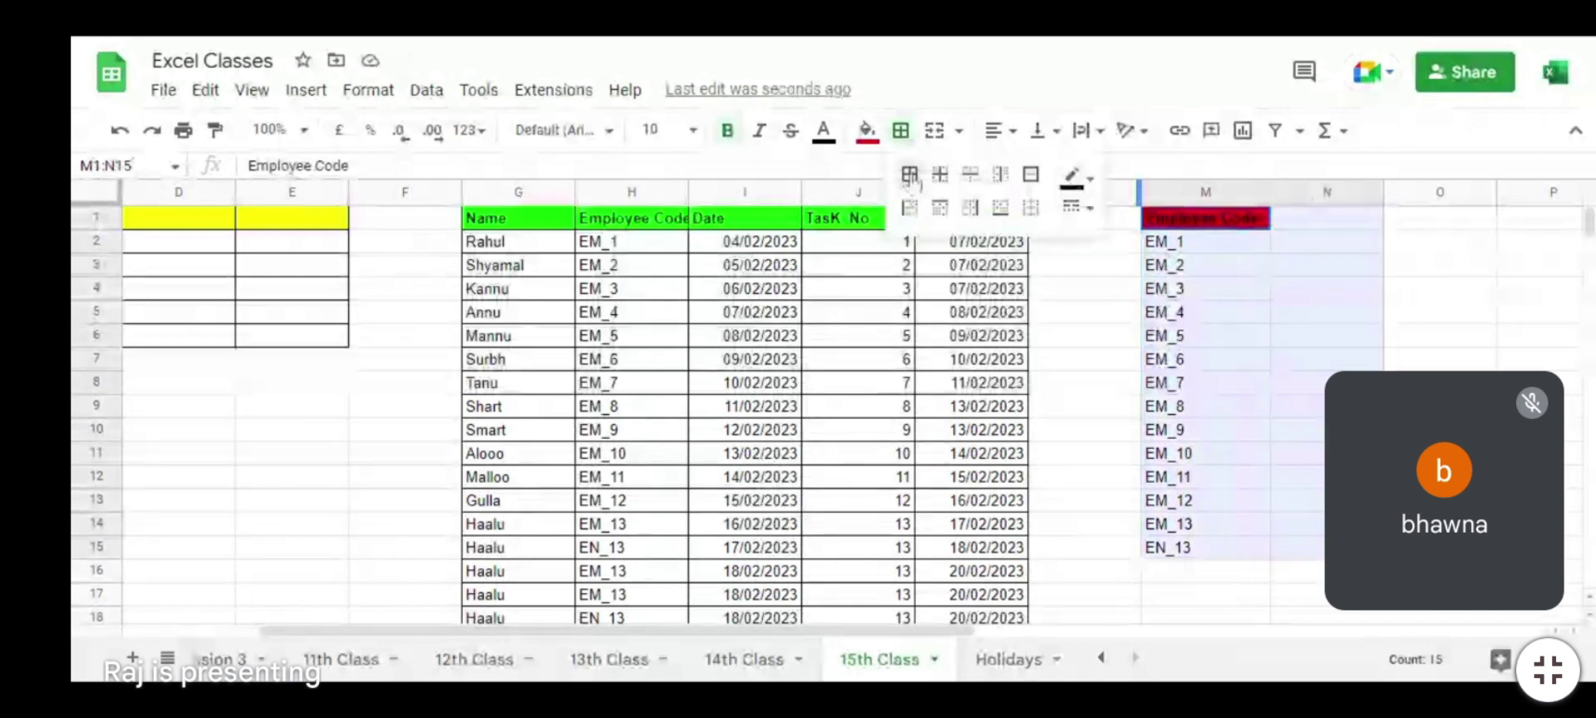
{"action": "left_click", "coordinate": [910, 175]}
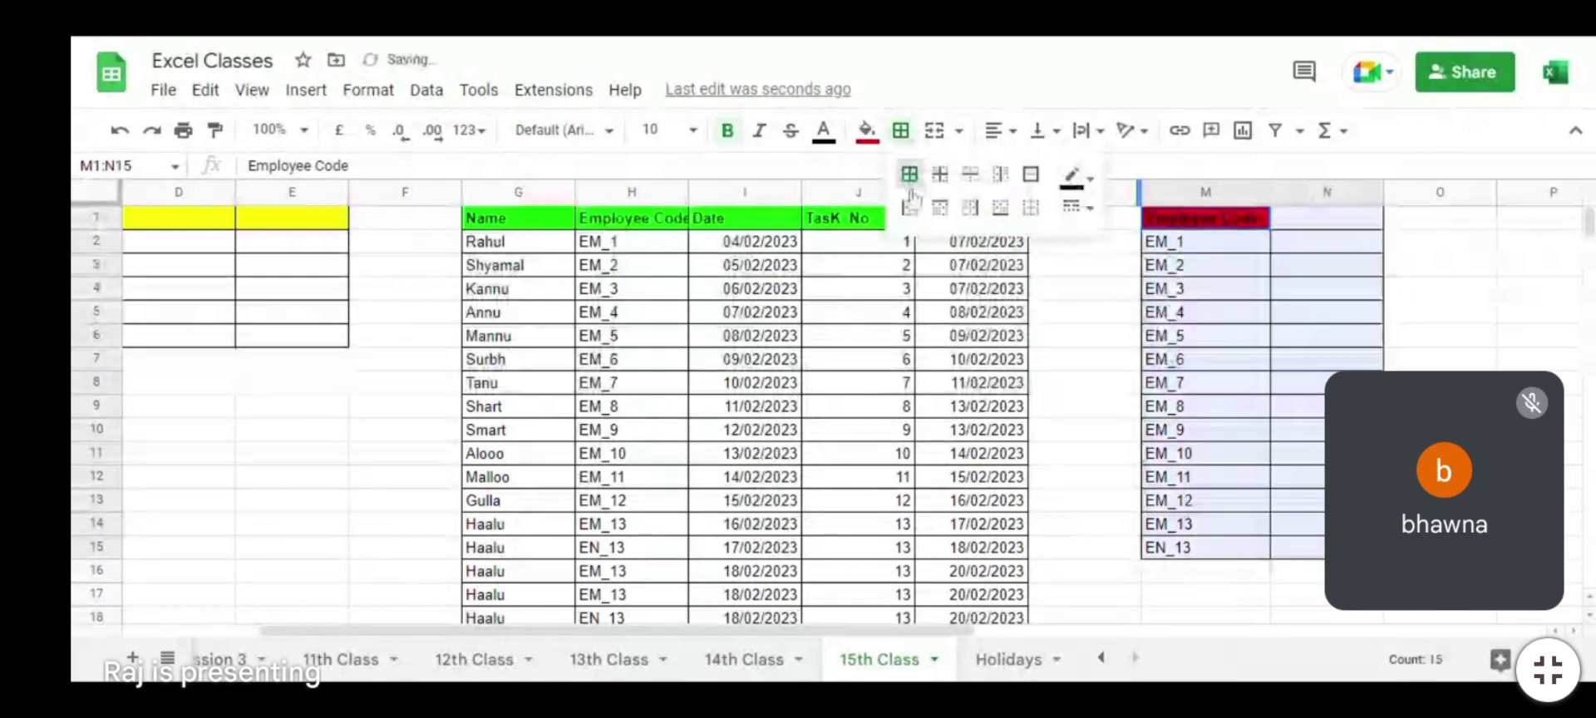
Step: Put the Planned heading from K1 into N1 and format it bold with a light cyan fill
{"action": "left_click", "coordinate": [1291, 226]}
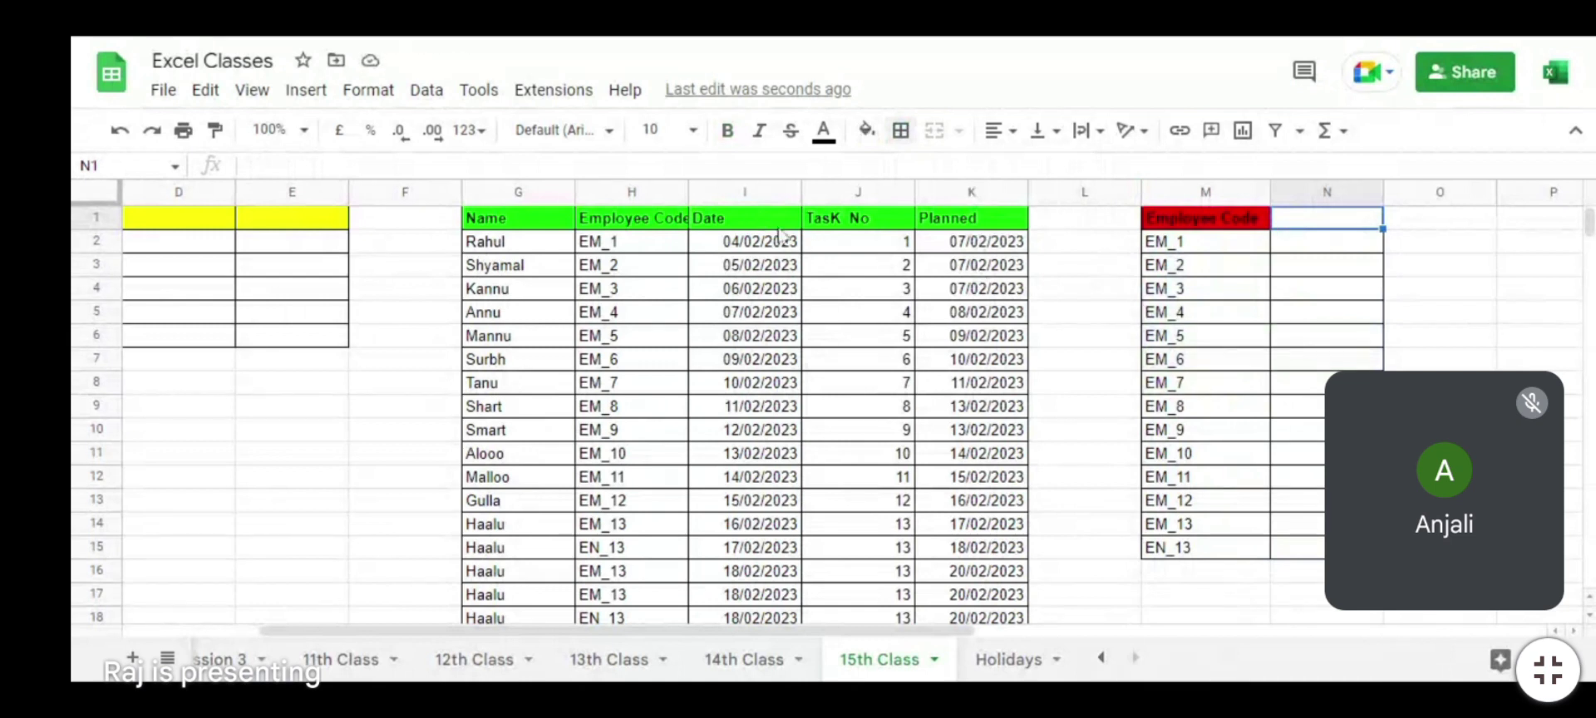
{"action": "left_click", "coordinate": [931, 228]}
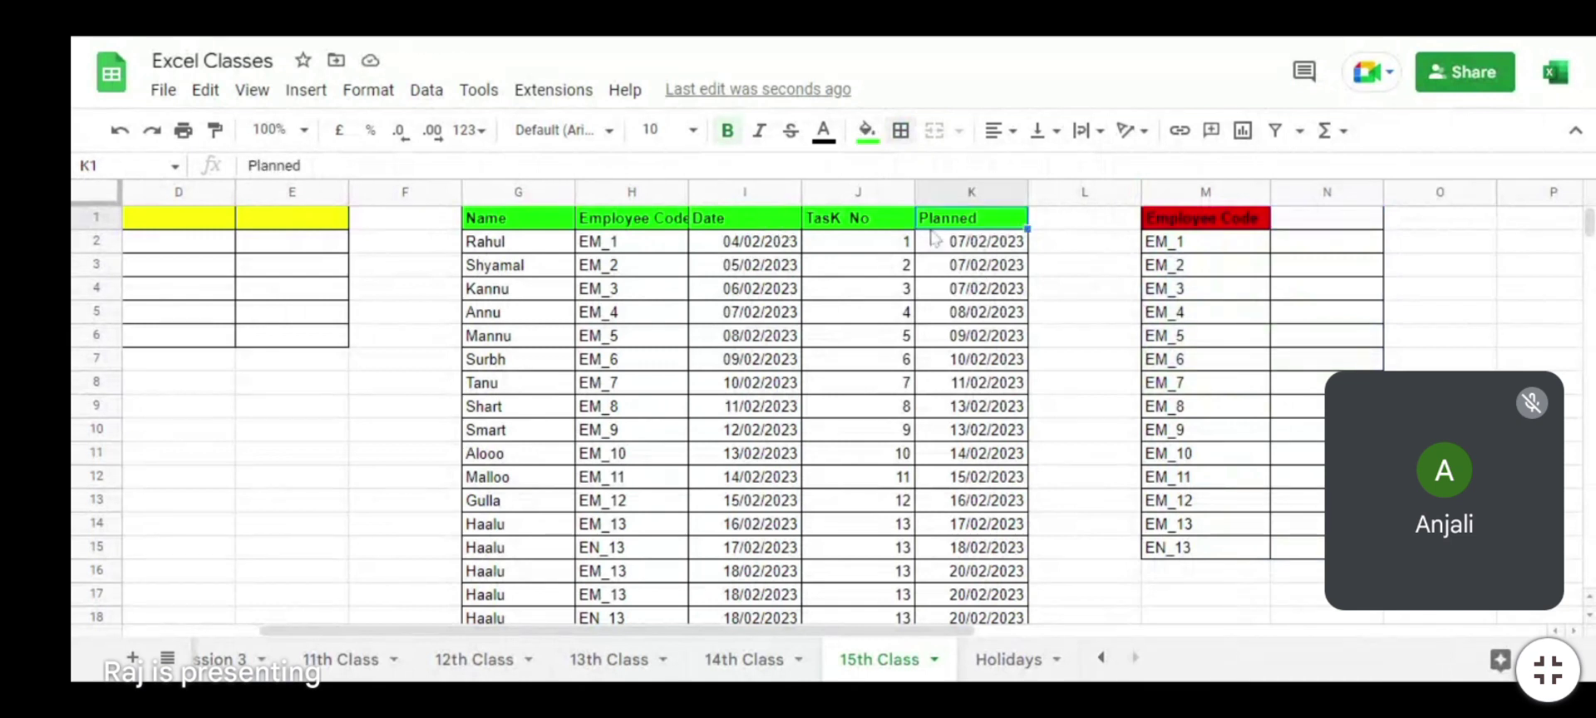
{"action": "left_click", "coordinate": [1373, 229]}
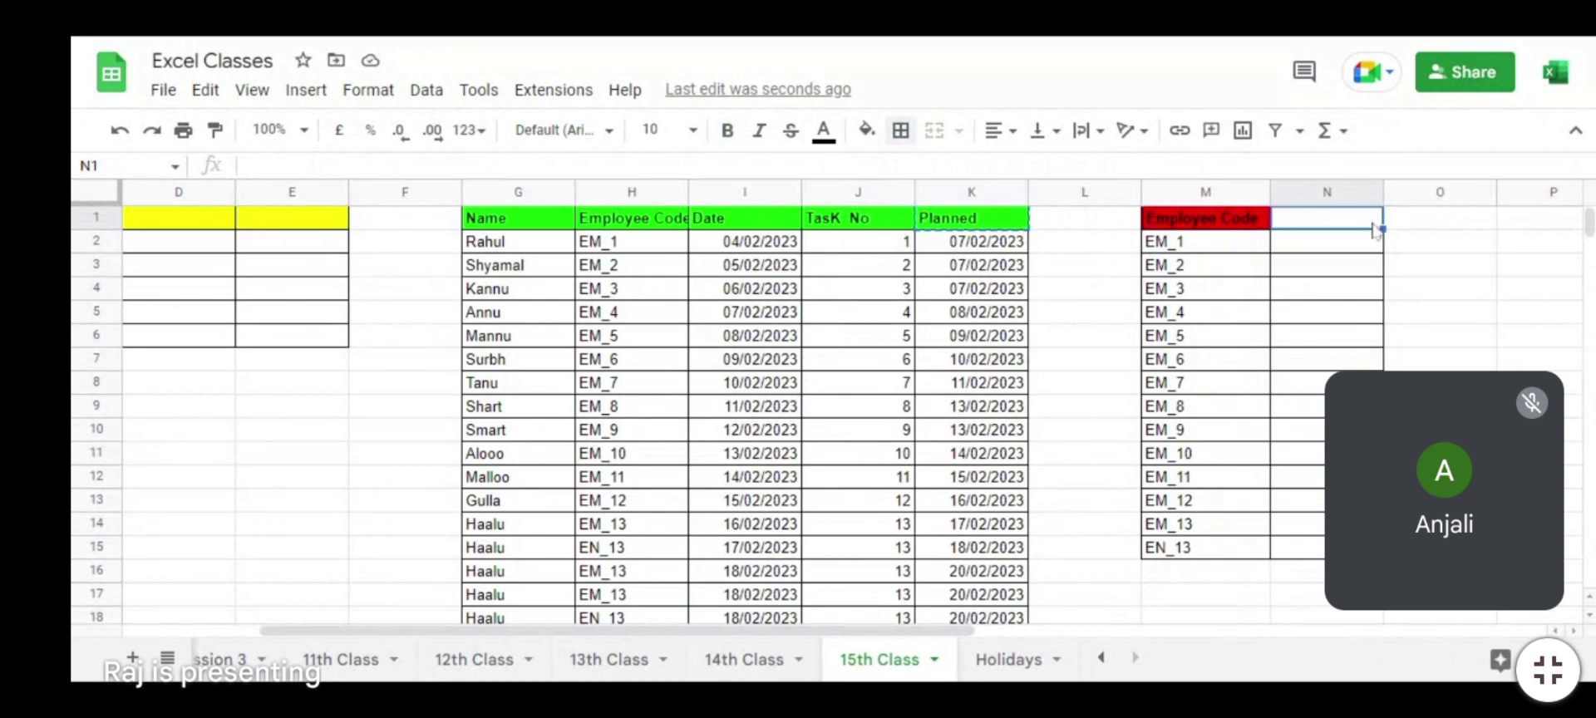
{"action": "type", "text": "Planned"}
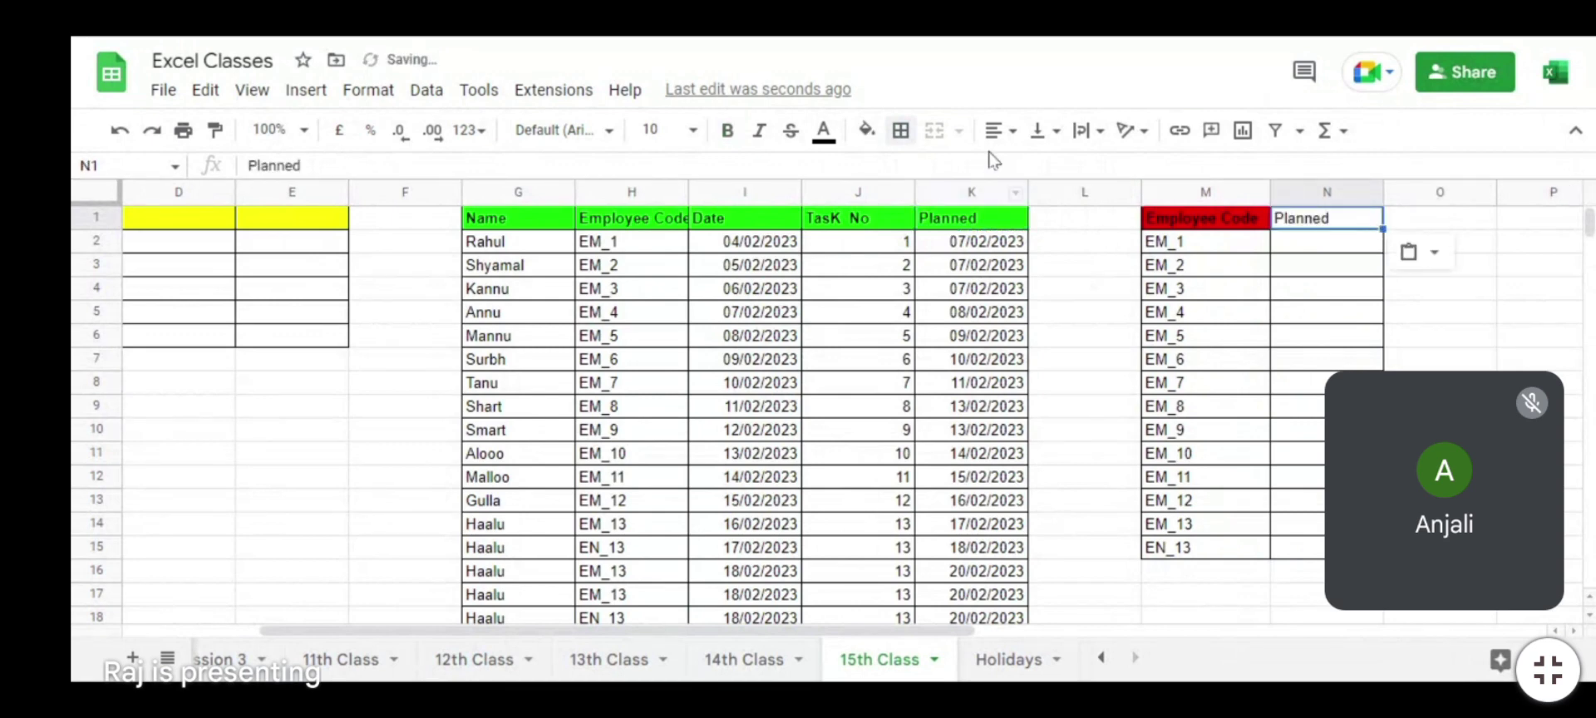
{"action": "left_click", "coordinate": [866, 132]}
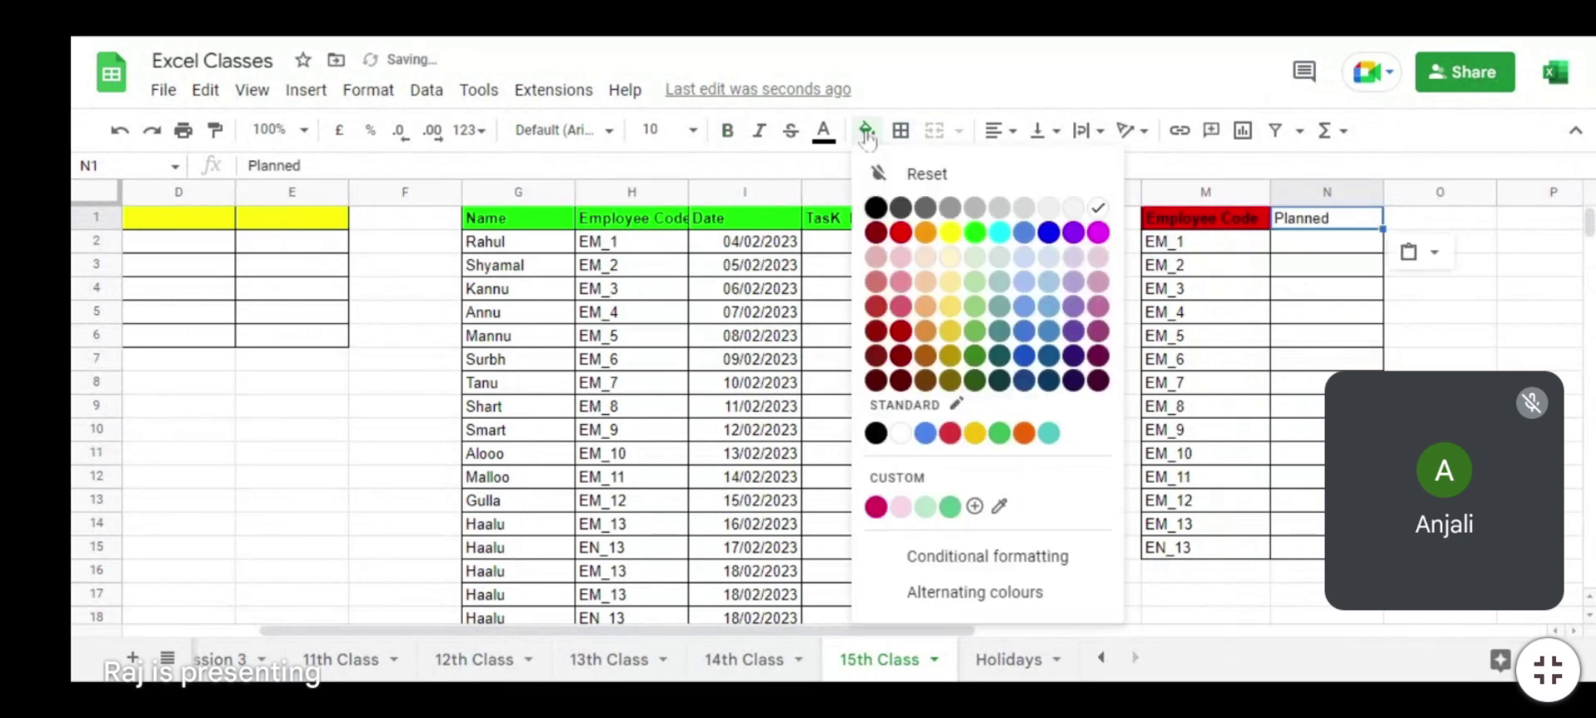
{"action": "left_click", "coordinate": [999, 260]}
{"action": "left_click", "coordinate": [728, 131]}
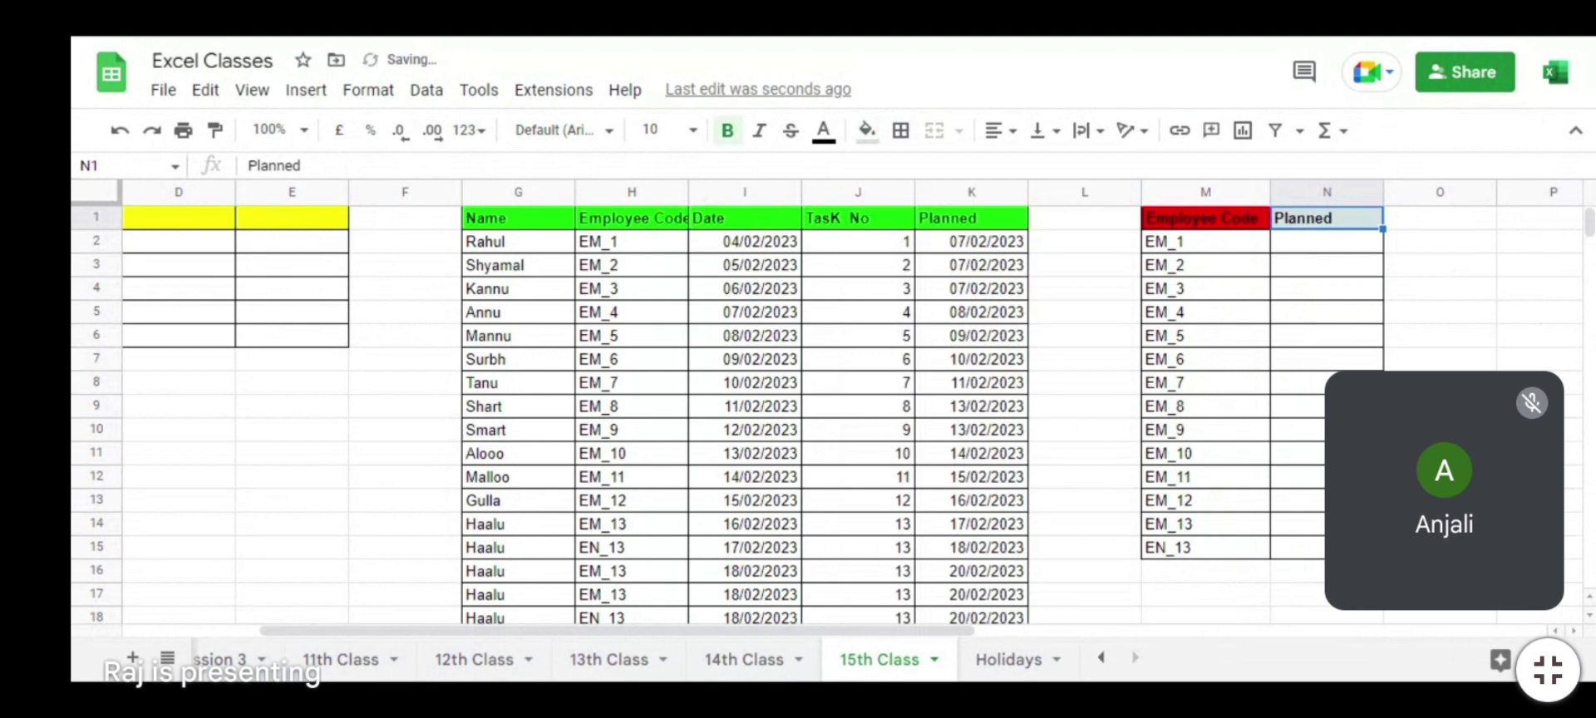
Step: Copy the TasK No heading from J1 with its formatting into O1
{"action": "left_click", "coordinate": [1437, 222]}
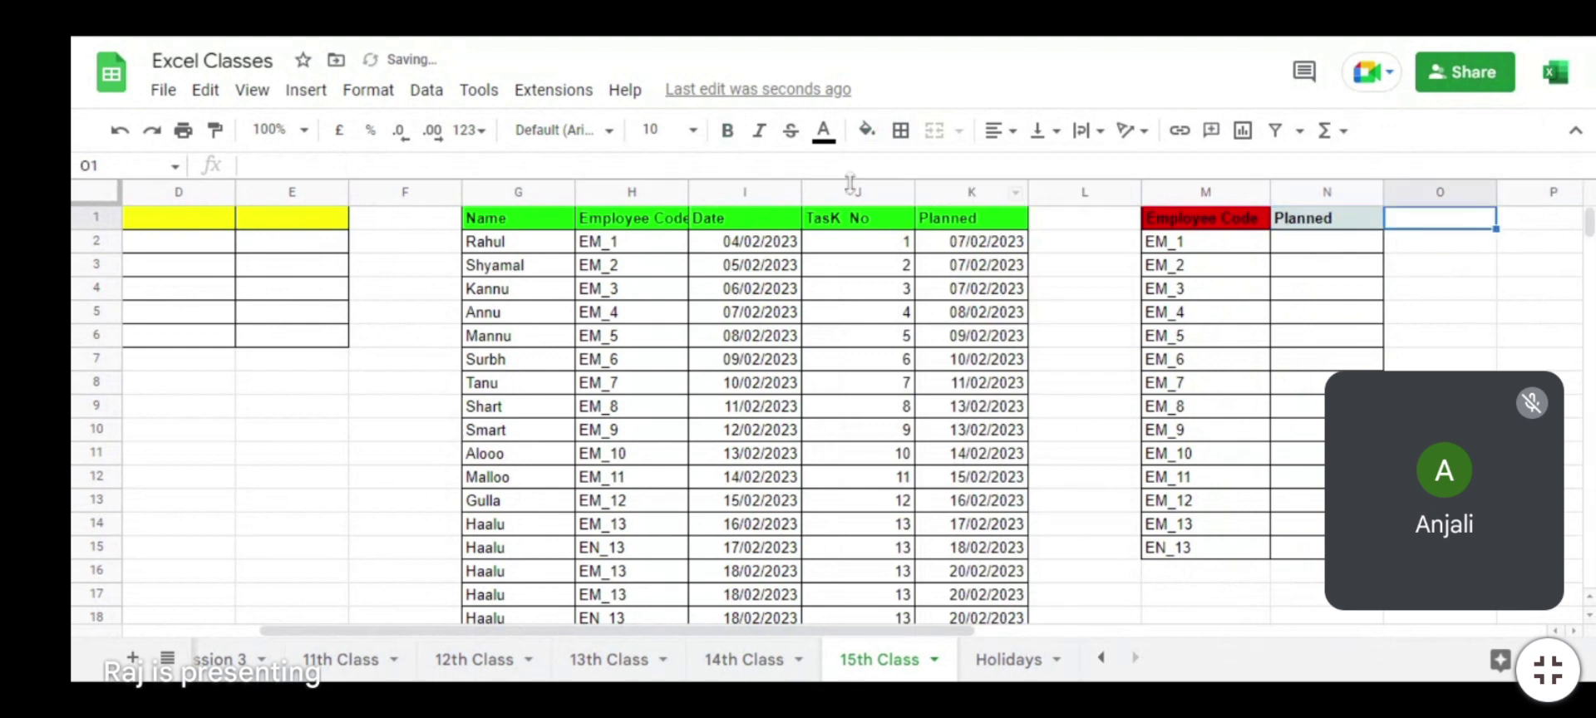
{"action": "left_click", "coordinate": [849, 225]}
{"action": "key", "text": "ctrl+c"}
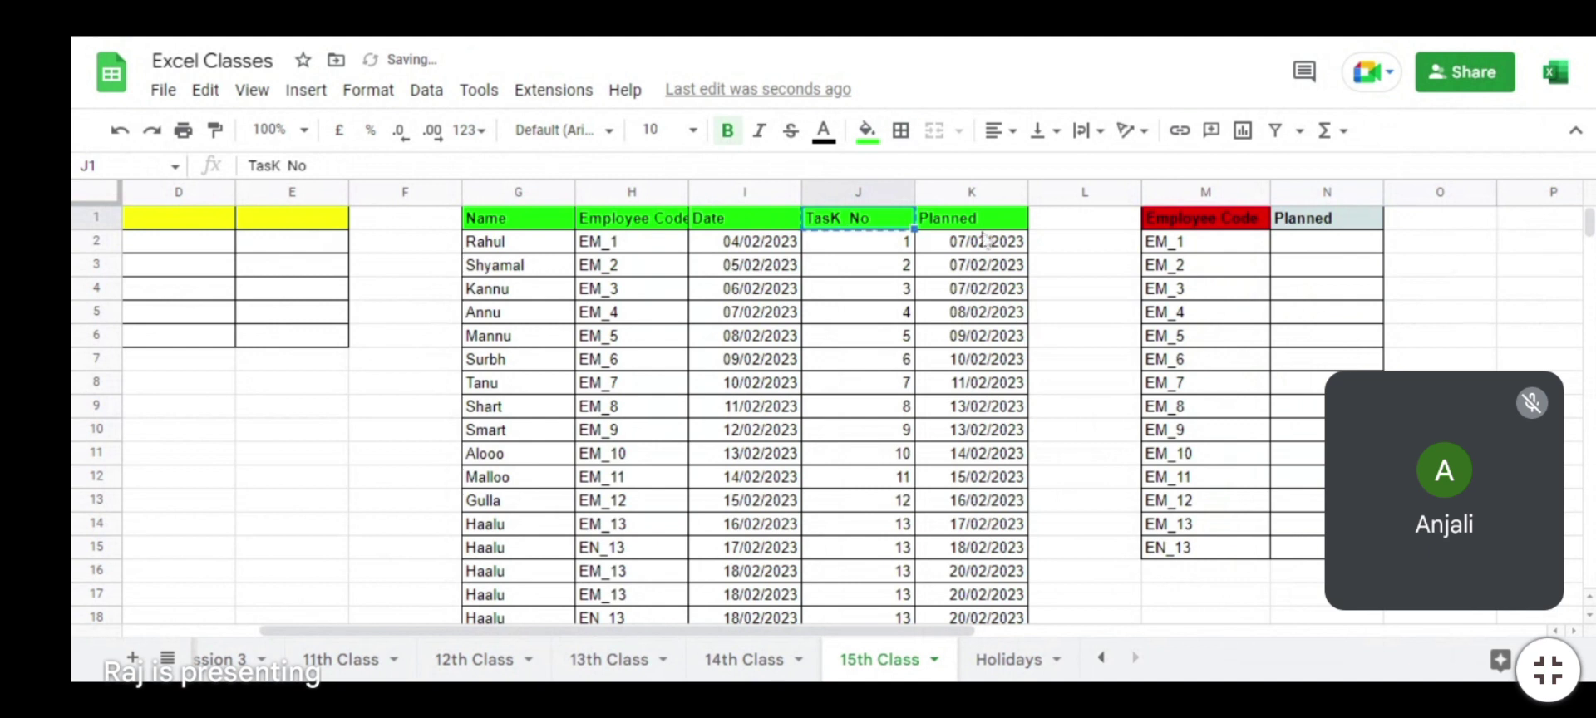
{"action": "left_click", "coordinate": [1420, 222]}
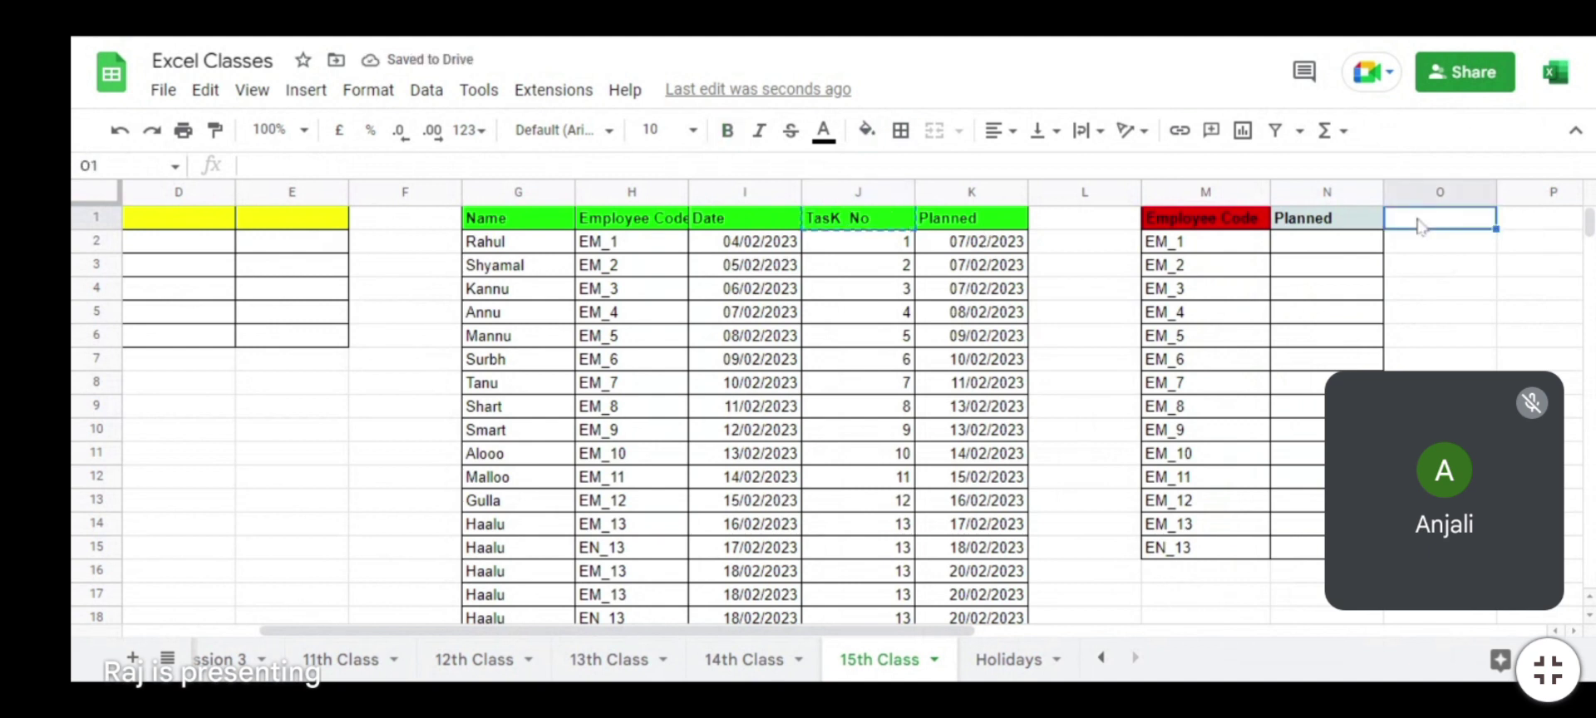
{"action": "key", "text": "ctrl+v"}
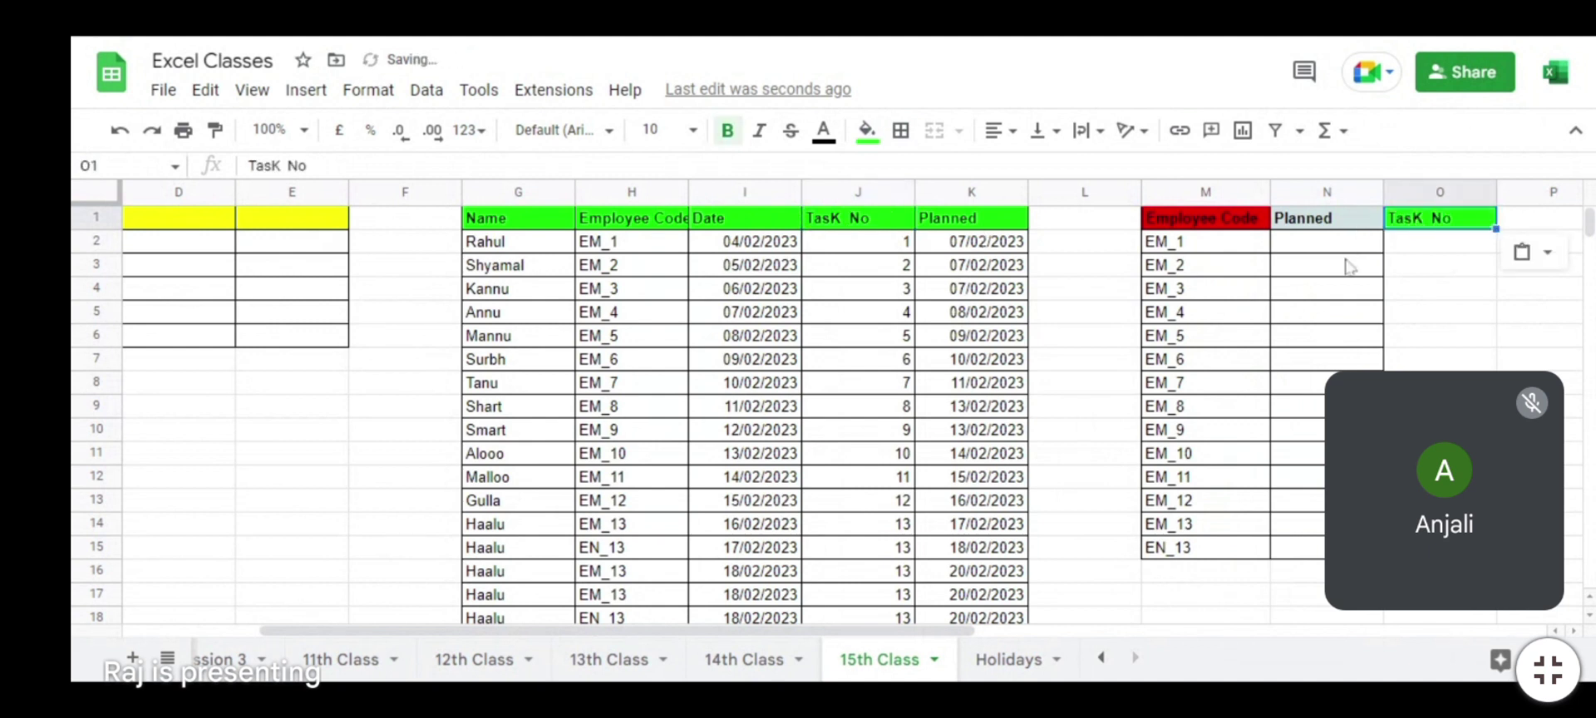
Step: Apply all borders to the summary table M1:O15
{"action": "key", "text": "ctrl+a"}
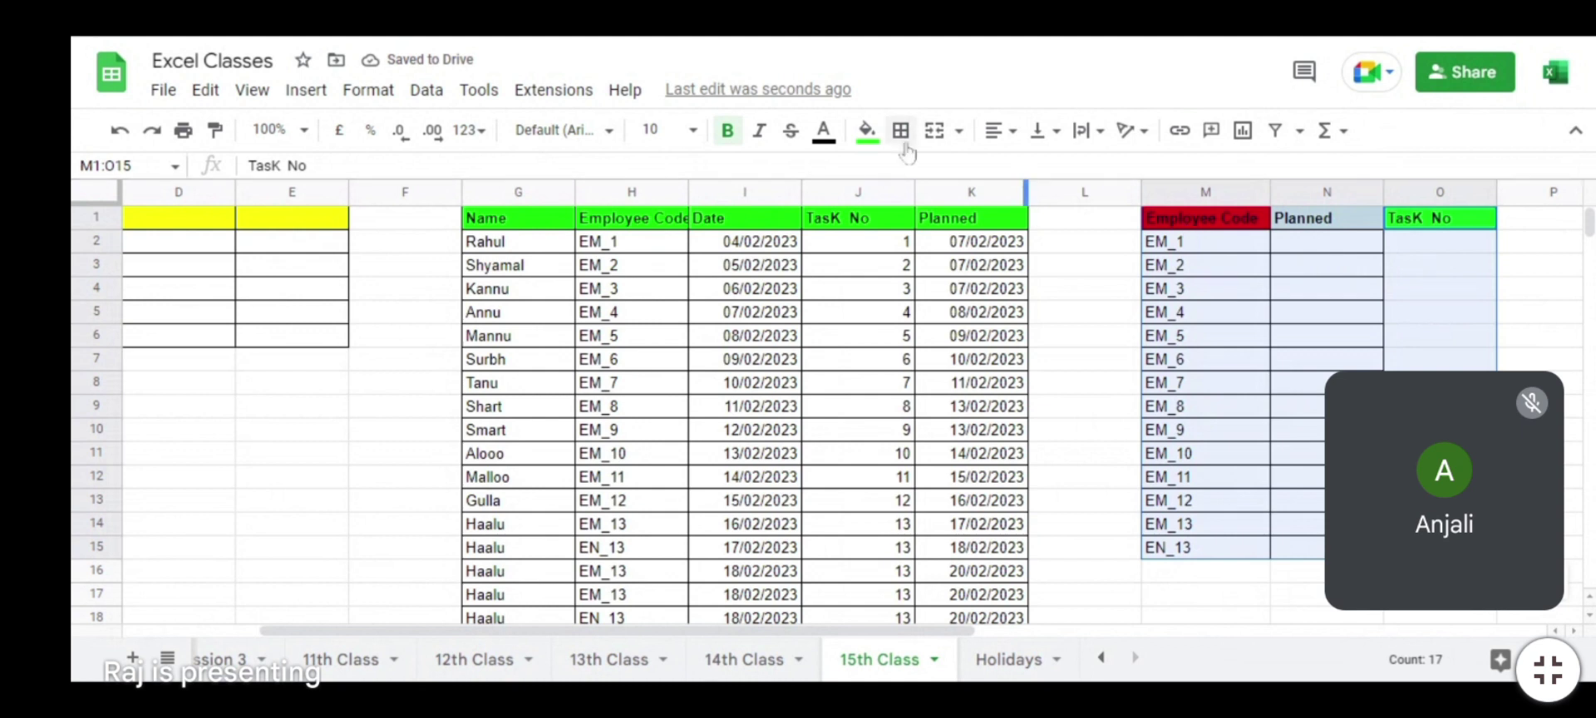
{"action": "left_click", "coordinate": [904, 145]}
{"action": "left_click", "coordinate": [971, 208]}
Step: Begin a VLOOKUP formula in N2 with M2 as the search key
{"action": "left_click", "coordinate": [1334, 249]}
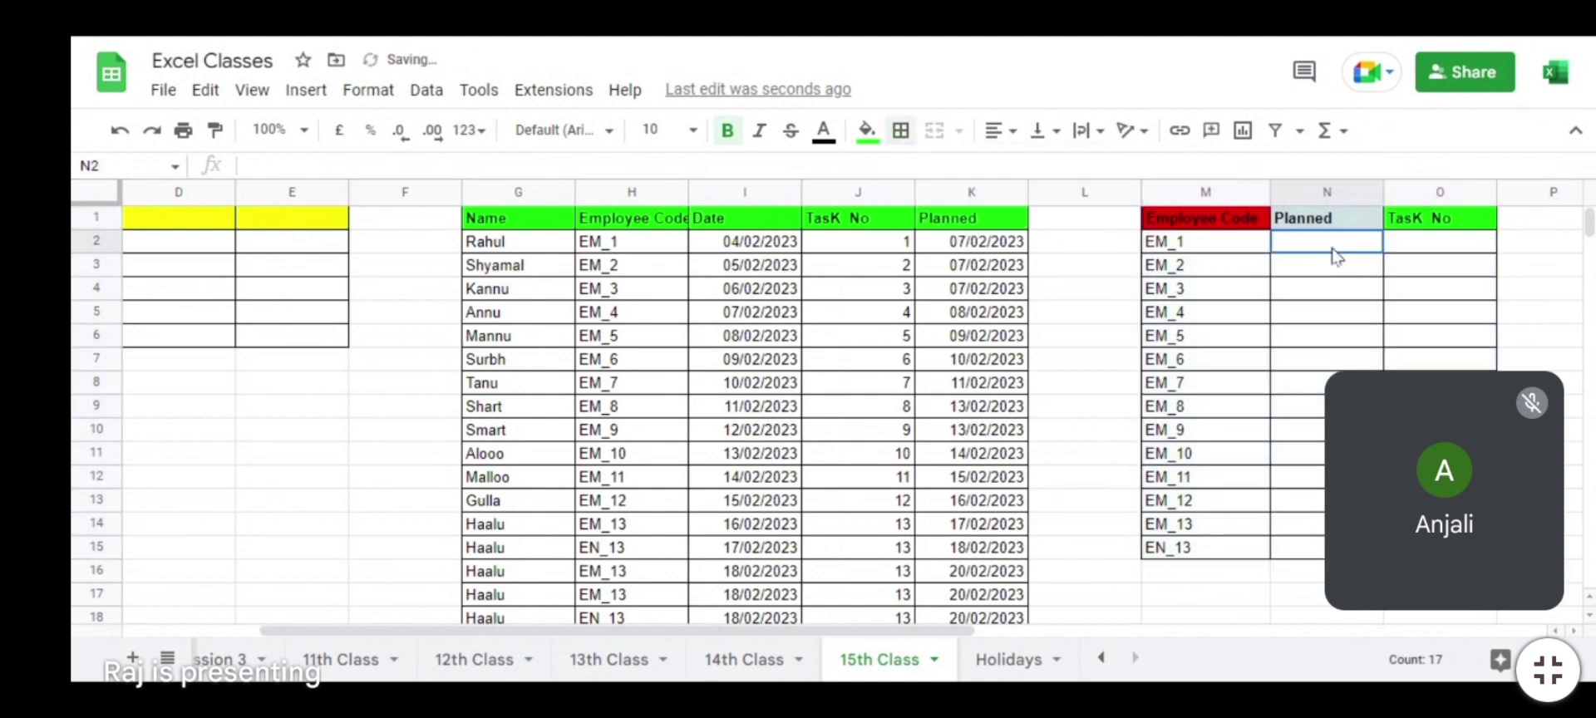
{"action": "type", "text": "=VLOOKUP("}
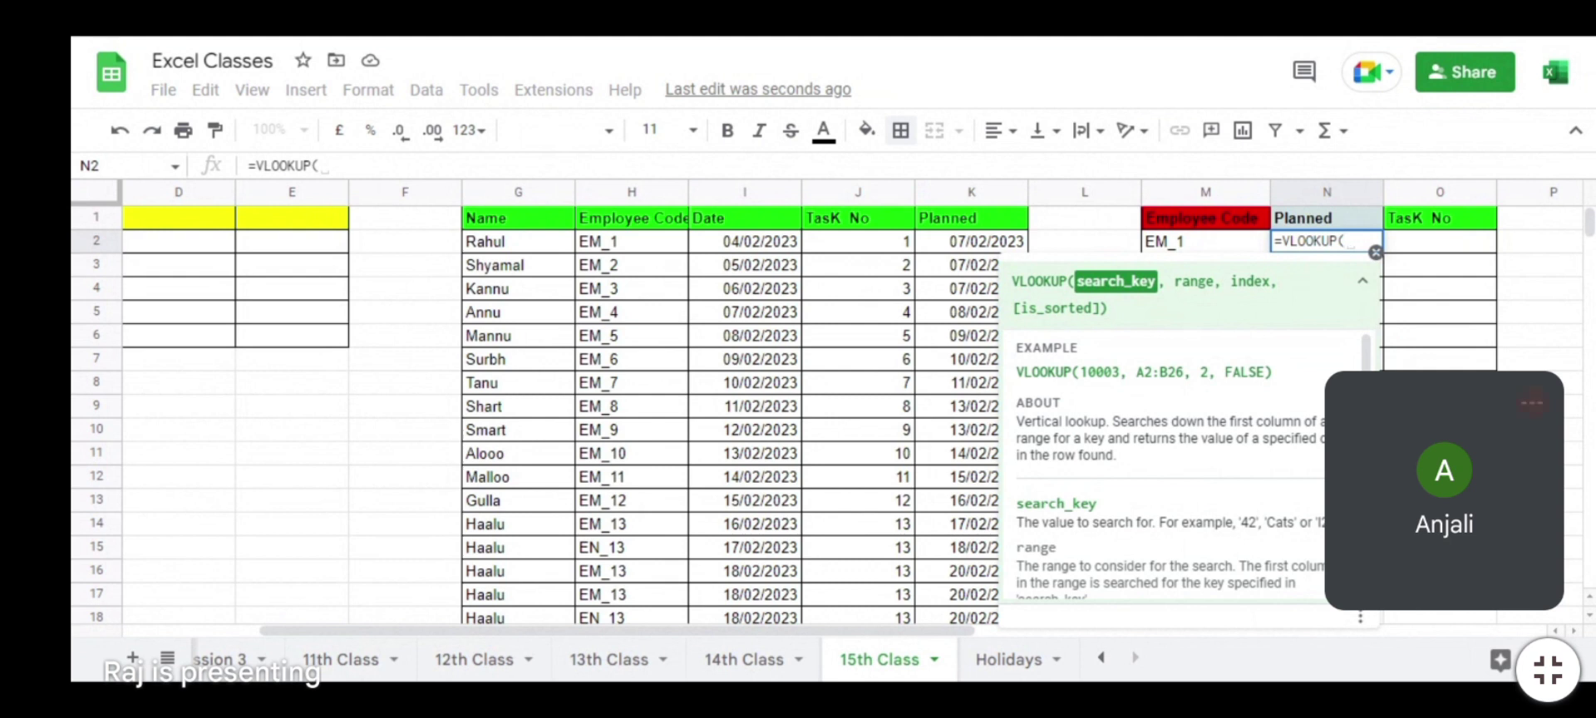
{"action": "type", "text": "M2"}
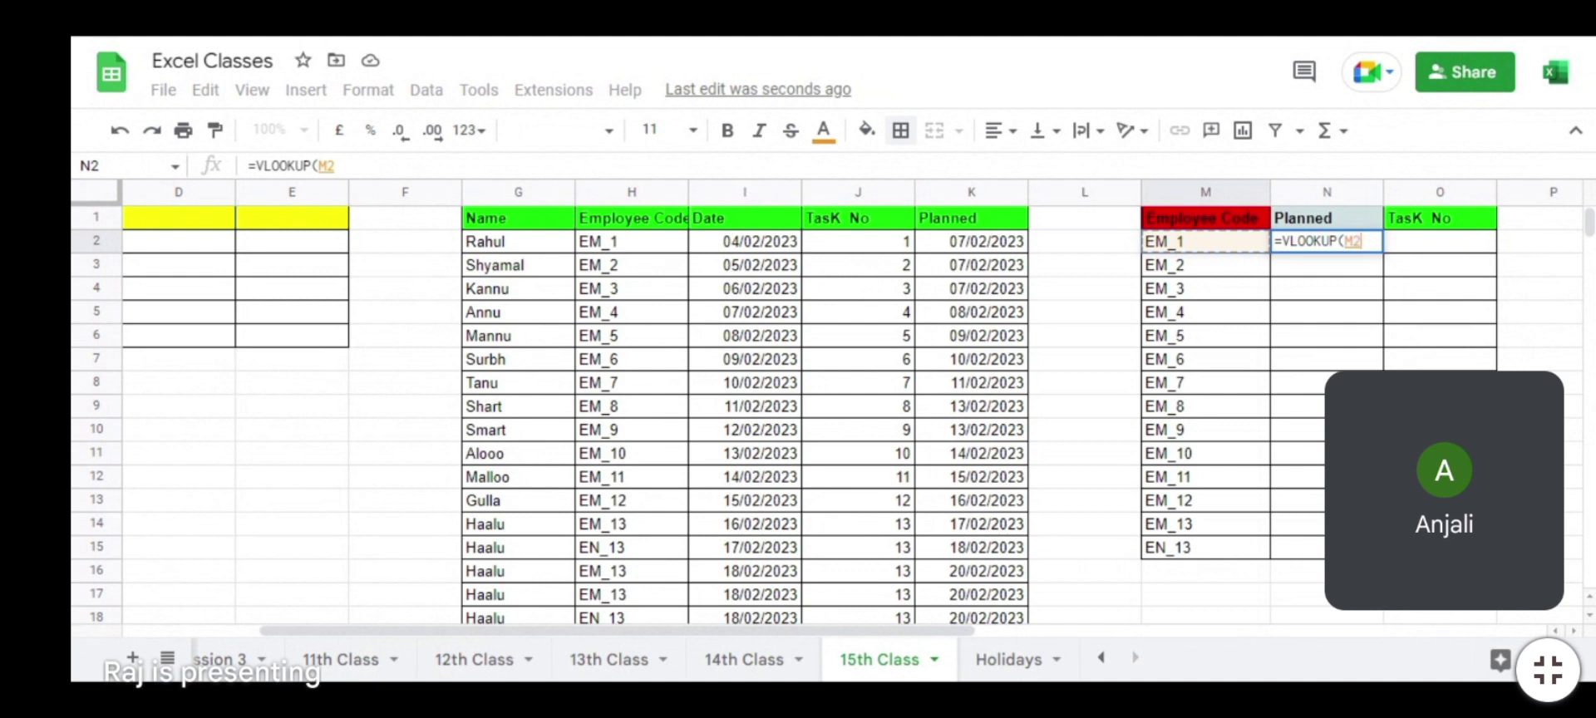
{"action": "type", "text": ","}
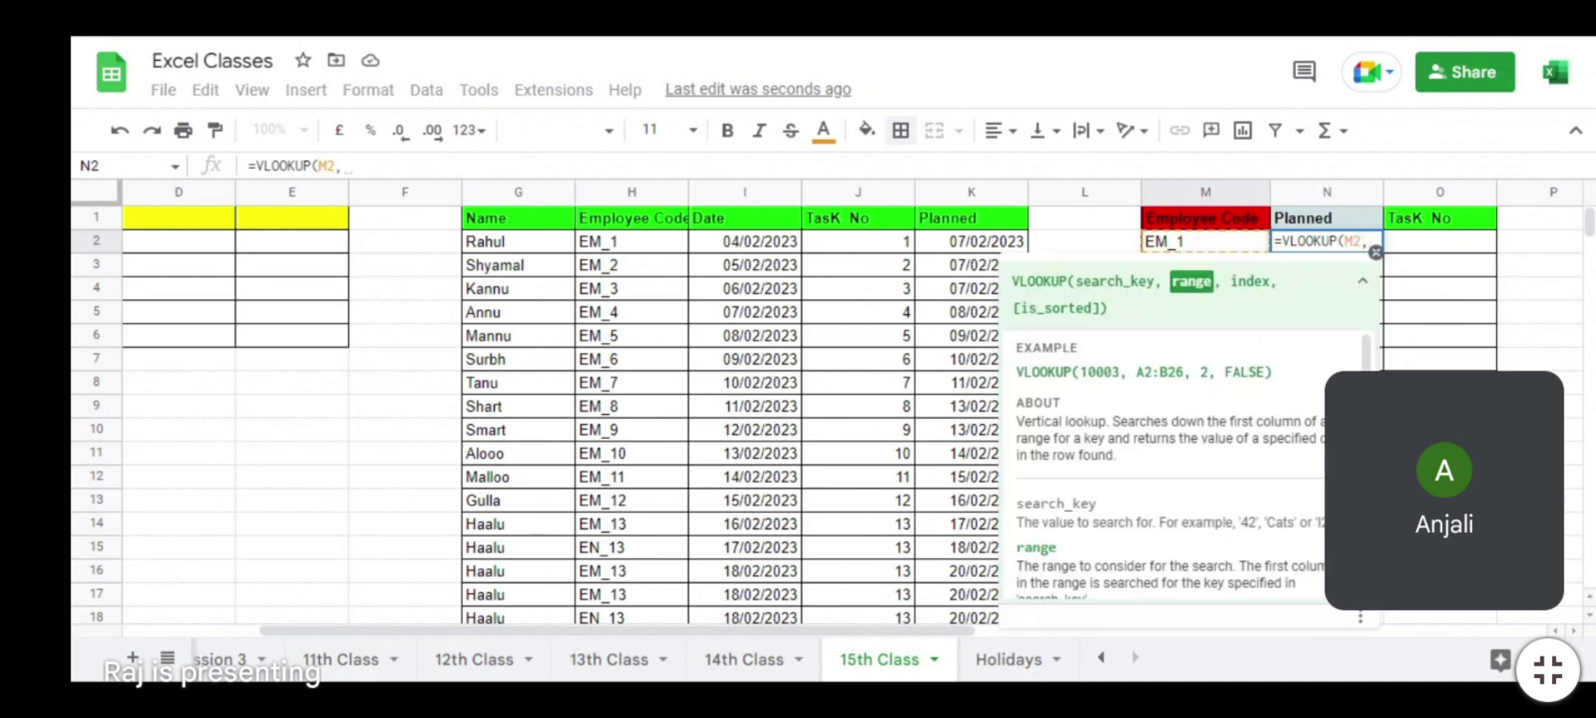
{"action": "key", "text": "BackSpace"}
{"action": "key", "text": "BackSpace"}
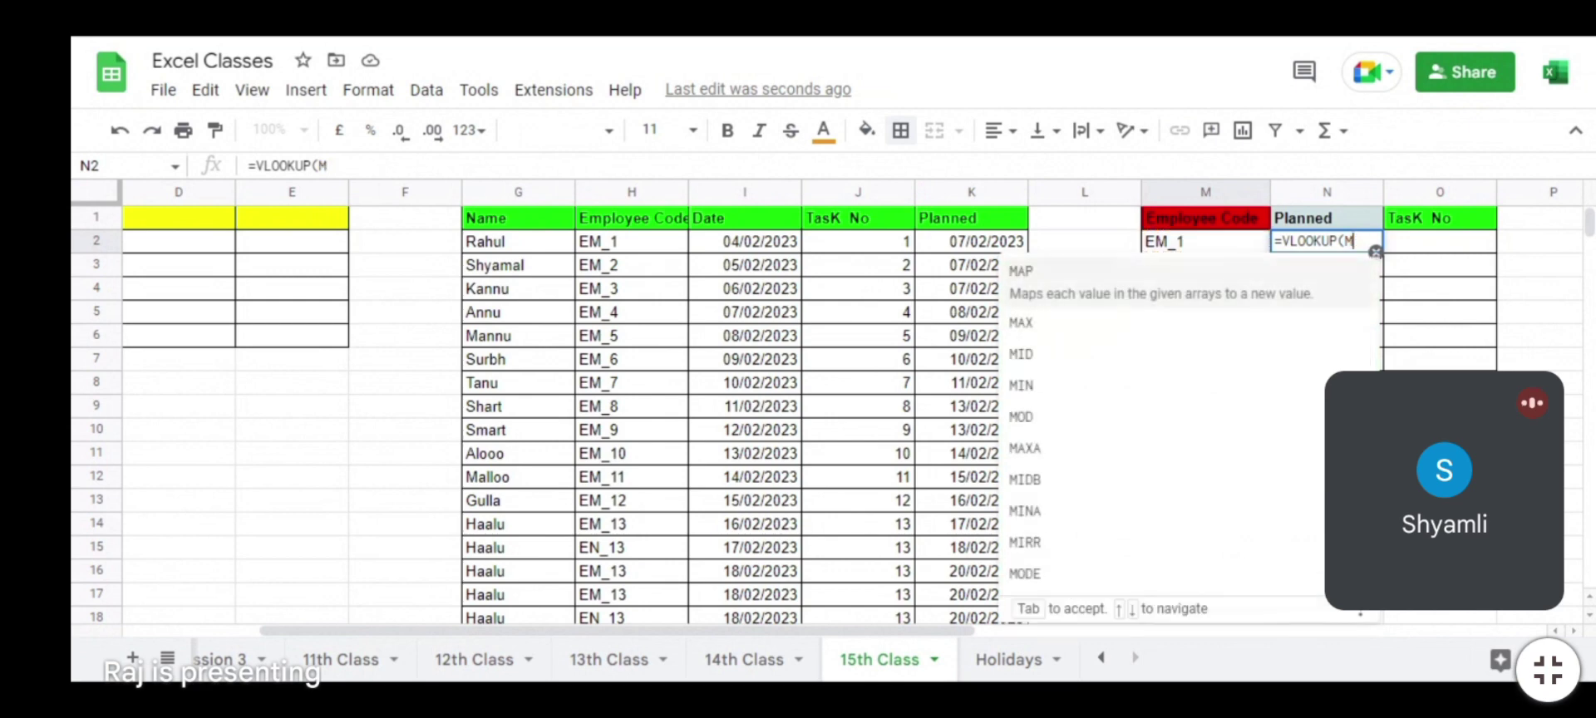
{"action": "key", "text": "BackSpace"}
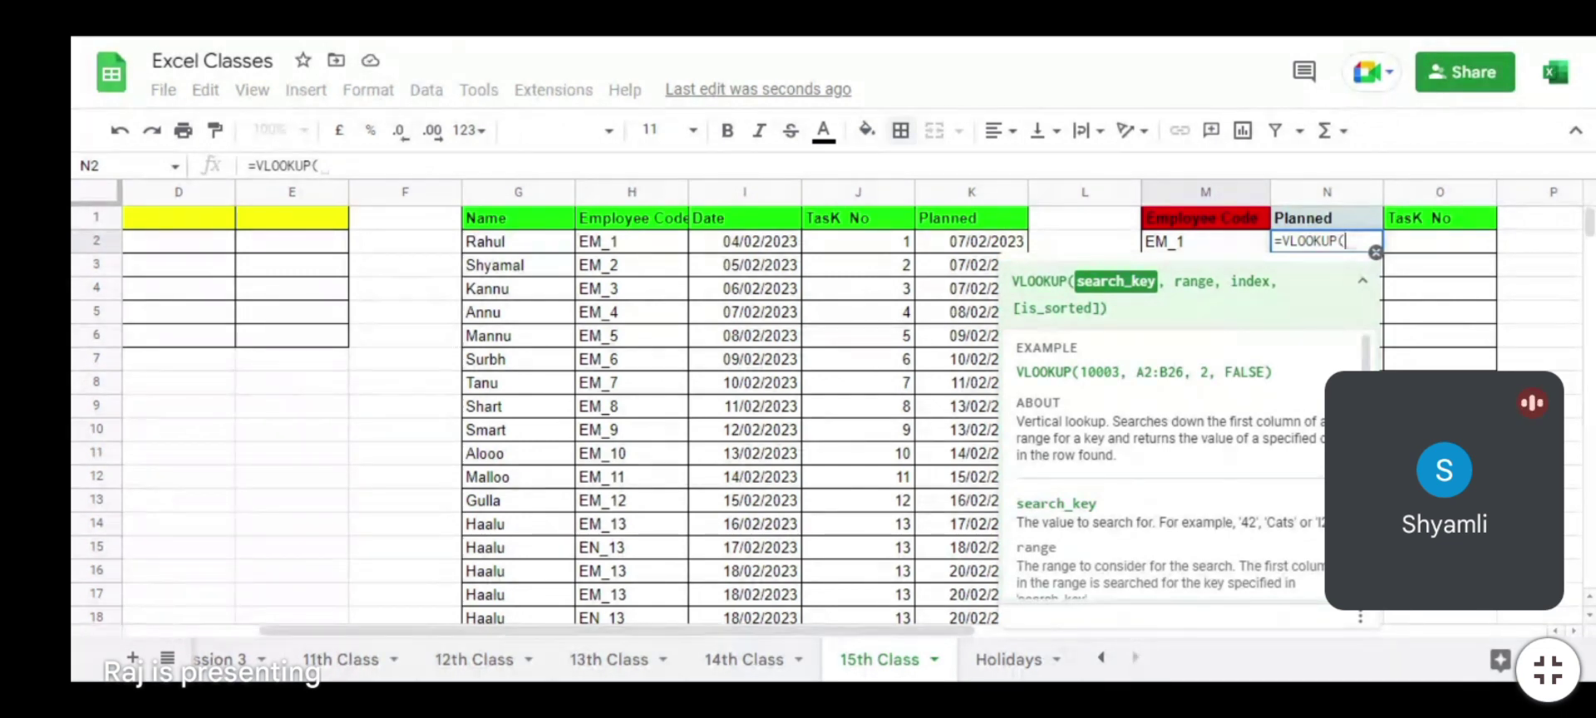
{"action": "type", "text": "M2,"}
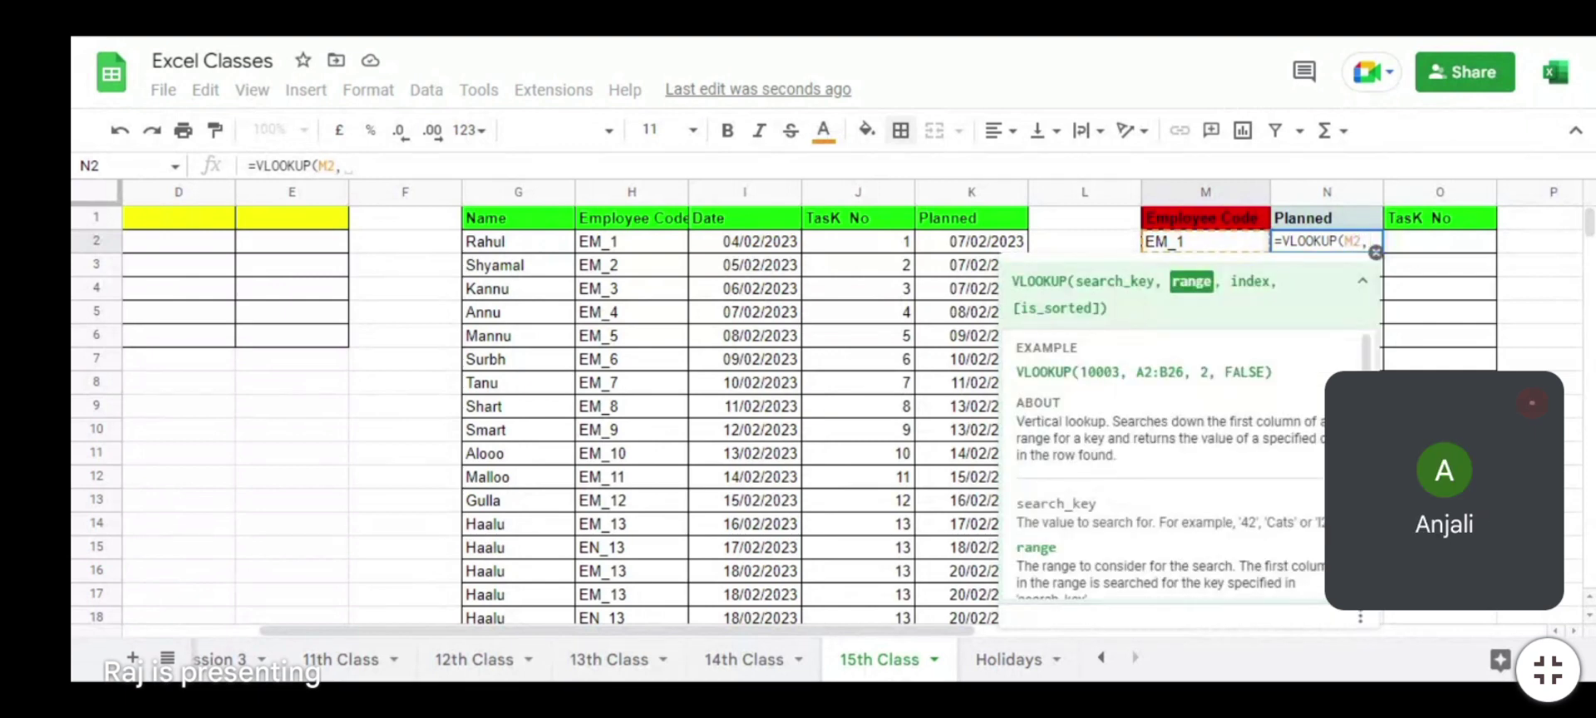
Step: Set the lookup range of the VLOOKUP formula in N2 to H1:K31, starting at the Employee Code column
{"action": "key", "text": "Left"}
{"action": "key", "text": "Left"}
{"action": "key", "text": "Left"}
{"action": "key", "text": "Left"}
{"action": "key", "text": "Left"}
{"action": "key", "text": "Left"}
{"action": "key", "text": "Left"}
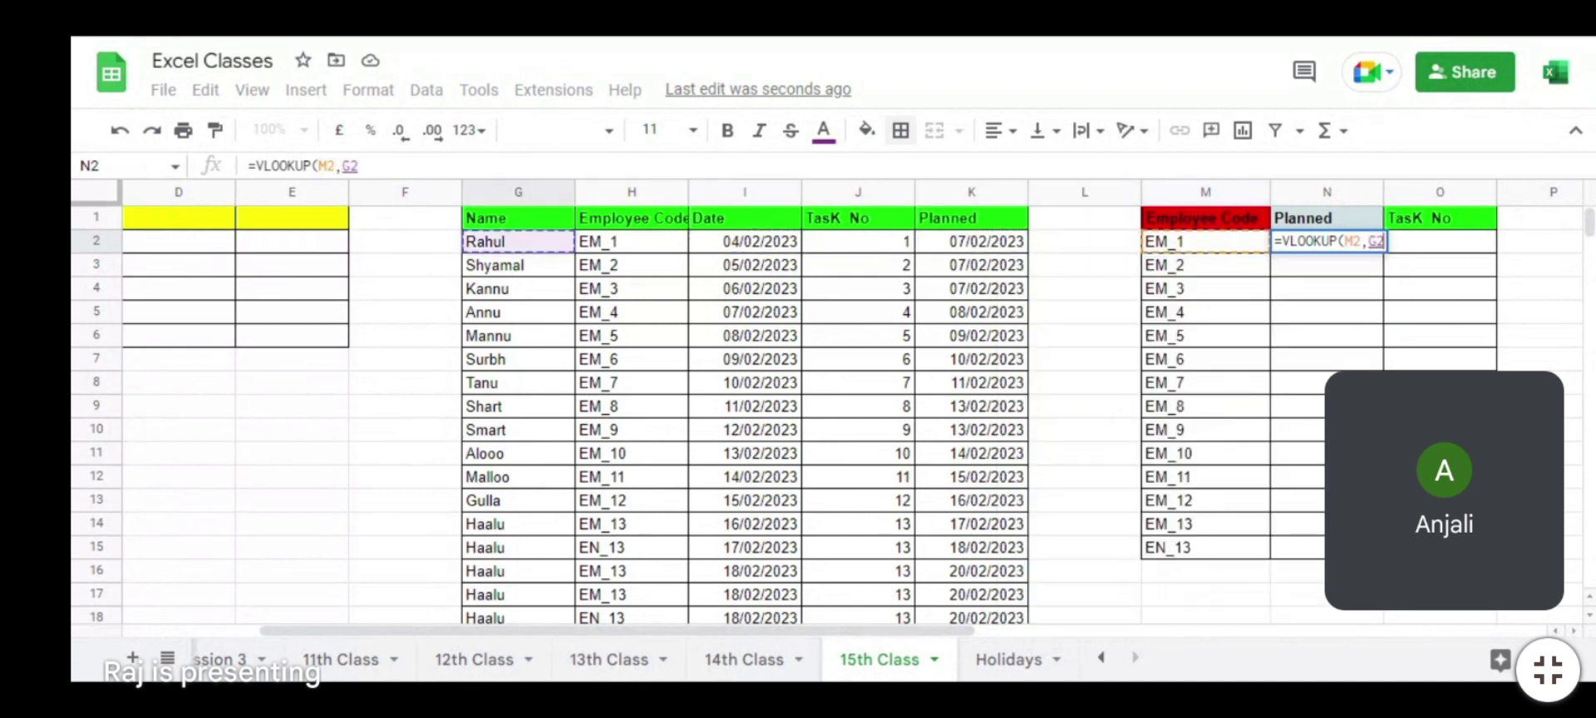
{"action": "key", "text": "Right"}
{"action": "key", "text": "Up"}
{"action": "key", "text": "Left"}
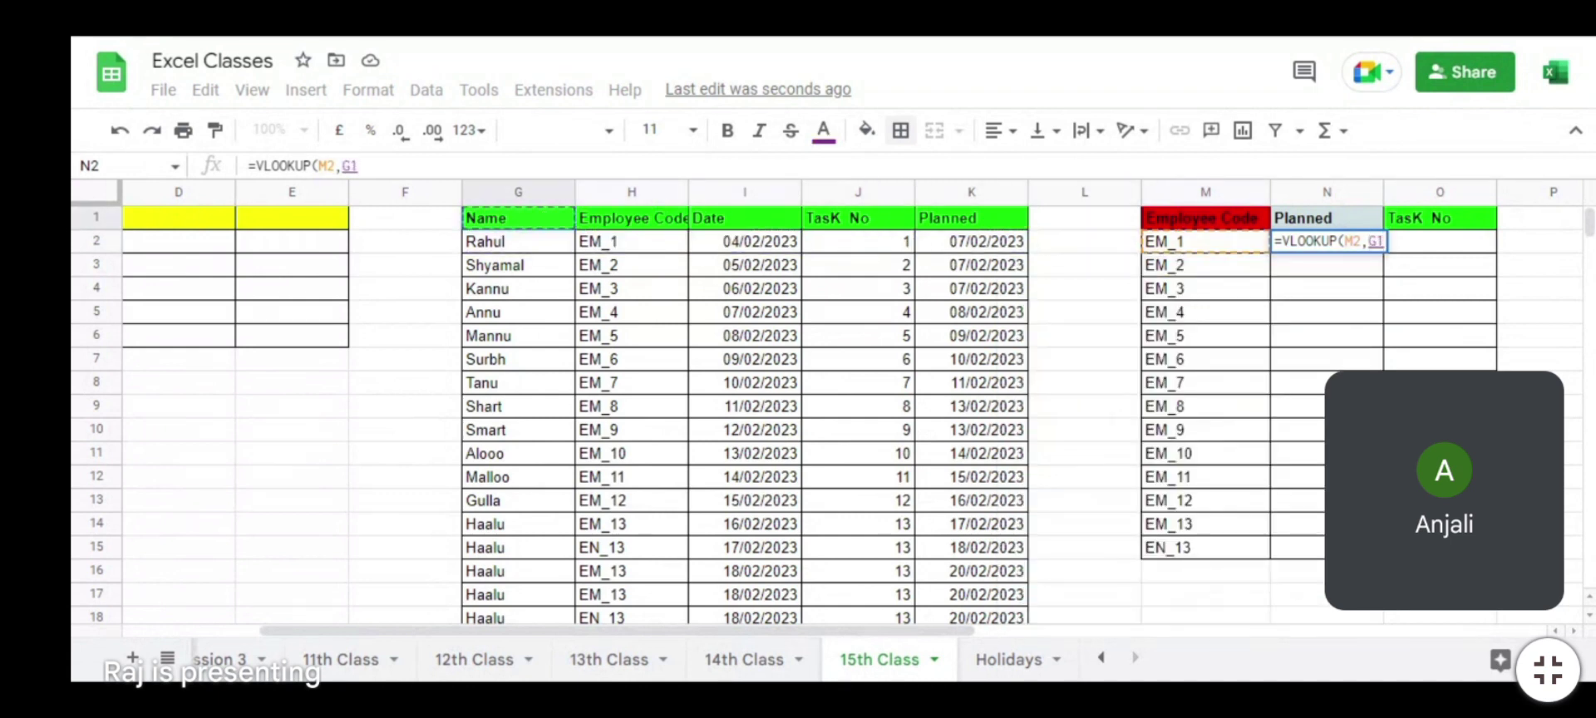
{"action": "key", "text": "Right"}
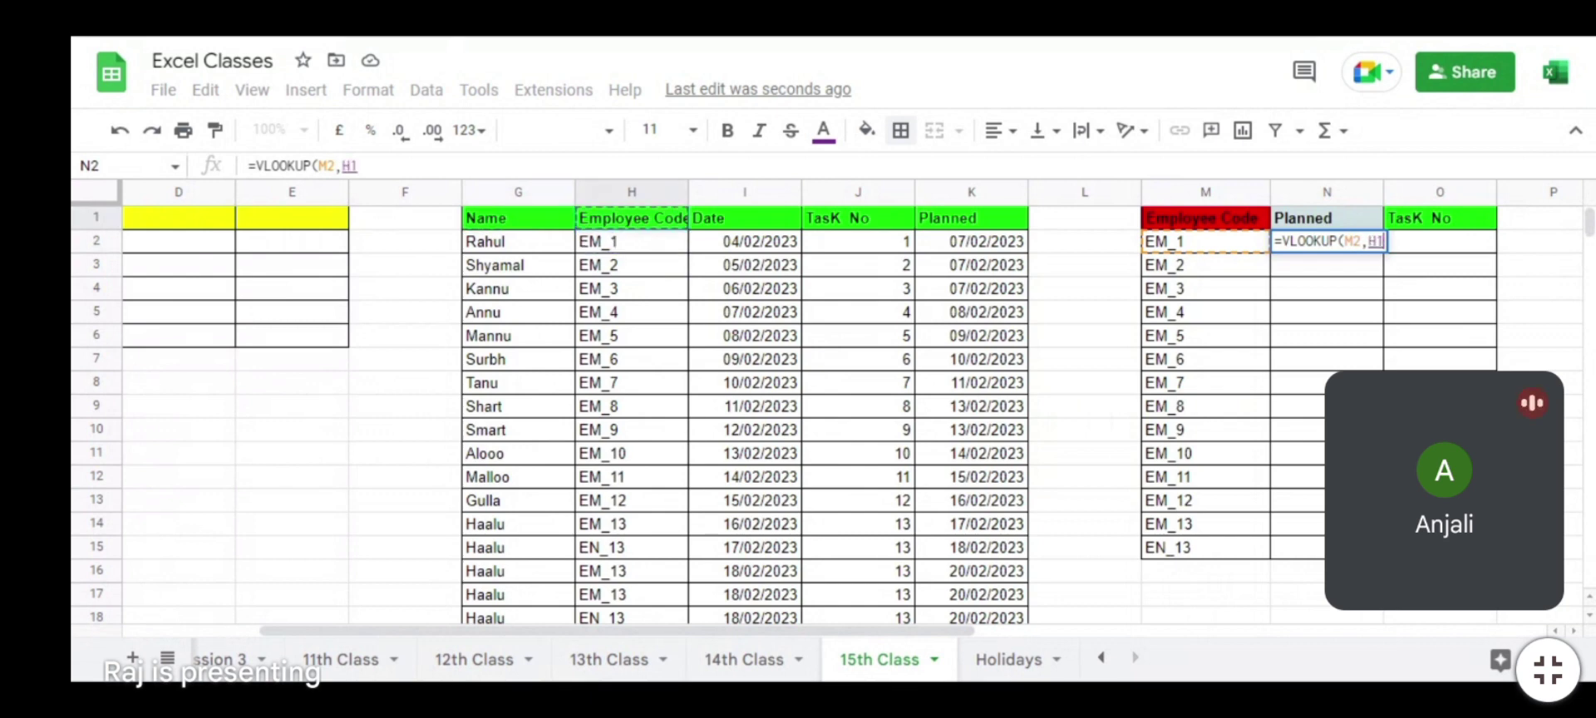
{"action": "key", "text": "shift+Right"}
{"action": "key", "text": "shift+Right"}
{"action": "key", "text": "shift+Right"}
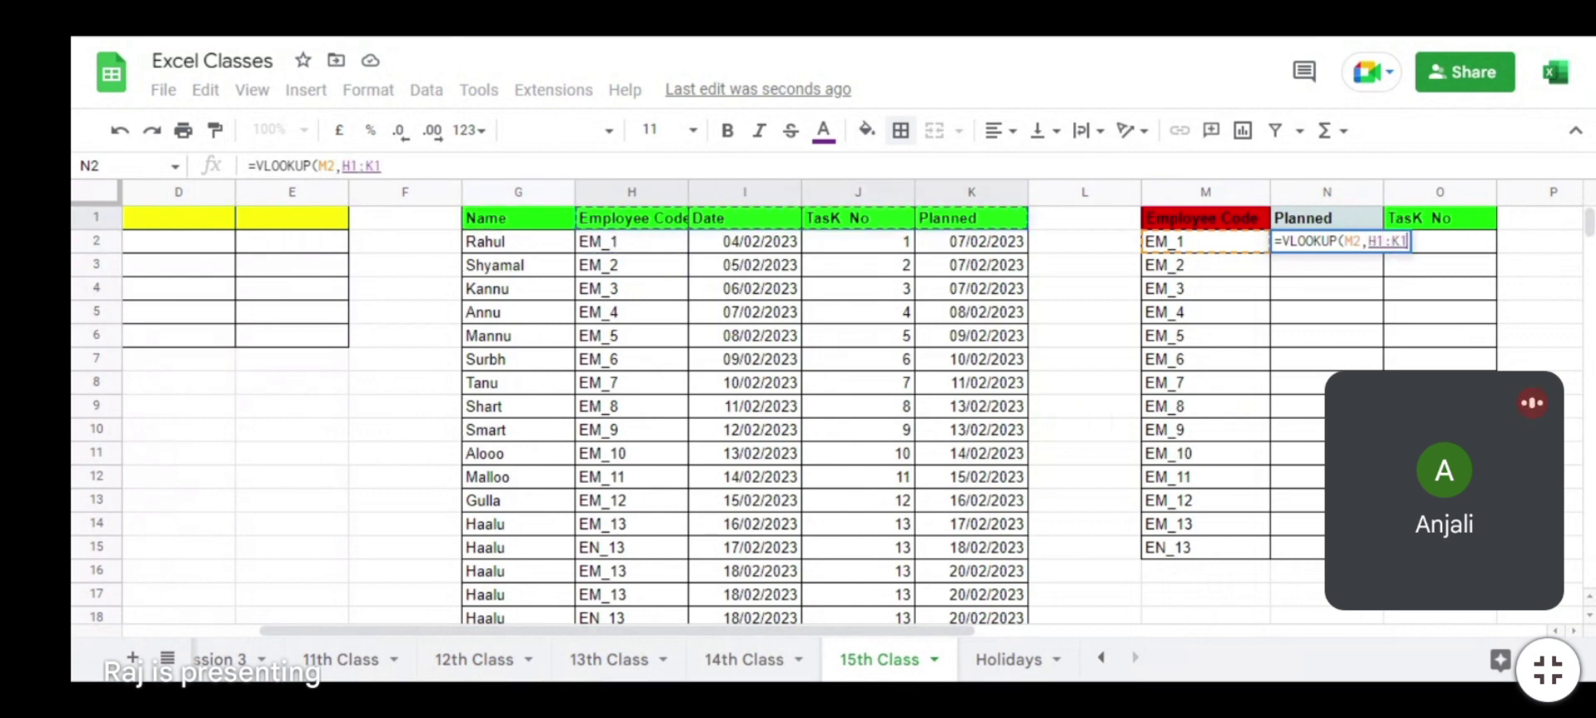
{"action": "key", "text": "ctrl+shift+Down"}
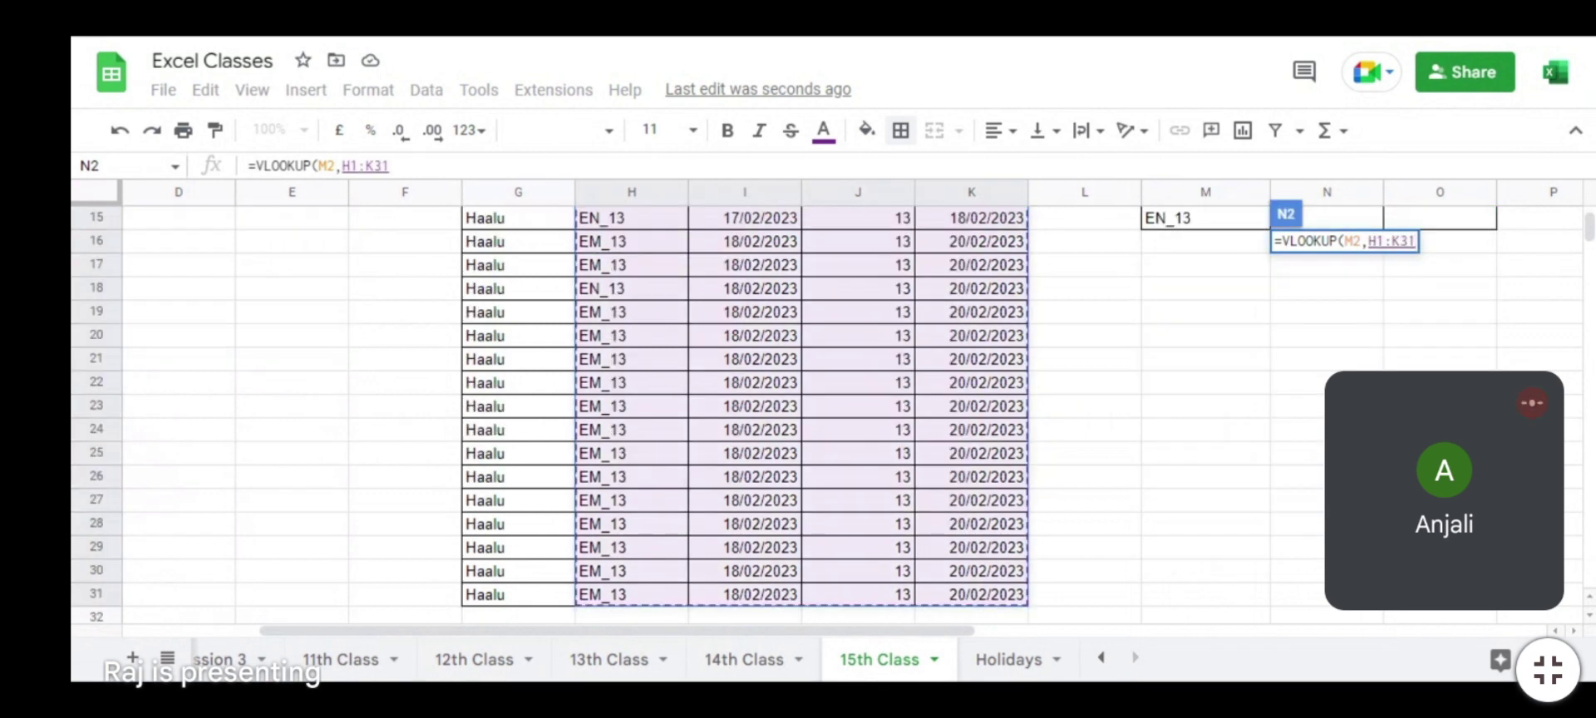
Step: Complete the N2 VLOOKUP with column index 4 and is_sorted 0, and enter the formula
{"action": "type", "text": ","}
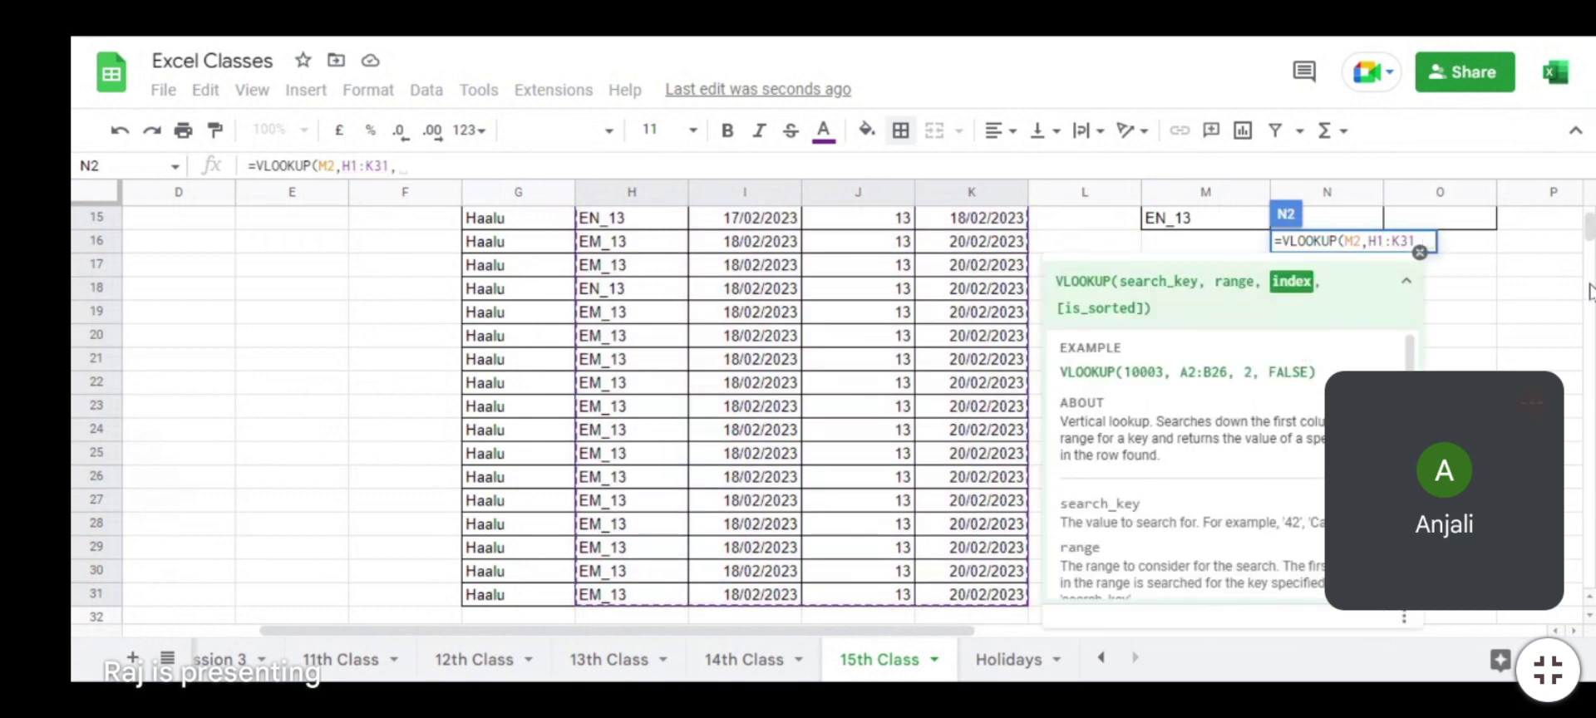
{"action": "scroll", "coordinate": [1590, 231], "scroll_direction": "up", "scroll_amount": 5}
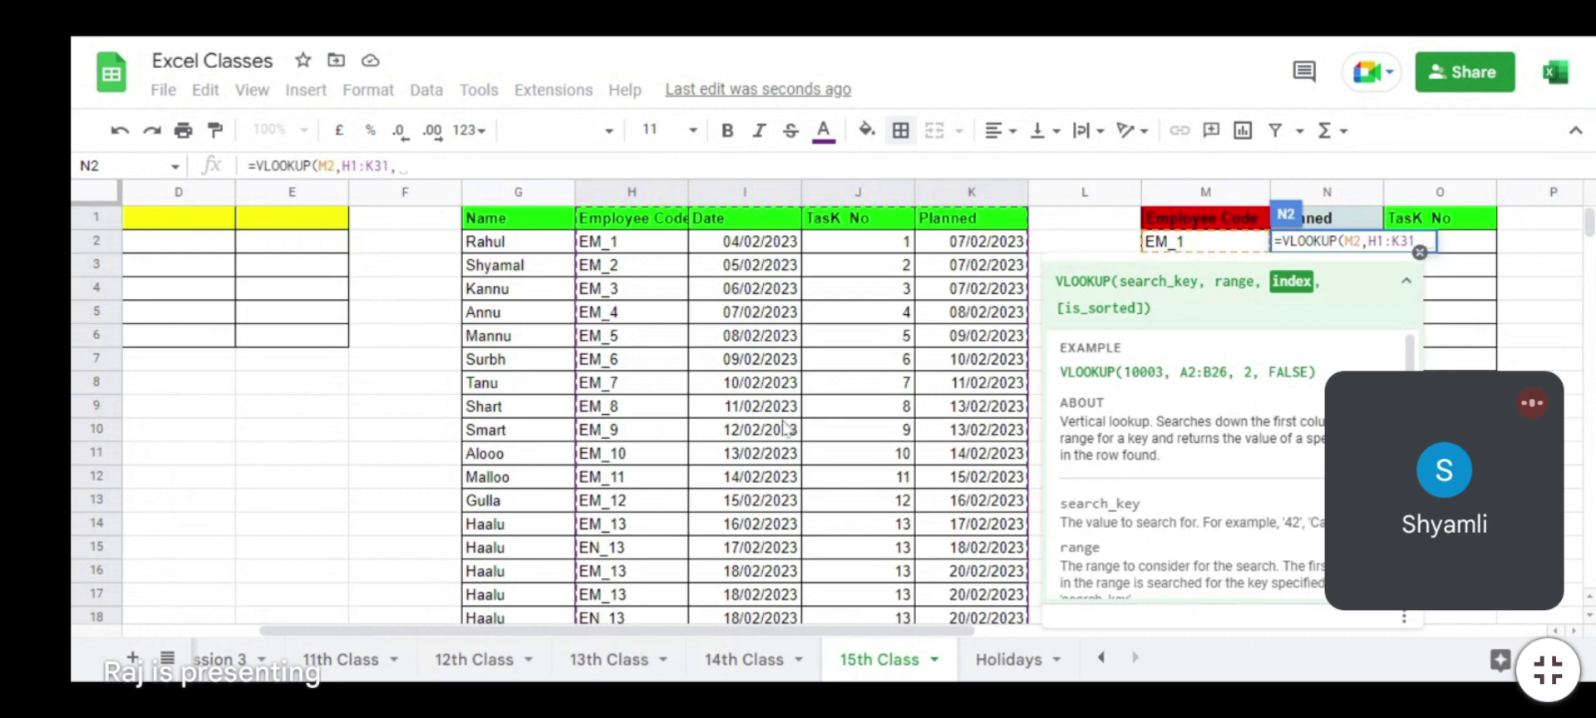
{"action": "type", "text": "4,"}
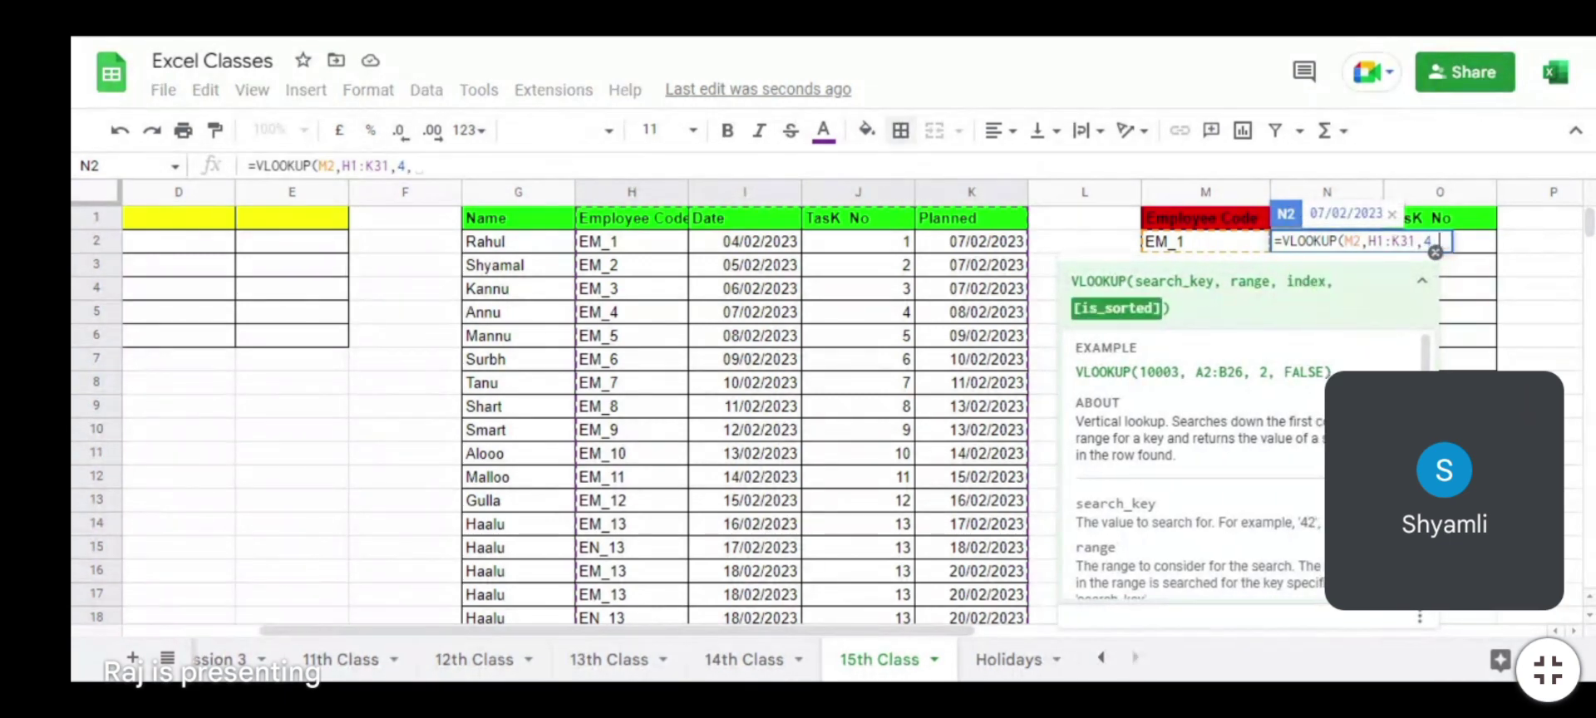
{"action": "type", "text": "0"}
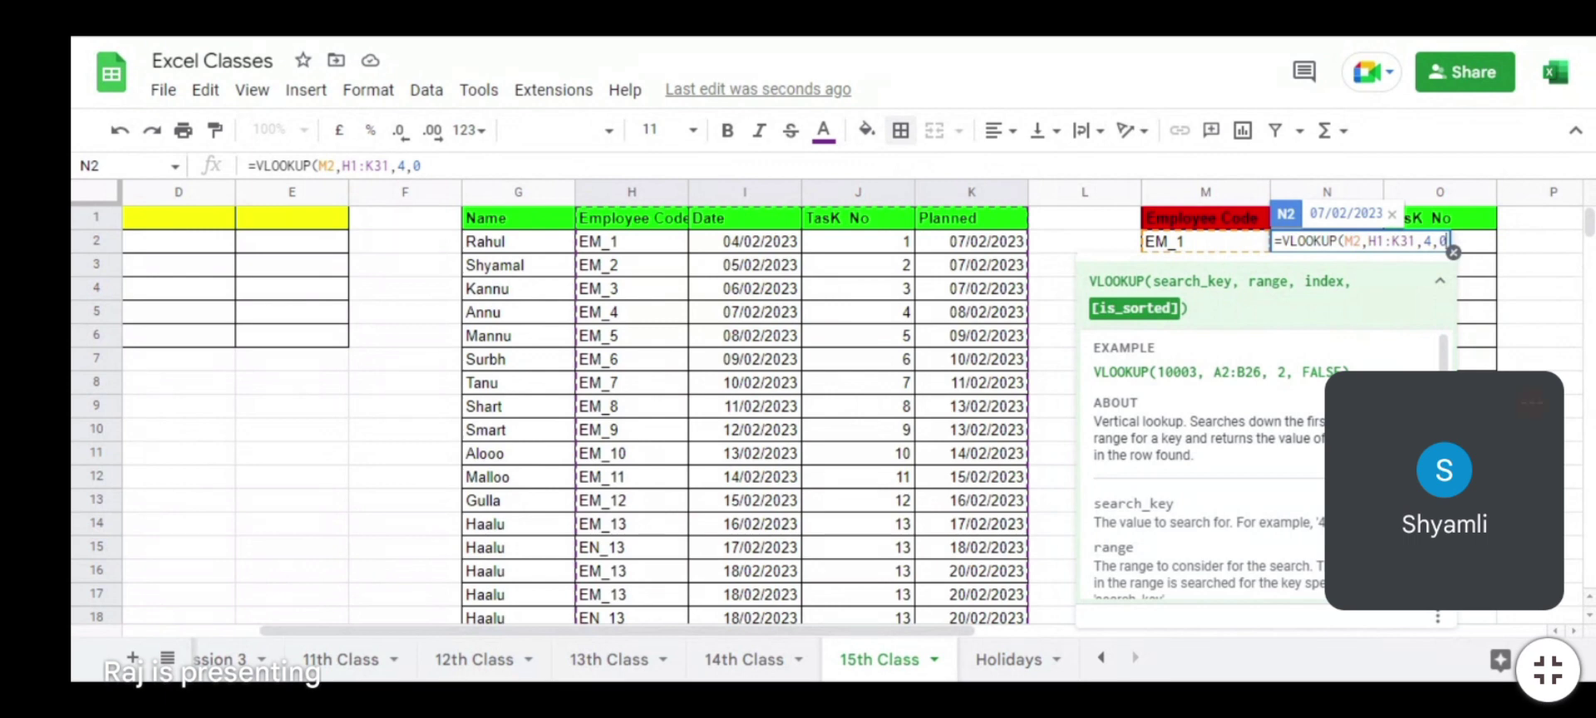
{"action": "key", "text": "Return"}
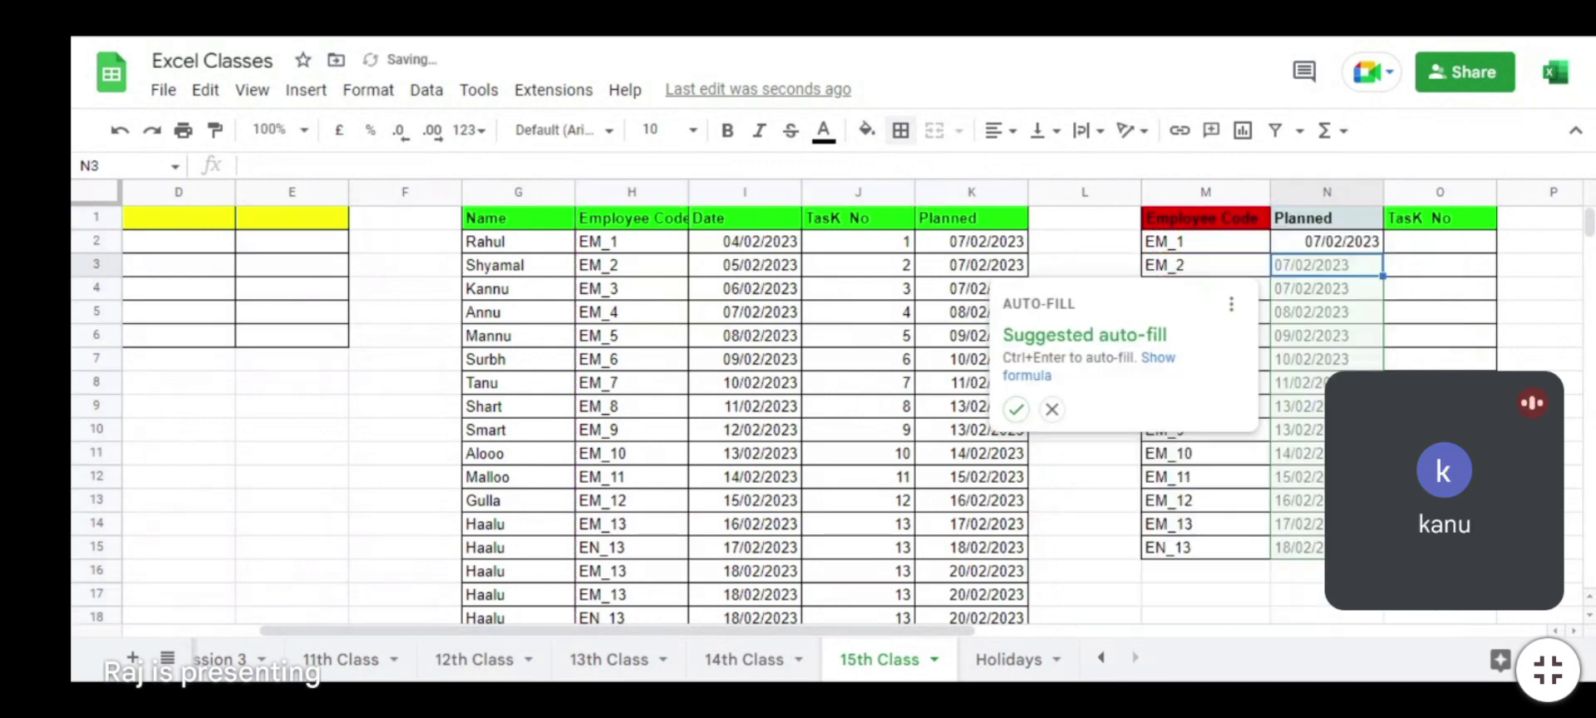
Step: Dismiss the auto-fill suggestion and fill the N2 formula down the Planned column through N15
{"action": "key", "text": "Escape"}
{"action": "key", "text": "Left"}
{"action": "key", "text": "ctrl+Down"}
{"action": "key", "text": "Right"}
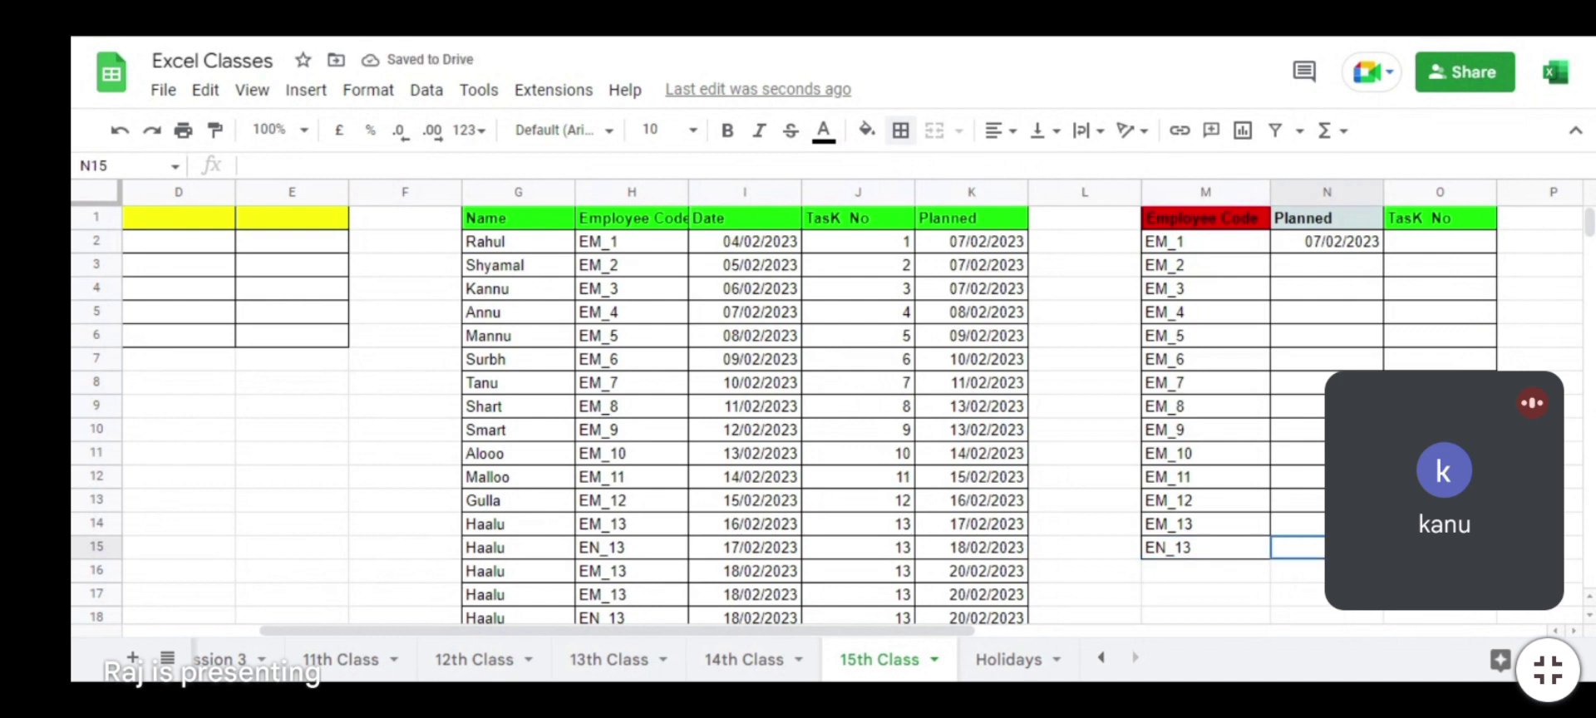
{"action": "key", "text": "ctrl+shift+Up"}
{"action": "key", "text": "ctrl+d"}
{"action": "key", "text": "Up"}
{"action": "key", "text": "Down"}
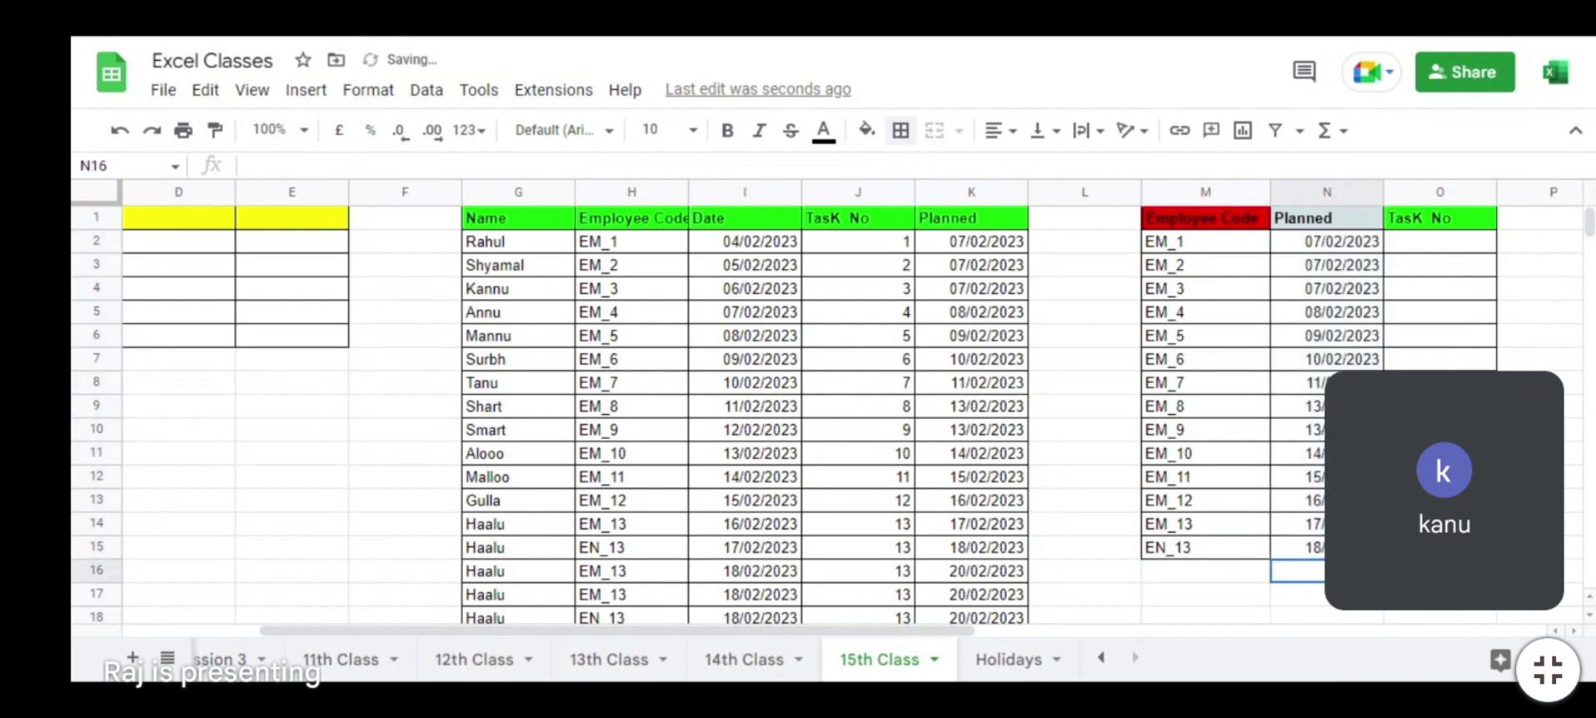
Step: Copy the full text of the VLOOKUP formula in N2
{"action": "key", "text": "Up"}
{"action": "key", "text": "Up"}
{"action": "key", "text": "Up"}
{"action": "key", "text": "Up"}
{"action": "key", "text": "Up"}
{"action": "key", "text": "Up"}
{"action": "key", "text": "Up"}
{"action": "key", "text": "Up"}
{"action": "key", "text": "Up"}
{"action": "key", "text": "Up"}
{"action": "key", "text": "Up"}
{"action": "key", "text": "Up"}
{"action": "key", "text": "Up"}
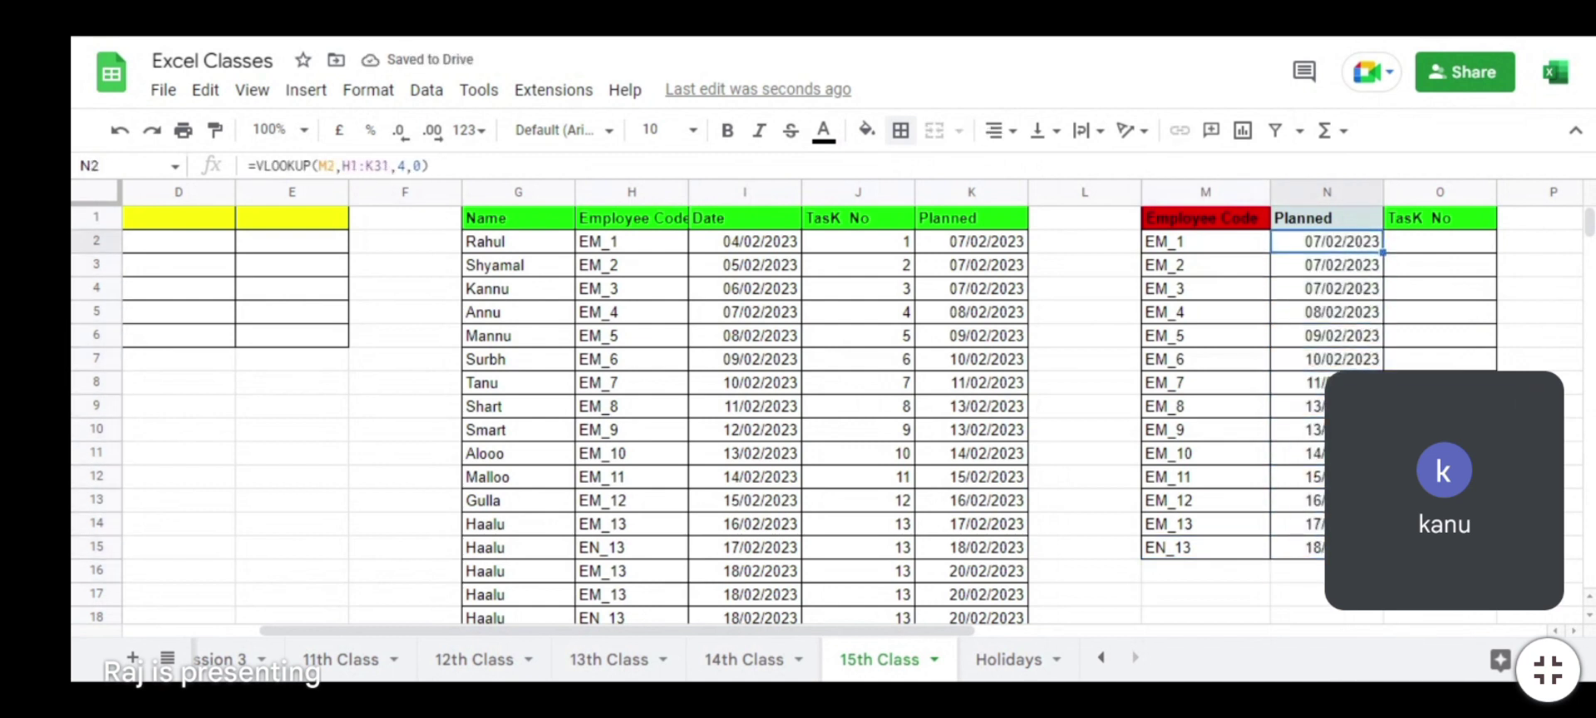
{"action": "key", "text": "F2"}
{"action": "key", "text": "ctrl+a"}
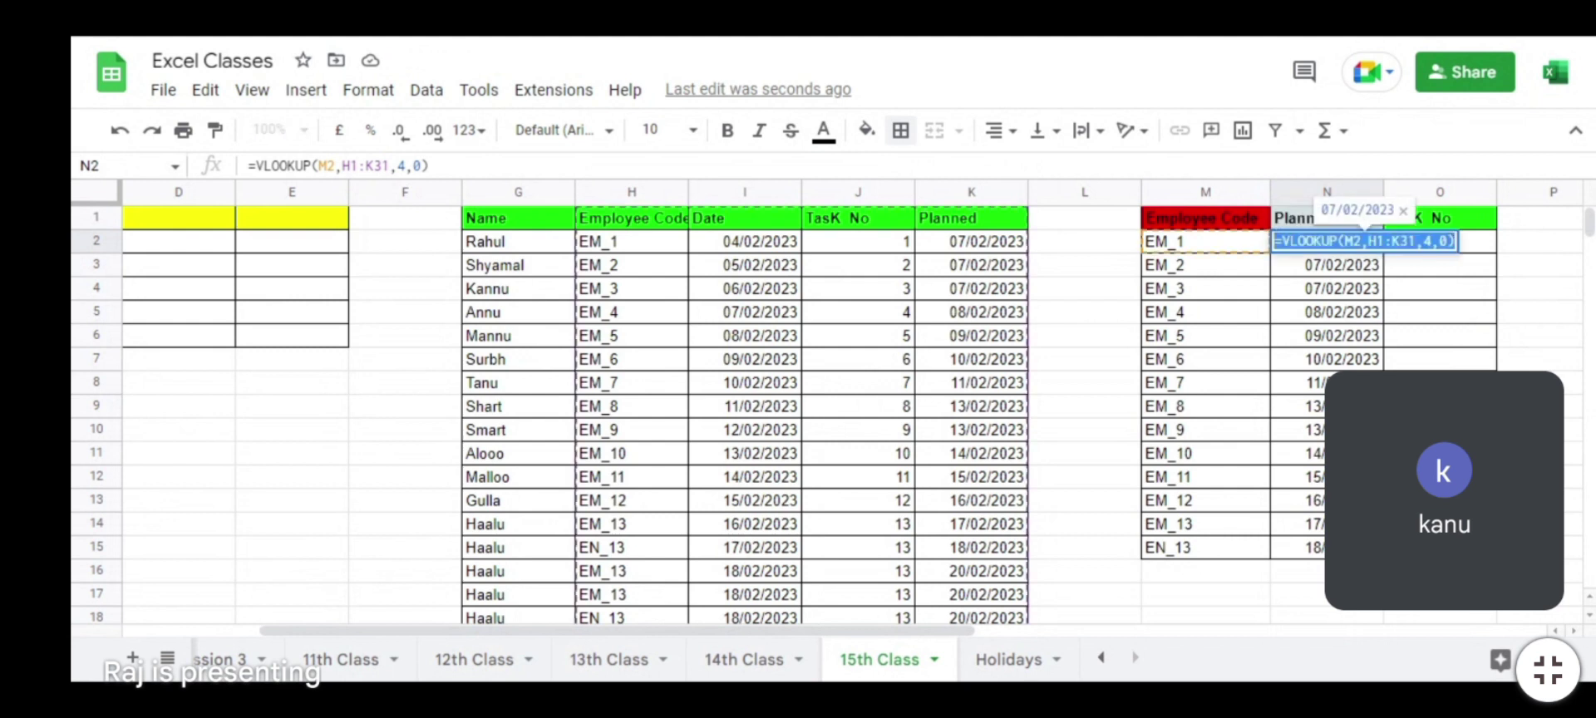
Step: Put the copied formula into O2 as =VLOOKUP(M2,H1:K31,3,0) and fill it down the TasK No column through O15
{"action": "key", "text": "Tab"}
{"action": "key", "text": "F2"}
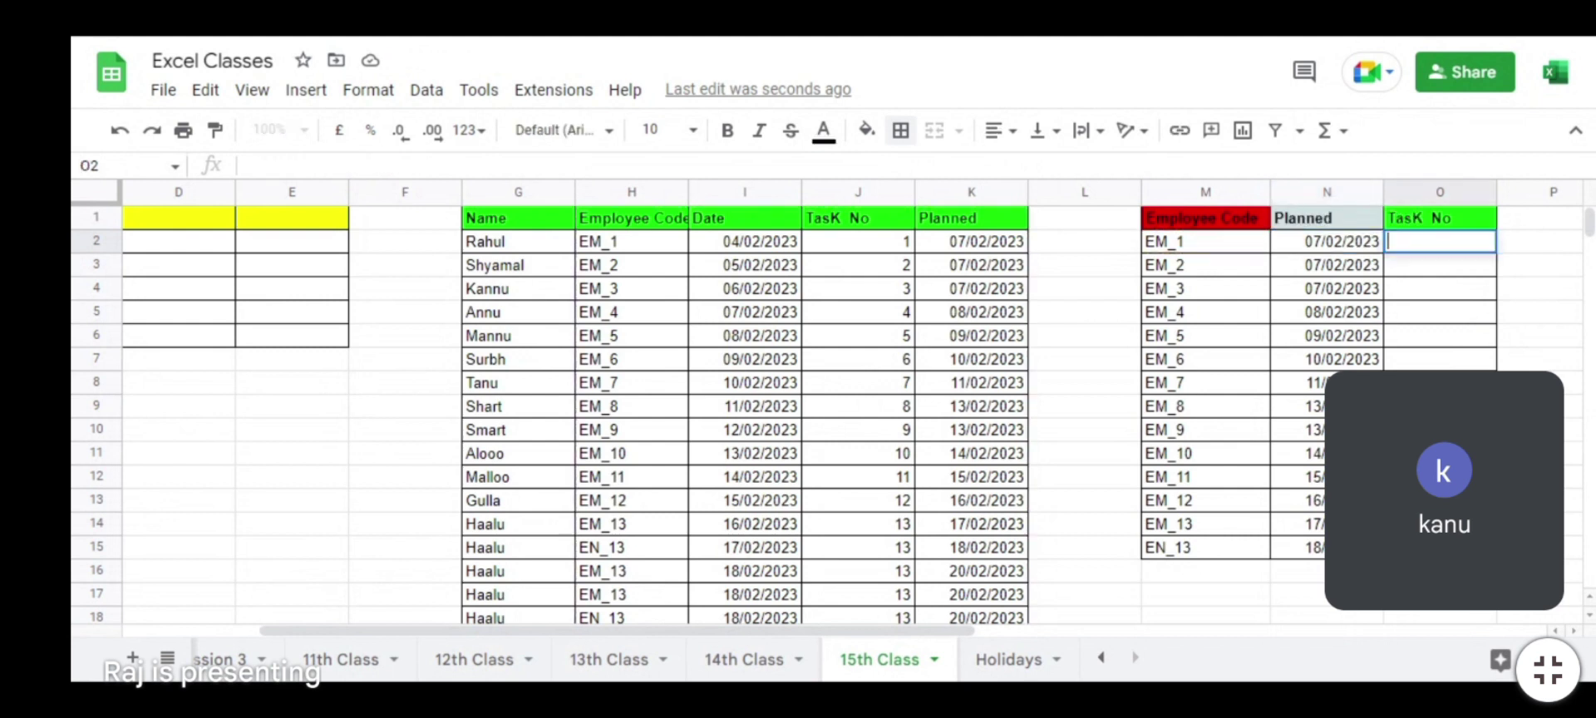
{"action": "key", "text": "ctrl+v"}
{"action": "key", "text": "Left"}
{"action": "key", "text": "Left"}
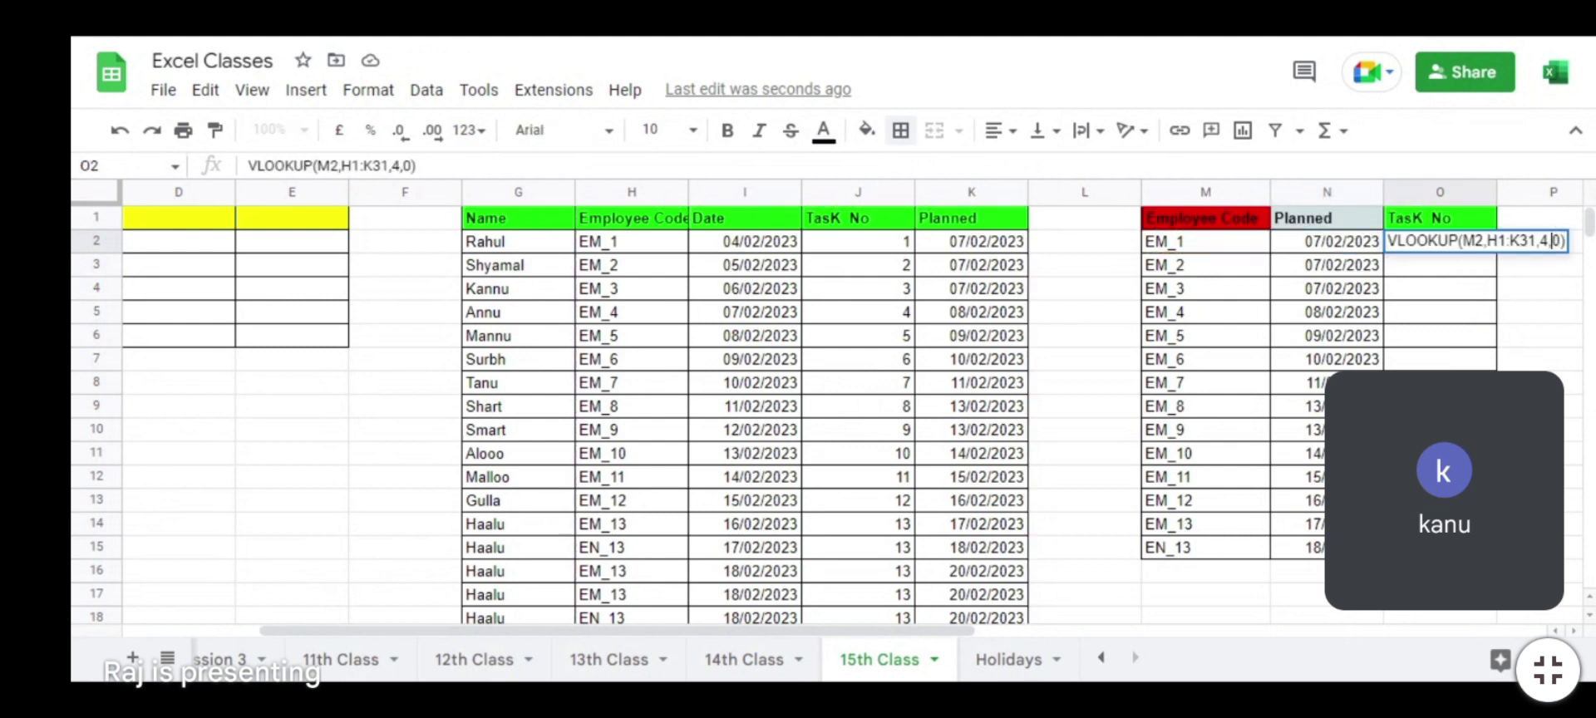
{"action": "key", "text": "BackSpace"}
{"action": "type", "text": "3"}
{"action": "key", "text": "Return"}
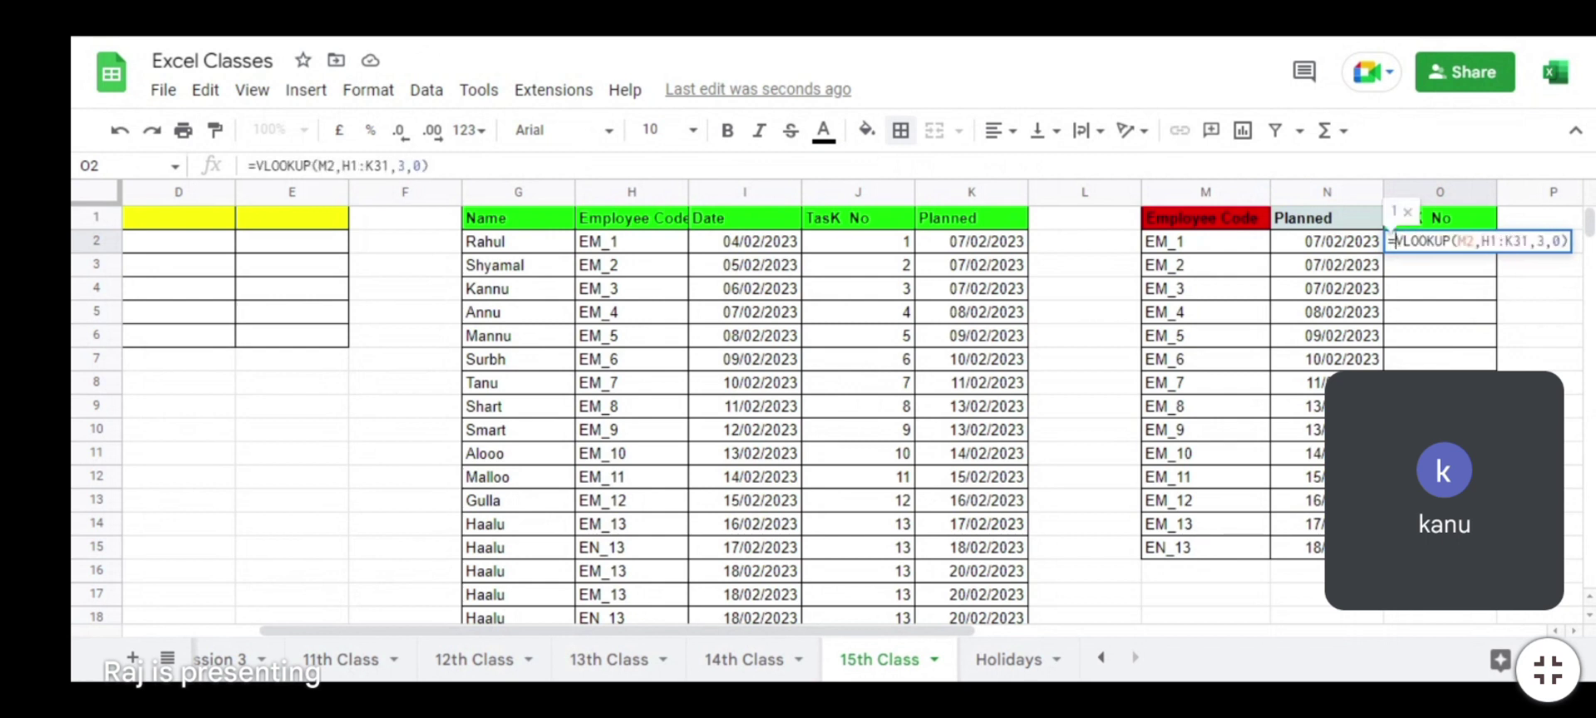
{"action": "key", "text": "ctrl+Return"}
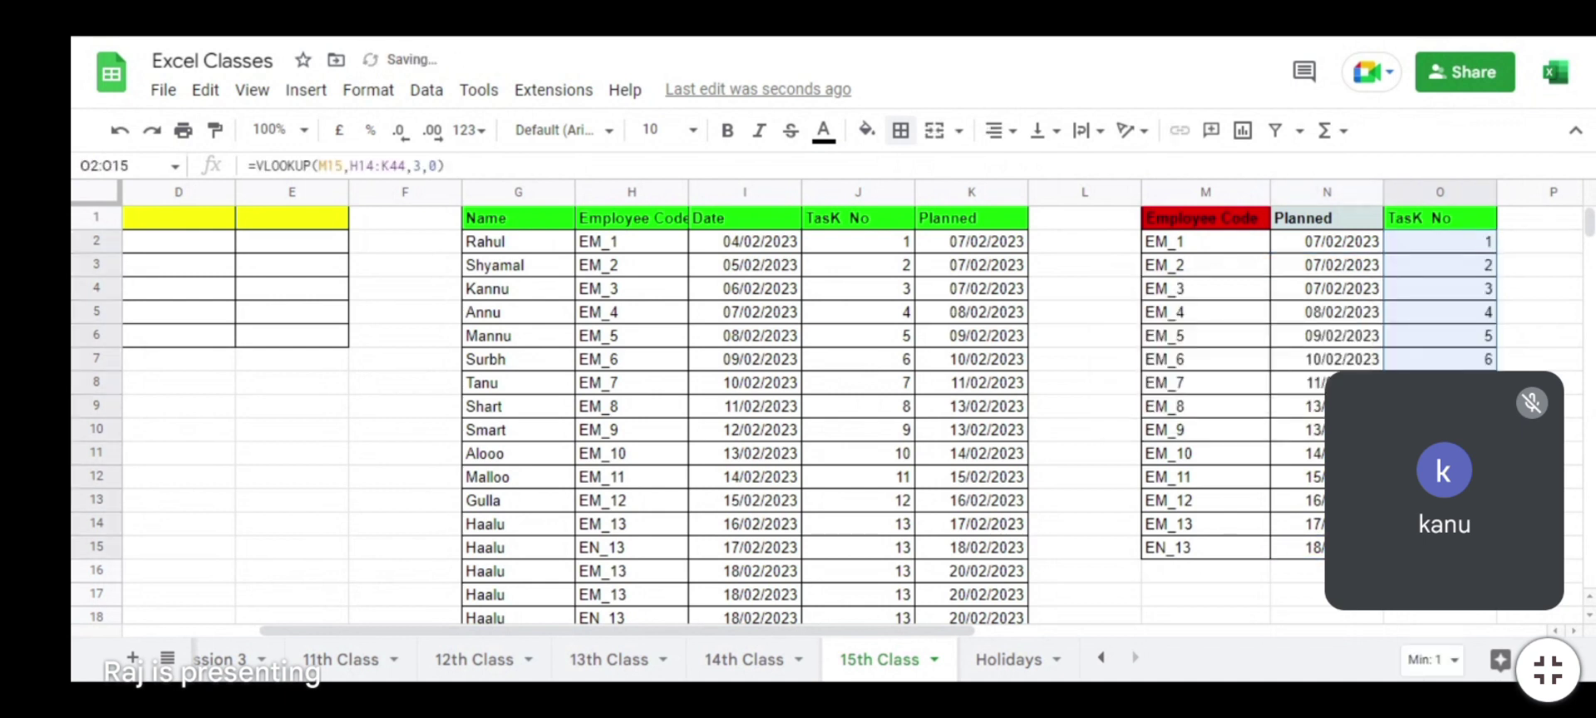
{"action": "key", "text": "Up"}
{"action": "key", "text": "Left"}
{"action": "key", "text": "Left"}
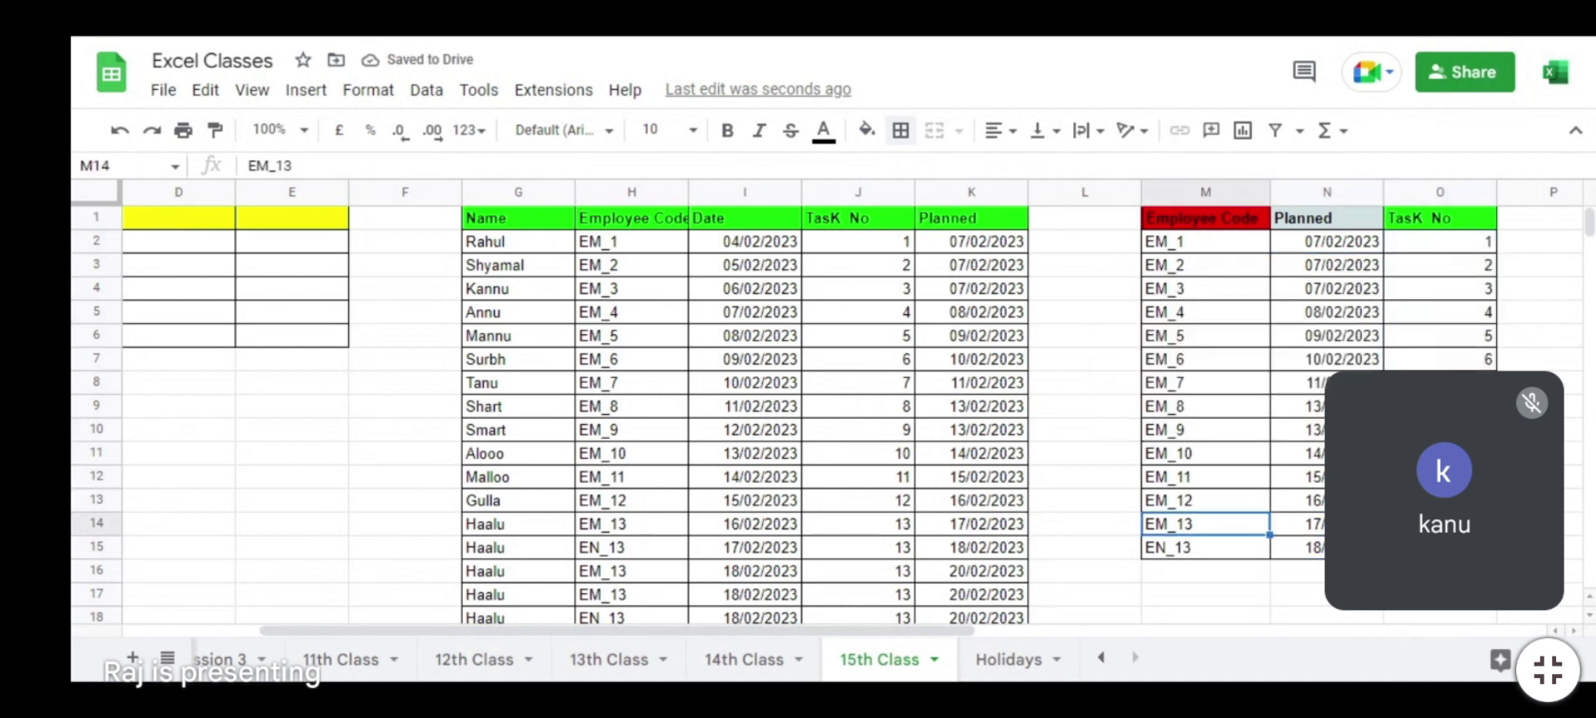
{"action": "key", "text": "Up"}
{"action": "key", "text": "Left"}
{"action": "key", "text": "Left"}
{"action": "key", "text": "Up"}
{"action": "key", "text": "Up"}
{"action": "key", "text": "Up"}
{"action": "key", "text": "Up"}
{"action": "key", "text": "Up"}
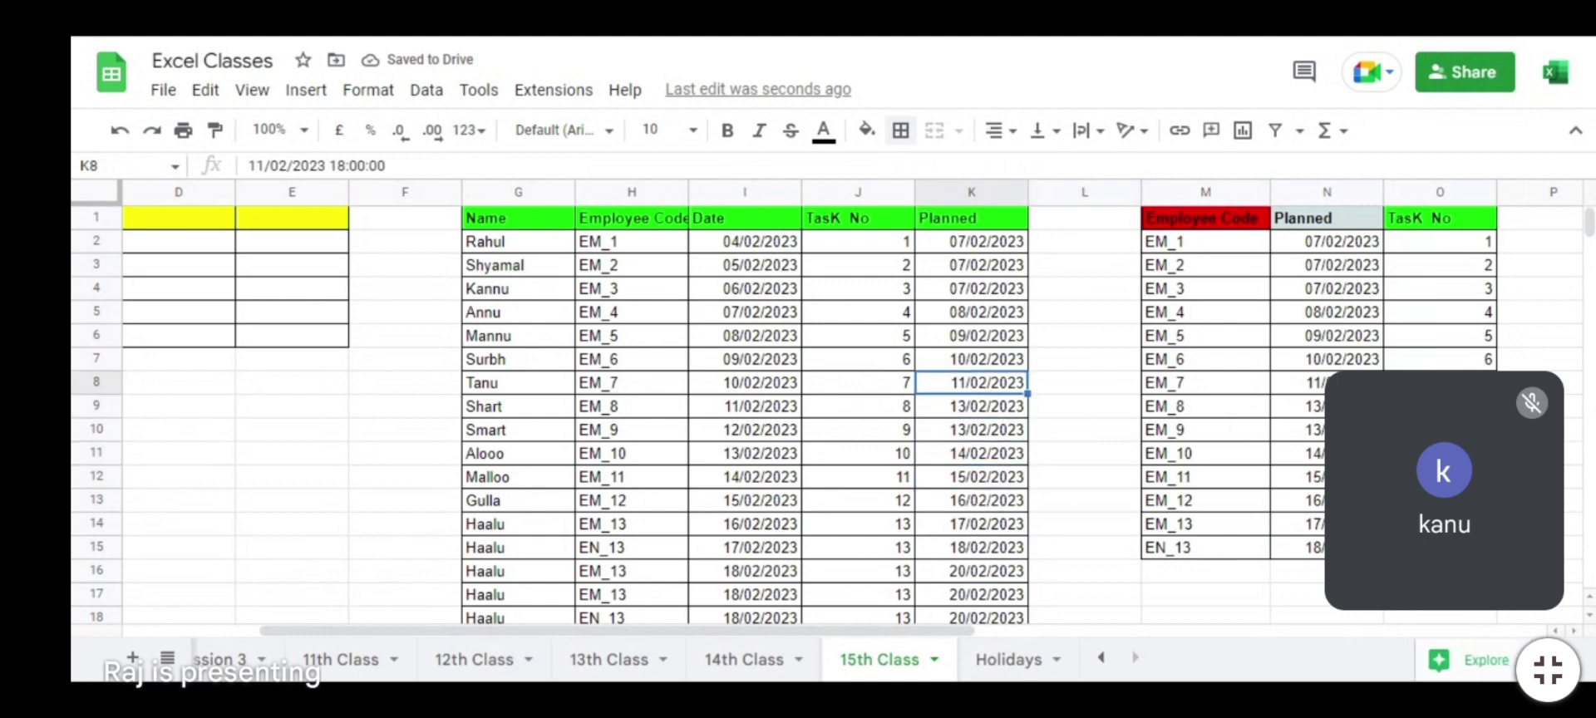
Step: Replace the 0 argument with FALSE in N2 so the formula reads =VLOOKUP(M2,H1:K31,4,FALSE)
{"action": "key", "text": "Up"}
{"action": "key", "text": "Up"}
{"action": "key", "text": "Right"}
{"action": "key", "text": "Right"}
{"action": "key", "text": "Up"}
{"action": "key", "text": "Up"}
{"action": "key", "text": "Up"}
{"action": "key", "text": "Up"}
{"action": "key", "text": "Right"}
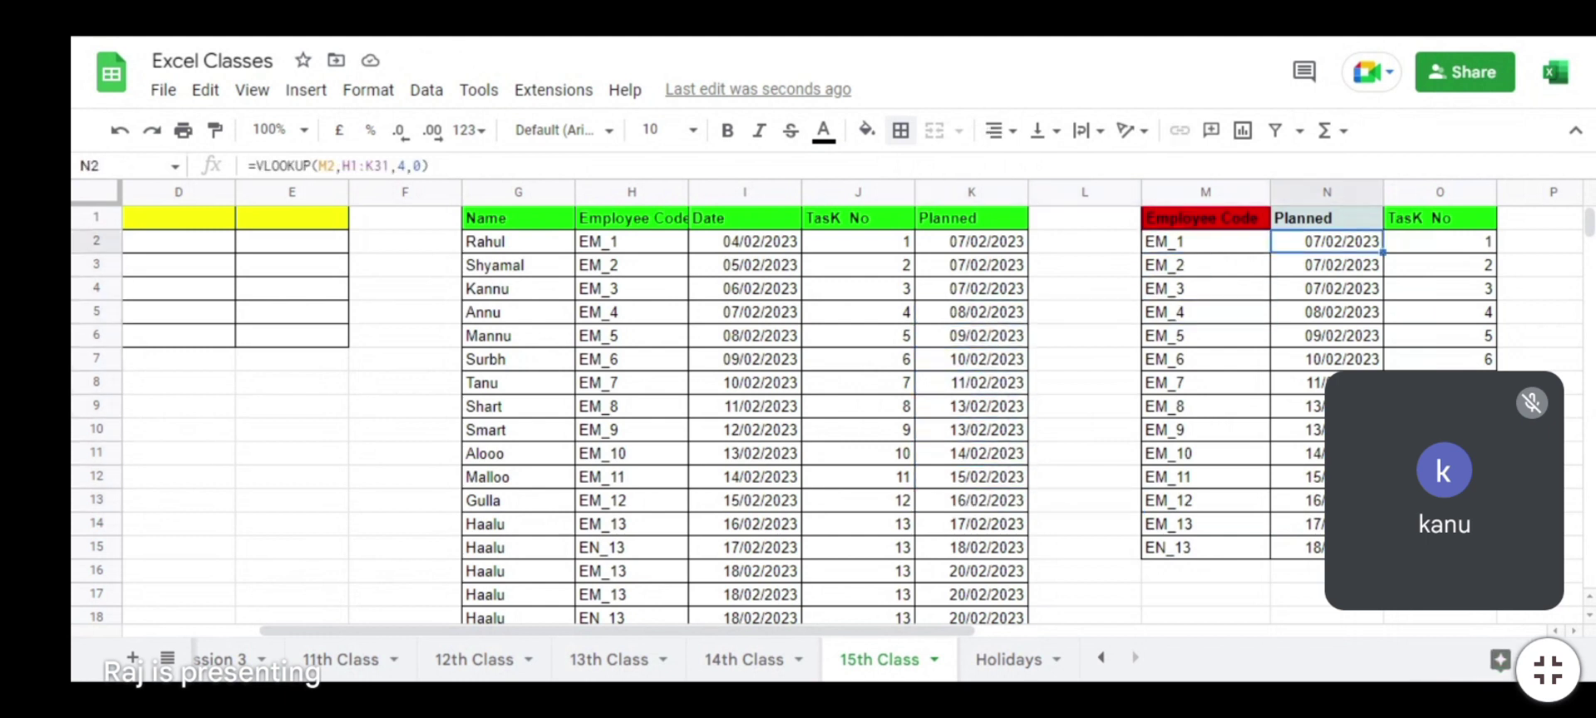
{"action": "key", "text": "Return"}
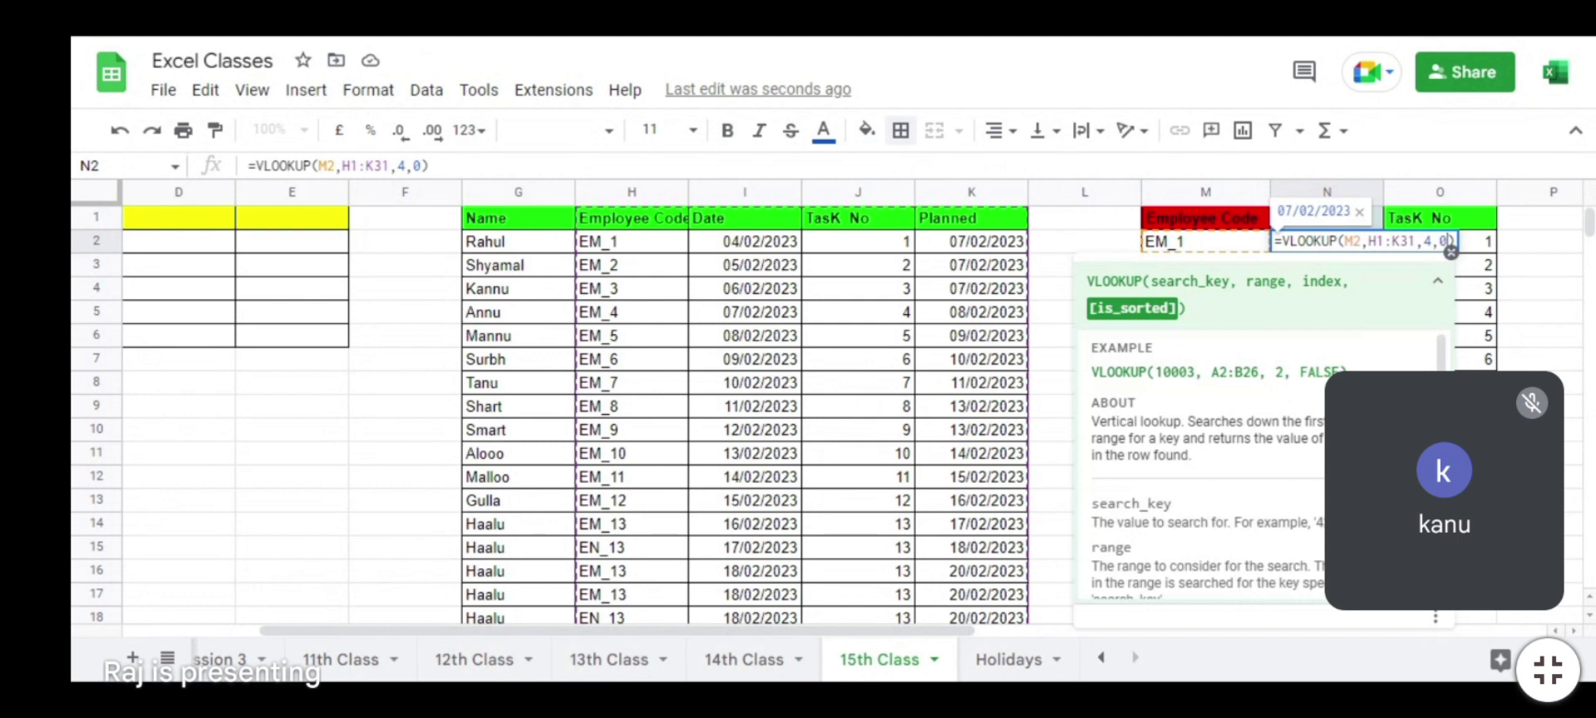
{"action": "key", "text": "BackSpace"}
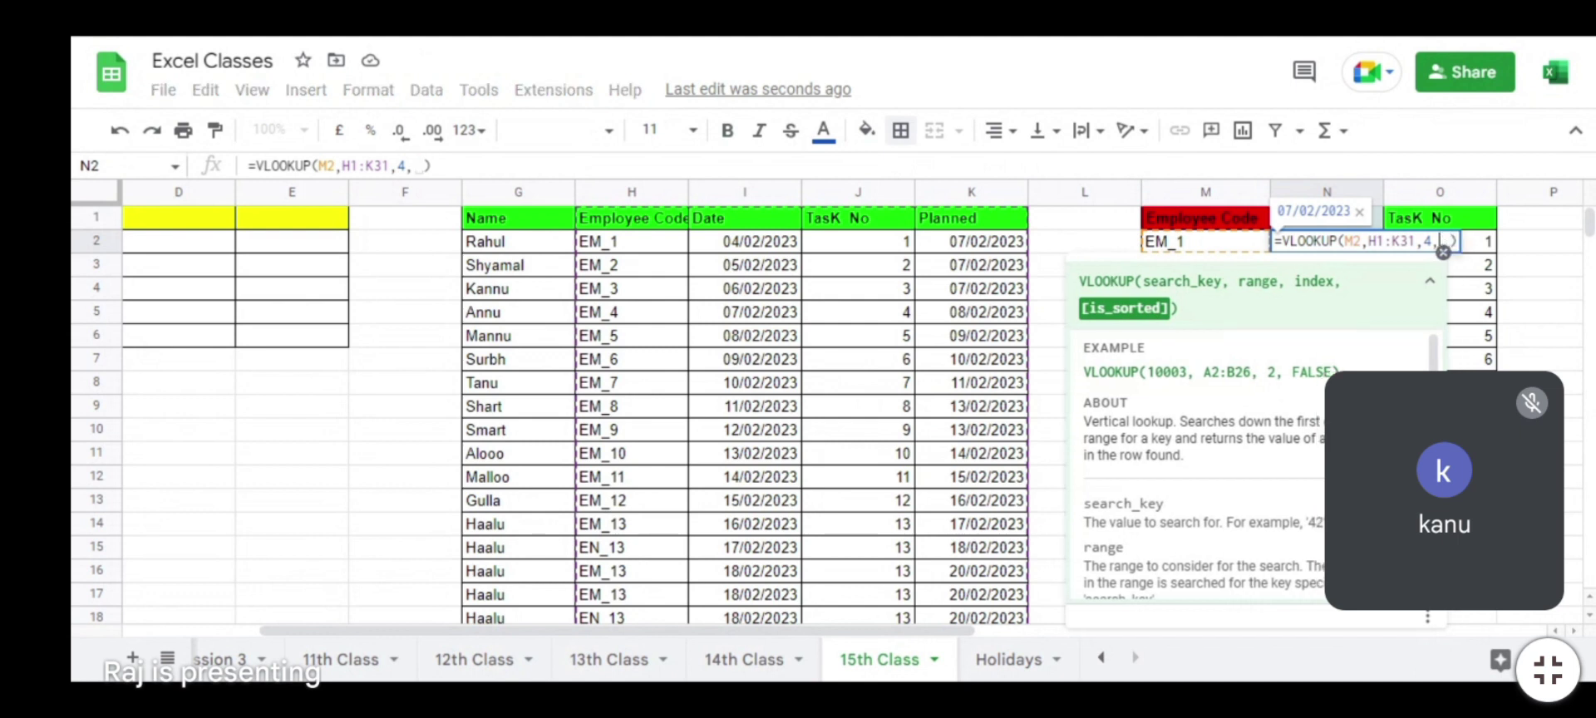
{"action": "type", "text": "Fa"}
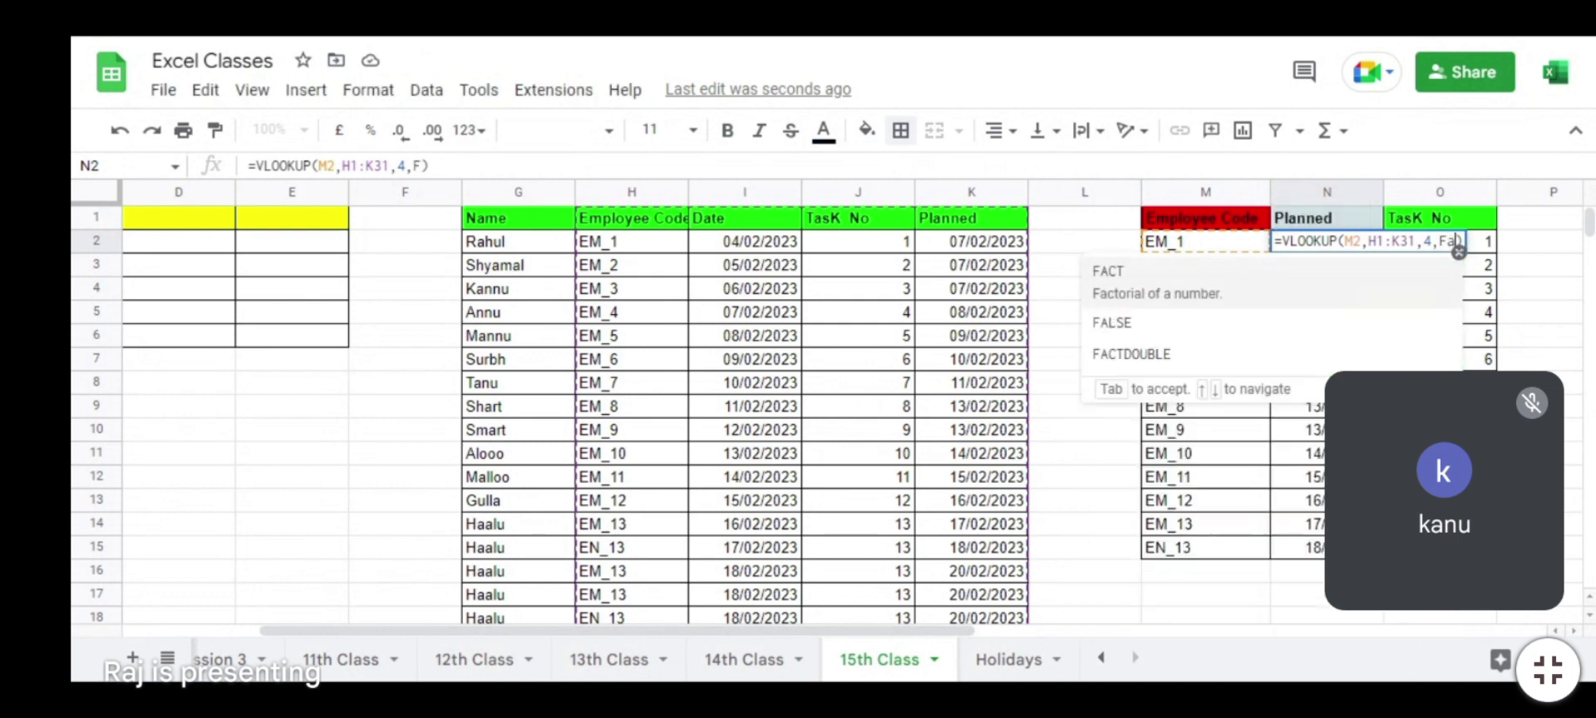
{"action": "key", "text": "Down"}
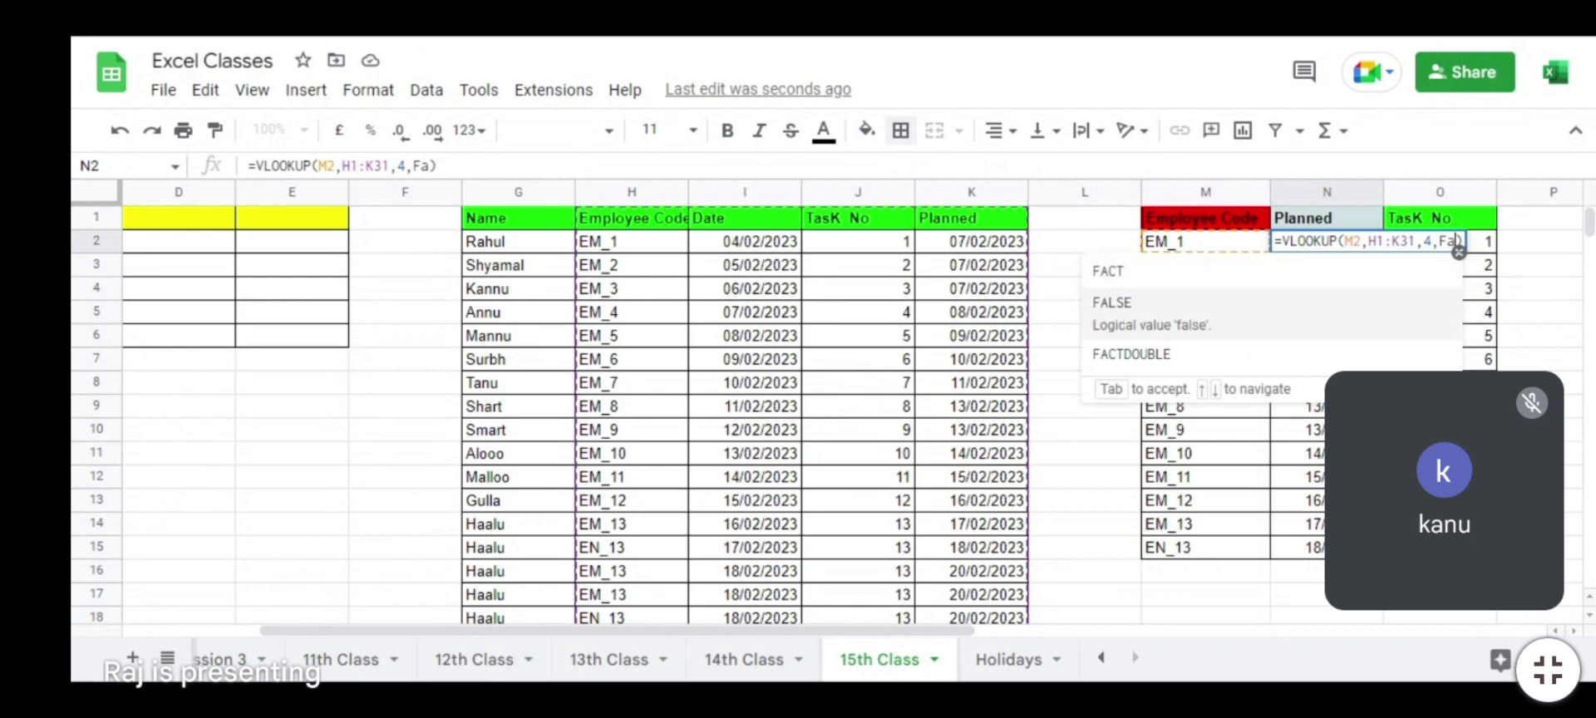
{"action": "key", "text": "Tab"}
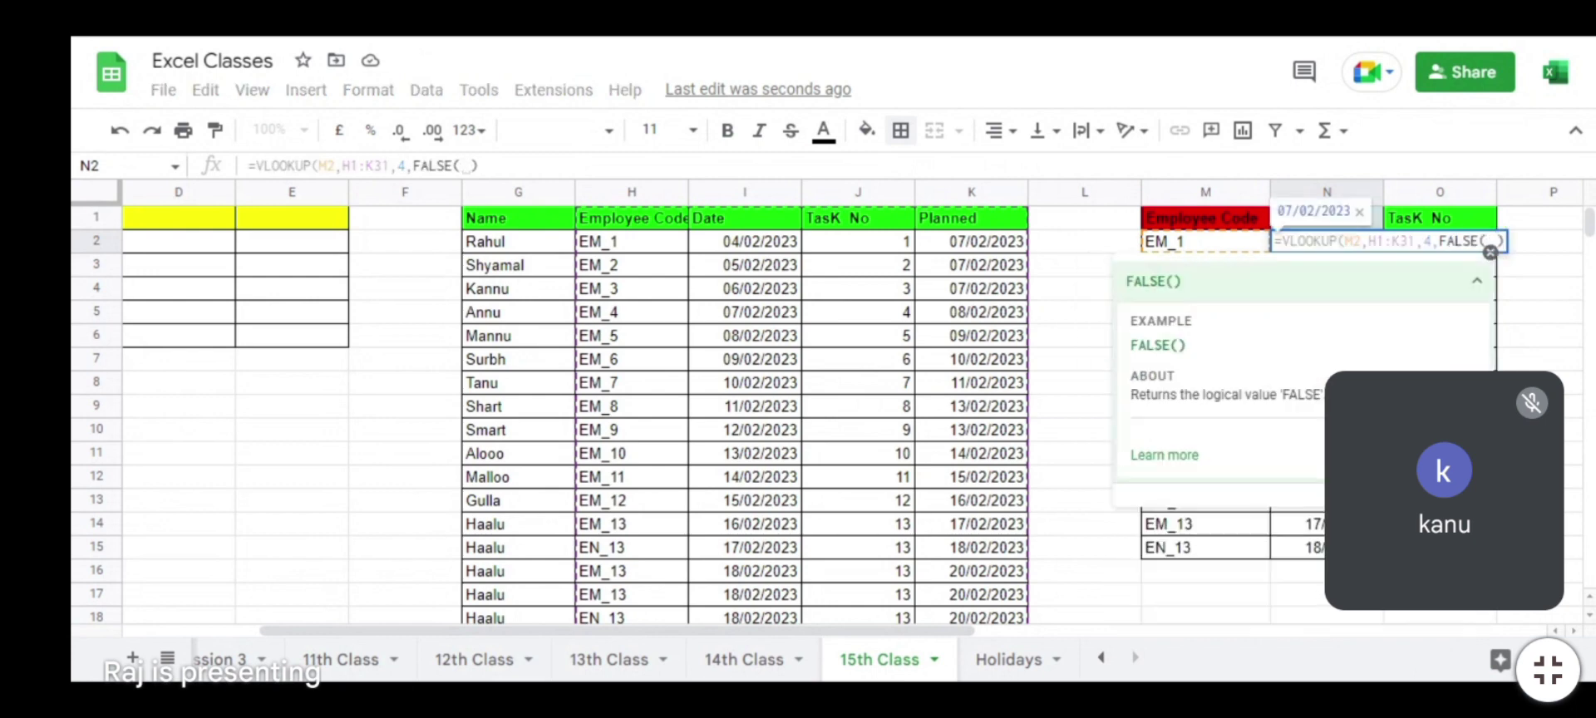
{"action": "key", "text": "BackSpace"}
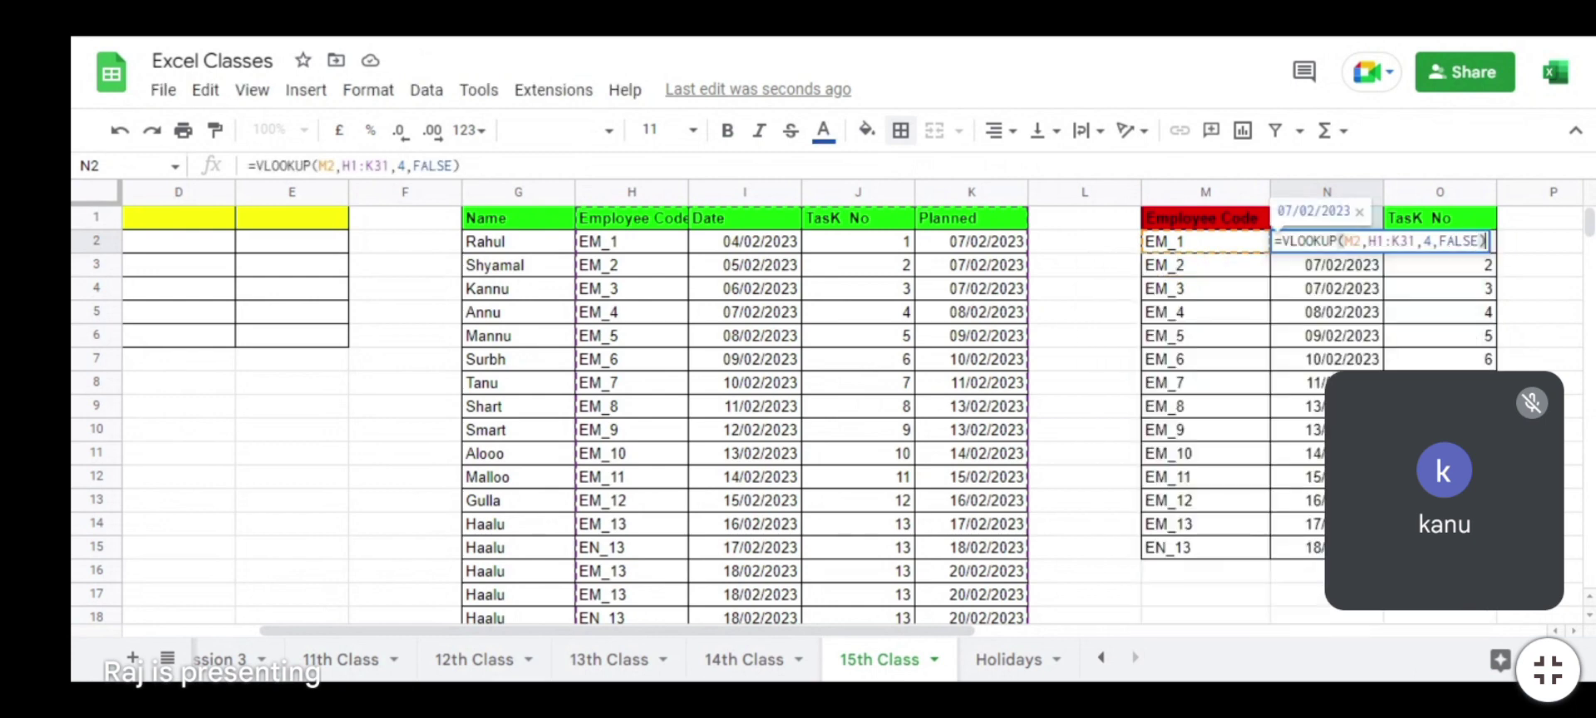
{"action": "type", "text": ","}
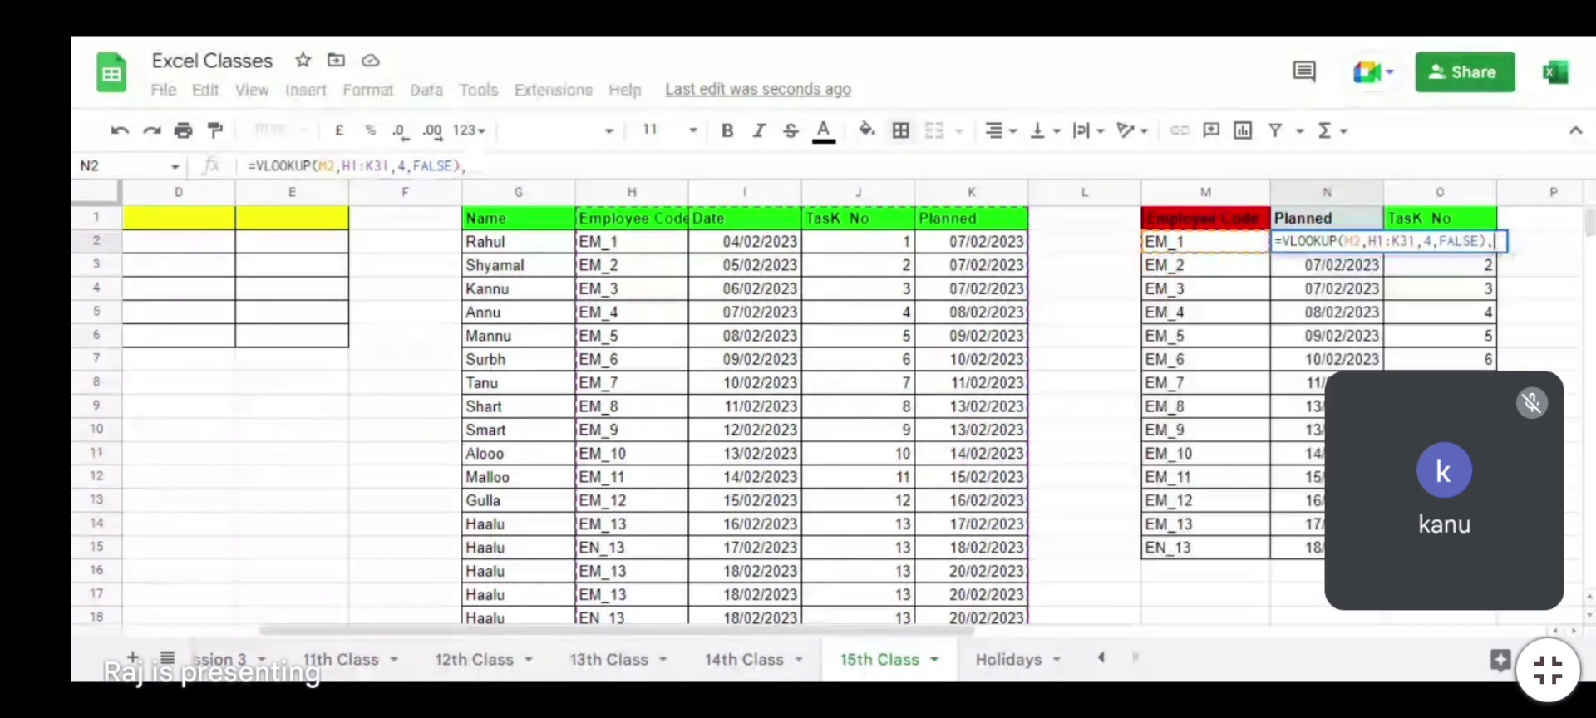
{"action": "key", "text": "Return"}
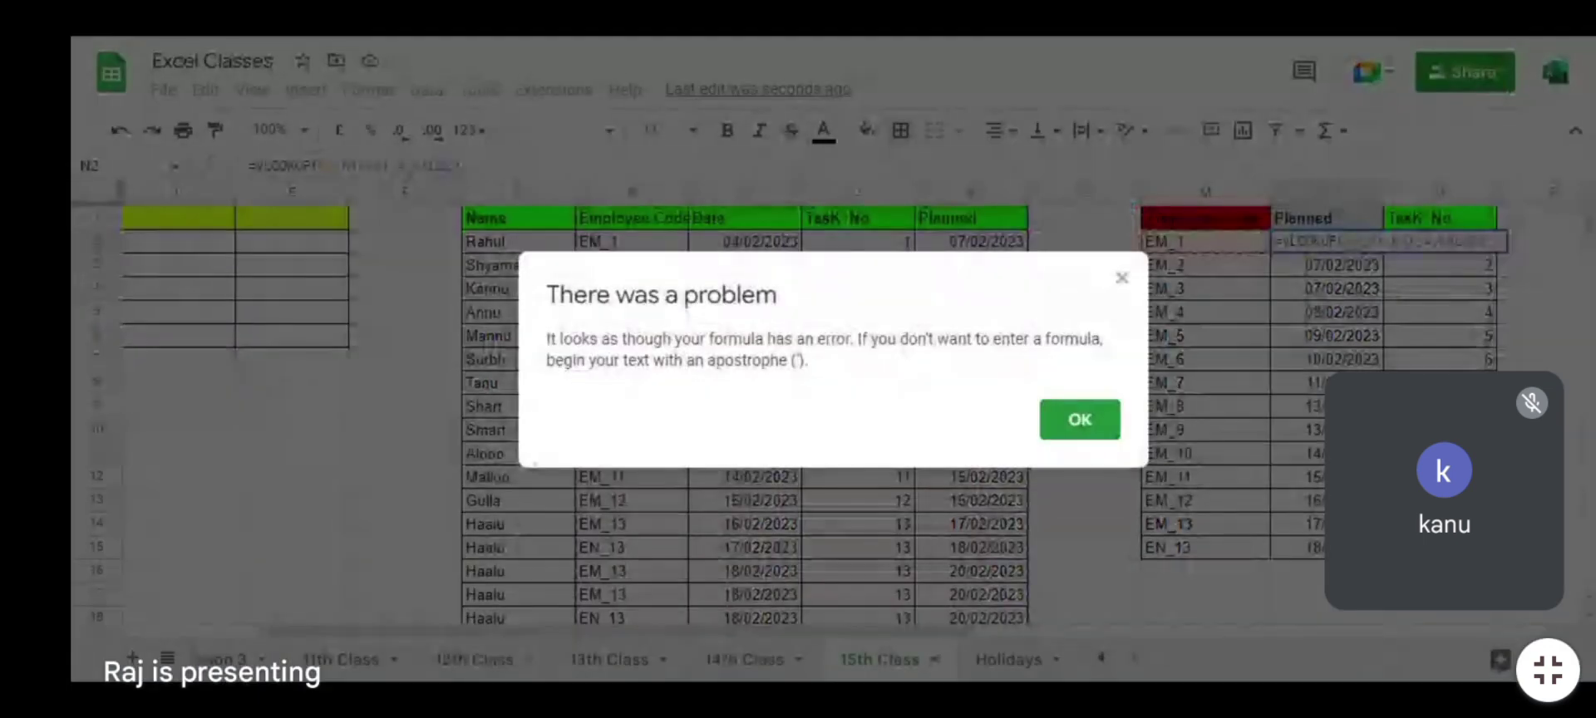
{"action": "key", "text": "Return"}
{"action": "key", "text": "BackSpace"}
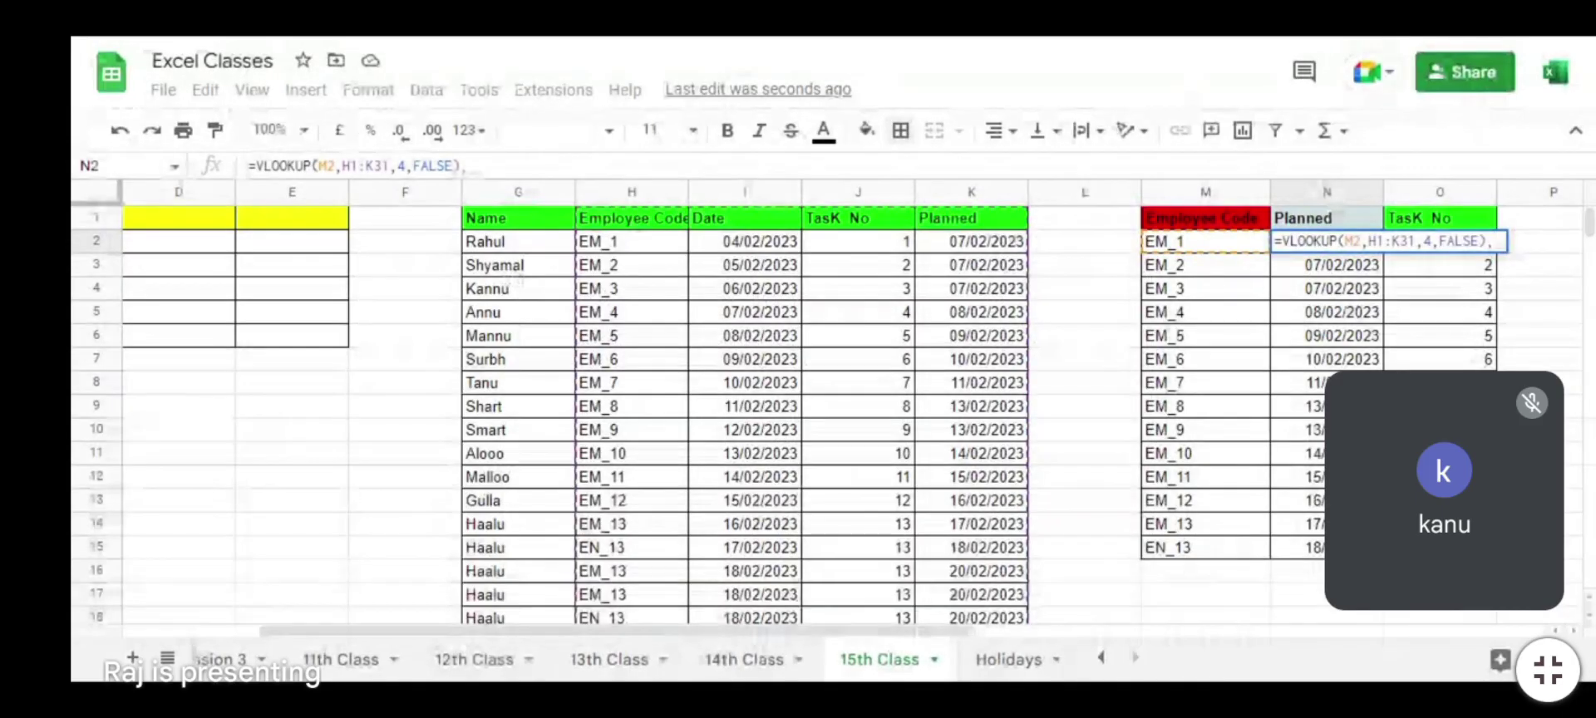
{"action": "key", "text": "Return"}
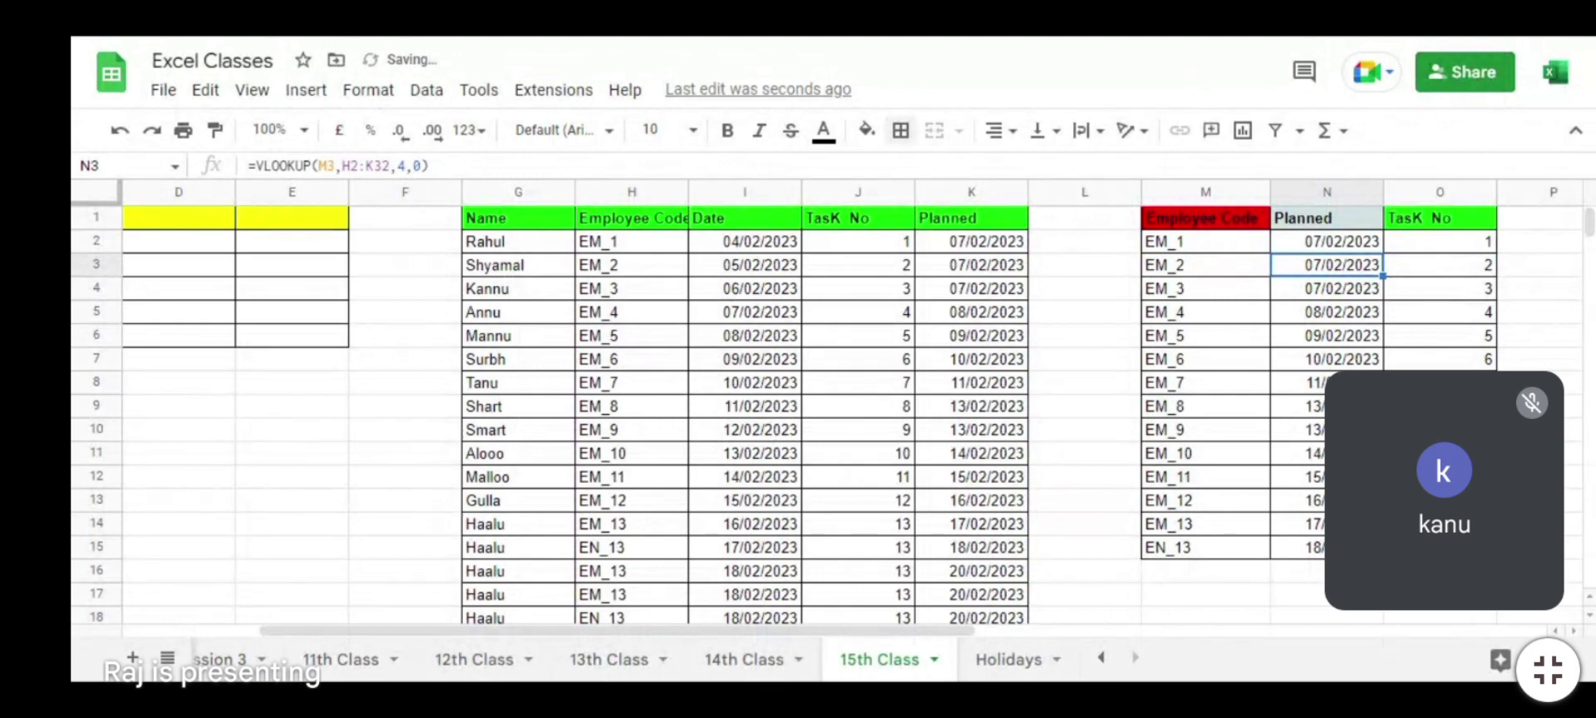
Step: Check the Topics list in column B for the topic that follows VLooKup
{"action": "key", "text": "Up"}
{"action": "key", "text": "ctrl+Left"}
{"action": "key", "text": "ctrl+Left"}
{"action": "key", "text": "ctrl+Left"}
{"action": "key", "text": "ctrl+Left"}
{"action": "key", "text": "ctrl+Left"}
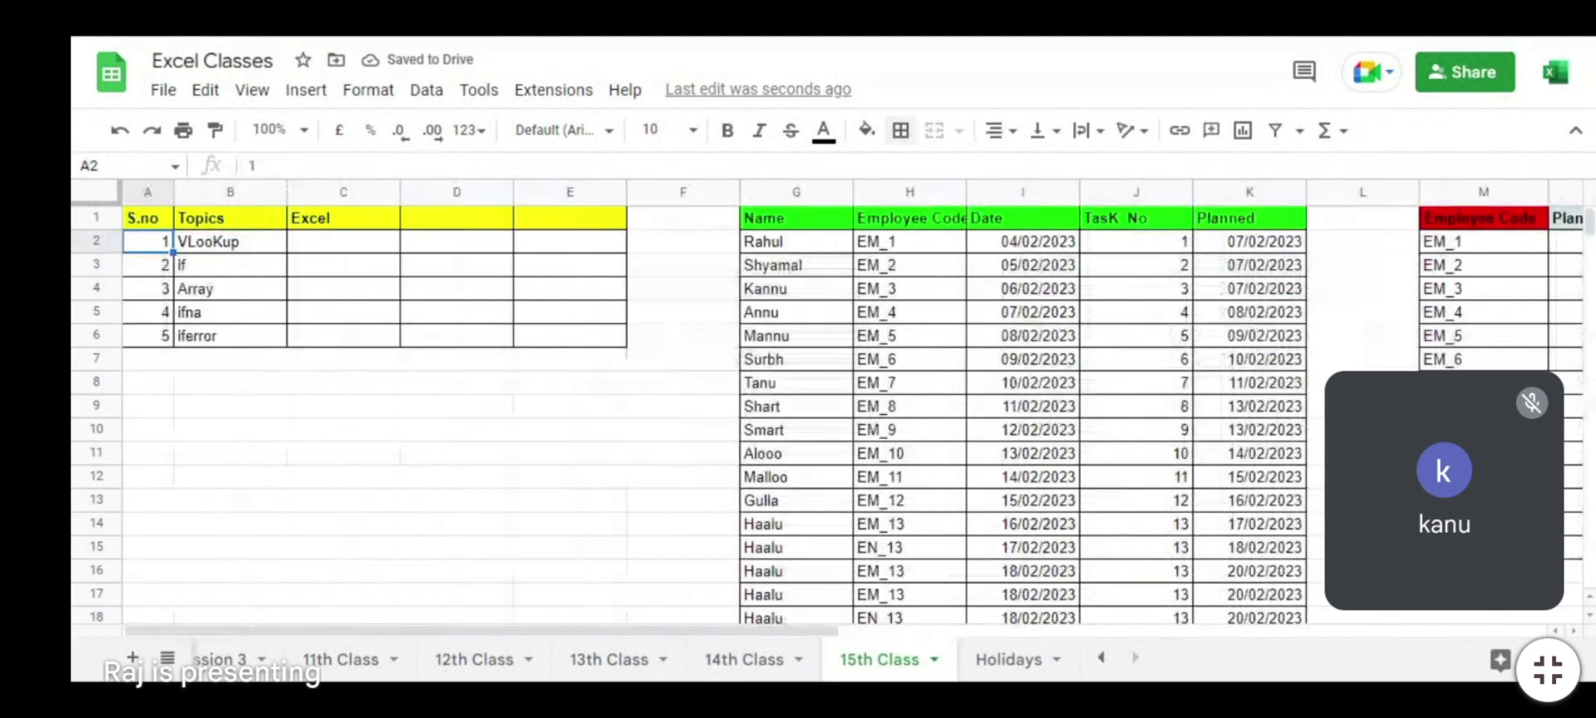
{"action": "key", "text": "Down"}
{"action": "key", "text": "Right"}
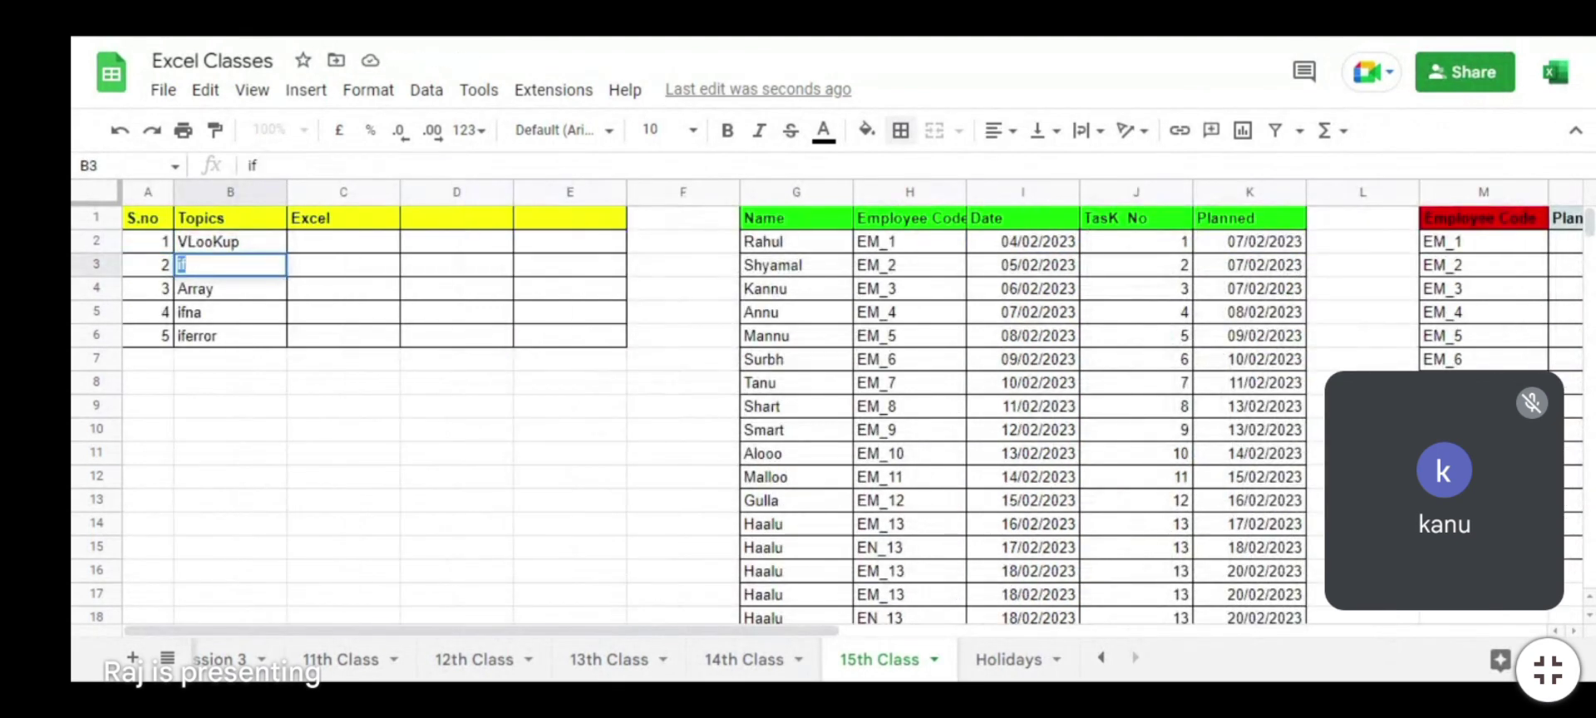
Step: Return to cell M2, the first employee code in the summary table
{"action": "key", "text": "Right"}
{"action": "key", "text": "Right"}
{"action": "key", "text": "Right"}
{"action": "key", "text": "Right"}
{"action": "key", "text": "Right"}
{"action": "key", "text": "Right"}
{"action": "key", "text": "Right"}
{"action": "key", "text": "Right"}
{"action": "key", "text": "Right"}
{"action": "key", "text": "Right"}
{"action": "key", "text": "Right"}
{"action": "key", "text": "Right"}
{"action": "key", "text": "Right"}
{"action": "key", "text": "Right"}
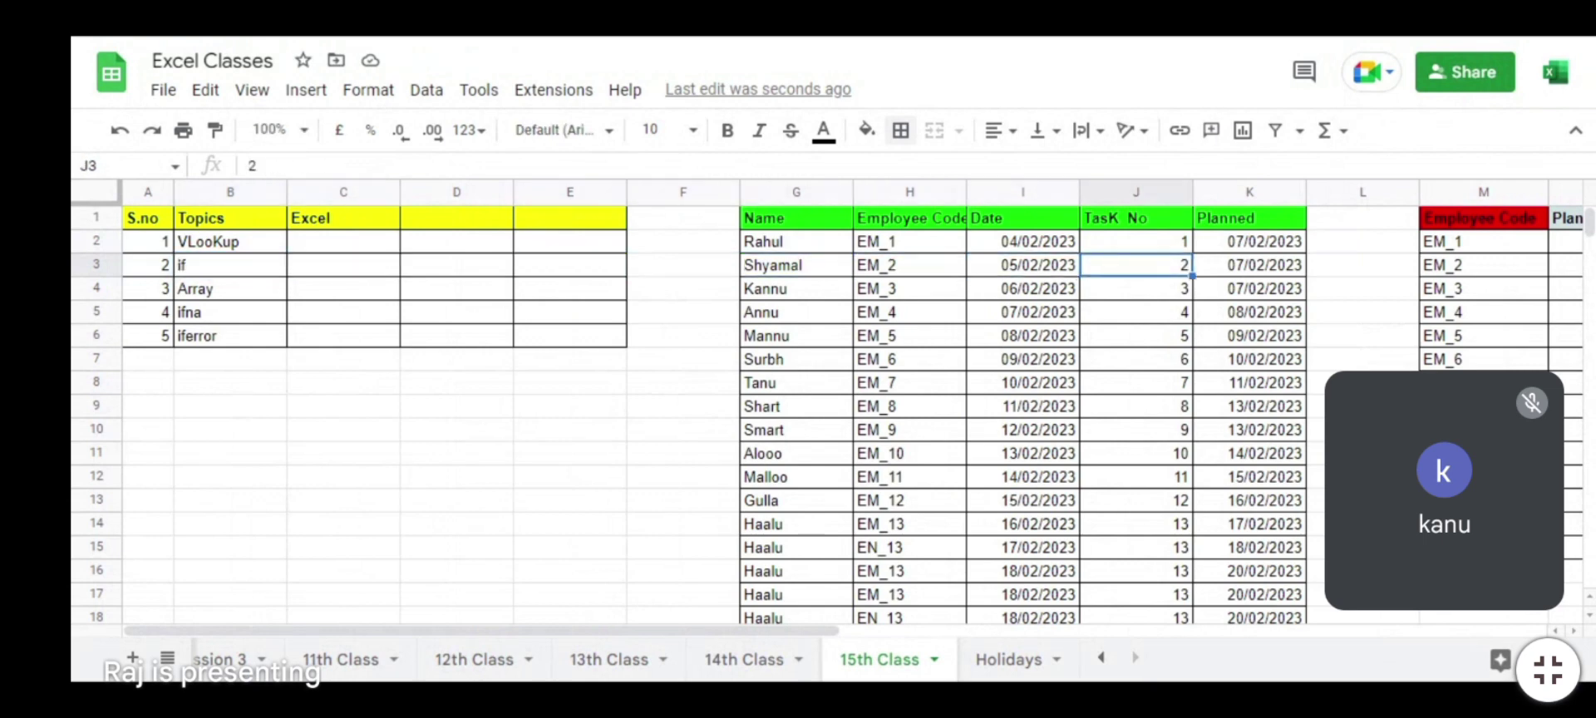
{"action": "key", "text": "Up"}
{"action": "key", "text": "Left"}
{"action": "key", "text": "Left"}
{"action": "key", "text": "Left"}
{"action": "key", "text": "Left"}
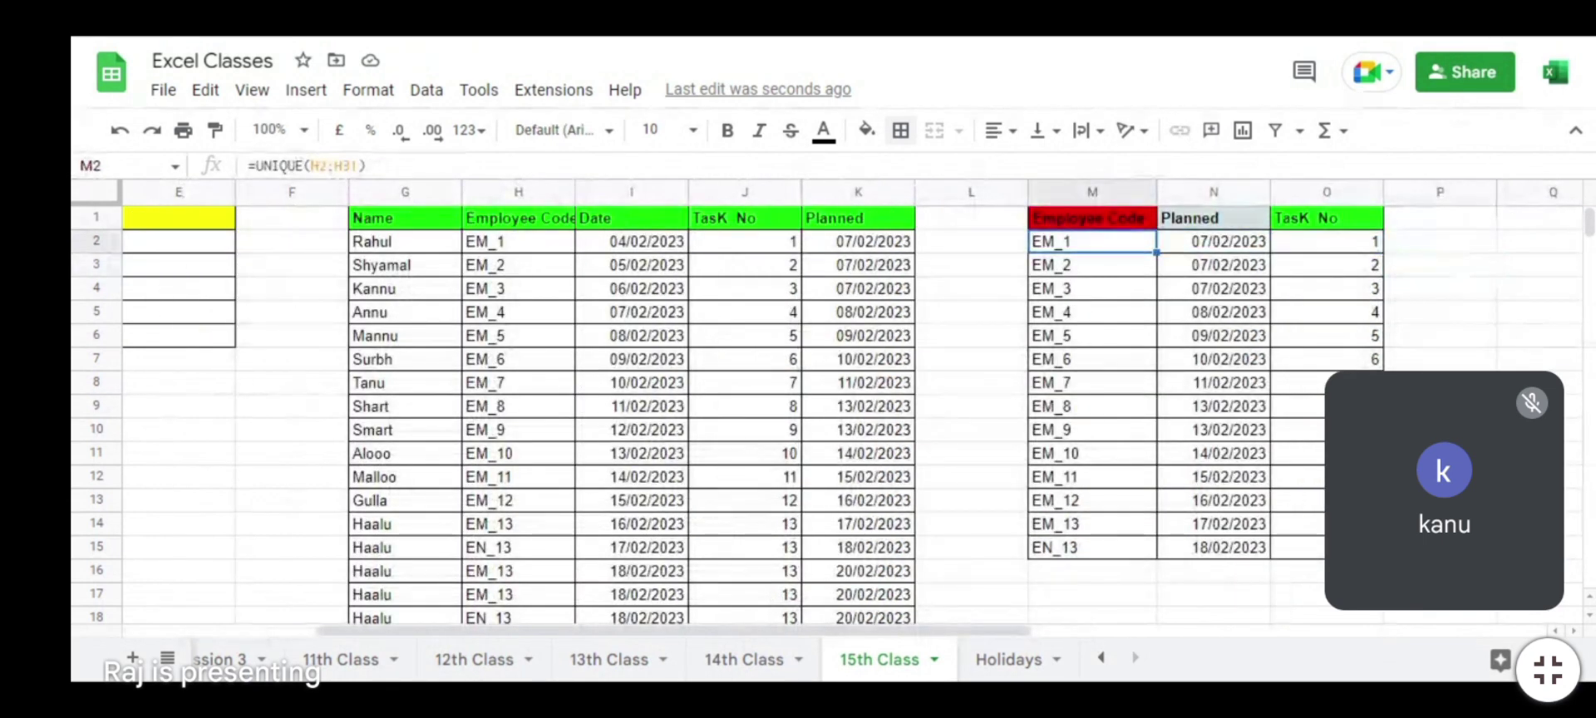
Step: Wrap the VLOOKUP formula in N2 in an IFERROR function, opening it as =iferror(VLOOKUP(M2,H1:K31,4,FALSE)
{"action": "key", "text": "Right"}
{"action": "key", "text": "Right"}
{"action": "key", "text": "F2"}
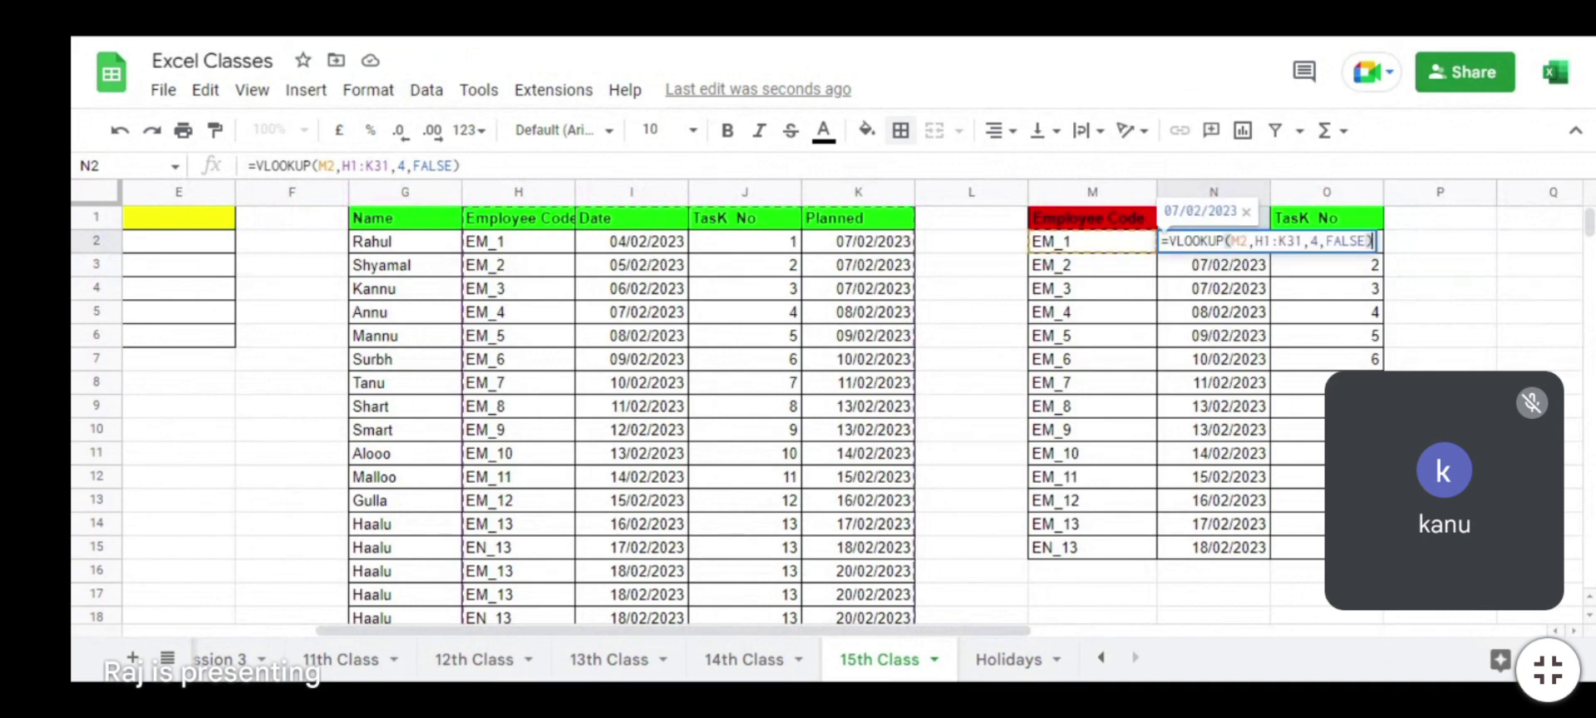
{"action": "left_click", "coordinate": [1168, 242]}
{"action": "type", "text": "if"}
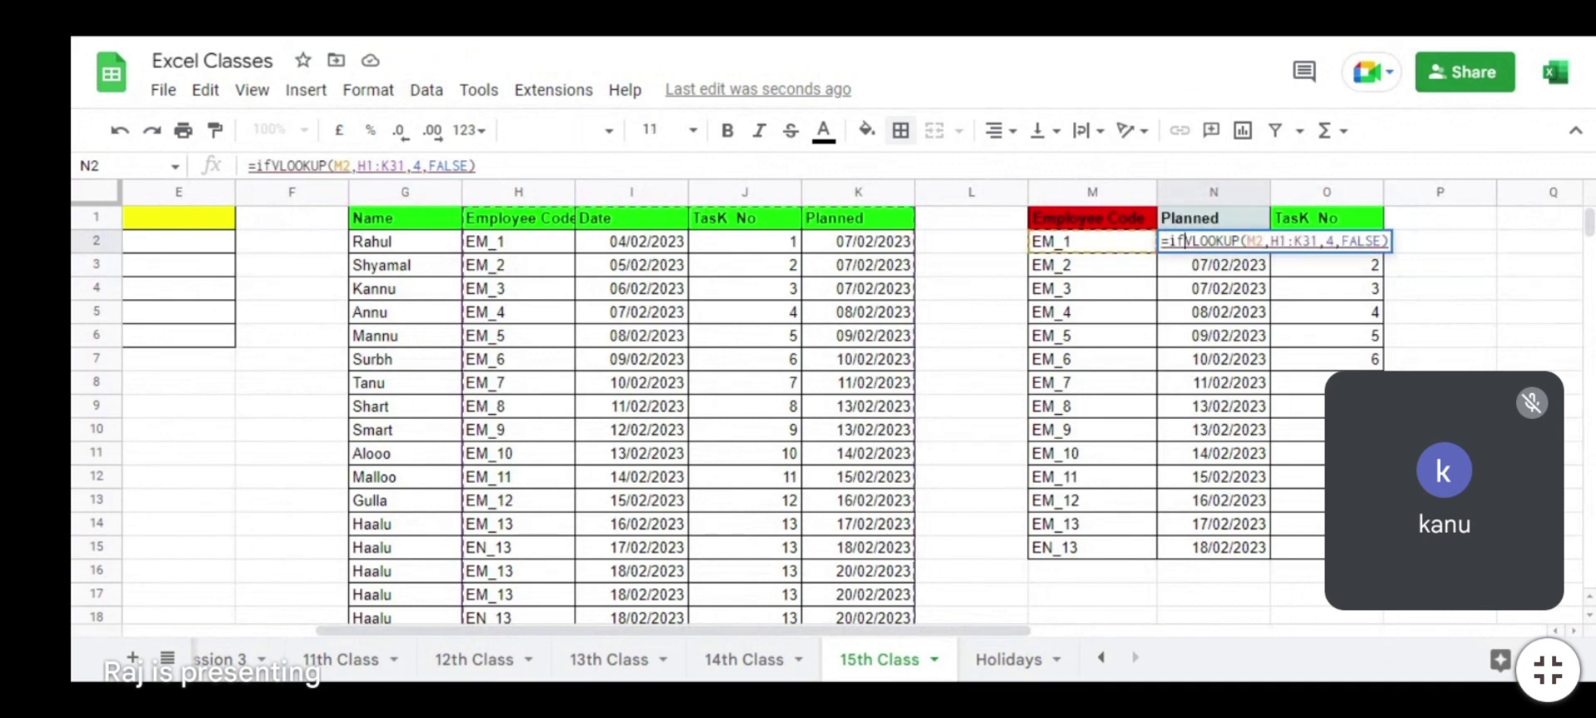
{"action": "type", "text": "error9"}
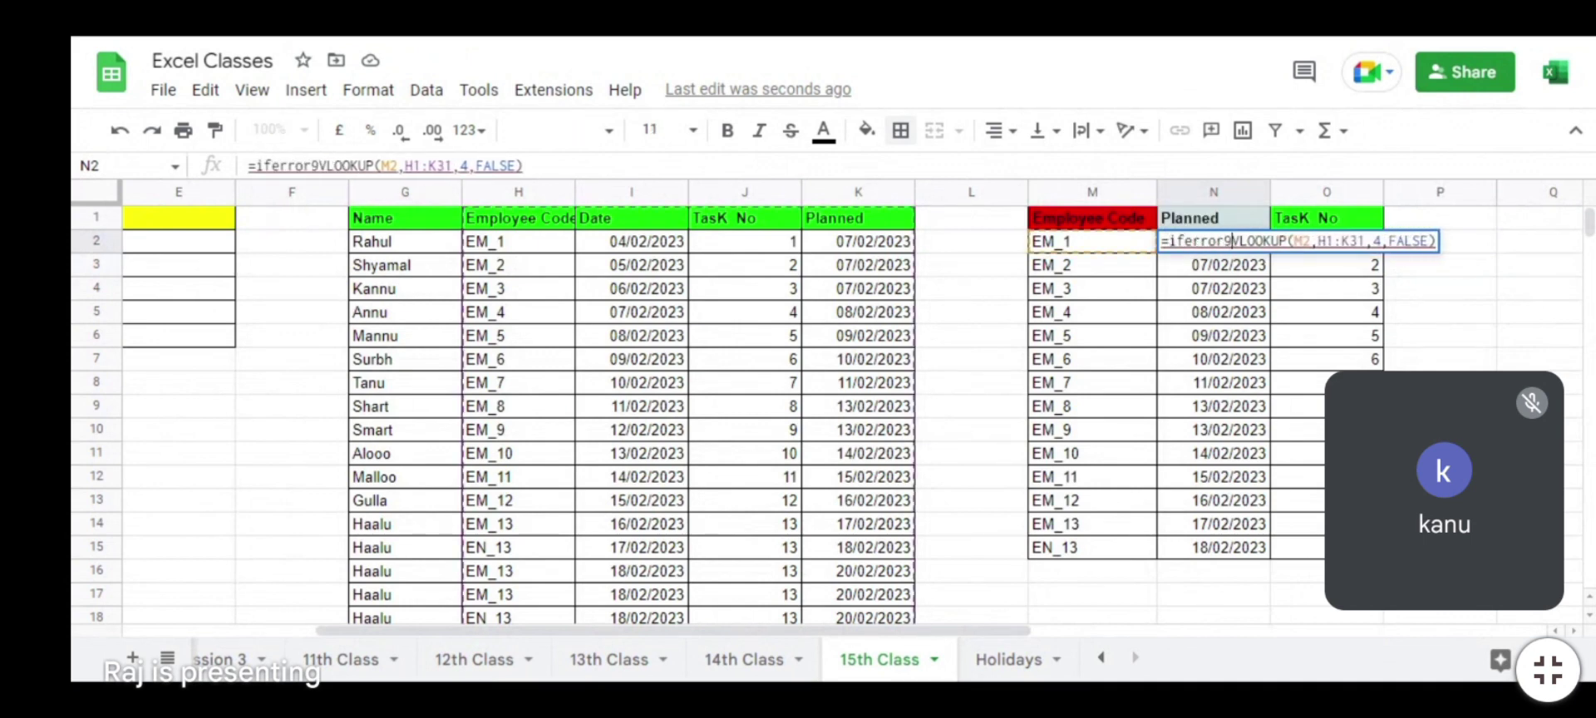
{"action": "key", "text": "BackSpace"}
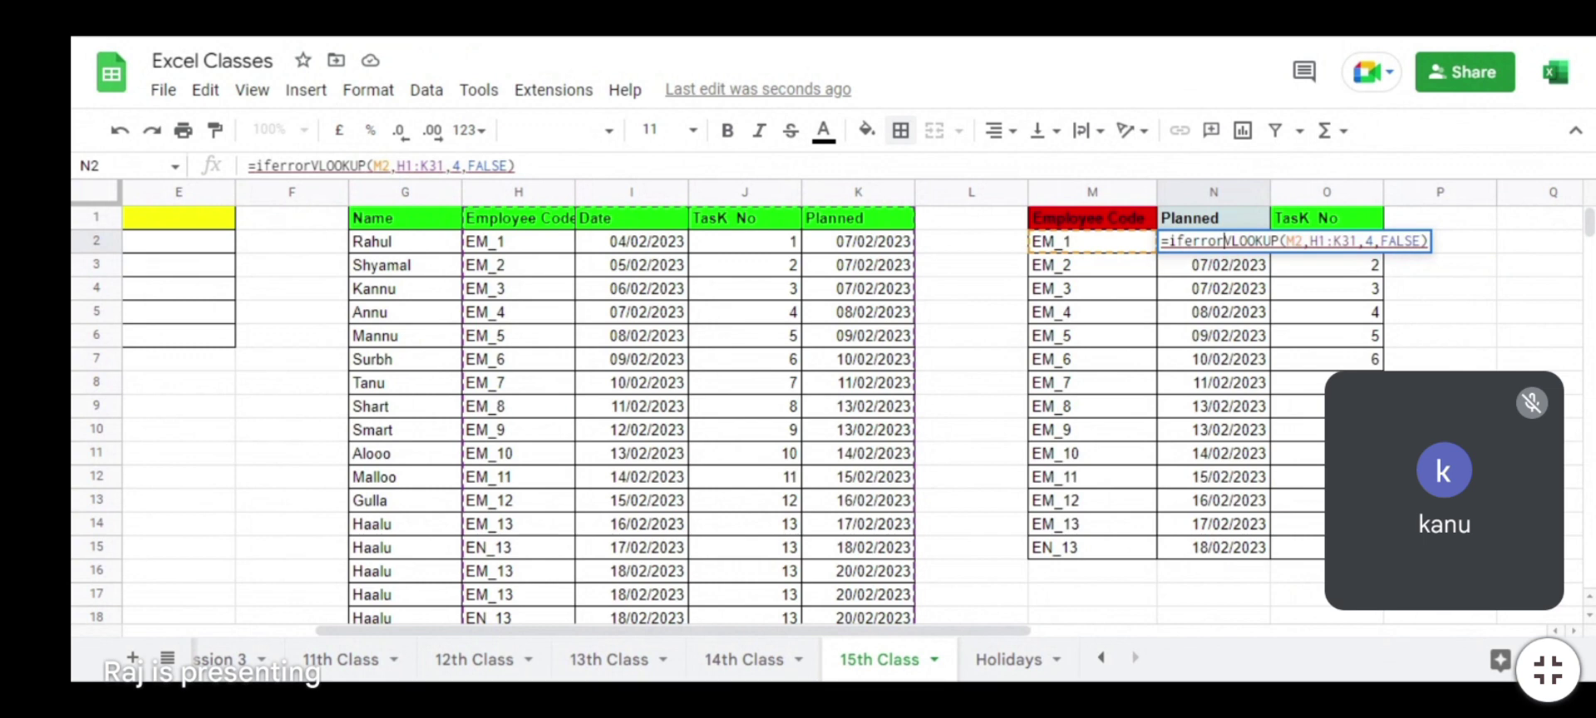
{"action": "type", "text": "("}
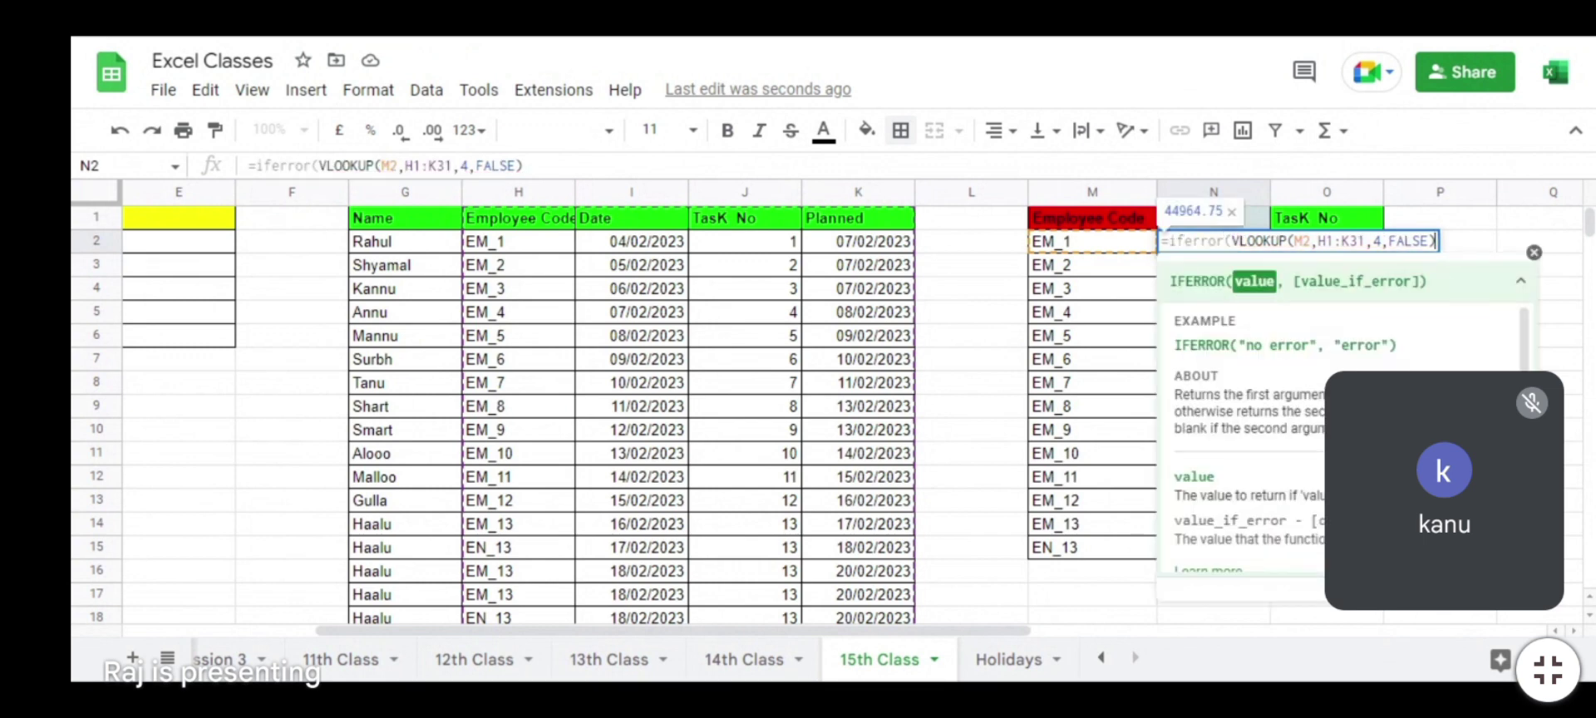
Step: Add a second iferror after the VLOOKUP in the N2 formula, separated by a comma
{"action": "type", "text": ","}
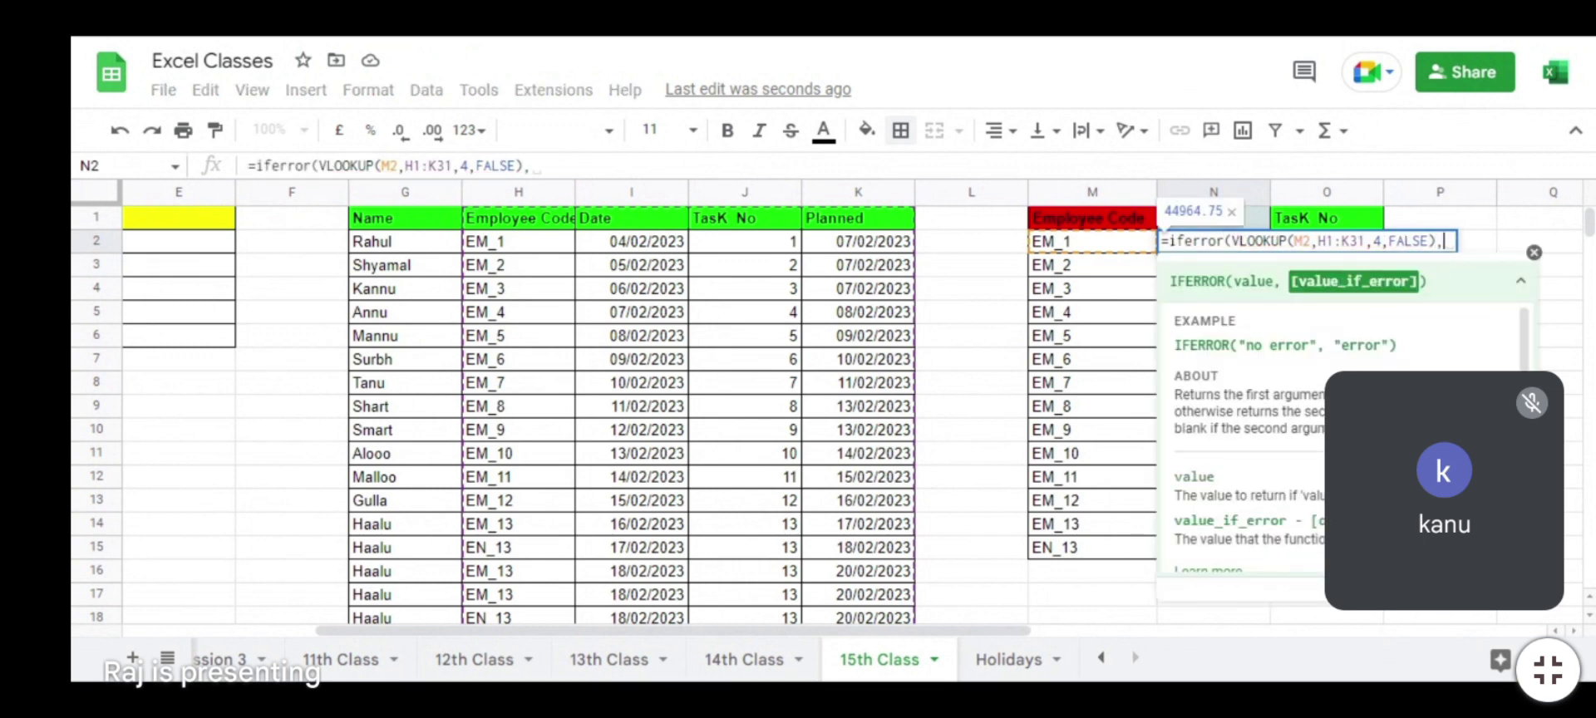
{"action": "type", "text": "if"}
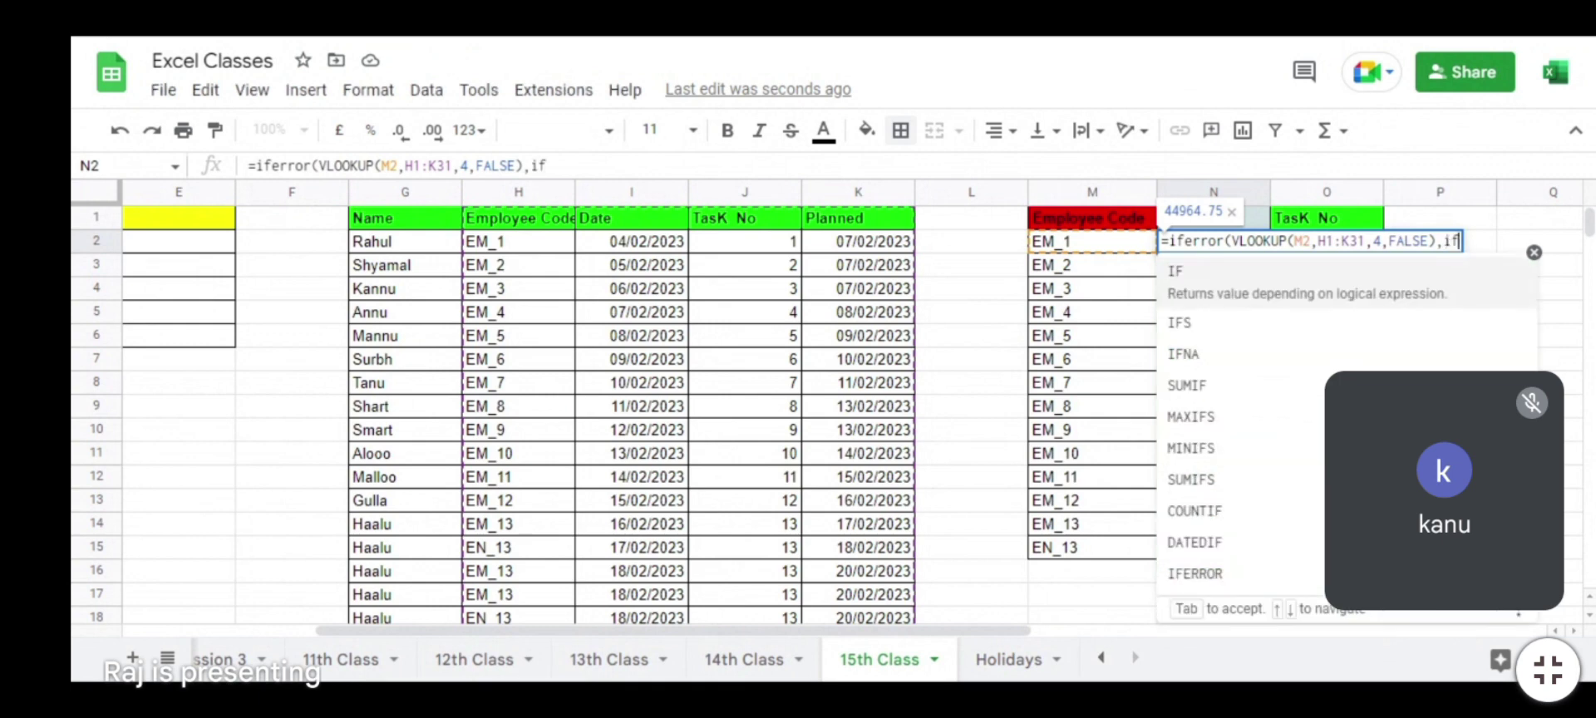
{"action": "type", "text": "error9"}
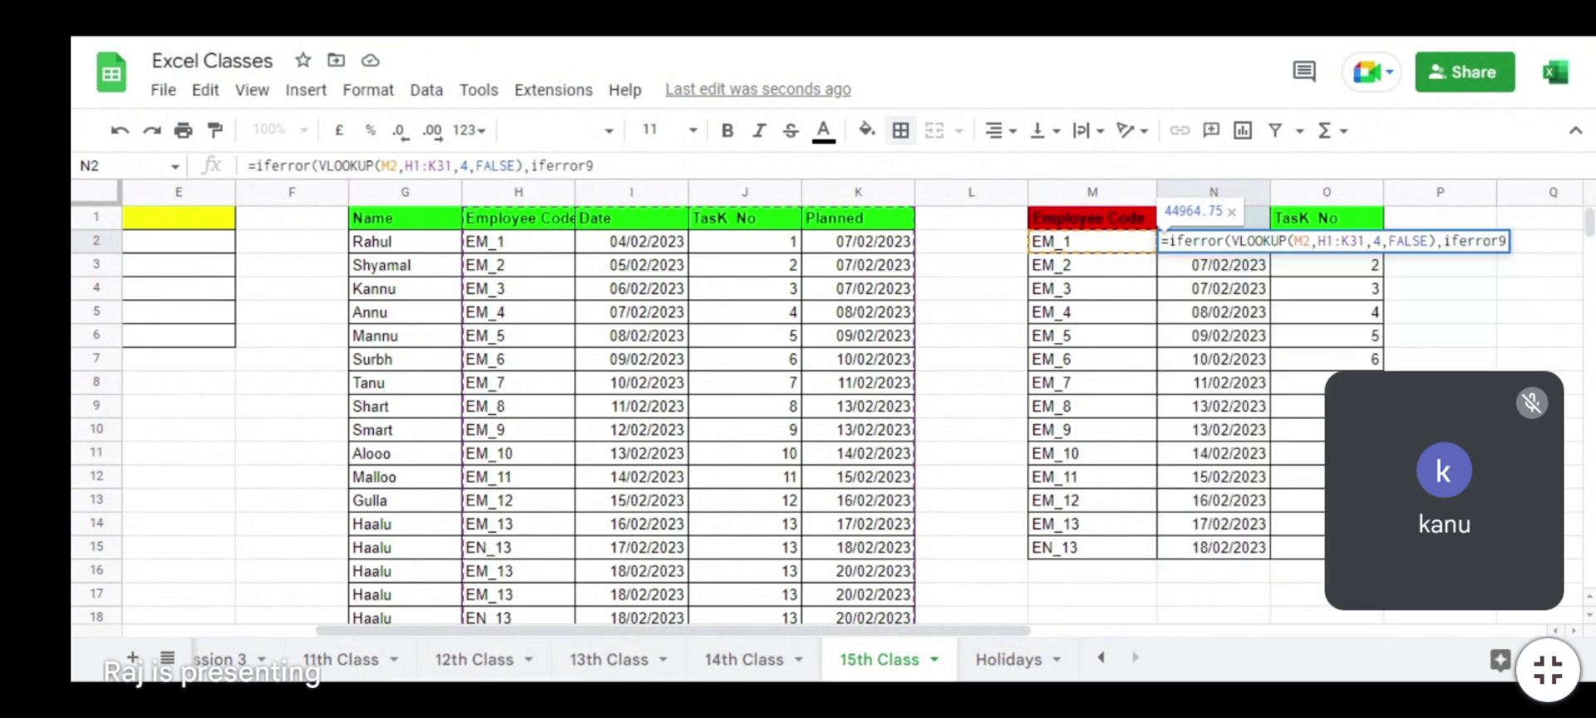
{"action": "key", "text": "BackSpace"}
{"action": "type", "text": "("}
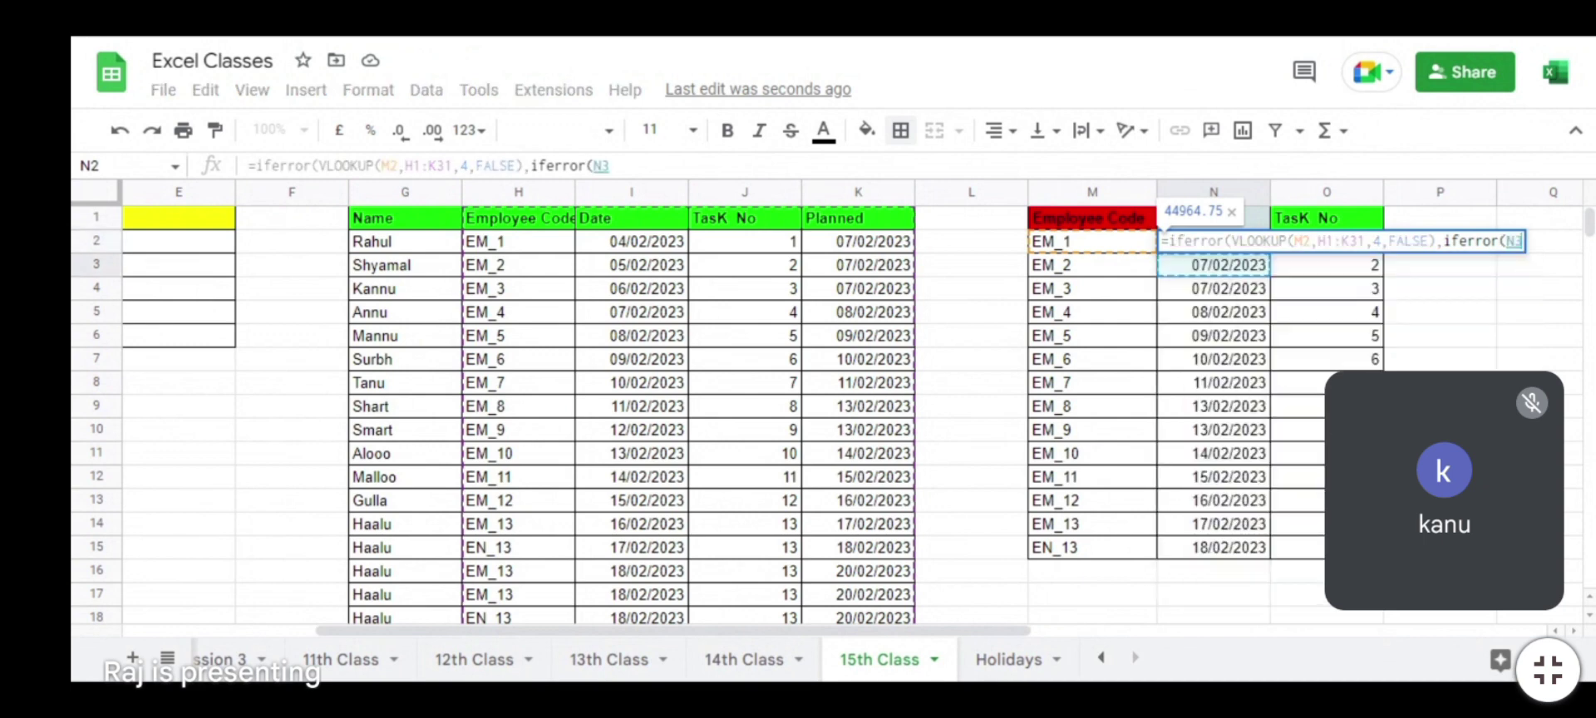
{"action": "type", "text": "N"}
{"action": "key", "text": "BackSpace"}
{"action": "key", "text": "BackSpace"}
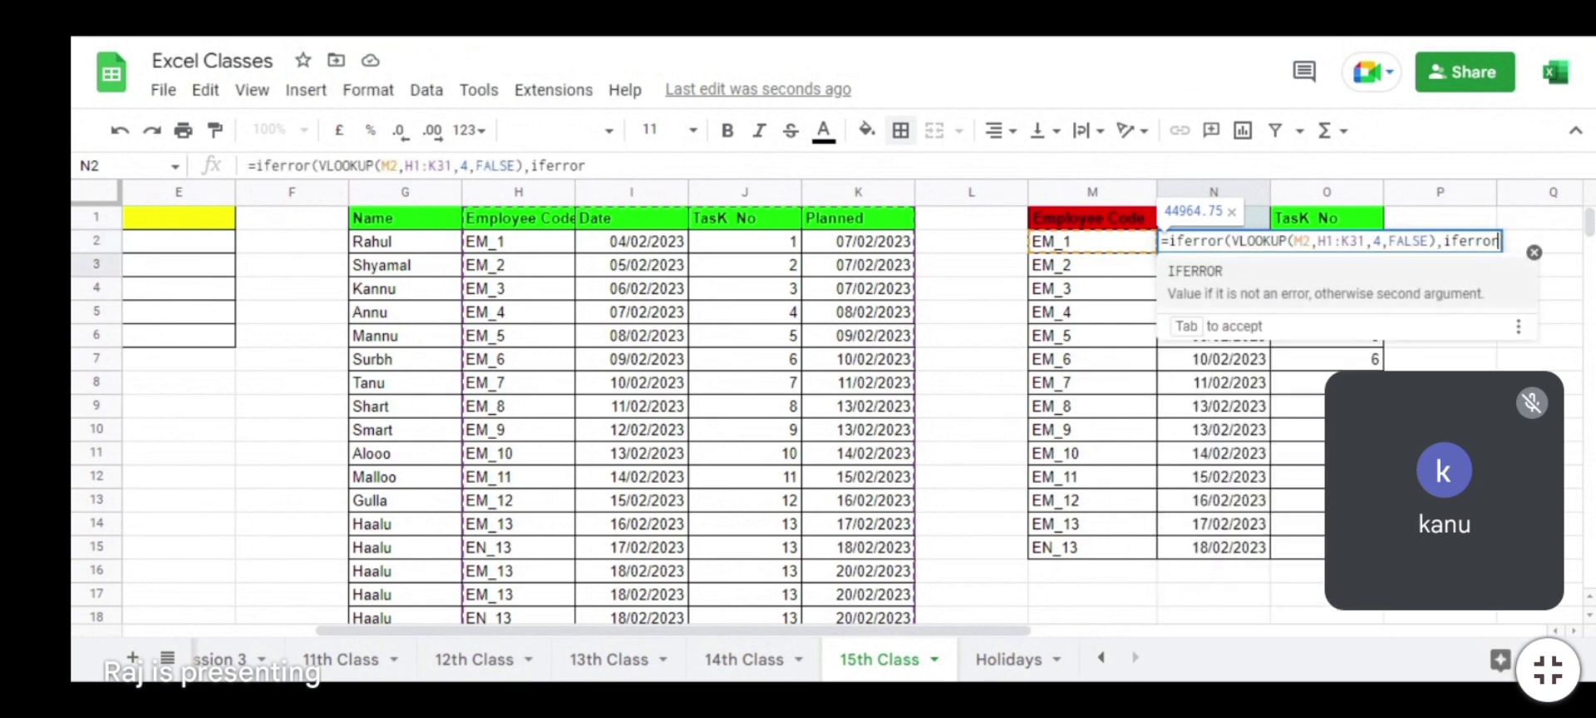
Step: Copy VLOOKUP(M2,H1:K31,4,FALSE) within the N2 formula and paste it inside the opening bracket of the second iferror
{"action": "key", "text": "Left"}
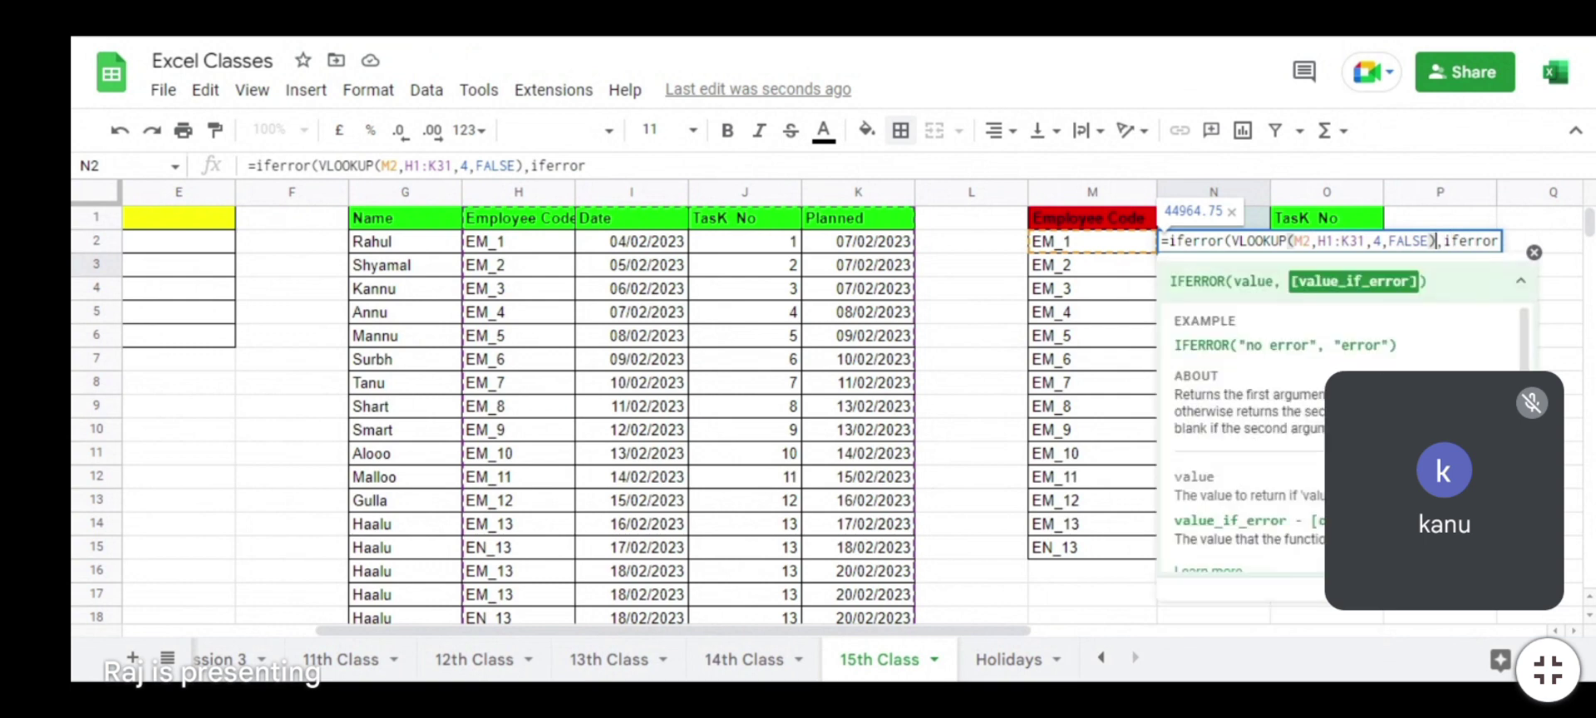
{"action": "key", "text": "Left"}
{"action": "key", "text": "shift+Left"}
{"action": "key", "text": "shift+Left"}
{"action": "key", "text": "shift+Left"}
{"action": "key", "text": "shift+Left"}
{"action": "key", "text": "shift+Left"}
{"action": "key", "text": "shift+Left"}
{"action": "key", "text": "shift+Left"}
{"action": "key", "text": "shift+Left"}
{"action": "key", "text": "shift+Left"}
{"action": "key", "text": "shift+Left"}
{"action": "key", "text": "shift+Left"}
{"action": "key", "text": "shift+Left"}
{"action": "key", "text": "shift+Left"}
{"action": "key", "text": "shift+Left"}
{"action": "key", "text": "shift+Left"}
{"action": "key", "text": "shift+Left"}
{"action": "key", "text": "shift+Left"}
{"action": "key", "text": "shift+Left"}
{"action": "key", "text": "shift+Left"}
{"action": "key", "text": "shift+Left"}
{"action": "key", "text": "shift+Left"}
{"action": "key", "text": "shift+Left"}
{"action": "key", "text": "shift+Left"}
{"action": "key", "text": "shift+Left"}
{"action": "key", "text": "shift+Left"}
{"action": "key", "text": "shift+Left"}
{"action": "key", "text": "ctrl+c"}
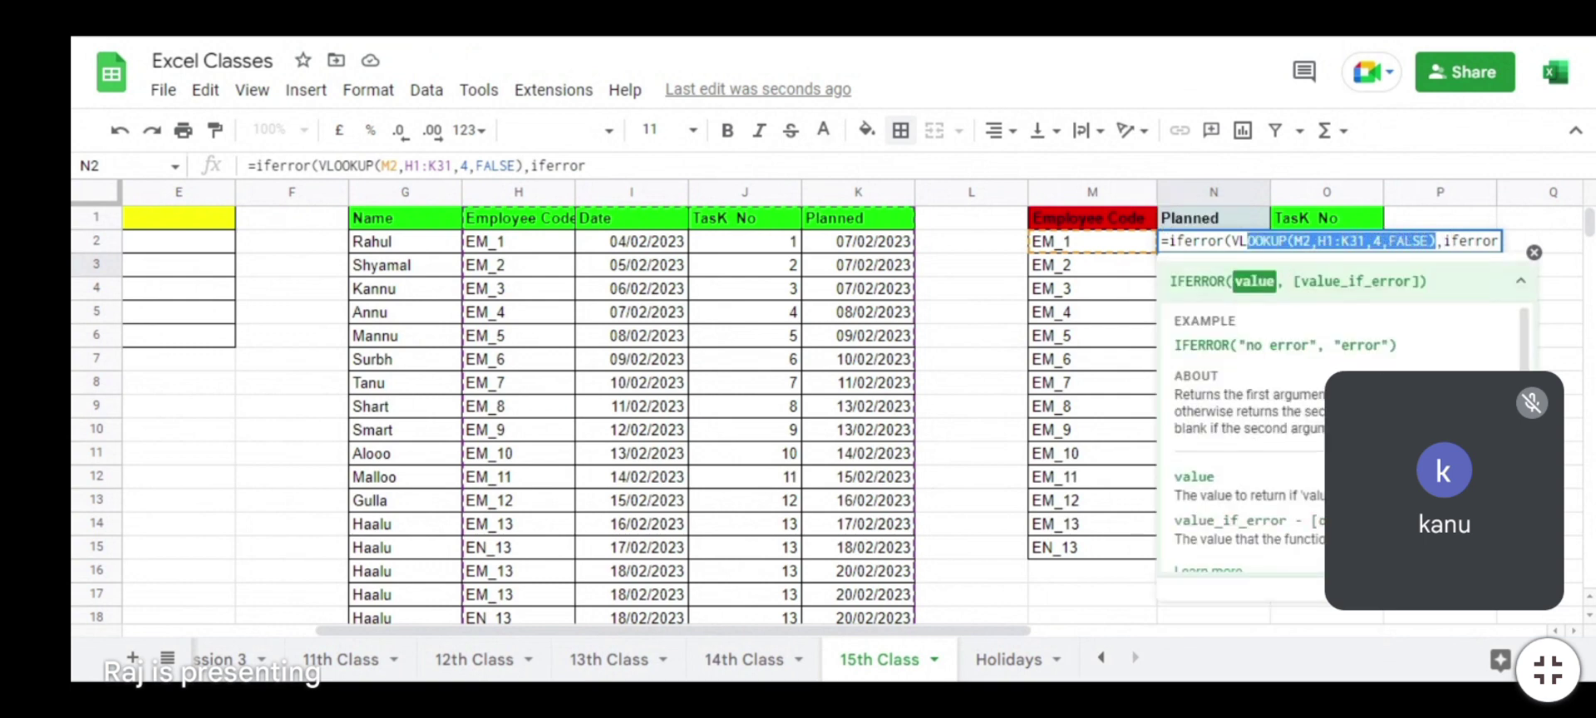
{"action": "key", "text": "End"}
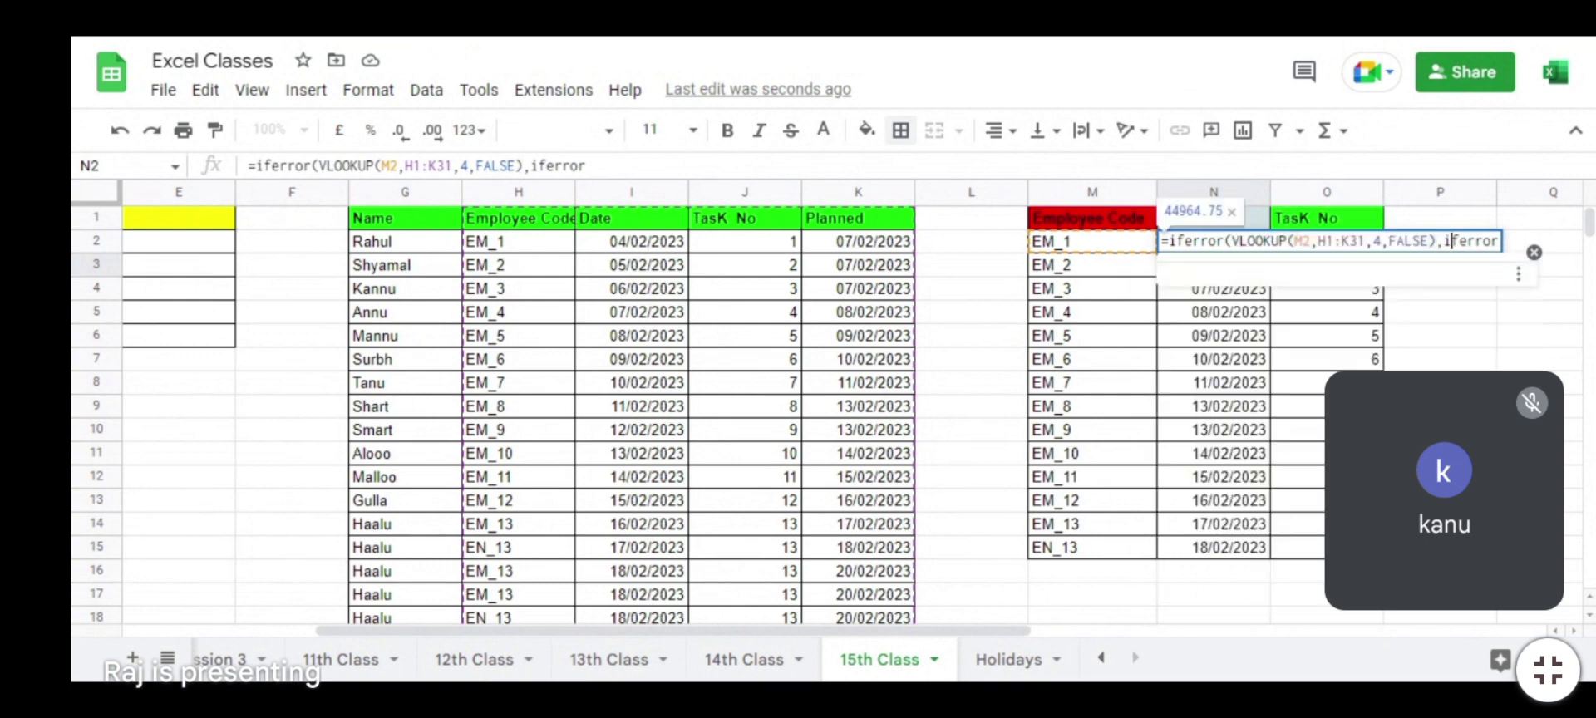
{"action": "type", "text": "("}
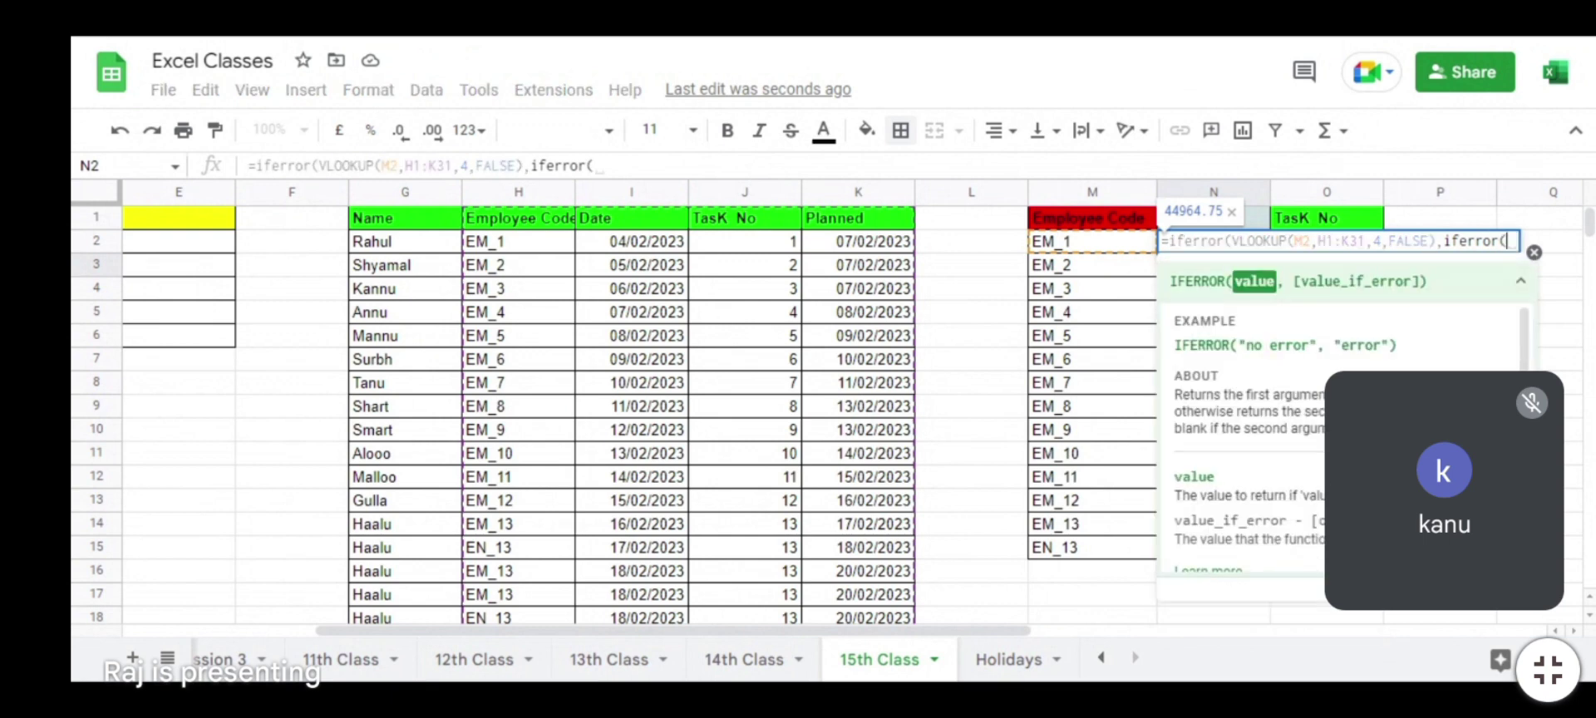
{"action": "key", "text": "ctrl+v"}
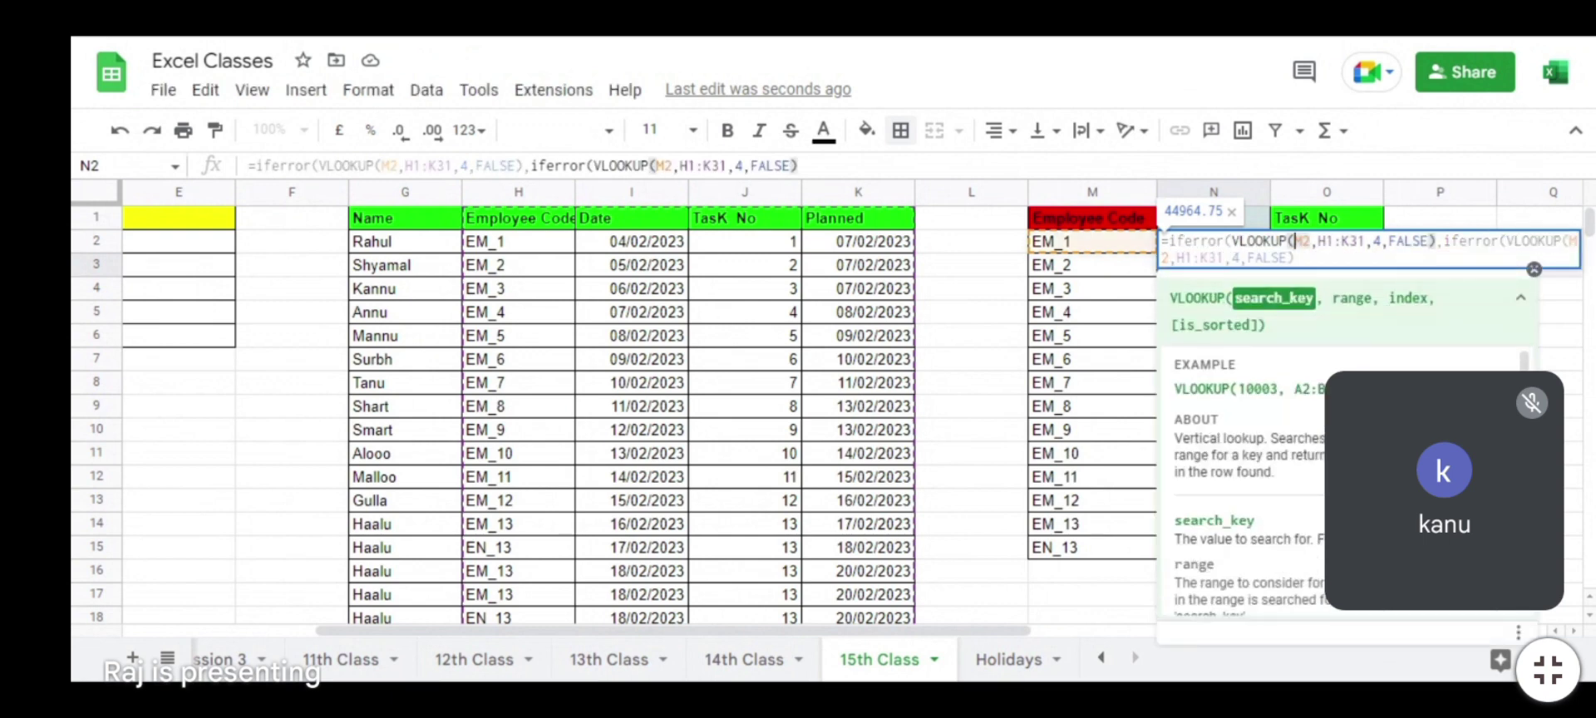
Step: Review the arguments of the pasted VLOOKUP in N2, including its lookup range
{"action": "key", "text": "Left"}
{"action": "key", "text": "Left"}
{"action": "key", "text": "Left"}
{"action": "key", "text": "Left"}
{"action": "key", "text": "Left"}
{"action": "key", "text": "Left"}
{"action": "key", "text": "Left"}
{"action": "key", "text": "Left"}
{"action": "key", "text": "Left"}
{"action": "key", "text": "Left"}
{"action": "key", "text": "Left"}
{"action": "key", "text": "Left"}
{"action": "key", "text": "Left"}
{"action": "key", "text": "Left"}
{"action": "key", "text": "Left"}
{"action": "key", "text": "Left"}
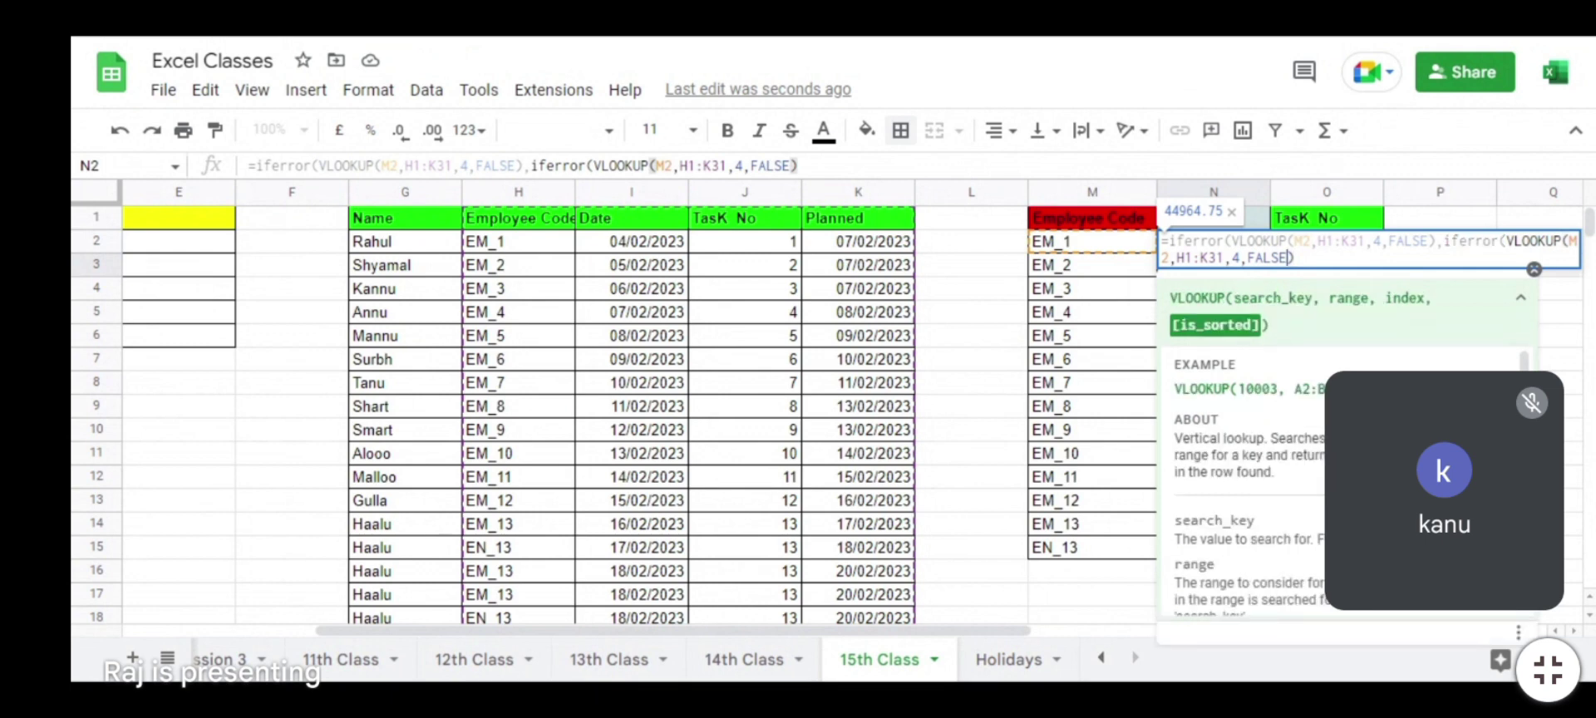
{"action": "key", "text": "Right"}
{"action": "key", "text": "Right"}
{"action": "key", "text": "Right"}
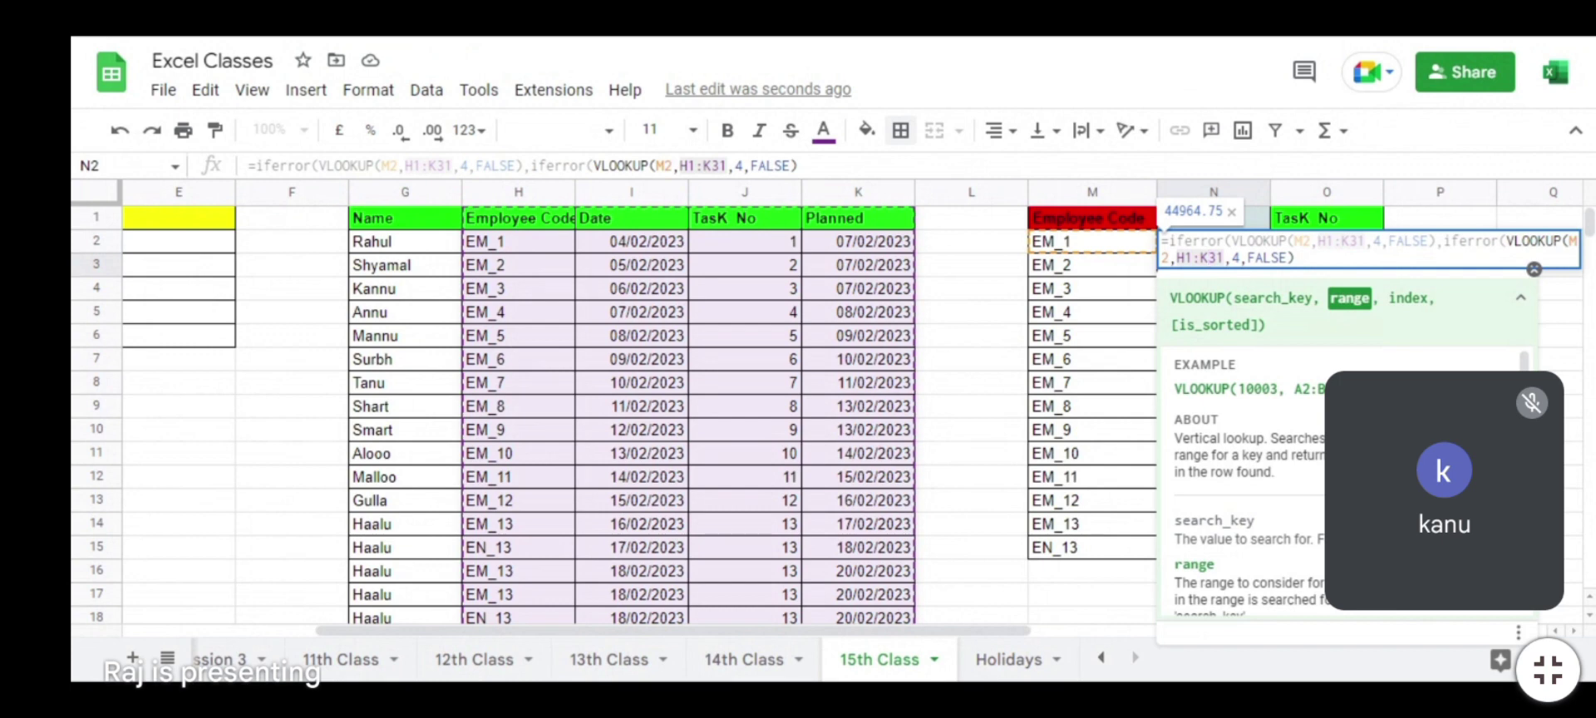
Step: Insert "No data" as the error value right after the first VLOOKUP in the N2 formula, before the second iferror
{"action": "key", "text": "Left"}
{"action": "key", "text": "Left"}
{"action": "key", "text": "Left"}
{"action": "key", "text": "Left"}
{"action": "key", "text": "Left"}
{"action": "key", "text": "Left"}
{"action": "key", "text": "Left"}
{"action": "key", "text": "Left"}
{"action": "key", "text": "Left"}
{"action": "key", "text": "Left"}
{"action": "key", "text": "Left"}
{"action": "key", "text": "Left"}
{"action": "key", "text": "Left"}
{"action": "key", "text": "Left"}
{"action": "key", "text": "Left"}
{"action": "key", "text": "Left"}
{"action": "key", "text": "Left"}
{"action": "key", "text": "Left"}
{"action": "key", "text": "Left"}
{"action": "key", "text": "Left"}
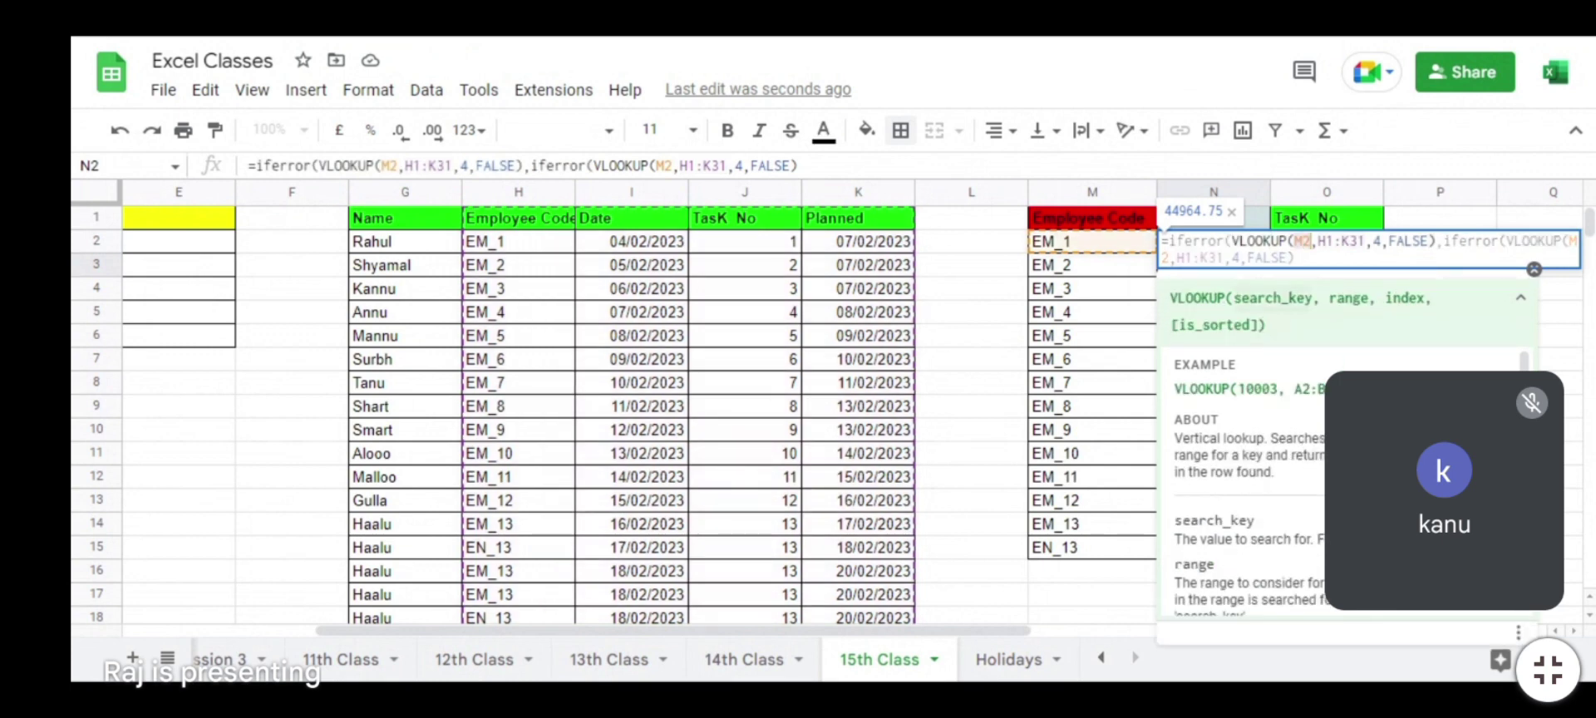
{"action": "key", "text": "Right"}
{"action": "key", "text": "Right"}
{"action": "key", "text": "Right"}
{"action": "key", "text": "Right"}
{"action": "key", "text": "Right"}
{"action": "key", "text": "Right"}
{"action": "key", "text": "Right"}
{"action": "key", "text": "Right"}
{"action": "key", "text": "Right"}
{"action": "key", "text": "Right"}
{"action": "key", "text": "Right"}
{"action": "key", "text": "Right"}
{"action": "key", "text": "Right"}
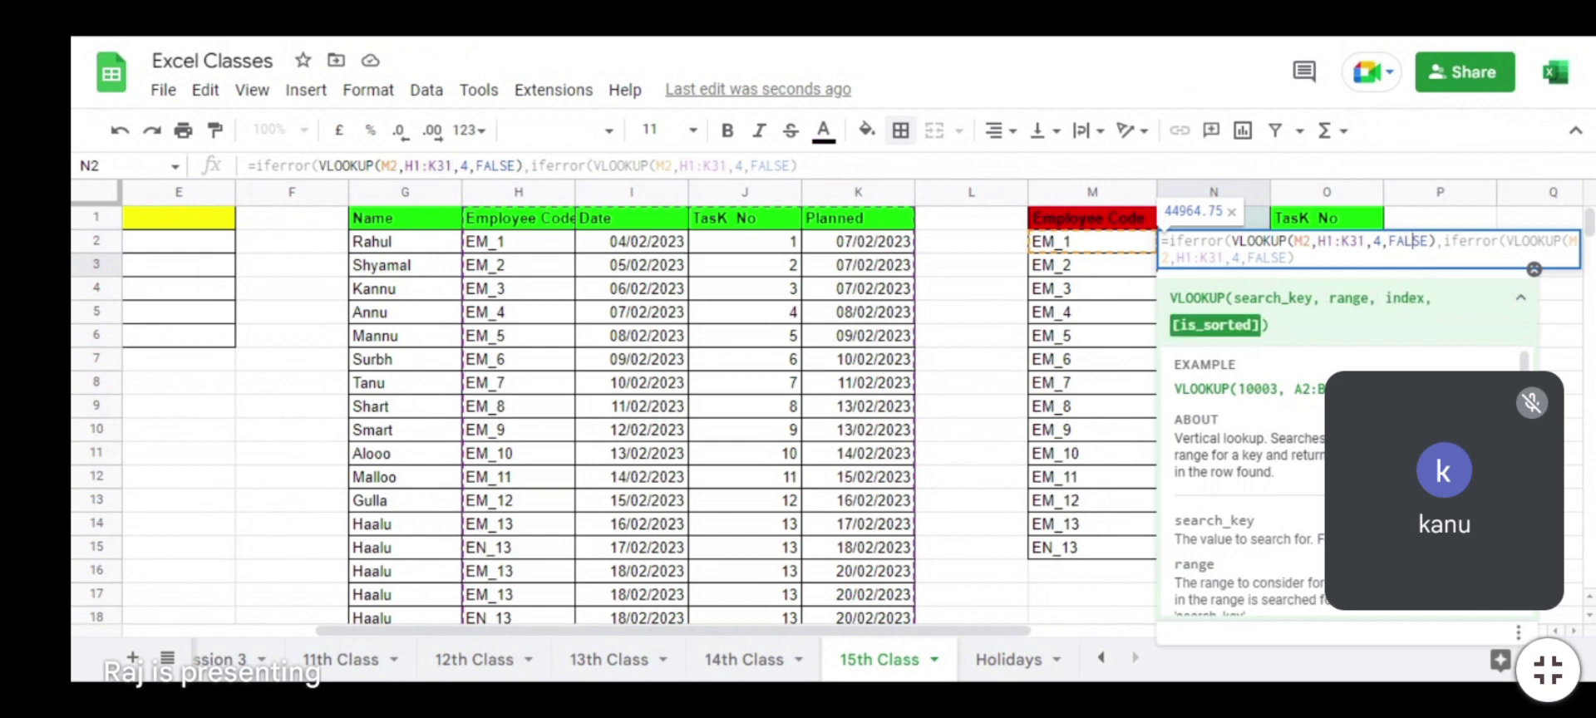
{"action": "key", "text": "Right"}
{"action": "key", "text": "Right"}
{"action": "key", "text": "Right"}
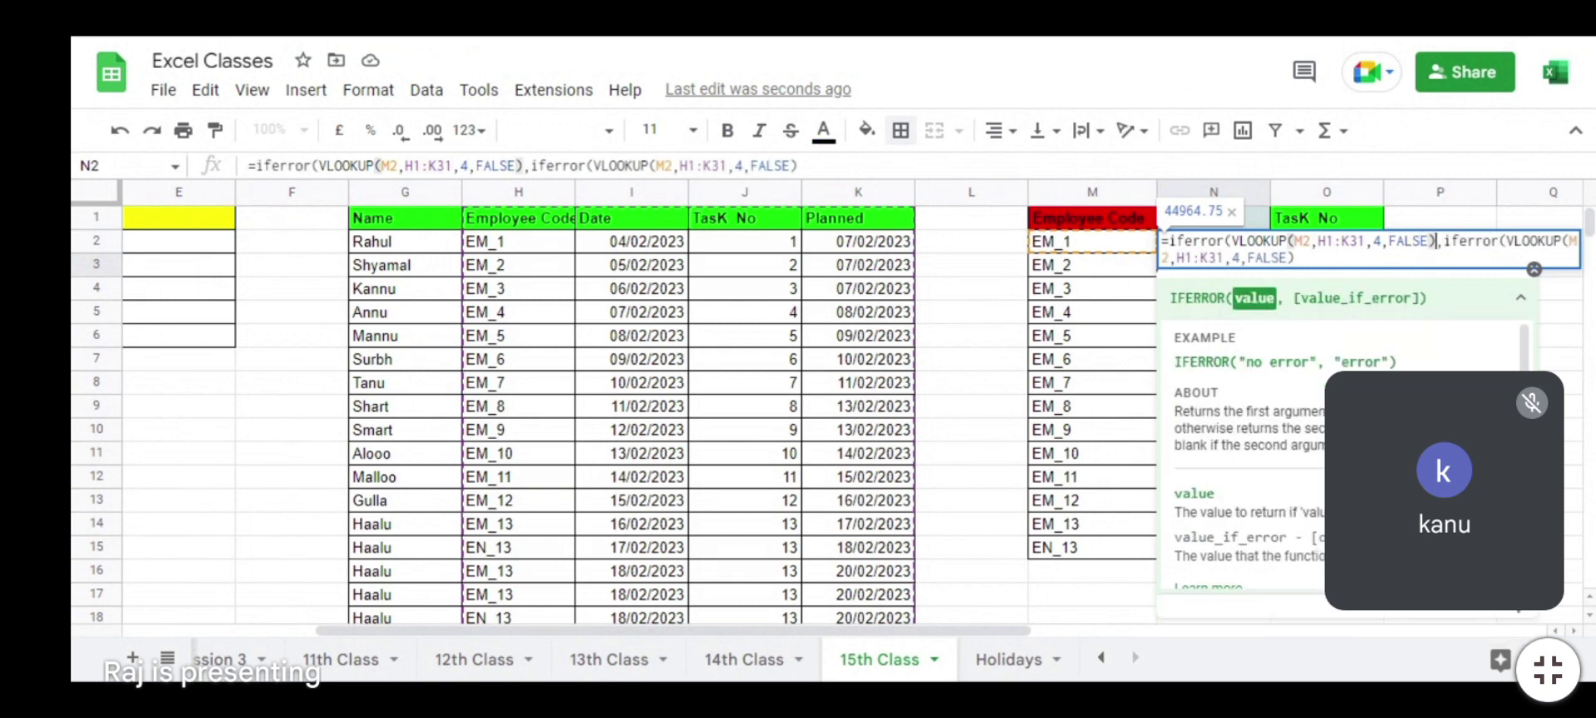
{"action": "type", "text": ","}
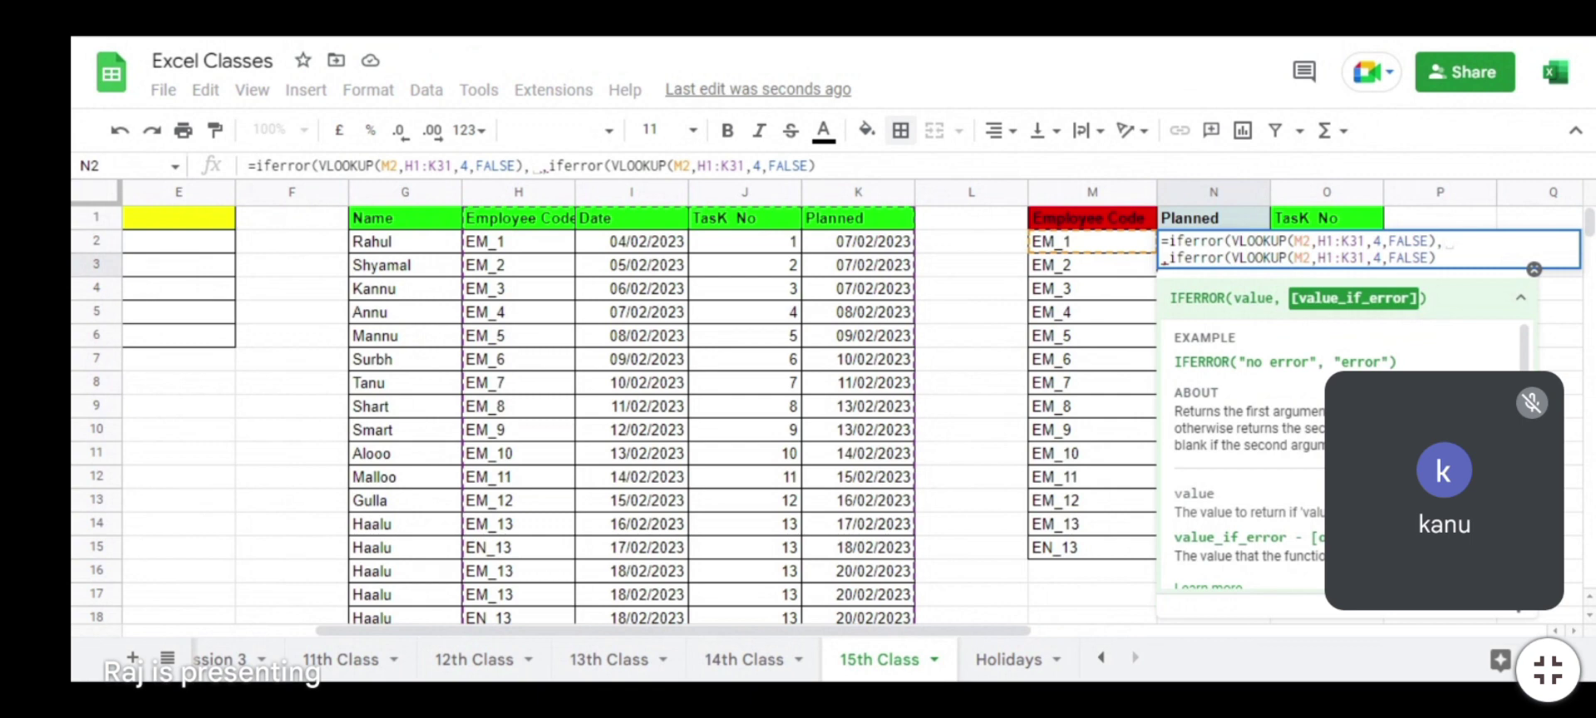
{"action": "type", "text": "n"}
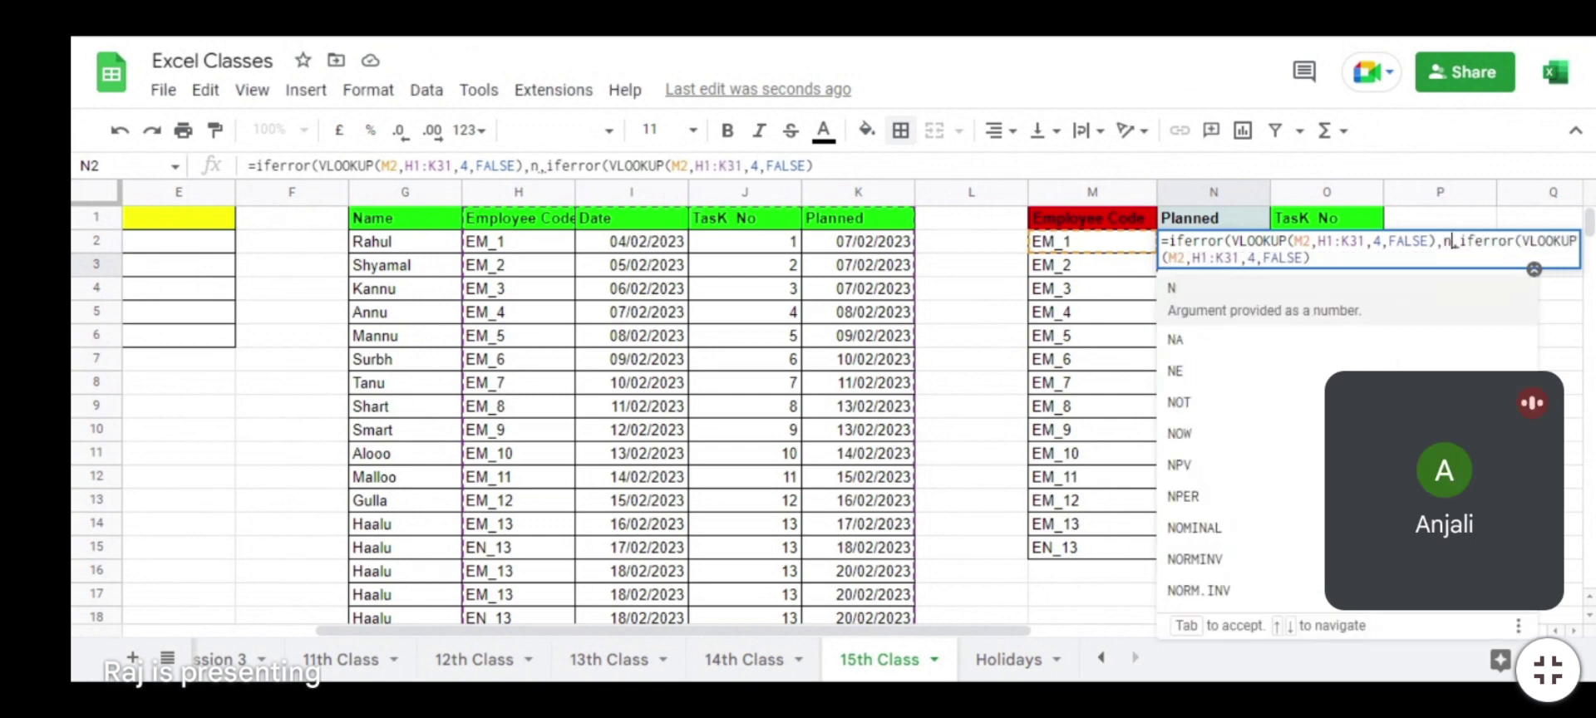
{"action": "key", "text": "BackSpace"}
{"action": "type", "text": "N1'"}
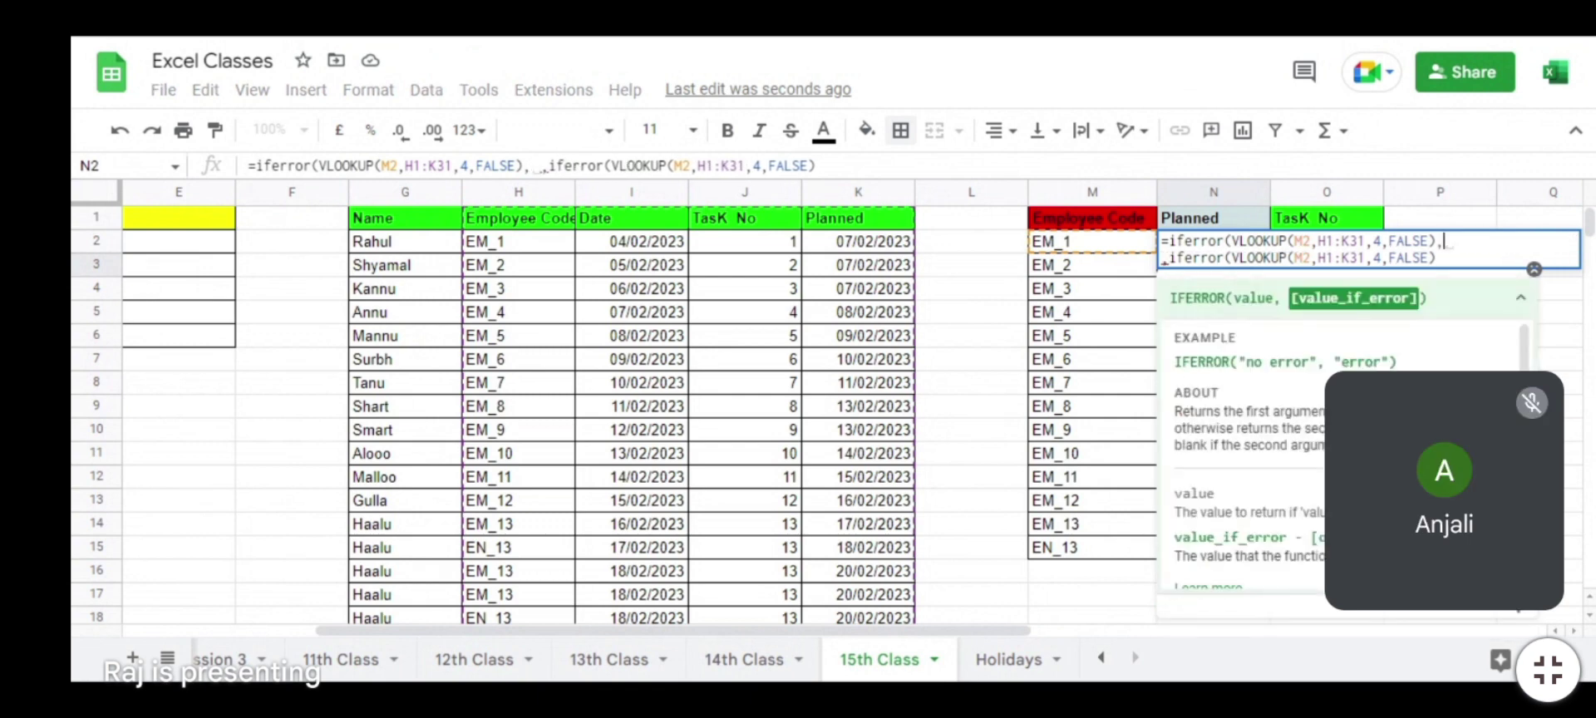
{"action": "key", "text": "BackSpace"}
{"action": "key", "text": "BackSpace"}
{"action": "key", "text": "BackSpace"}
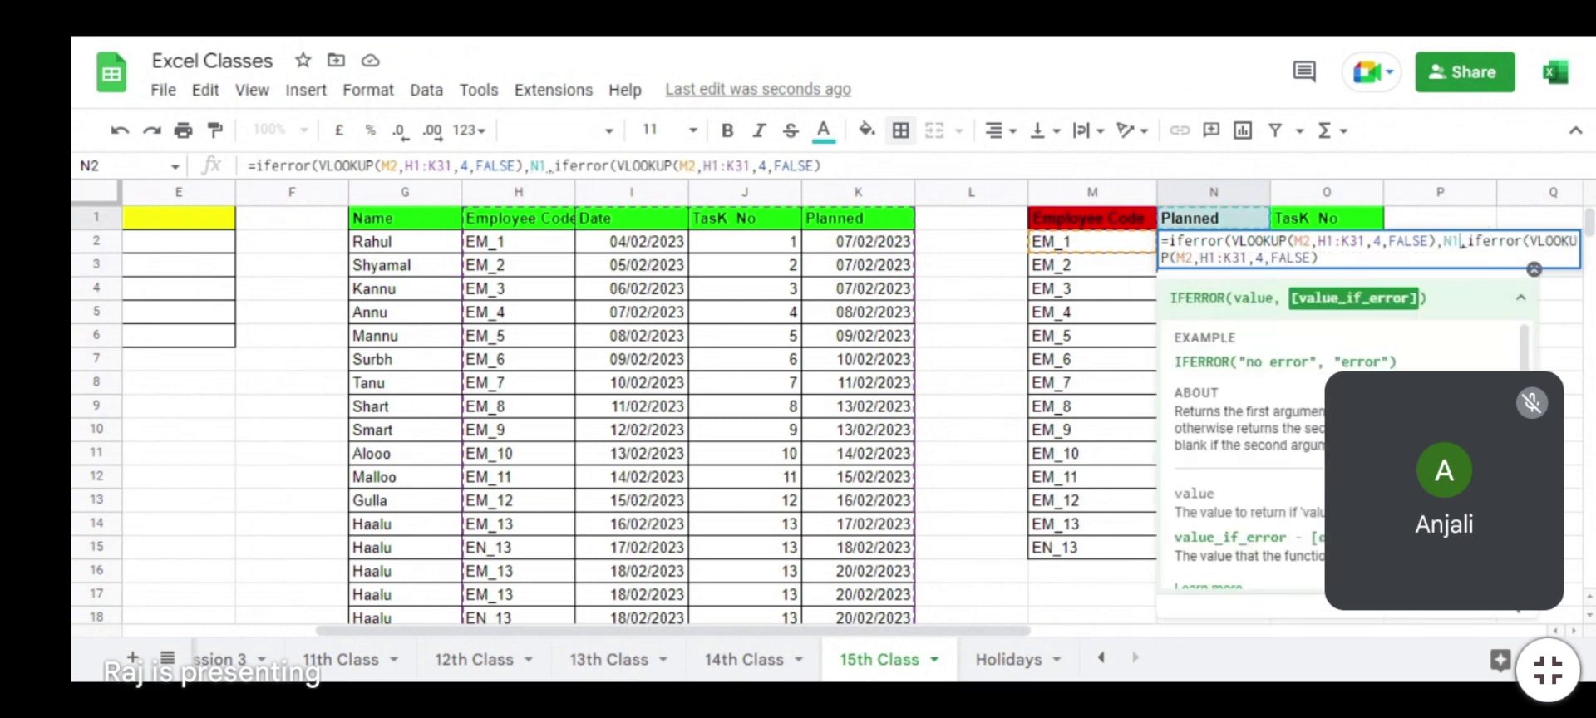
{"action": "type", "text": "\""}
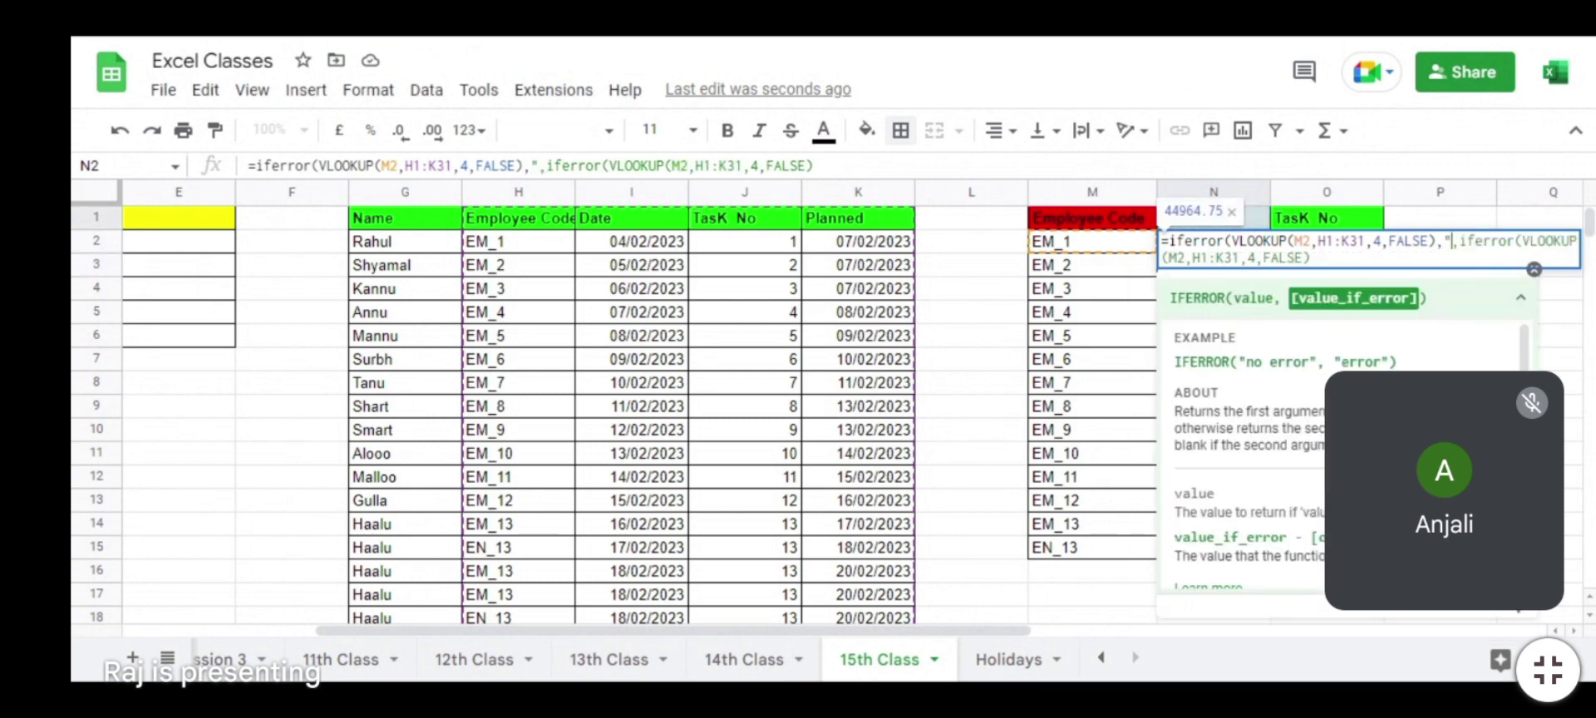
{"action": "type", "text": "Np"}
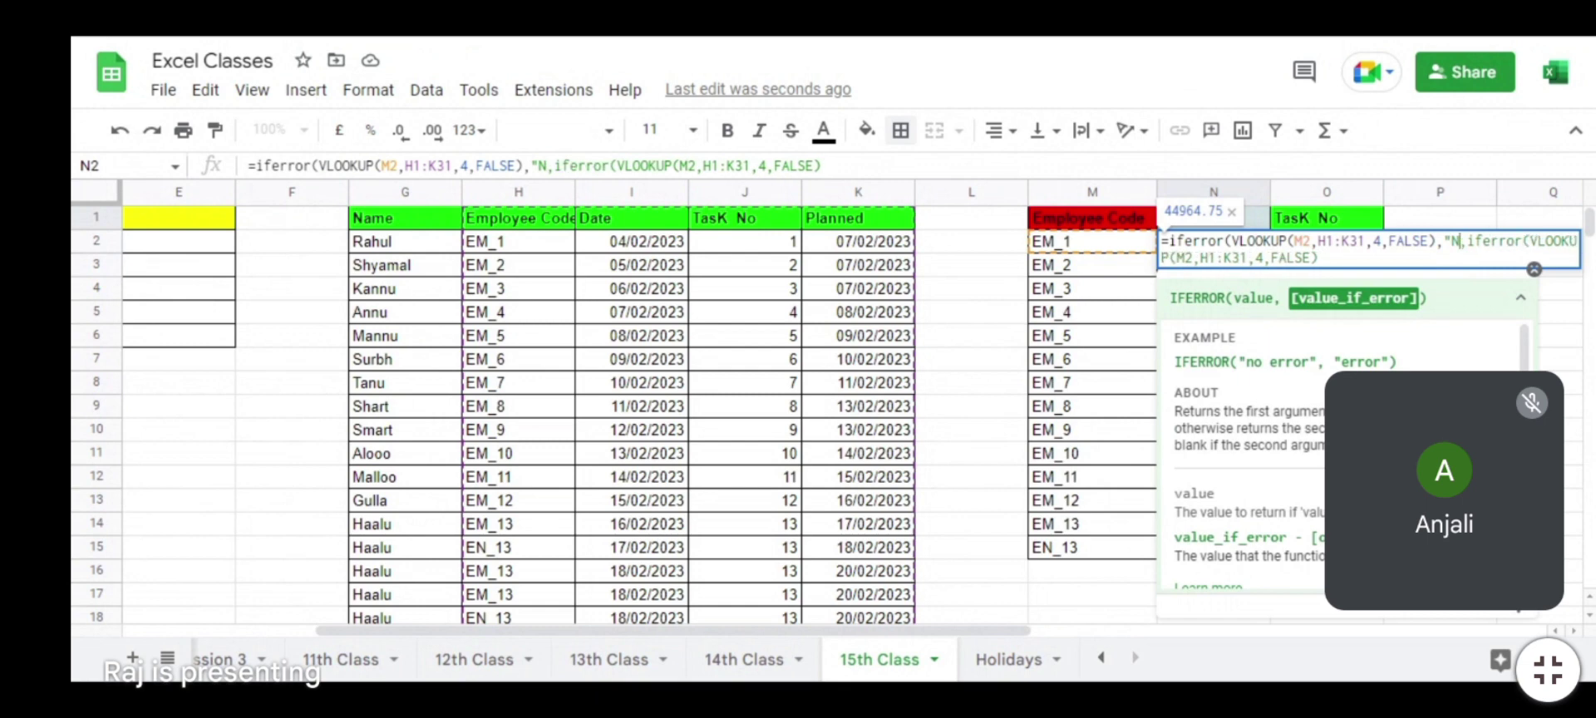
{"action": "key", "text": "BackSpace"}
{"action": "type", "text": "o data"}
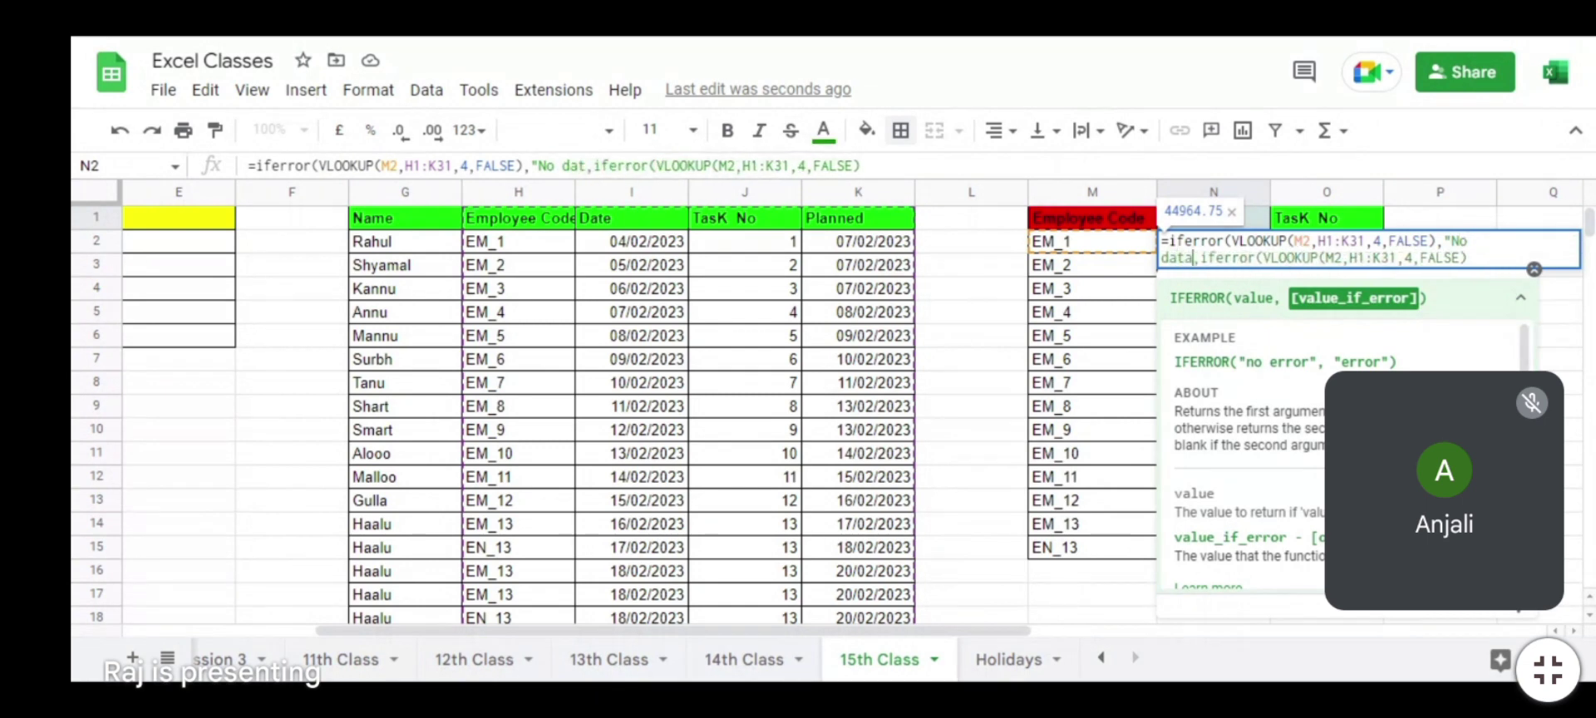
{"action": "type", "text": "\", "}
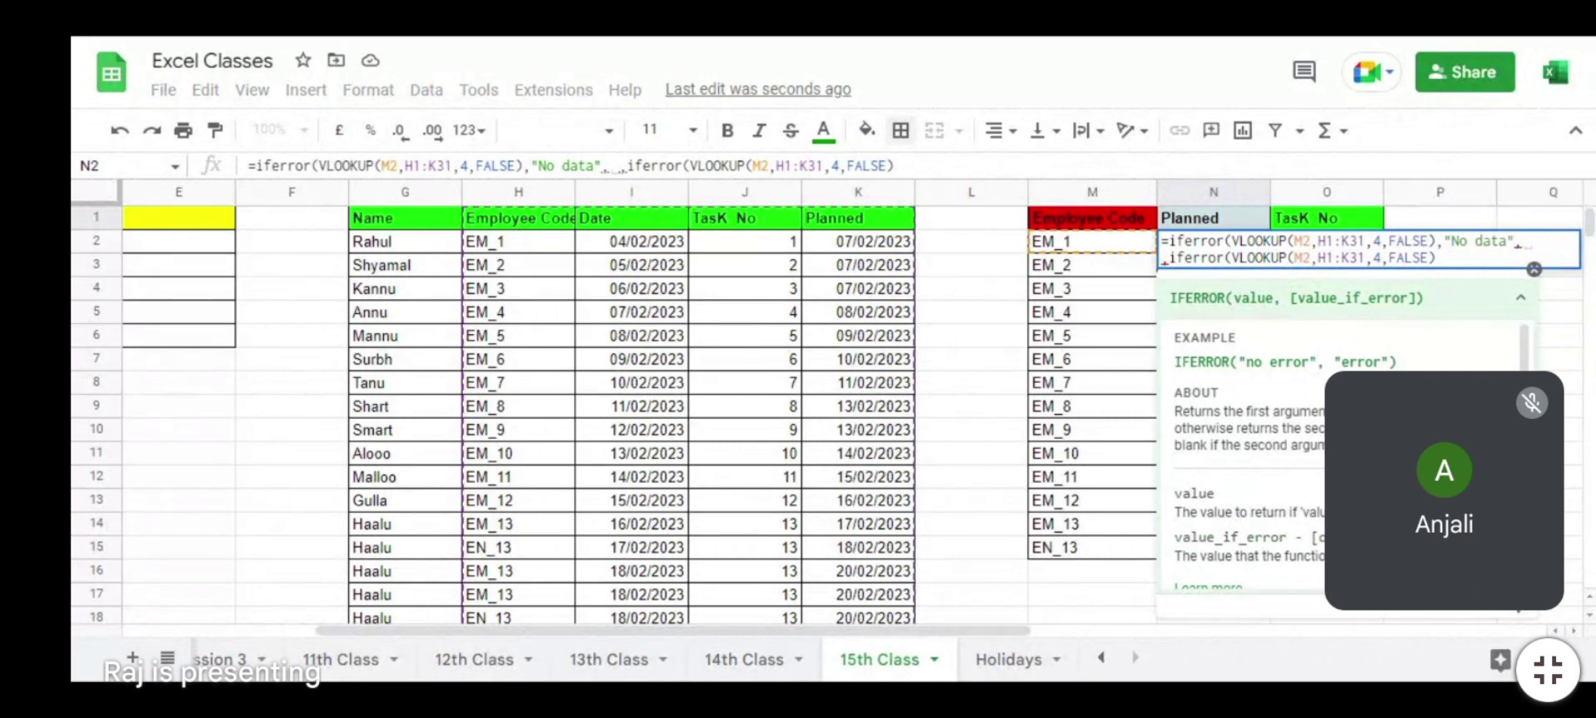
{"action": "type", "text": "N3"}
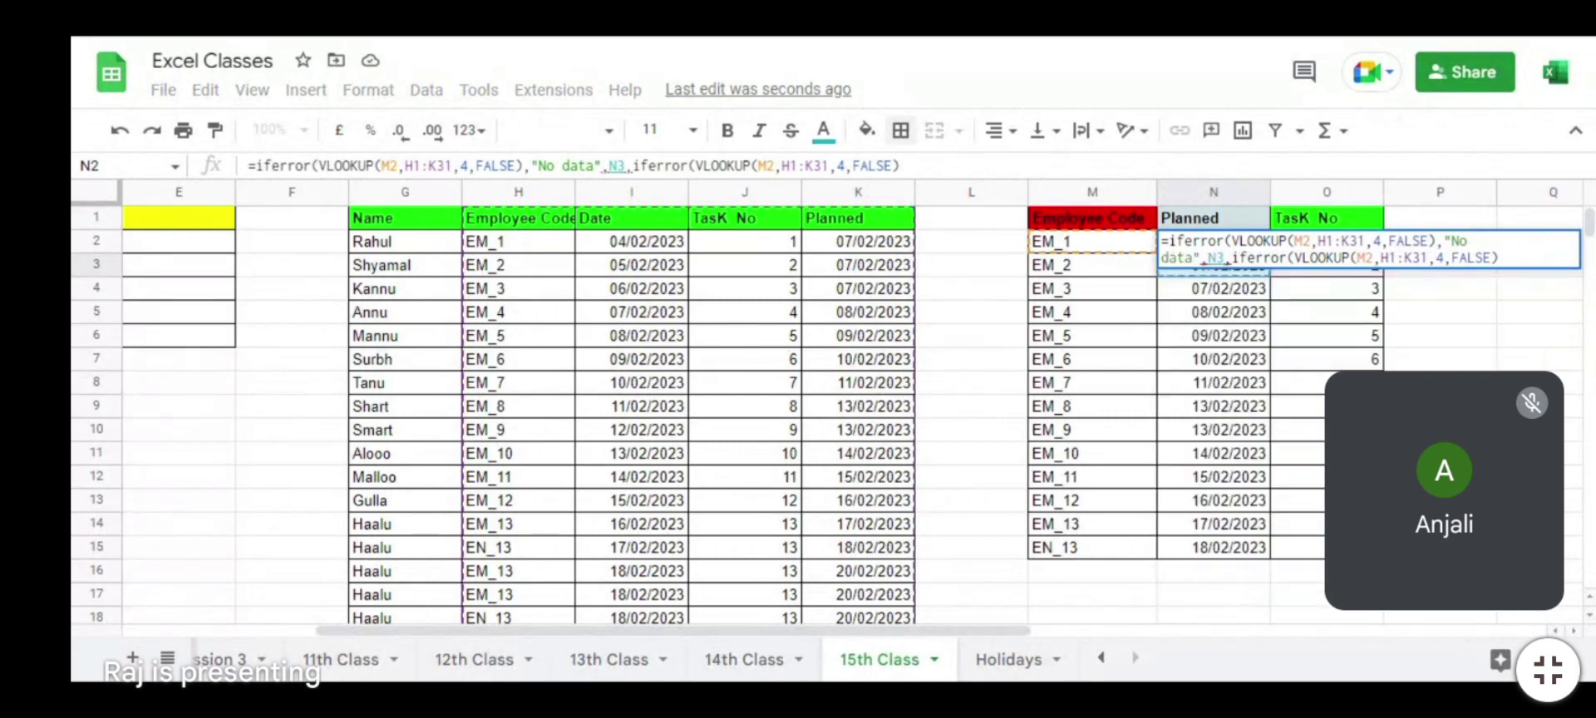
{"action": "key", "text": "BackSpace"}
{"action": "key", "text": "BackSpace"}
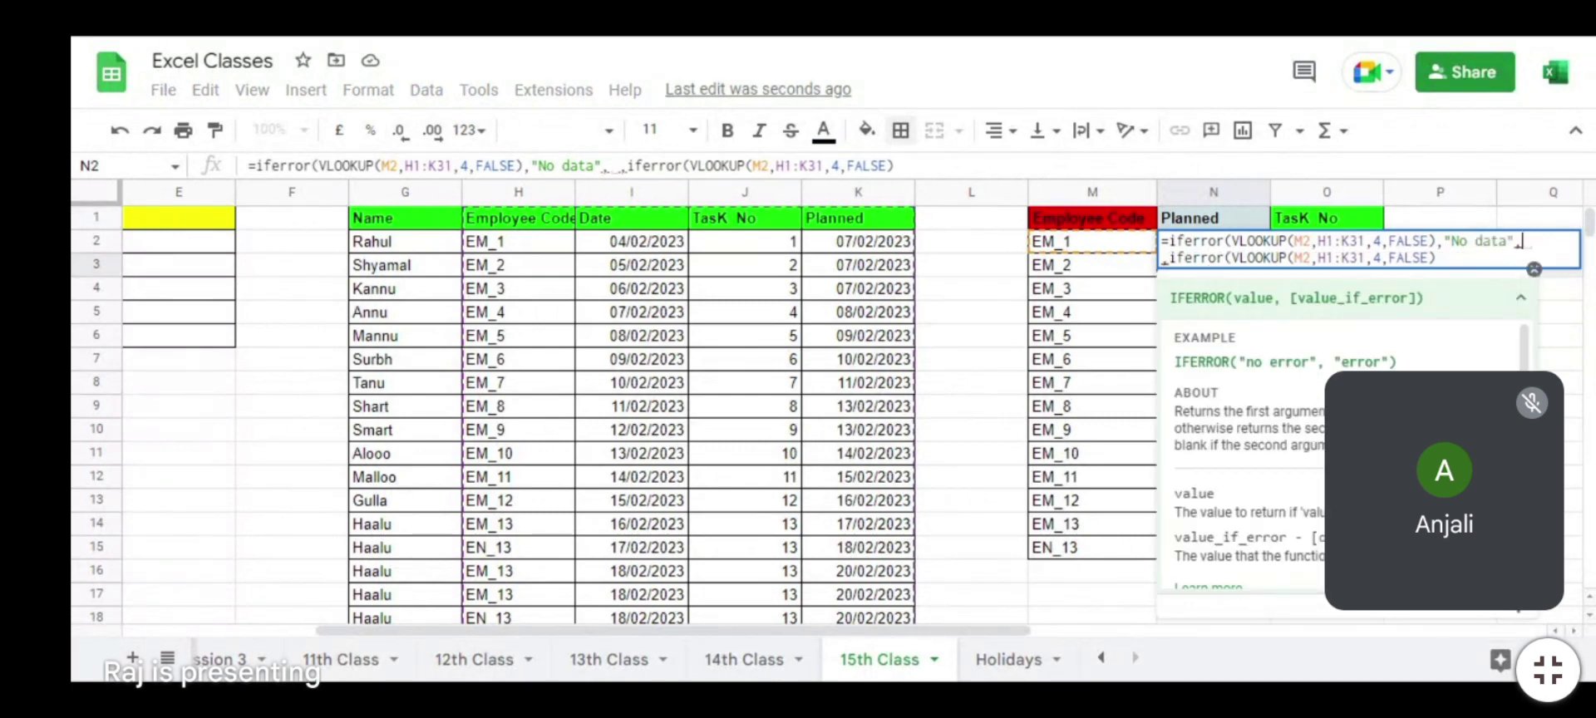
{"action": "key", "text": "BackSpace"}
{"action": "key", "text": "BackSpace"}
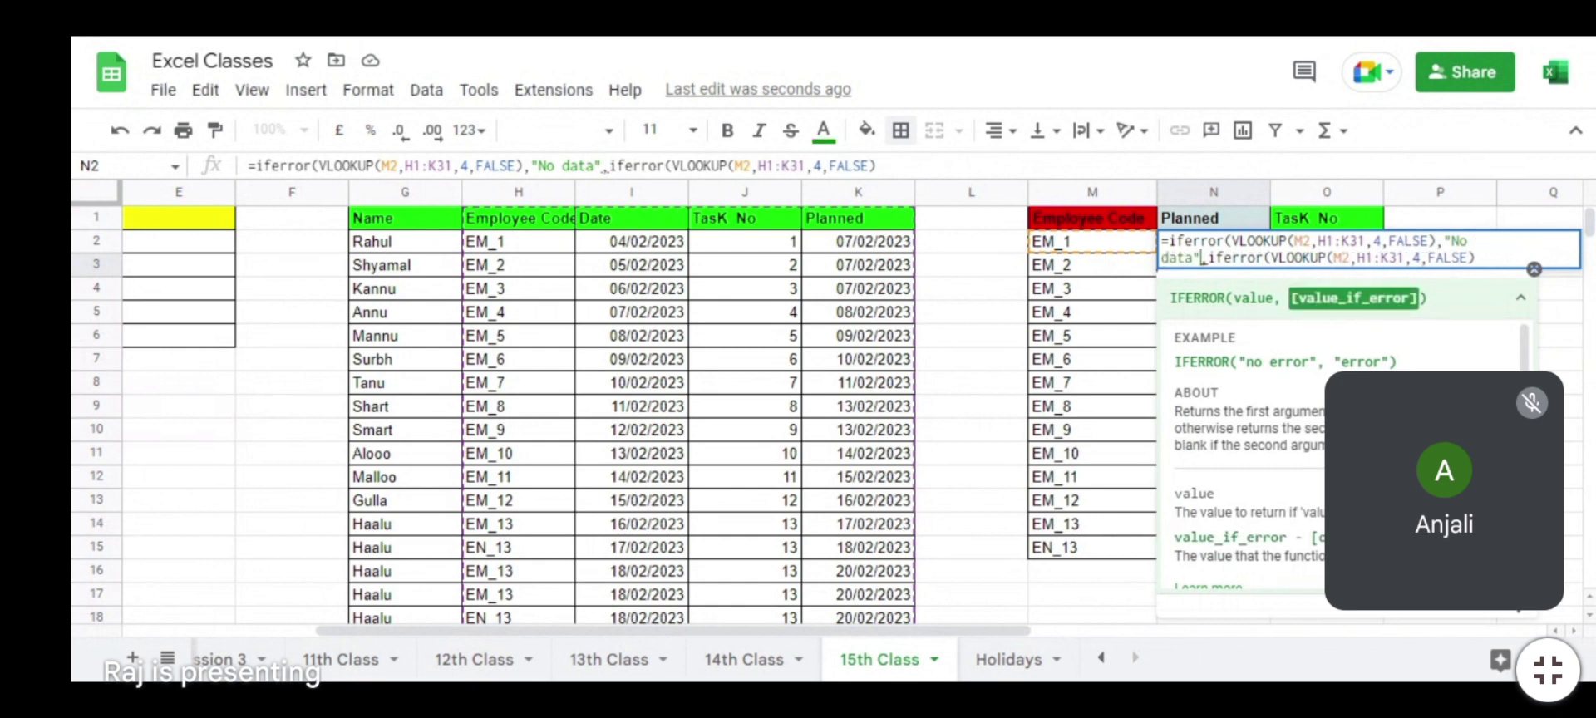
Step: Review the arguments of the second VLOOKUP inside the nested iferror of the N2 formula
{"action": "key", "text": "Right"}
{"action": "key", "text": "Right"}
{"action": "key", "text": "Right"}
{"action": "key", "text": "Right"}
{"action": "key", "text": "Right"}
{"action": "key", "text": "Right"}
{"action": "key", "text": "Right"}
{"action": "key", "text": "Right"}
{"action": "key", "text": "Right"}
{"action": "key", "text": "Right"}
{"action": "key", "text": "Right"}
{"action": "key", "text": "Right"}
{"action": "key", "text": "Right"}
{"action": "key", "text": "Right"}
{"action": "key", "text": "Right"}
{"action": "key", "text": "Right"}
{"action": "key", "text": "Right"}
{"action": "key", "text": "Right"}
{"action": "key", "text": "Right"}
{"action": "key", "text": "Right"}
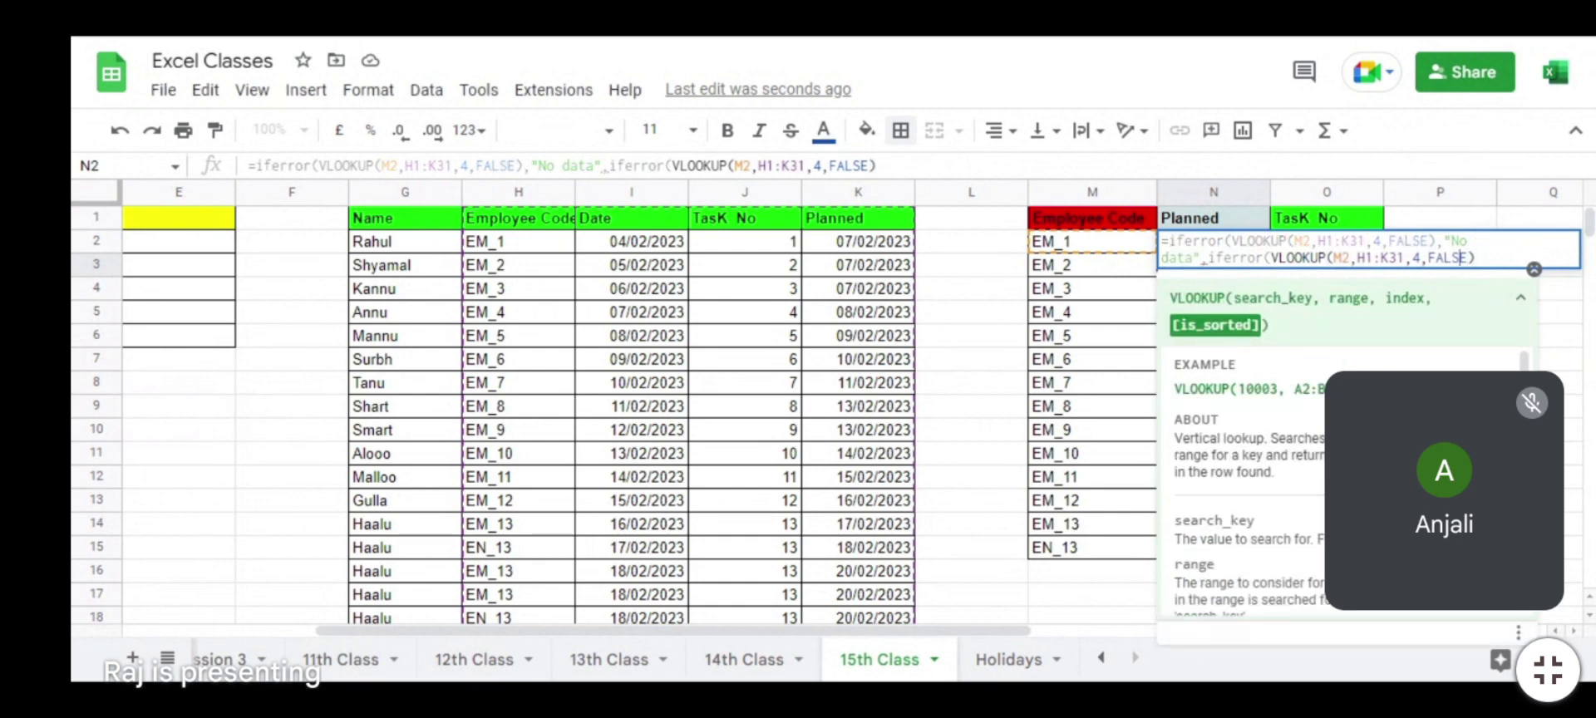
{"action": "key", "text": "Left"}
{"action": "key", "text": "Left"}
{"action": "key", "text": "Left"}
{"action": "key", "text": "Left"}
{"action": "key", "text": "Left"}
{"action": "key", "text": "Left"}
{"action": "key", "text": "Left"}
{"action": "key", "text": "Left"}
{"action": "key", "text": "Left"}
{"action": "key", "text": "Left"}
{"action": "key", "text": "Left"}
{"action": "key", "text": "Left"}
{"action": "key", "text": "Left"}
{"action": "key", "text": "Left"}
{"action": "key", "text": "Left"}
{"action": "key", "text": "Left"}
{"action": "key", "text": "Left"}
{"action": "key", "text": "Left"}
{"action": "key", "text": "Left"}
{"action": "key", "text": "Left"}
Step: Remove the "No data" argument from the N2 formula, keep one comma before the second iferror, and commit the formula
{"action": "key", "text": "BackSpace"}
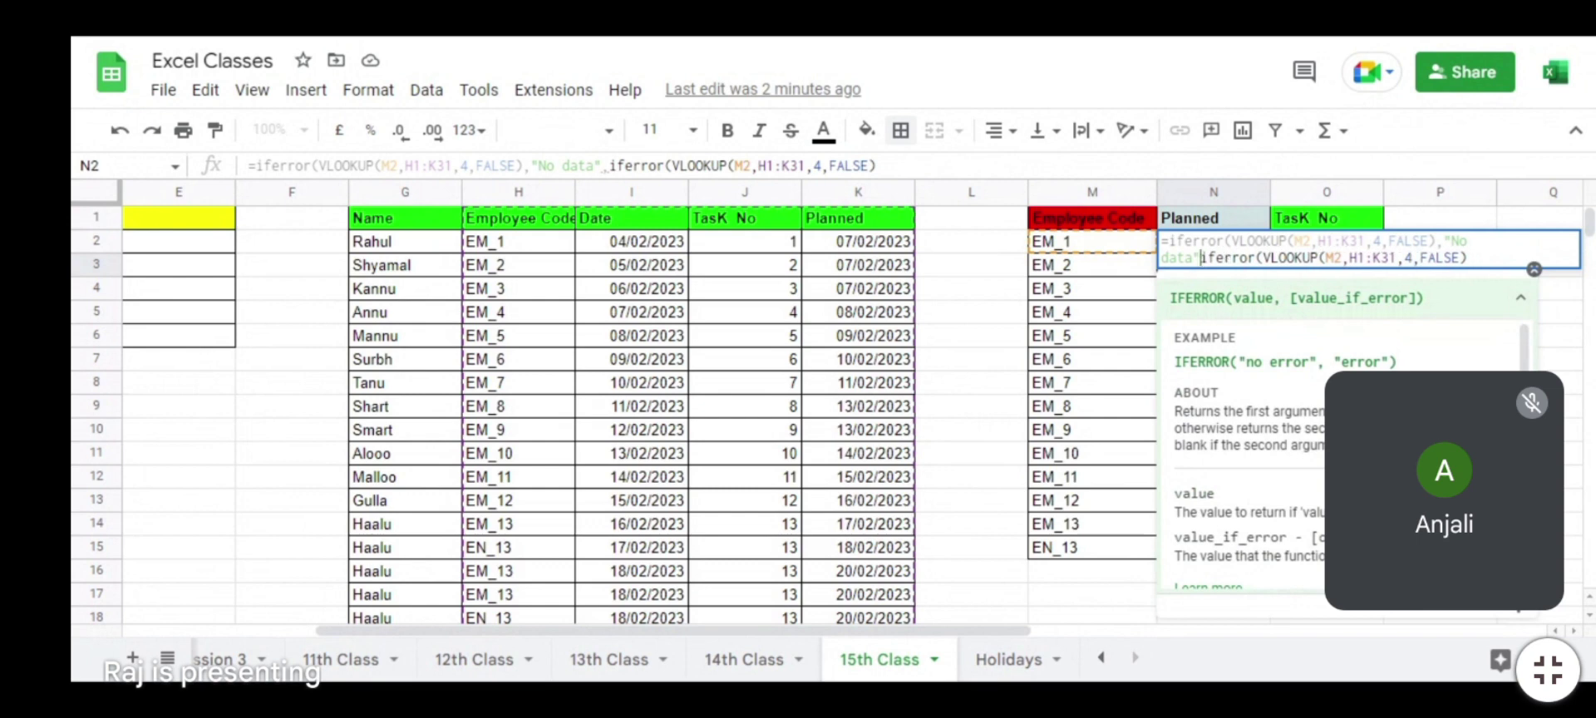
{"action": "key", "text": "BackSpace"}
{"action": "key", "text": "BackSpace"}
{"action": "key", "text": "BackSpace"}
{"action": "key", "text": "BackSpace"}
{"action": "key", "text": "BackSpace"}
{"action": "key", "text": "BackSpace"}
{"action": "key", "text": "BackSpace"}
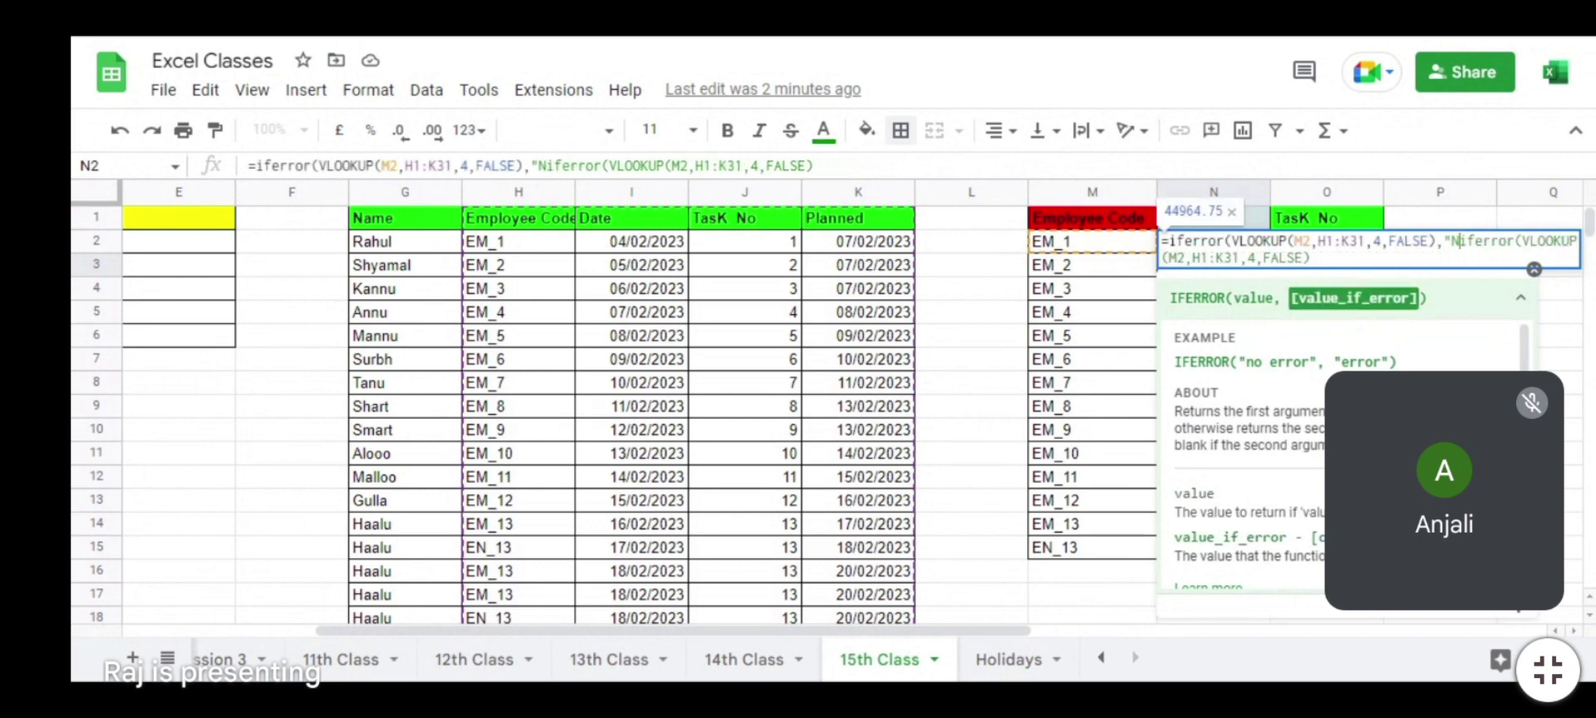
{"action": "key", "text": "BackSpace"}
{"action": "key", "text": "BackSpace"}
{"action": "key", "text": "BackSpace"}
{"action": "type", "text": ","}
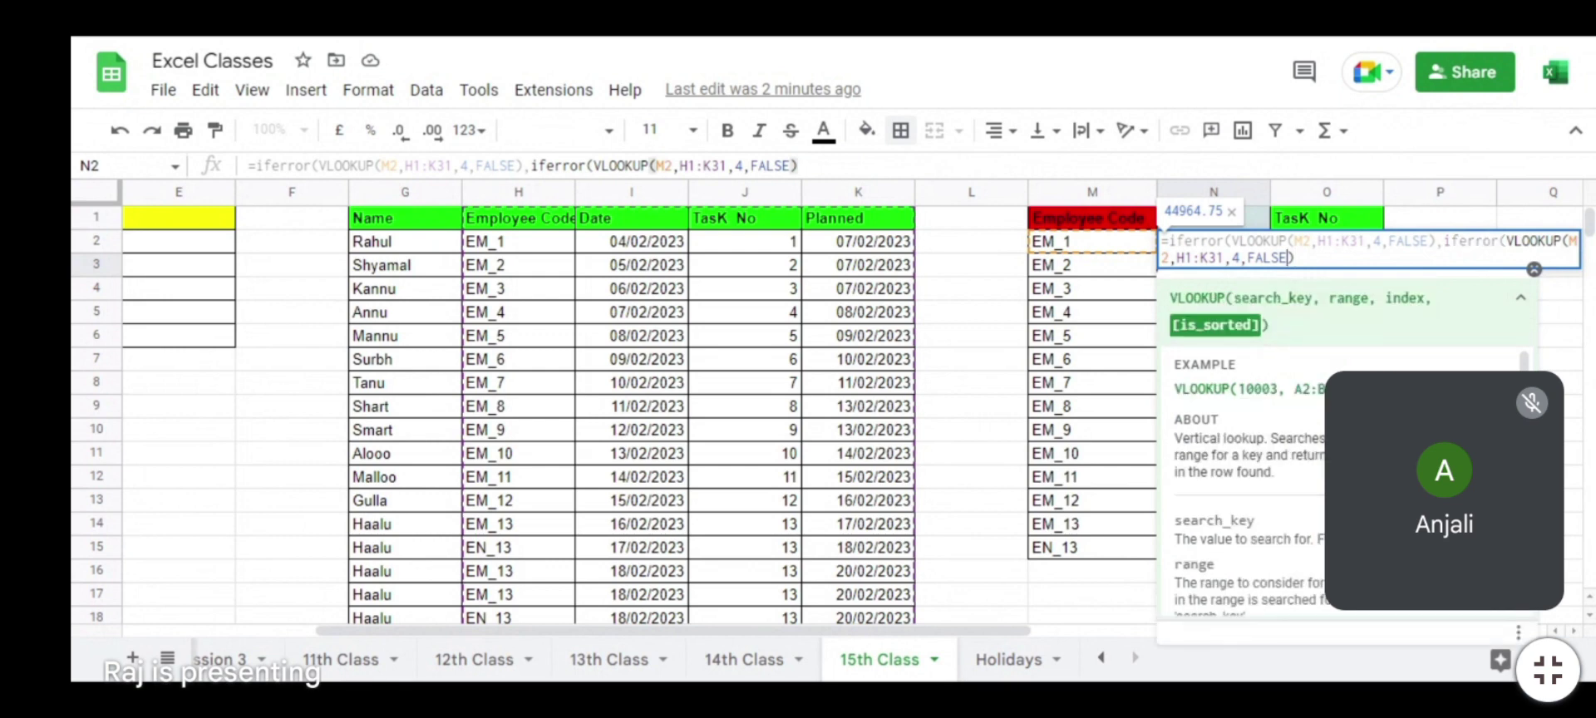
{"action": "key", "text": "Return"}
Step: Fill the nested iferror formula from N2 down through N15 in the Planned column
{"action": "key", "text": "Up"}
{"action": "key", "text": "ctrl+shift+Down"}
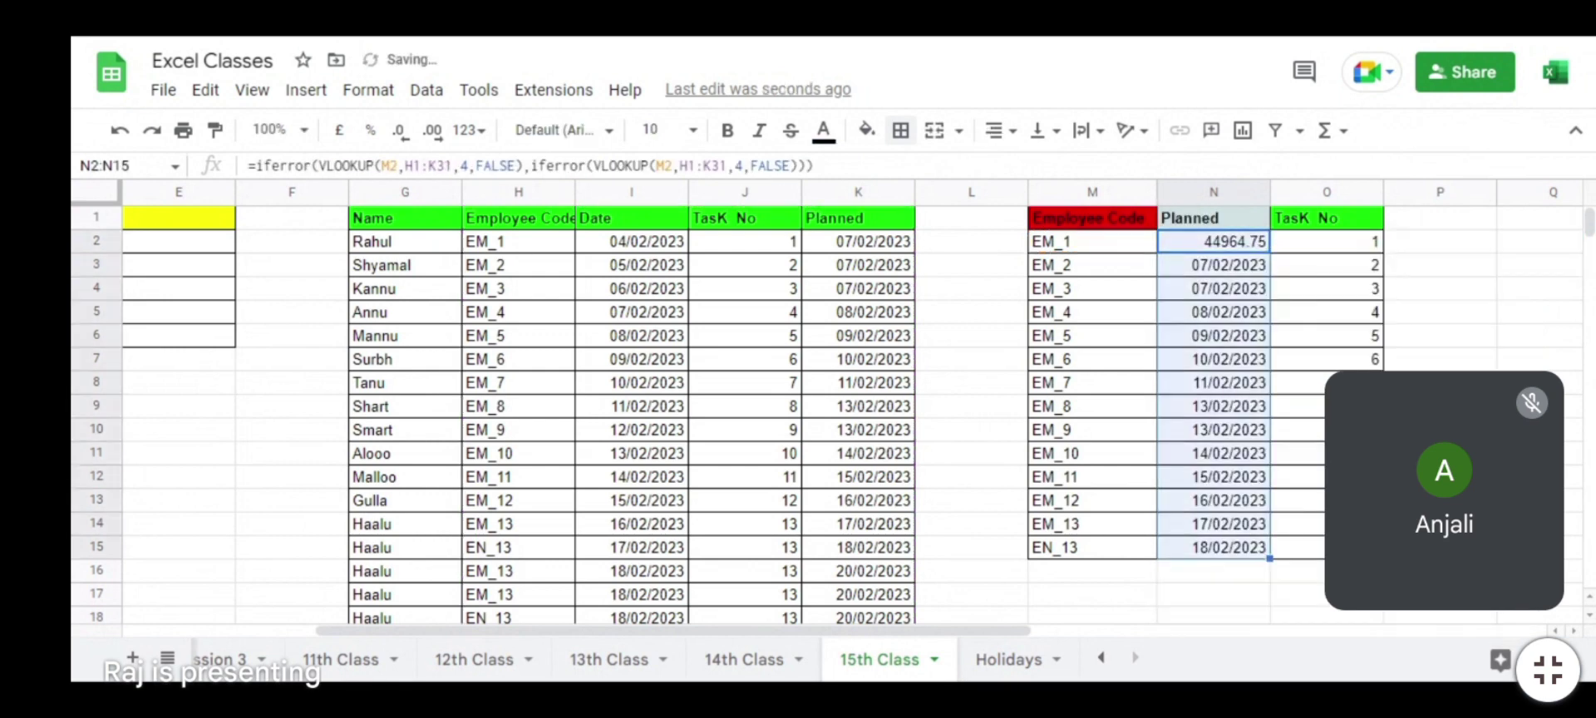
{"action": "key", "text": "ctrl+d"}
Step: Change the UNIQUE range in M2 to G2:G31 so it lists the names
{"action": "key", "text": "Up"}
{"action": "key", "text": "Left"}
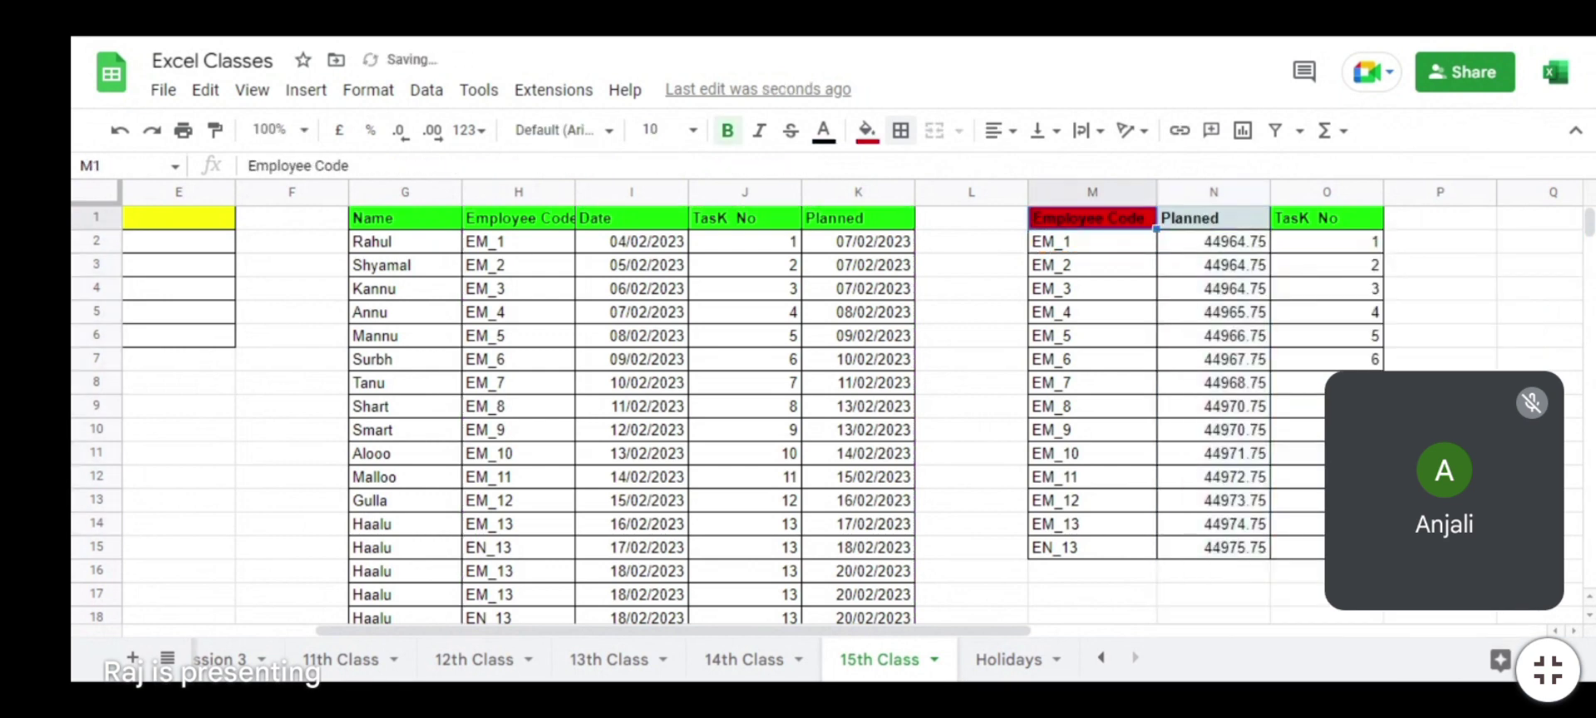
{"action": "key", "text": "Down"}
{"action": "key", "text": "Left"}
{"action": "key", "text": "Right"}
{"action": "key", "text": "F2"}
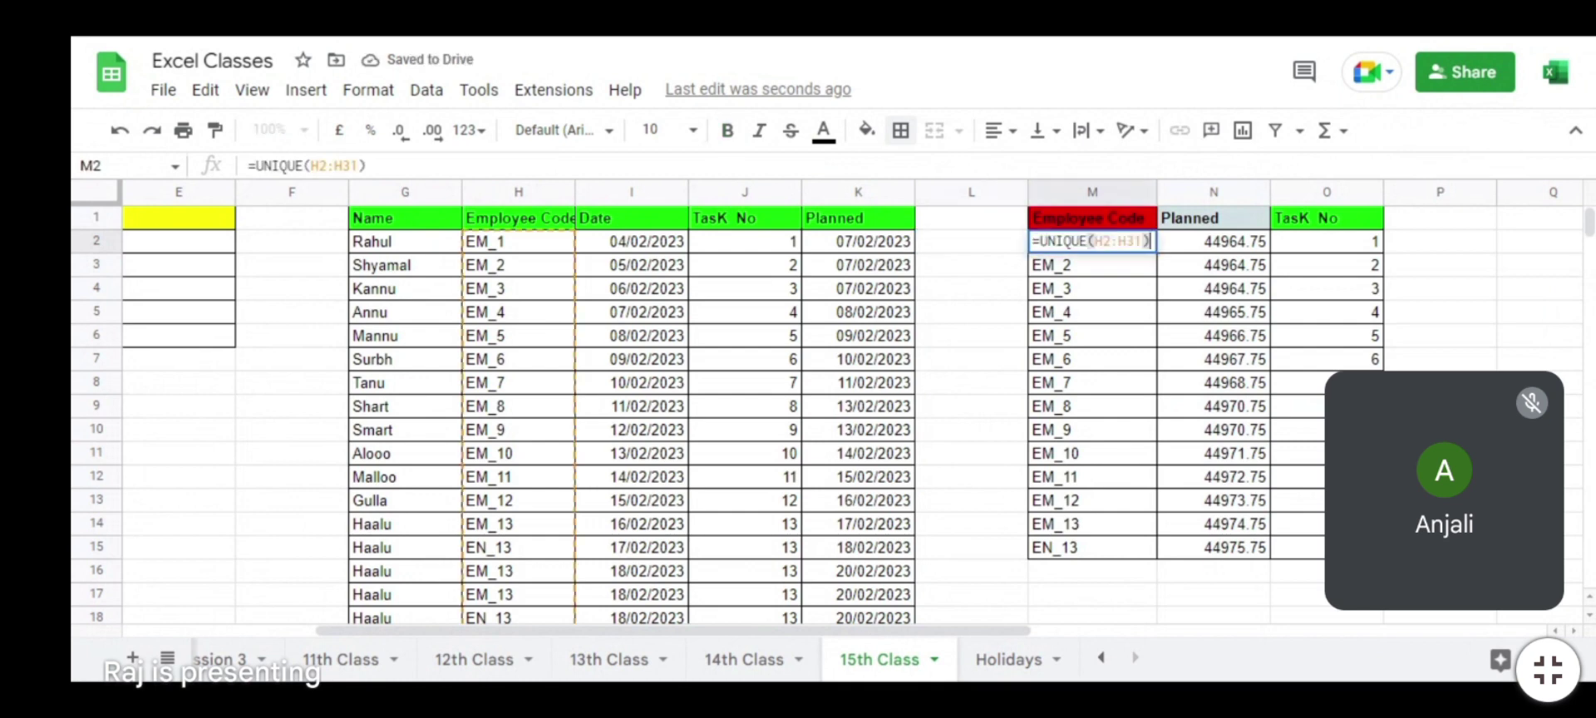
{"action": "key", "text": "Left"}
{"action": "key", "text": "Left"}
{"action": "key", "text": "Left"}
{"action": "key", "text": "Left"}
{"action": "key", "text": "Left"}
{"action": "key", "text": "Left"}
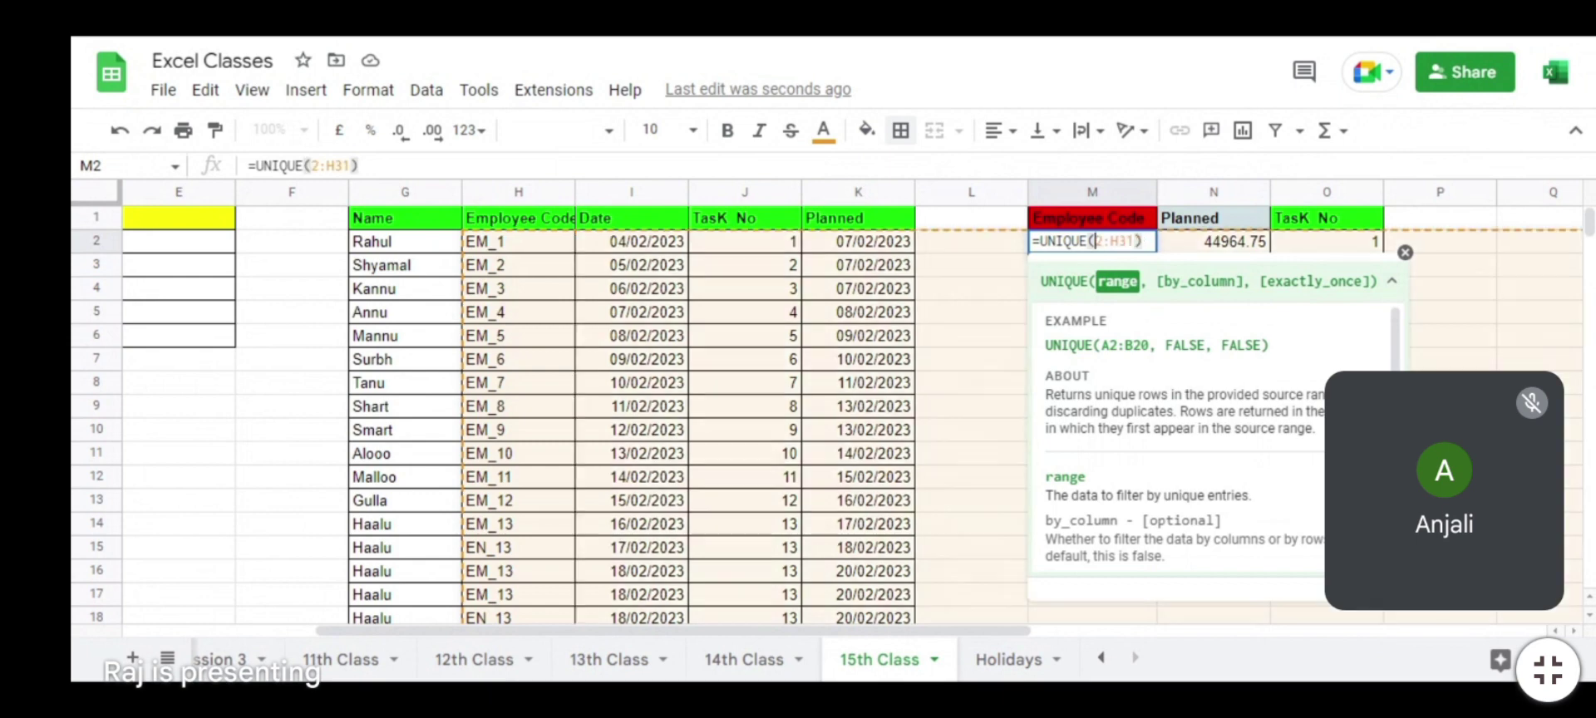
{"action": "key", "text": "BackSpace"}
{"action": "type", "text": "G"}
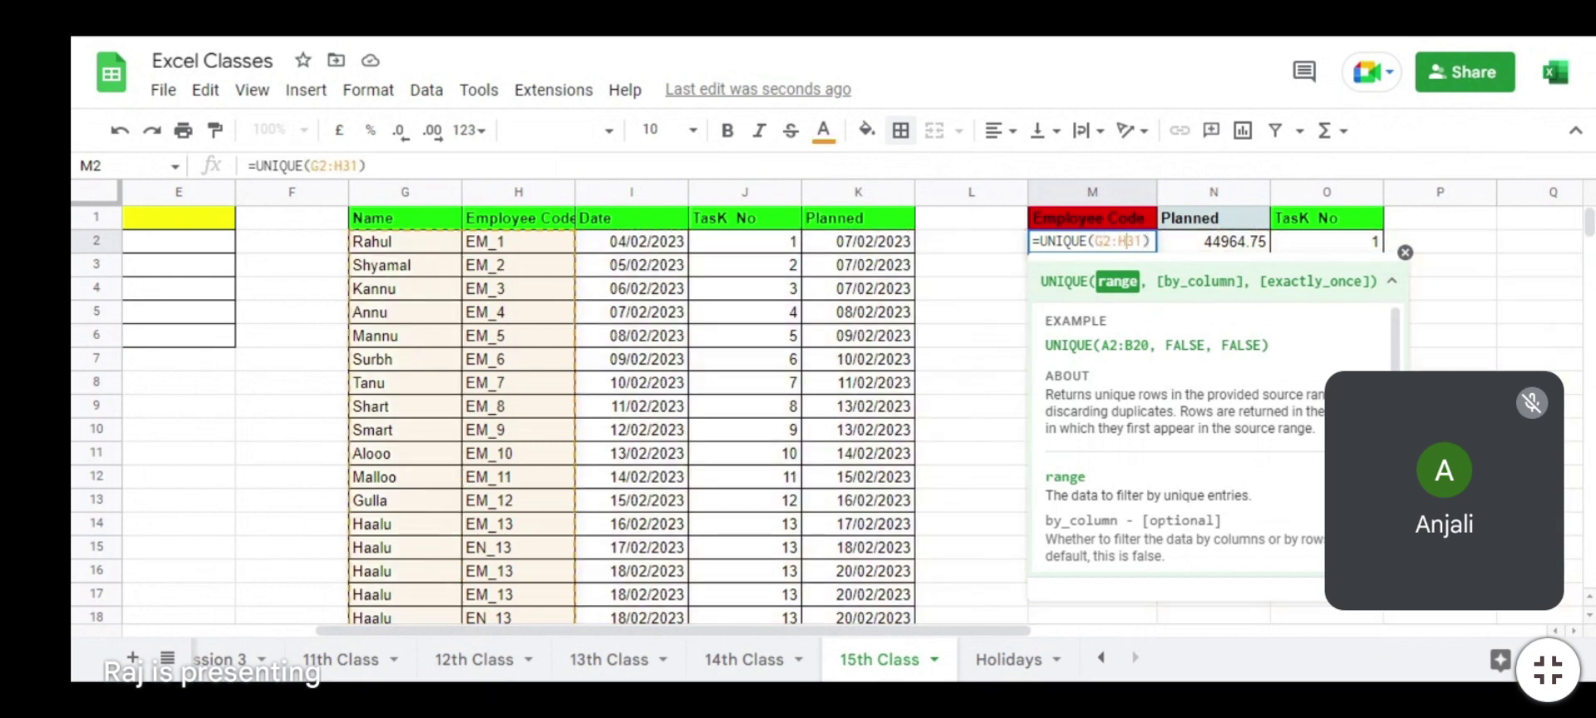
{"action": "key", "text": "BackSpace"}
{"action": "type", "text": "G"}
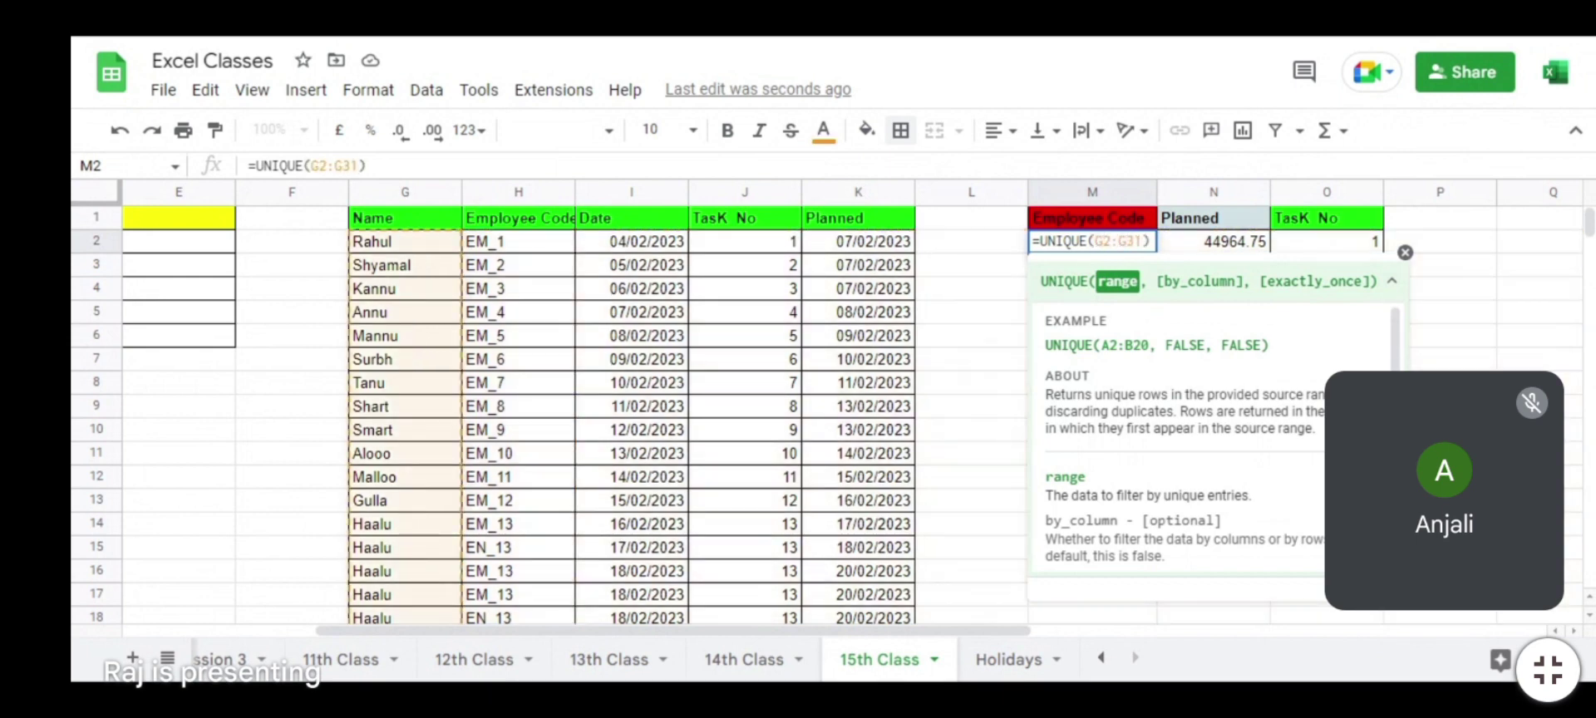
{"action": "key", "text": "Return"}
Step: Check the lookup formulas and their results in O2 and N2 against the unique list in column M
{"action": "key", "text": "Up"}
{"action": "left_click", "coordinate": [1327, 241]}
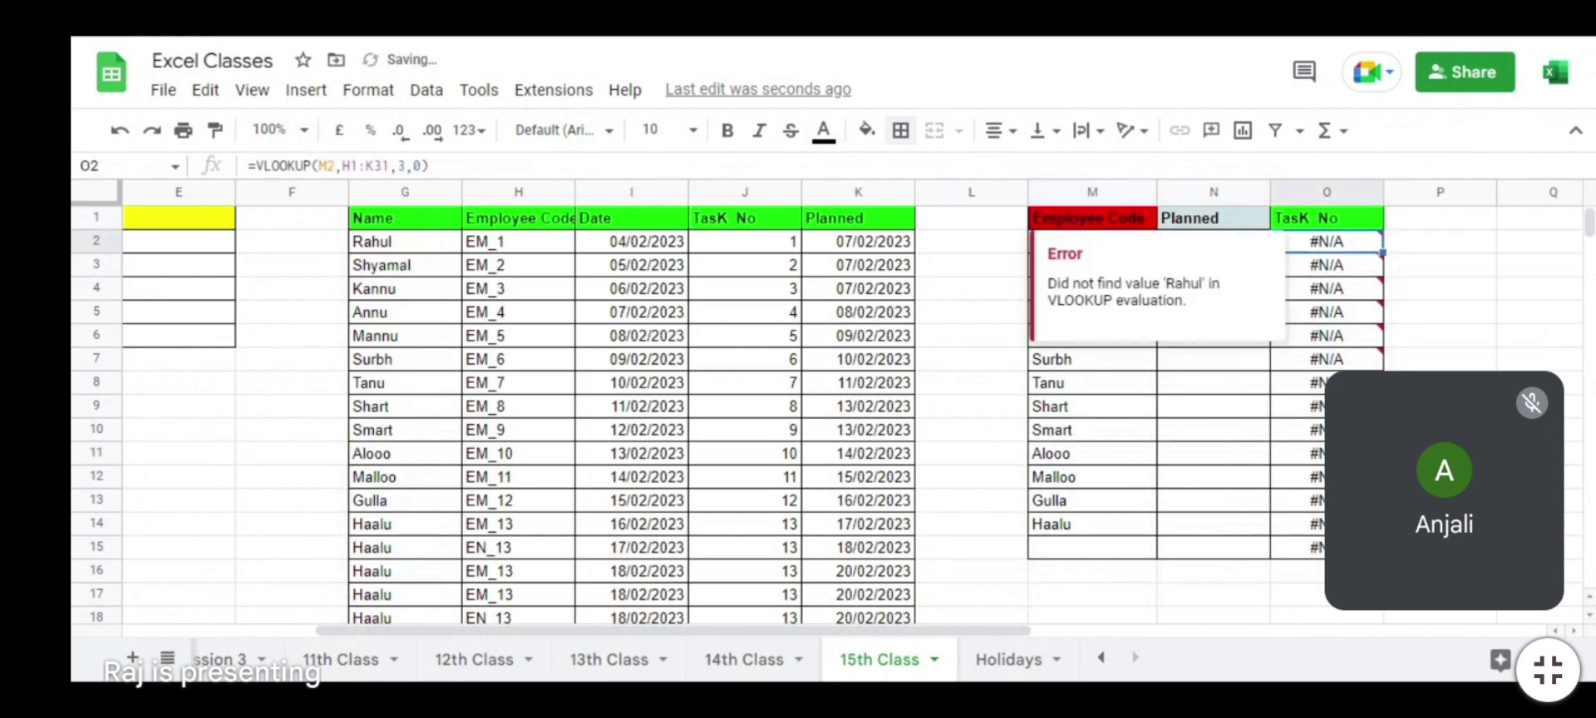
{"action": "key", "text": "Up"}
{"action": "key", "text": "Left"}
{"action": "key", "text": "Down"}
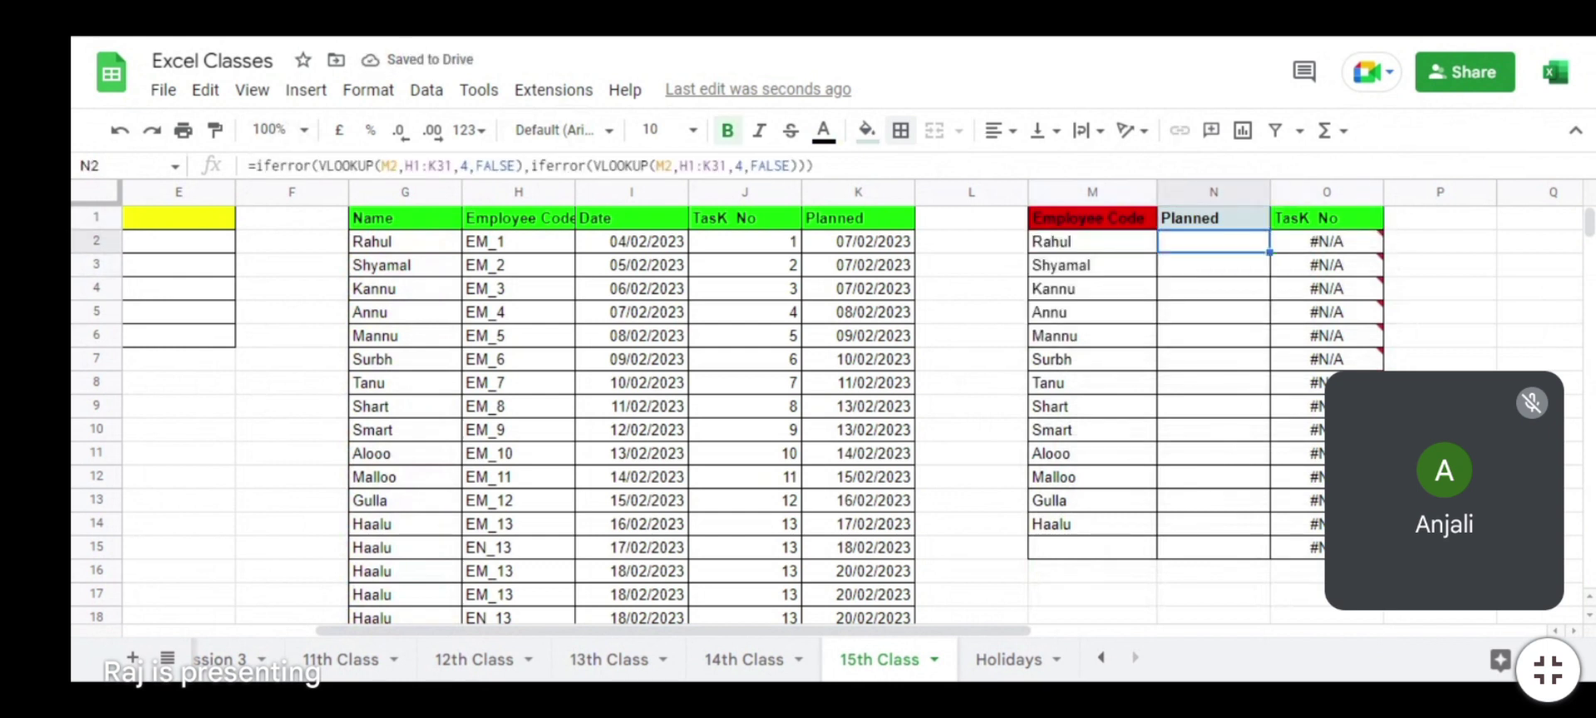
{"action": "key", "text": "Up"}
{"action": "key", "text": "Down"}
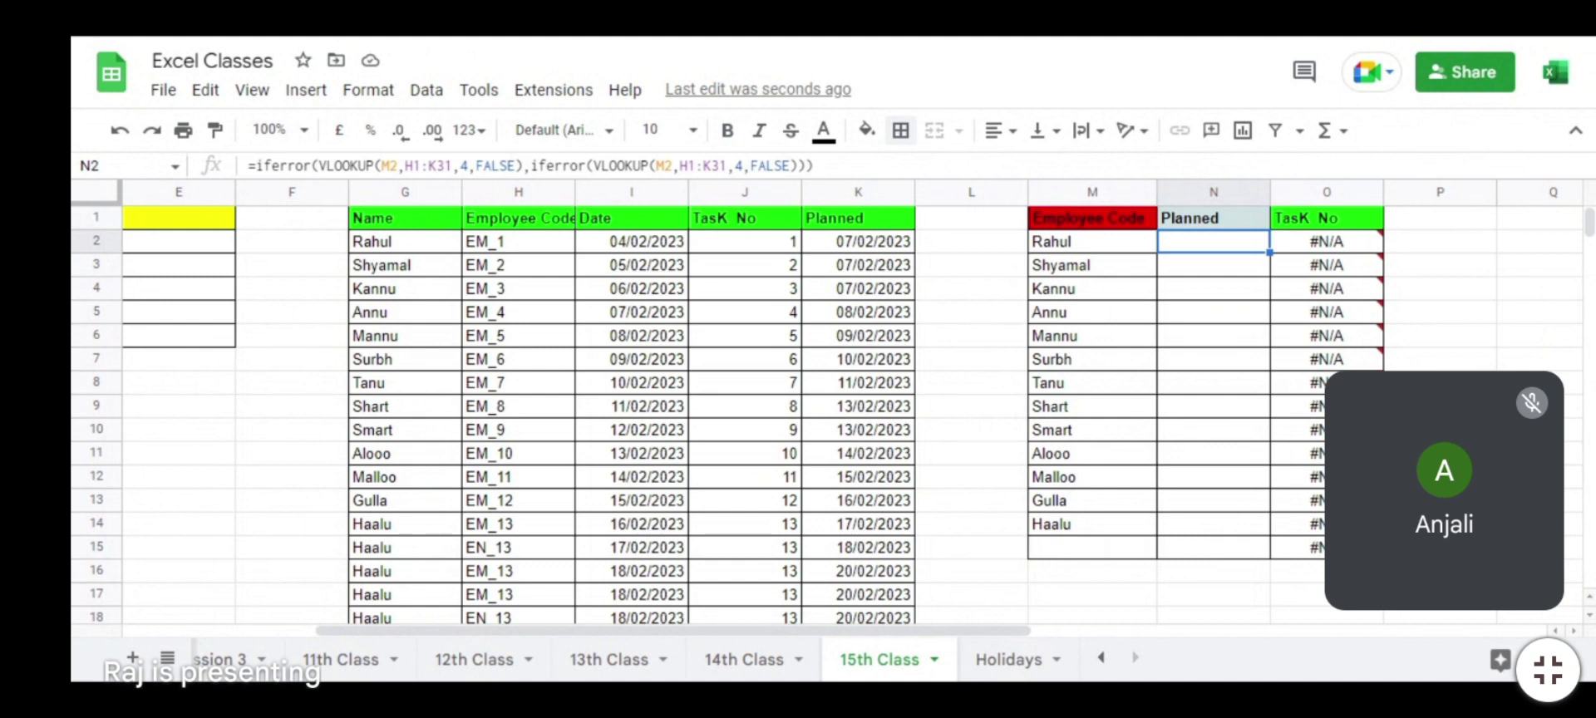
{"action": "key", "text": "Up"}
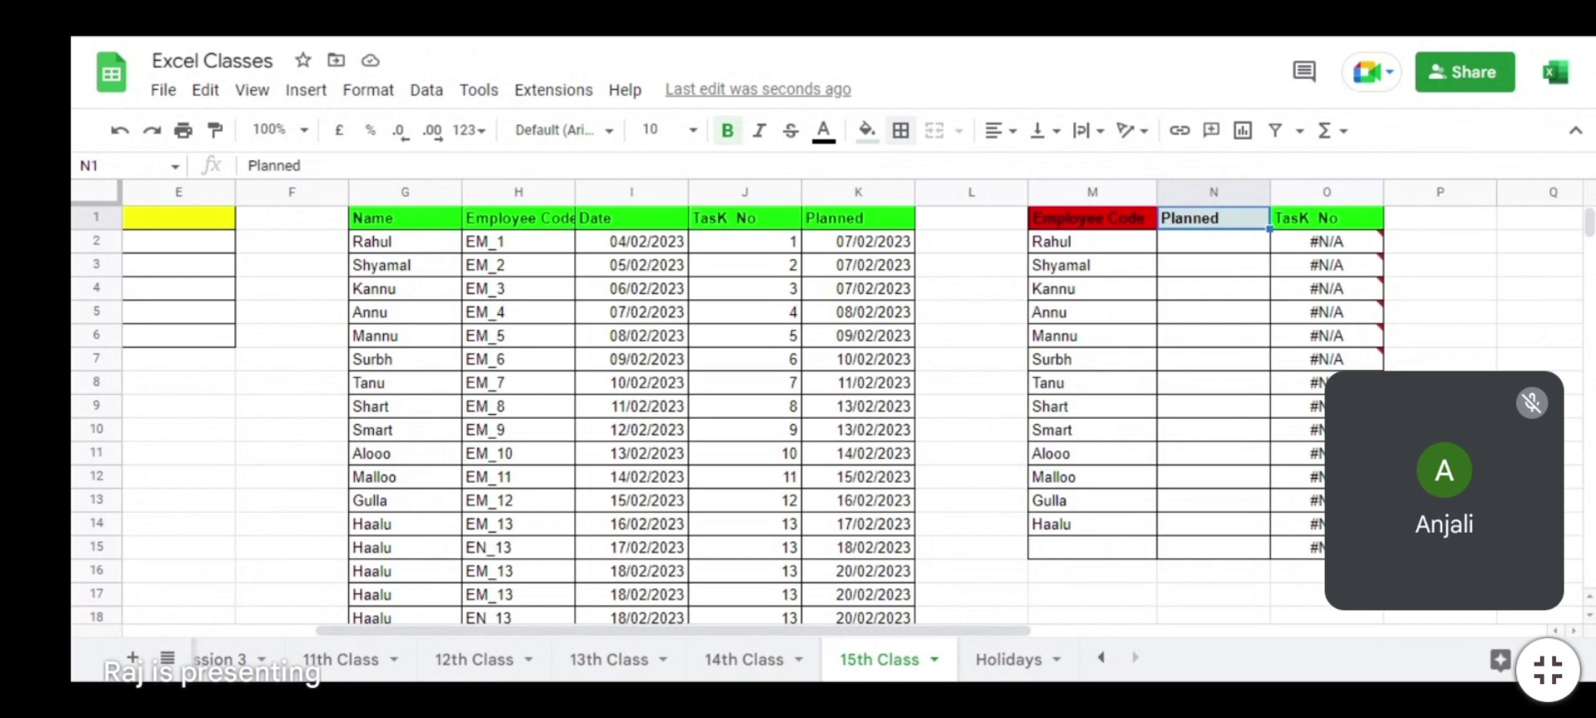
{"action": "key", "text": "Right"}
{"action": "key", "text": "Left"}
{"action": "key", "text": "Down"}
Step: Change the first VLOOKUP's range in the N2 formula to G1:K31
{"action": "key", "text": "F2"}
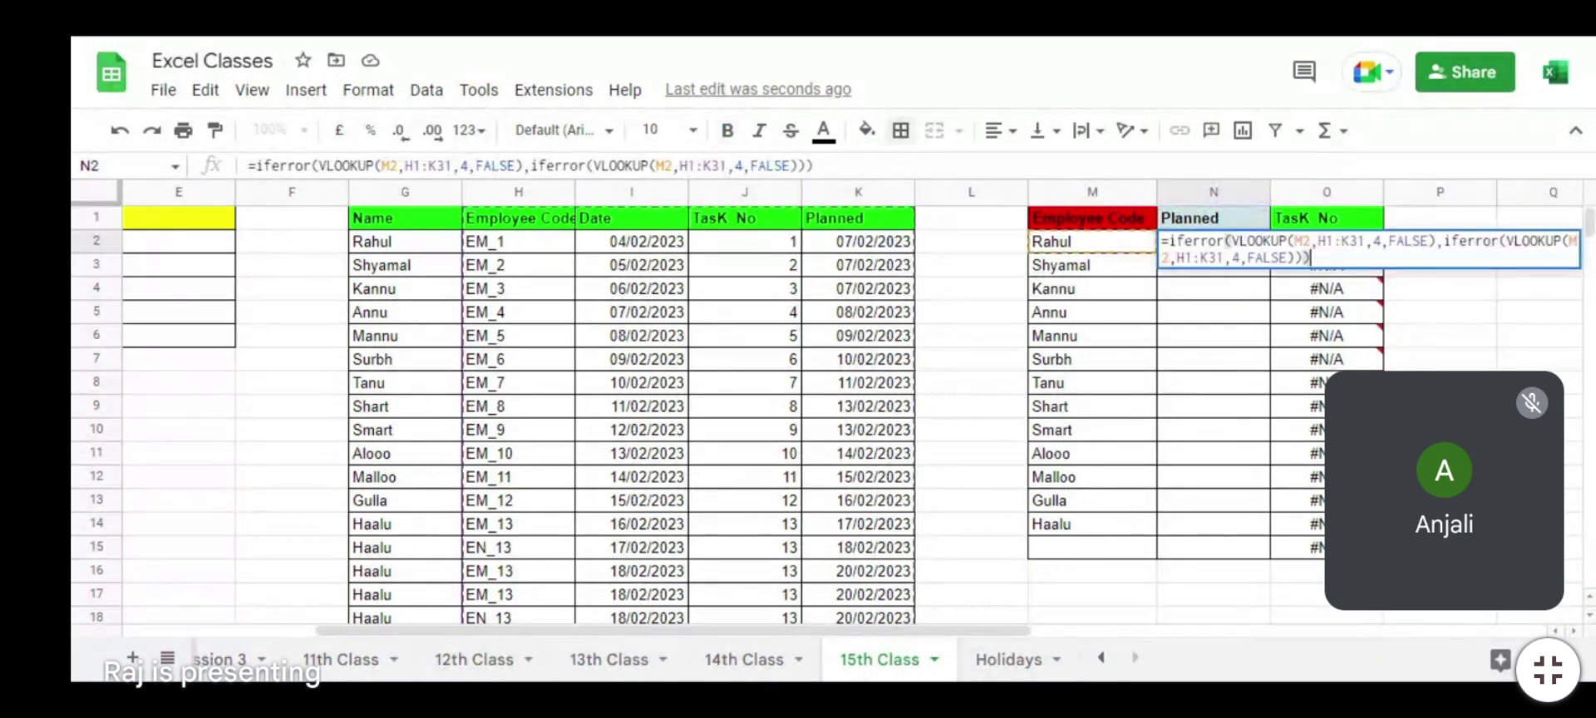
{"action": "key", "text": "Left"}
{"action": "key", "text": "Up"}
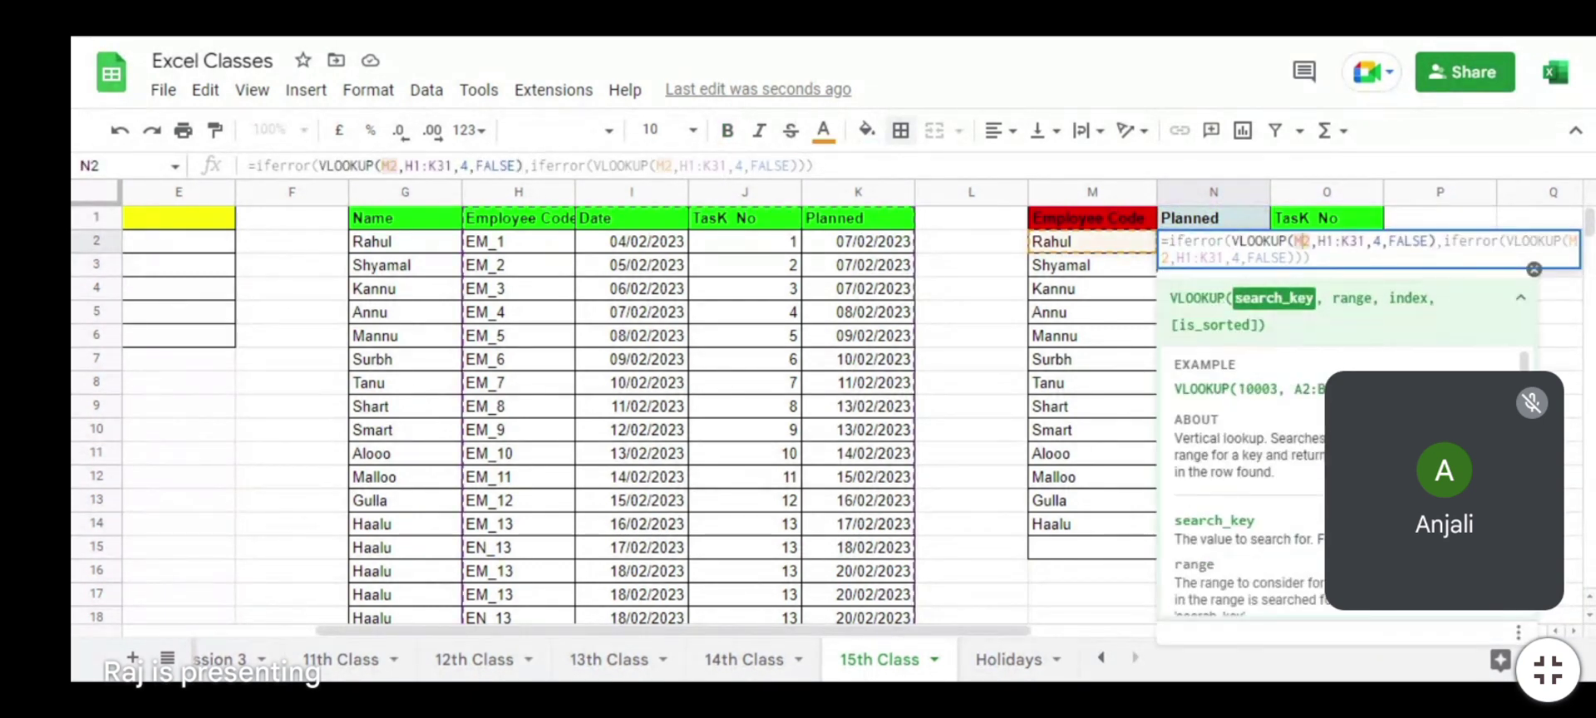
{"action": "key", "text": "Right"}
{"action": "key", "text": "Right"}
{"action": "key", "text": "Right"}
{"action": "key", "text": "Right"}
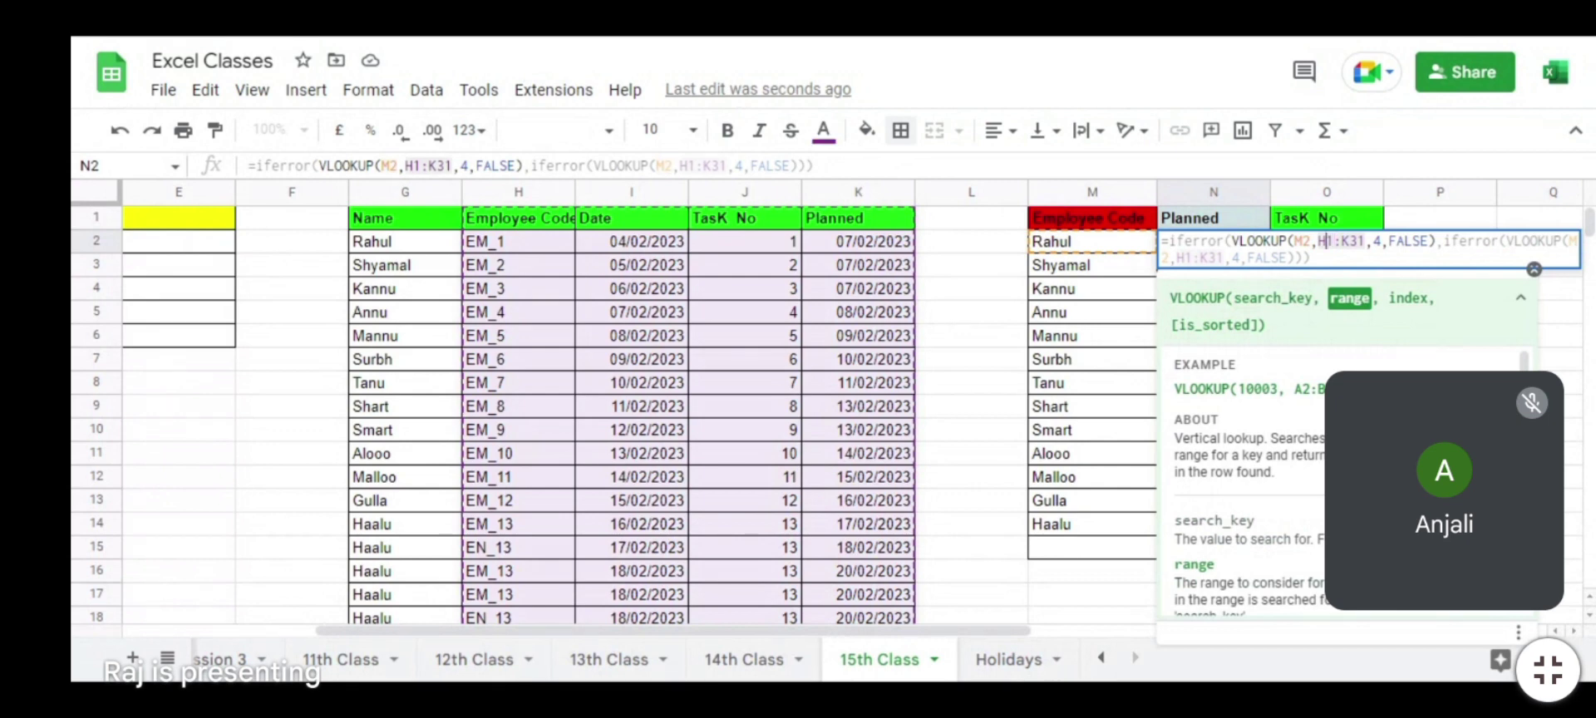
{"action": "key", "text": "BackSpace"}
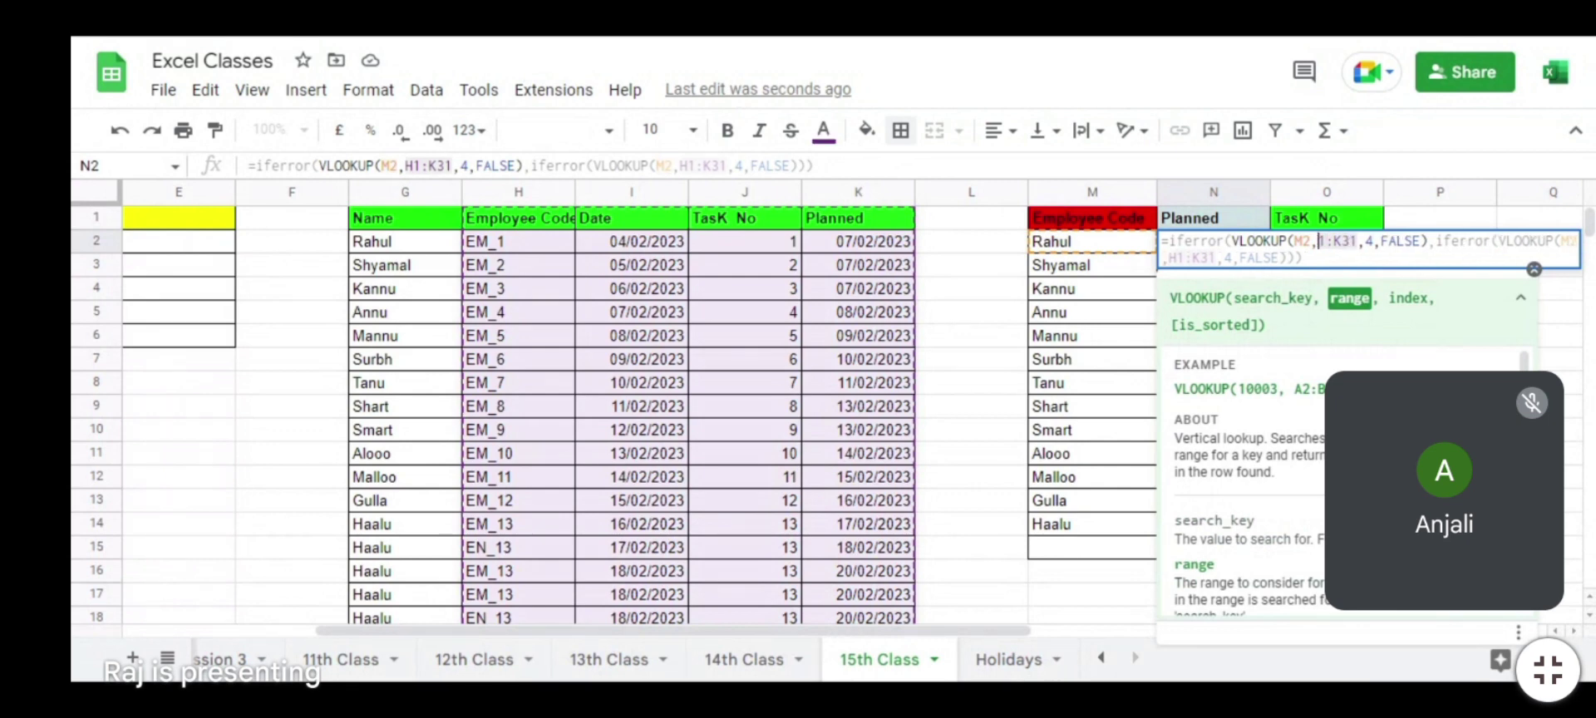
{"action": "type", "text": "G"}
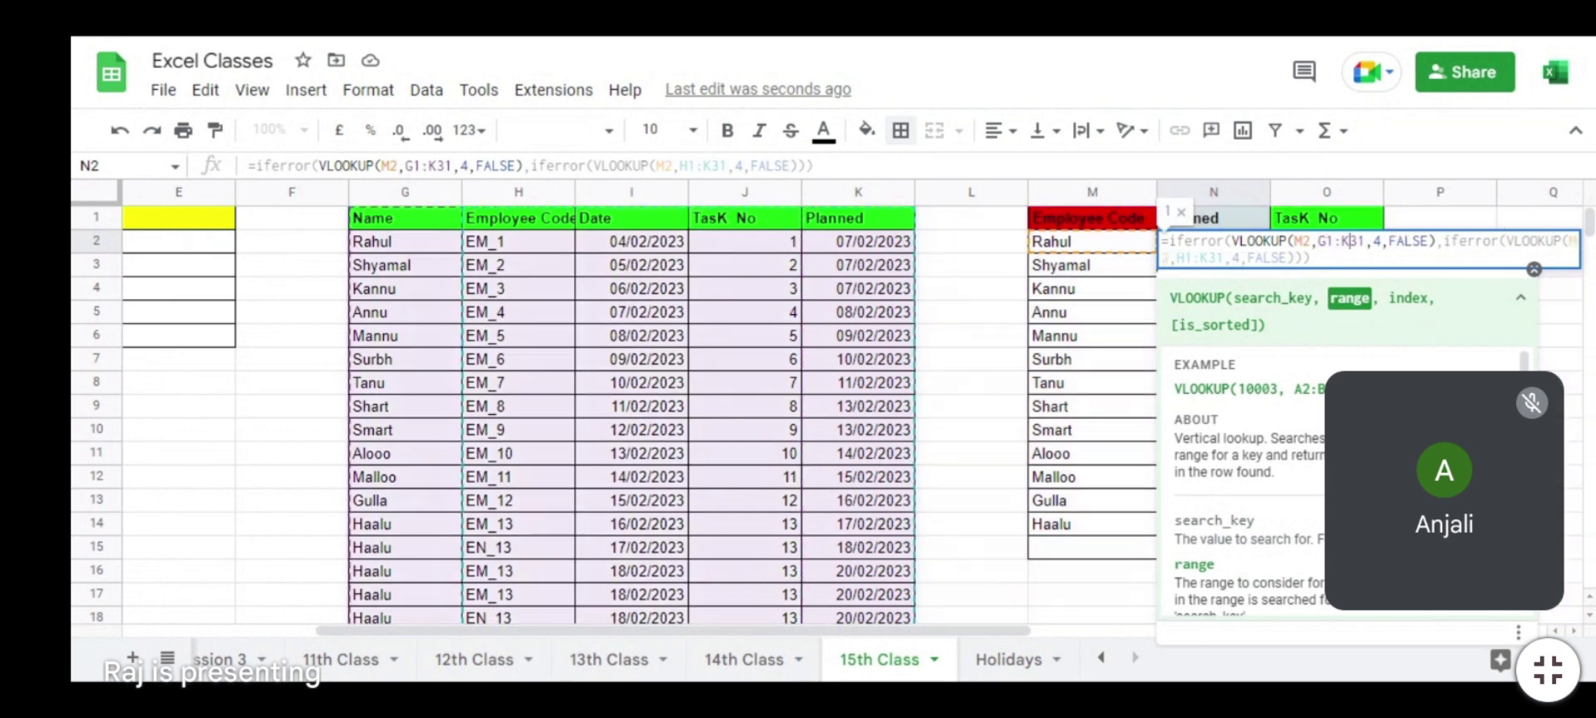
Step: Change the range of the second VLOOKUP in the N2 formula to G1:K31 as well
{"action": "key", "text": "Right"}
{"action": "key", "text": "Right"}
{"action": "key", "text": "Right"}
{"action": "key", "text": "Right"}
{"action": "key", "text": "Right"}
{"action": "key", "text": "Right"}
{"action": "key", "text": "Right"}
{"action": "key", "text": "Right"}
{"action": "key", "text": "Right"}
{"action": "key", "text": "Right"}
{"action": "key", "text": "Right"}
{"action": "key", "text": "Right"}
{"action": "key", "text": "Right"}
{"action": "key", "text": "Right"}
{"action": "key", "text": "Right"}
{"action": "key", "text": "Right"}
{"action": "key", "text": "Right"}
{"action": "key", "text": "Right"}
{"action": "key", "text": "Right"}
{"action": "key", "text": "Right"}
{"action": "key", "text": "Right"}
{"action": "key", "text": "Right"}
{"action": "key", "text": "Right"}
{"action": "key", "text": "Right"}
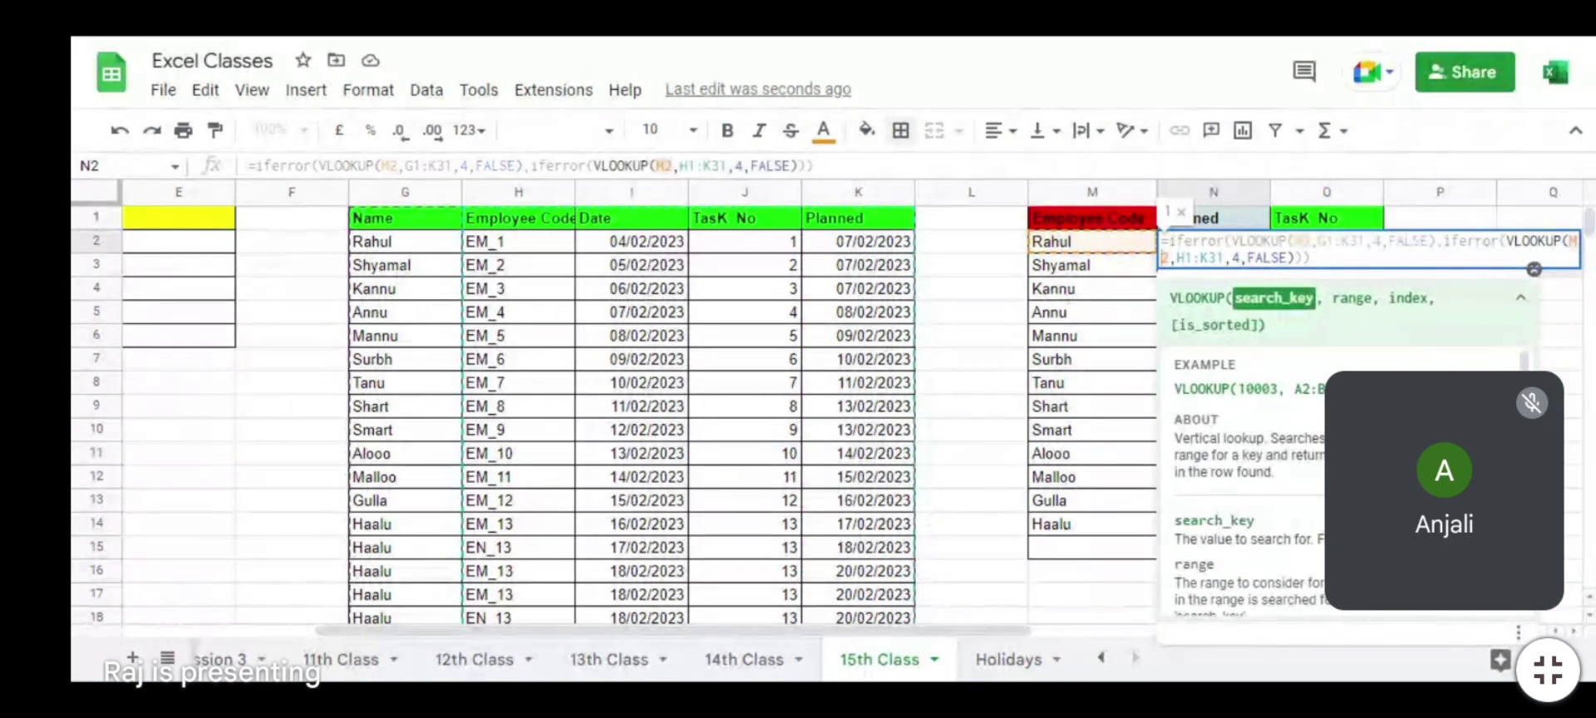
{"action": "key", "text": "BackSpace"}
{"action": "type", "text": "G"}
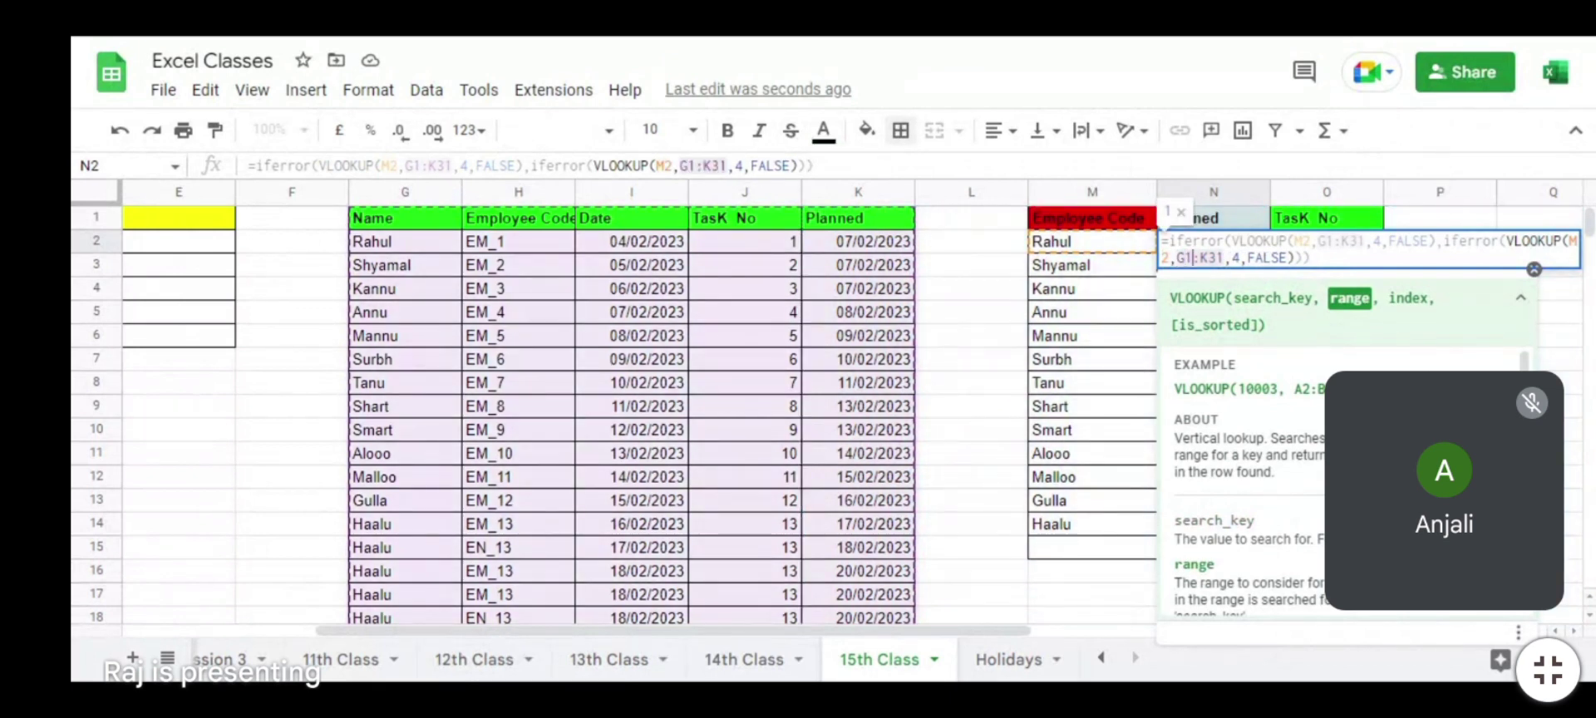
Step: Set the column index of the first VLOOKUP in the N2 formula to 2
{"action": "key", "text": "Right"}
{"action": "key", "text": "Right"}
{"action": "key", "text": "Right"}
{"action": "key", "text": "Right"}
{"action": "key", "text": "Right"}
{"action": "key", "text": "Right"}
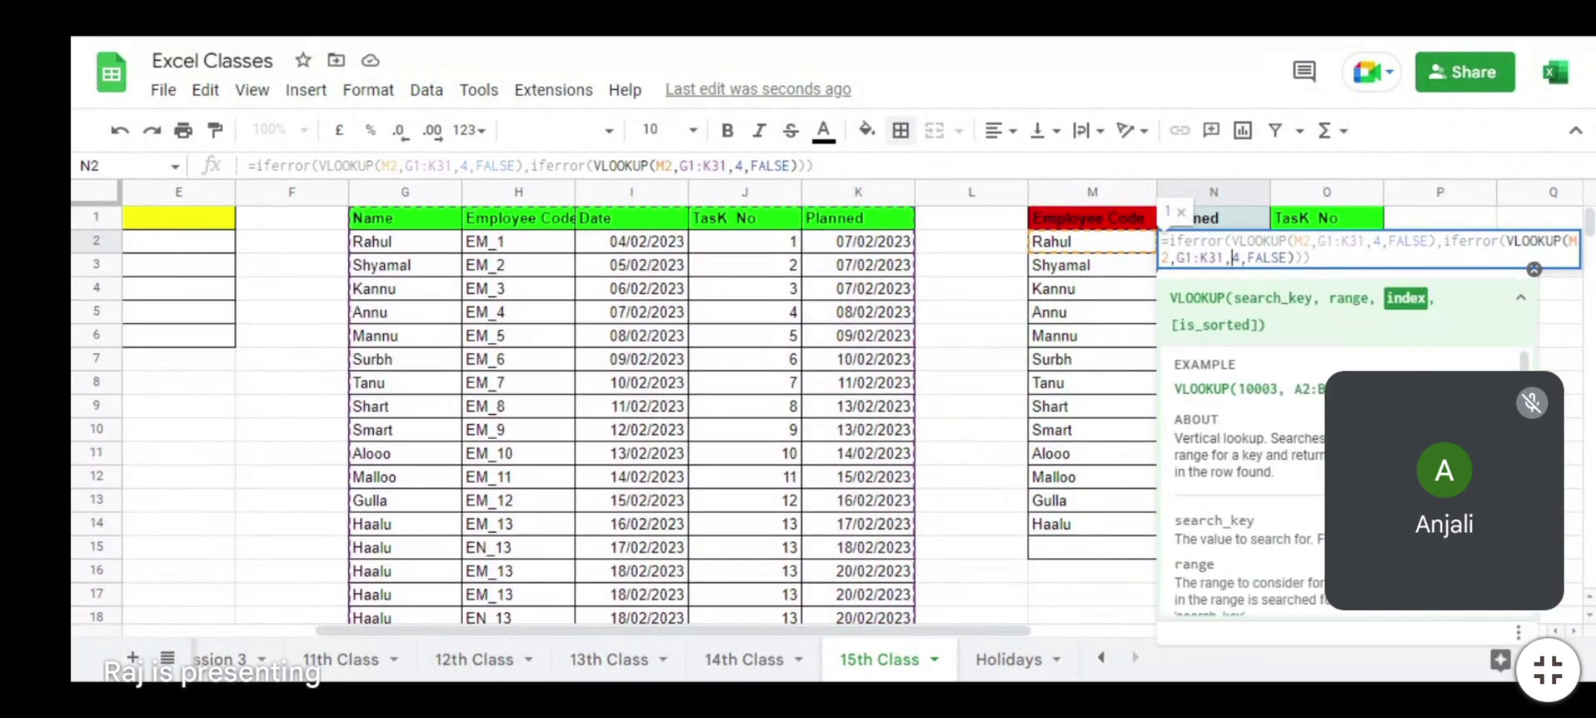
{"action": "key", "text": "End"}
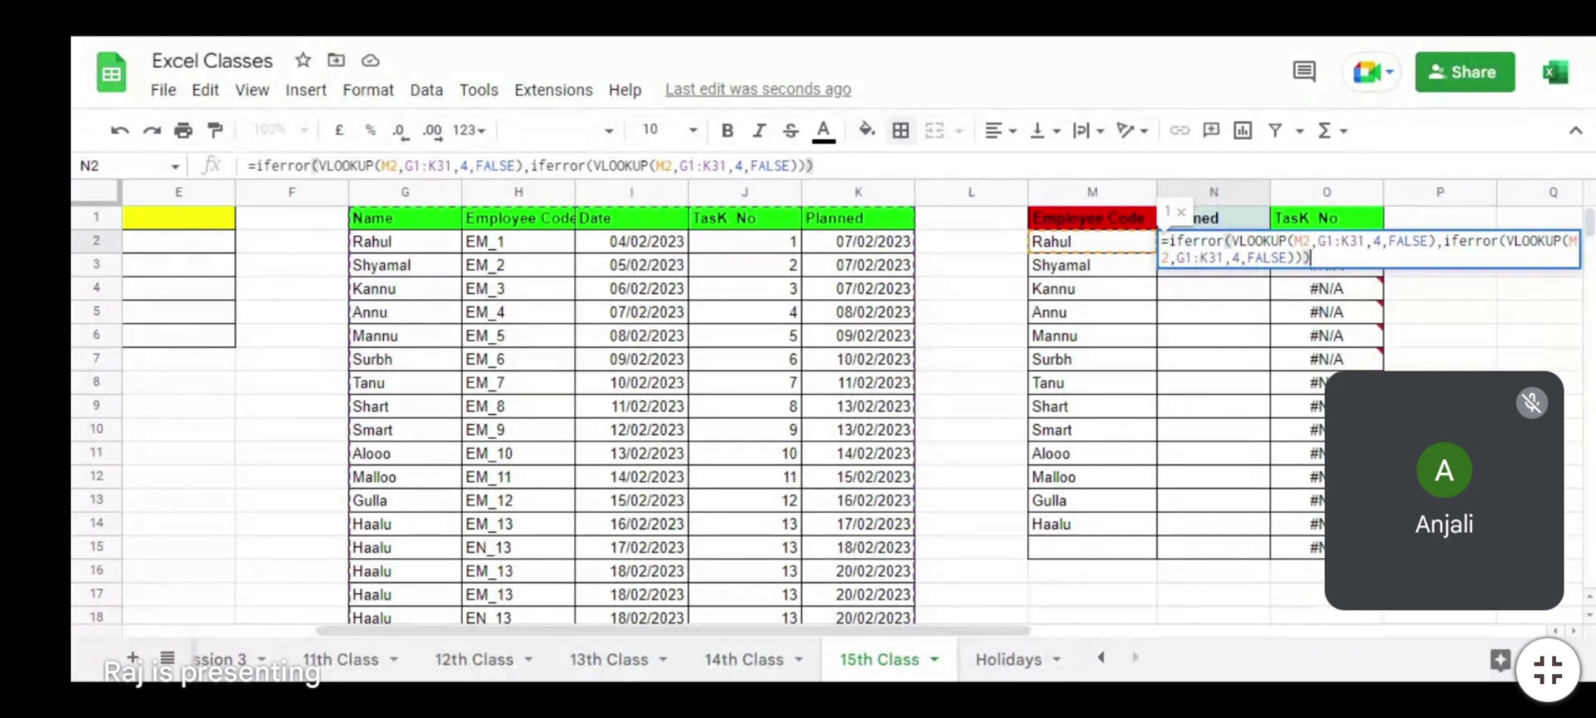
{"action": "key", "text": "Up"}
{"action": "key", "text": "Right"}
{"action": "key", "text": "Right"}
{"action": "key", "text": "Right"}
{"action": "key", "text": "Right"}
{"action": "key", "text": "Right"}
{"action": "key", "text": "Right"}
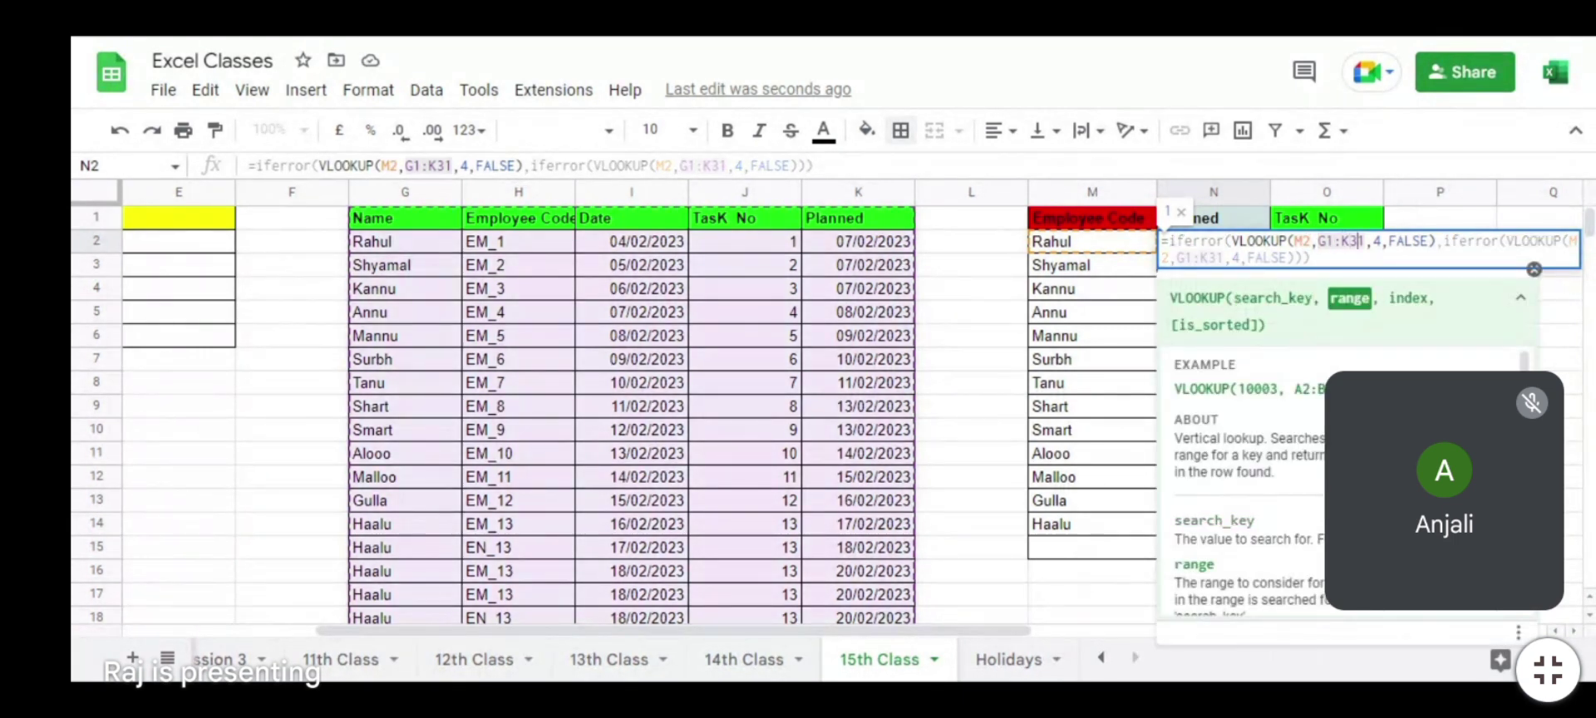
{"action": "key", "text": "Right"}
{"action": "key", "text": "Right"}
{"action": "key", "text": "Right"}
{"action": "key", "text": "Right"}
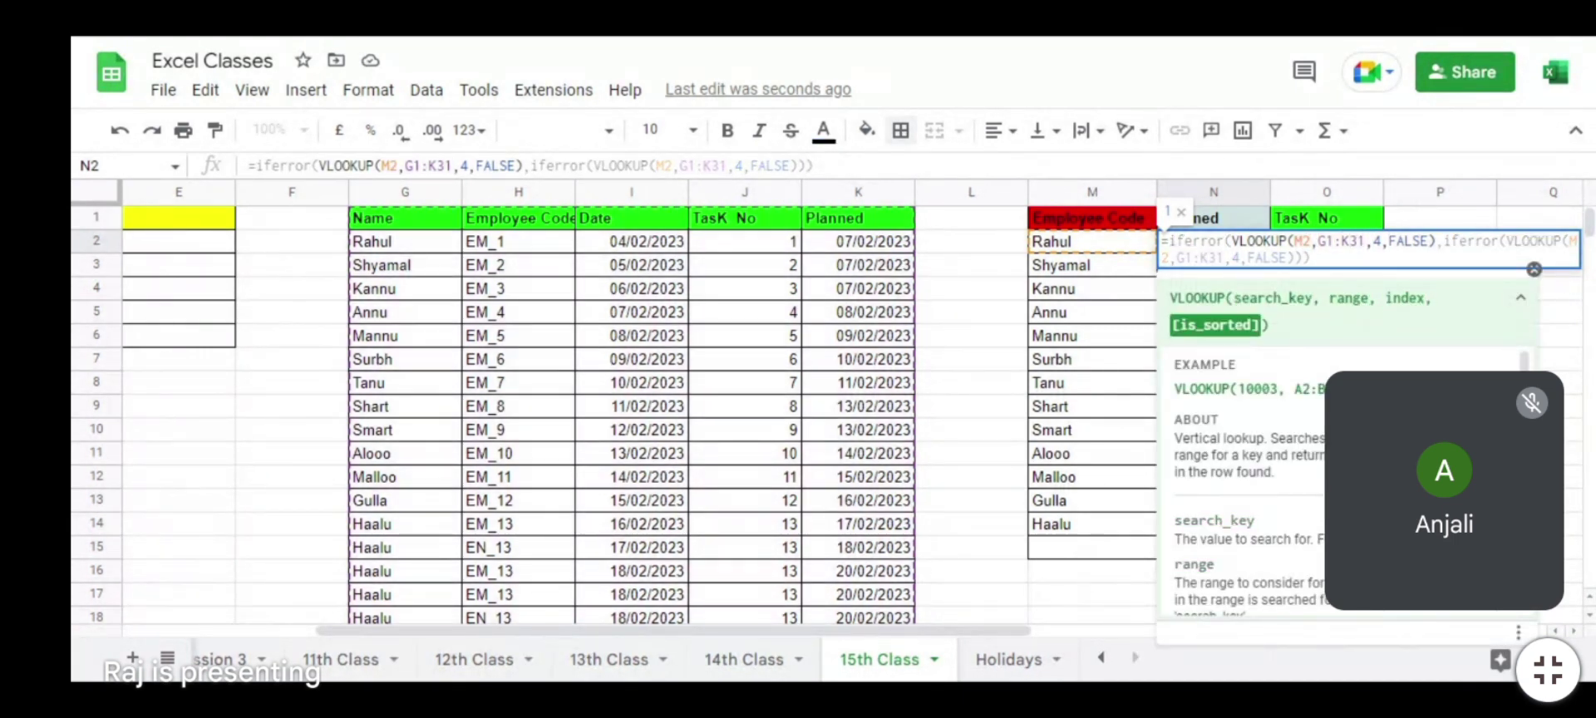
{"action": "key", "text": "Left"}
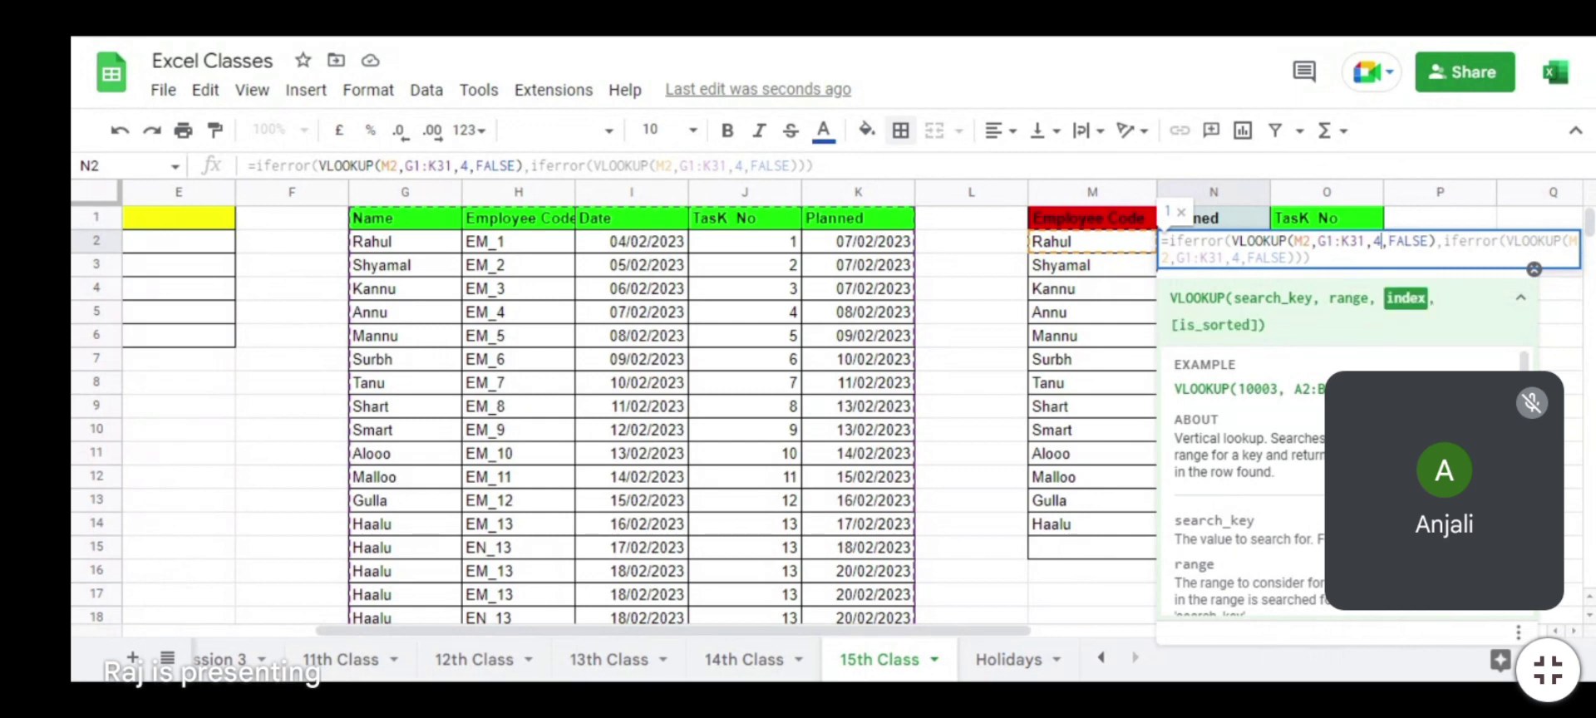
{"action": "key", "text": "BackSpace"}
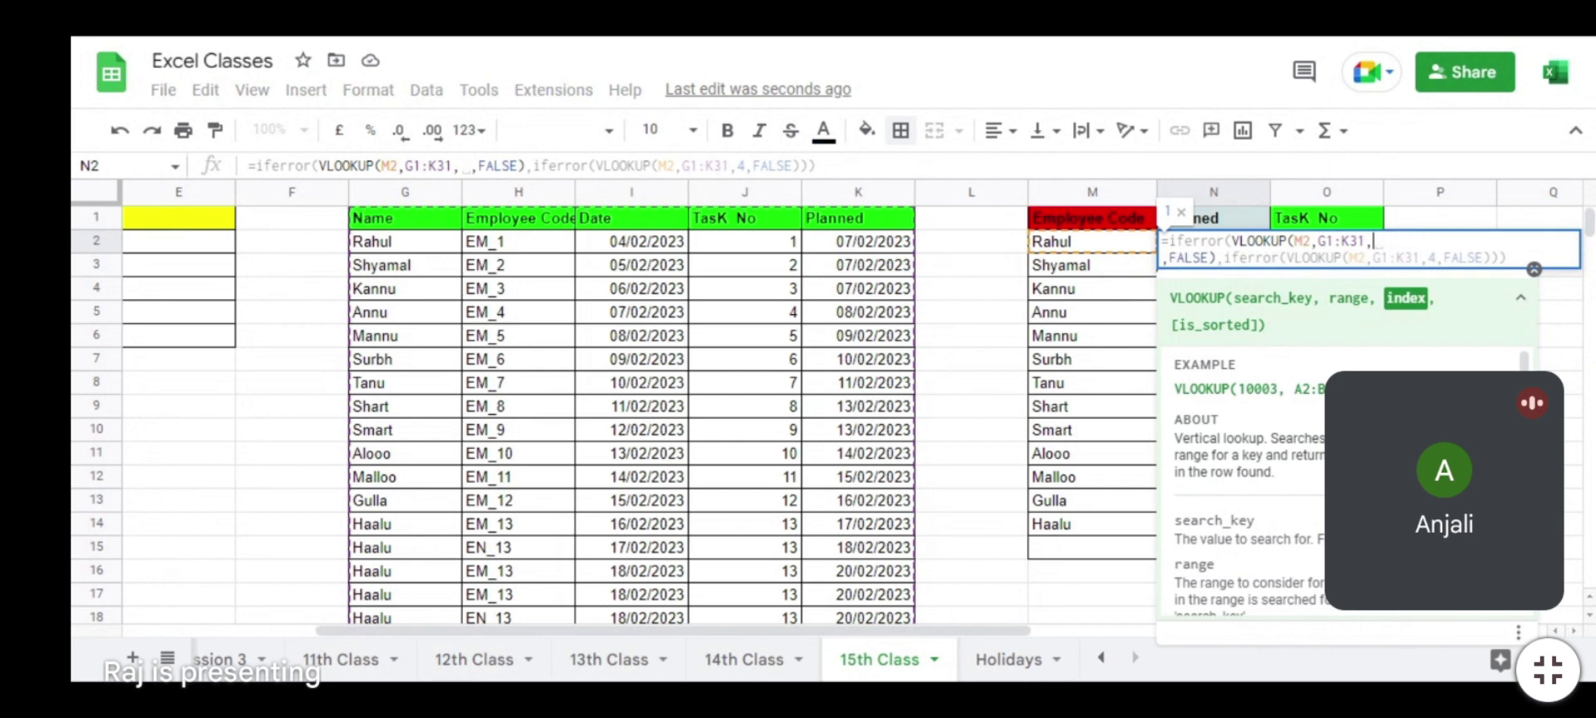
{"action": "type", "text": "2"}
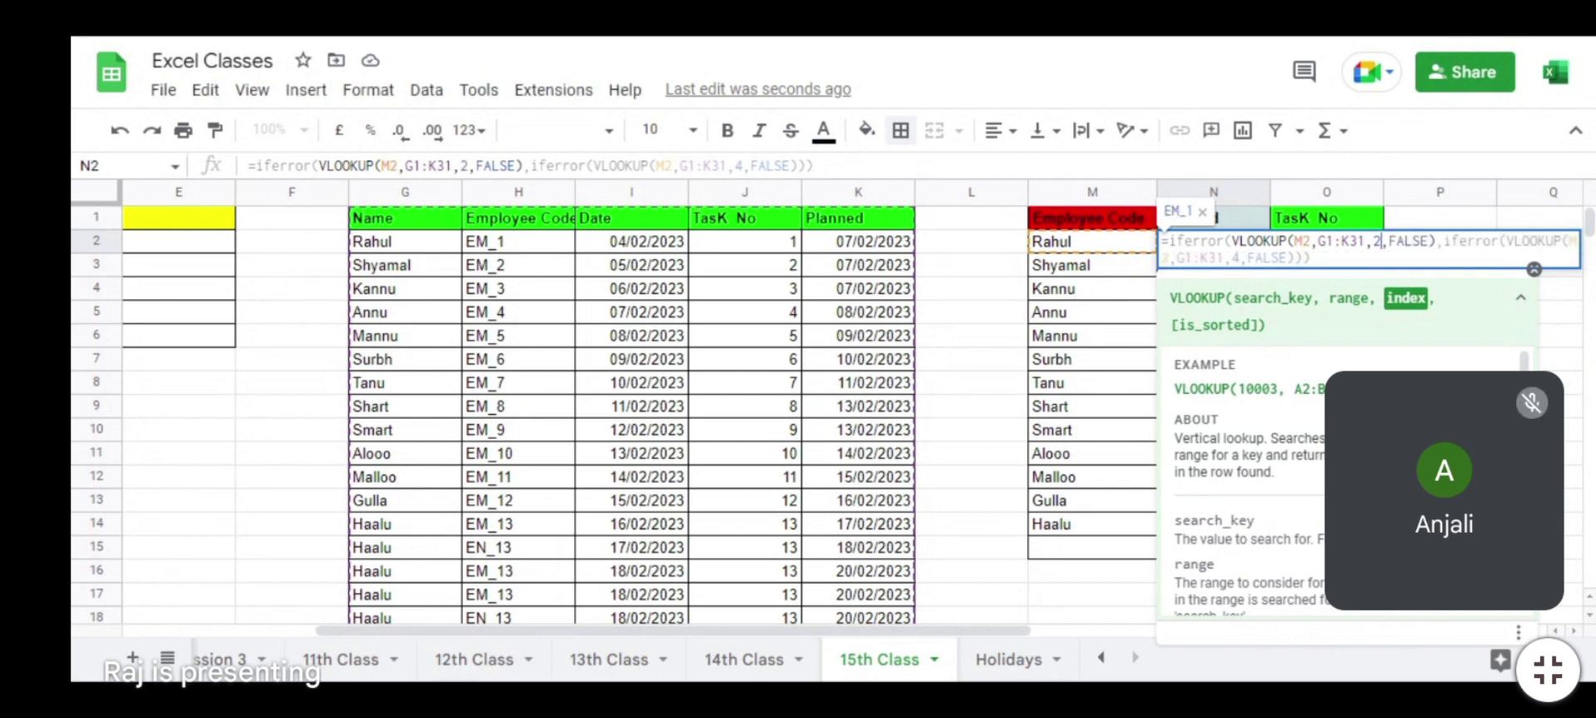
Step: Set the second VLOOKUP's column index to 2 and commit the N2 formula
{"action": "left_click", "coordinate": [1237, 258]}
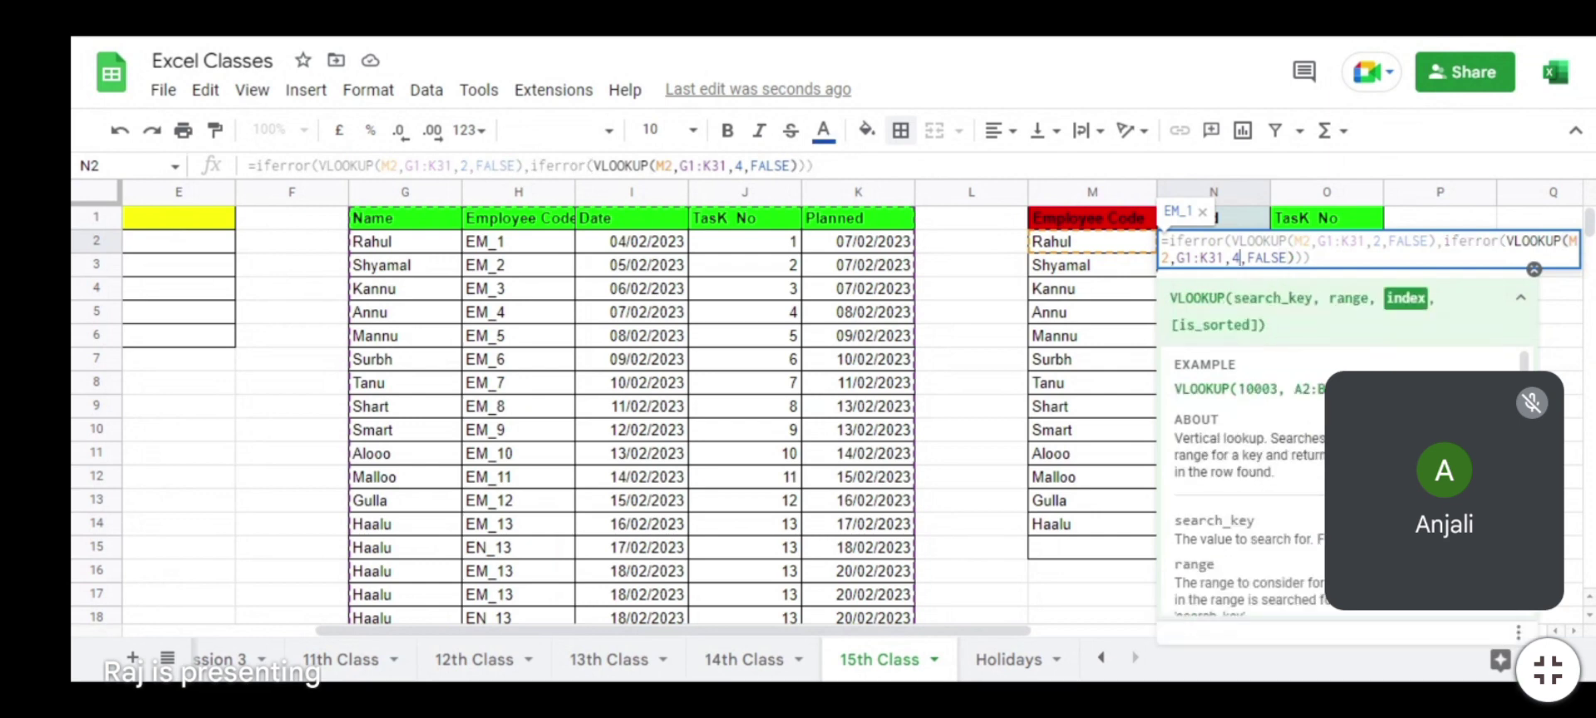
{"action": "key", "text": "BackSpace"}
{"action": "type", "text": "2"}
{"action": "key", "text": "Return"}
Step: Fill the updated iferror formula from N2 down through N14
{"action": "key", "text": "Up"}
{"action": "key", "text": "Left"}
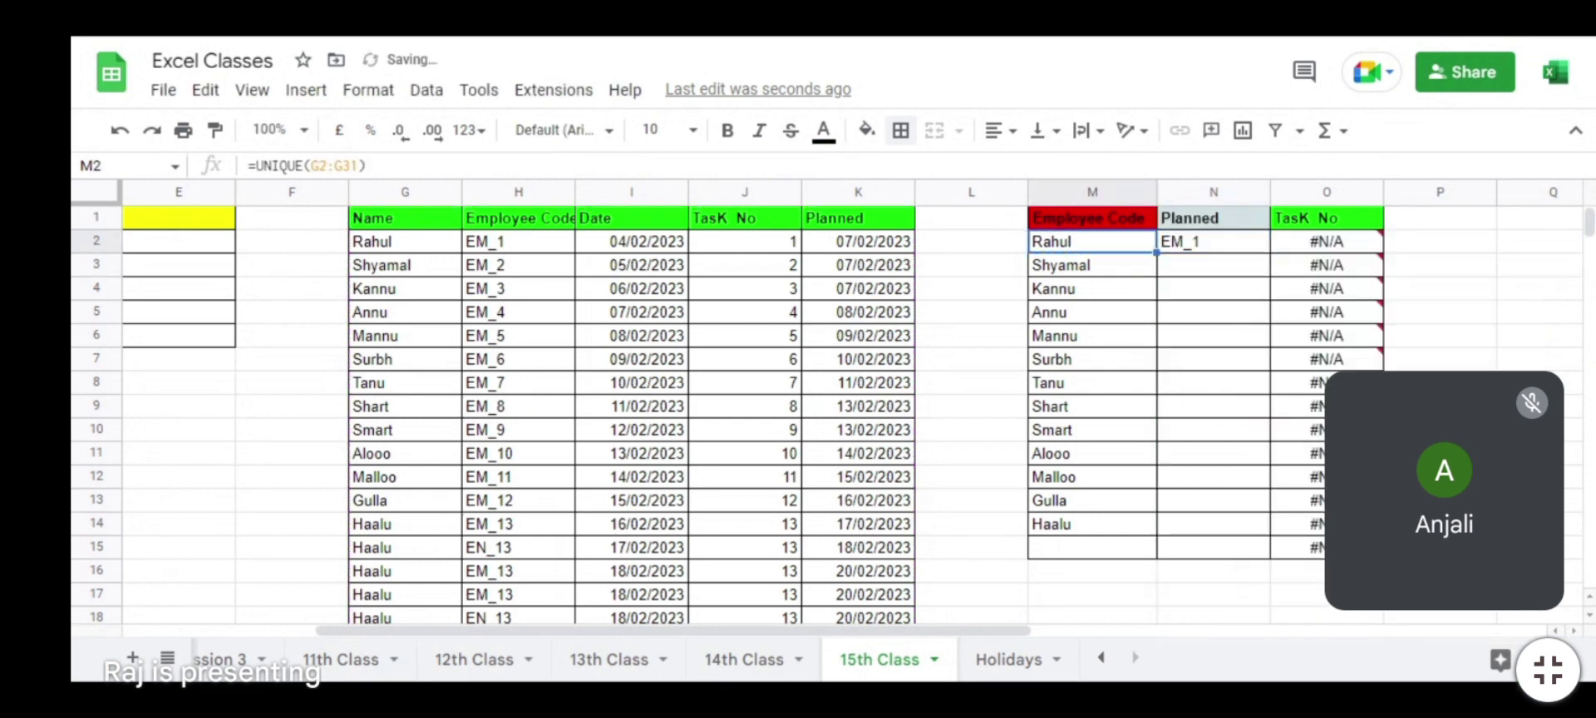
{"action": "key", "text": "ctrl+Down"}
{"action": "key", "text": "Right"}
{"action": "key", "text": "ctrl+shift+Up"}
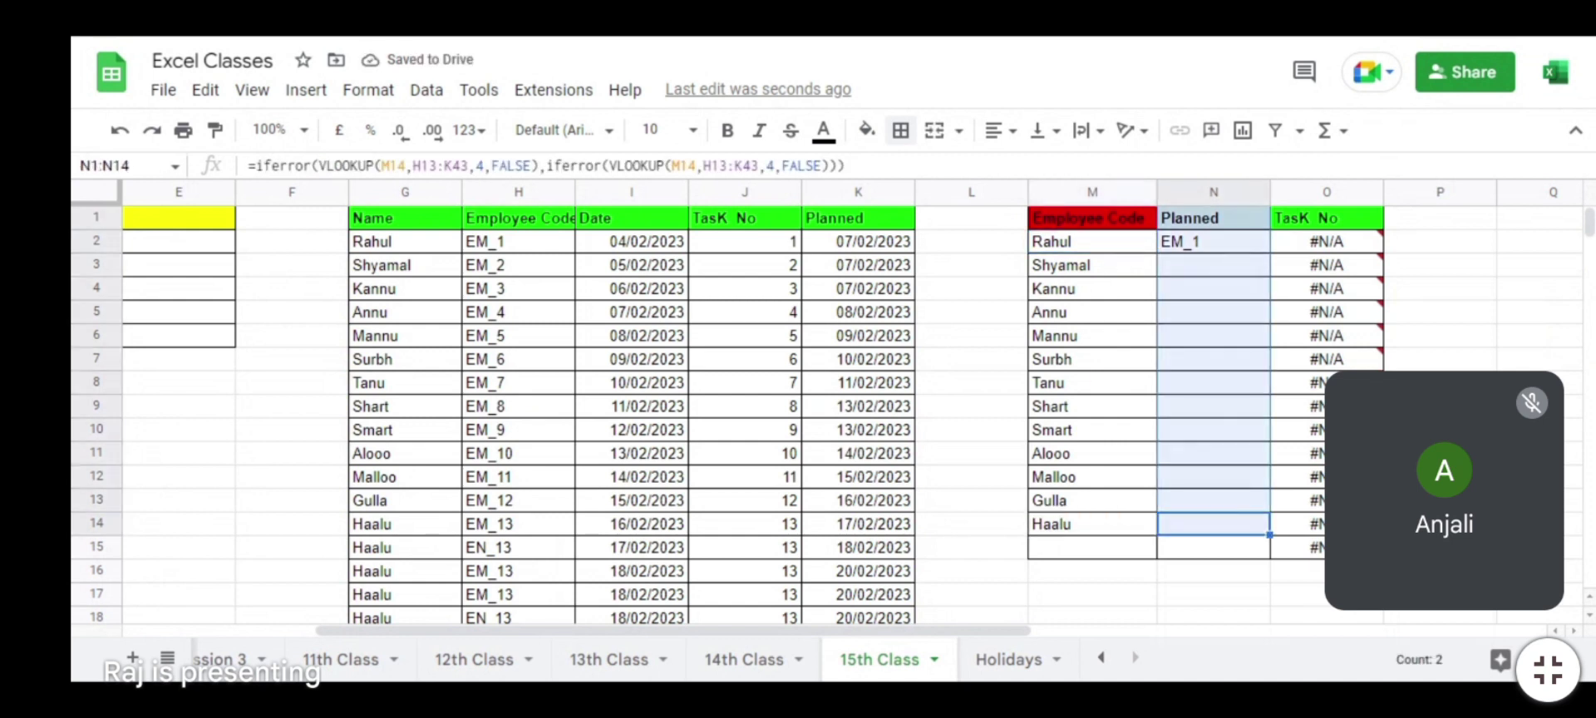
{"action": "key", "text": "shift+Down"}
{"action": "key", "text": "ctrl+d"}
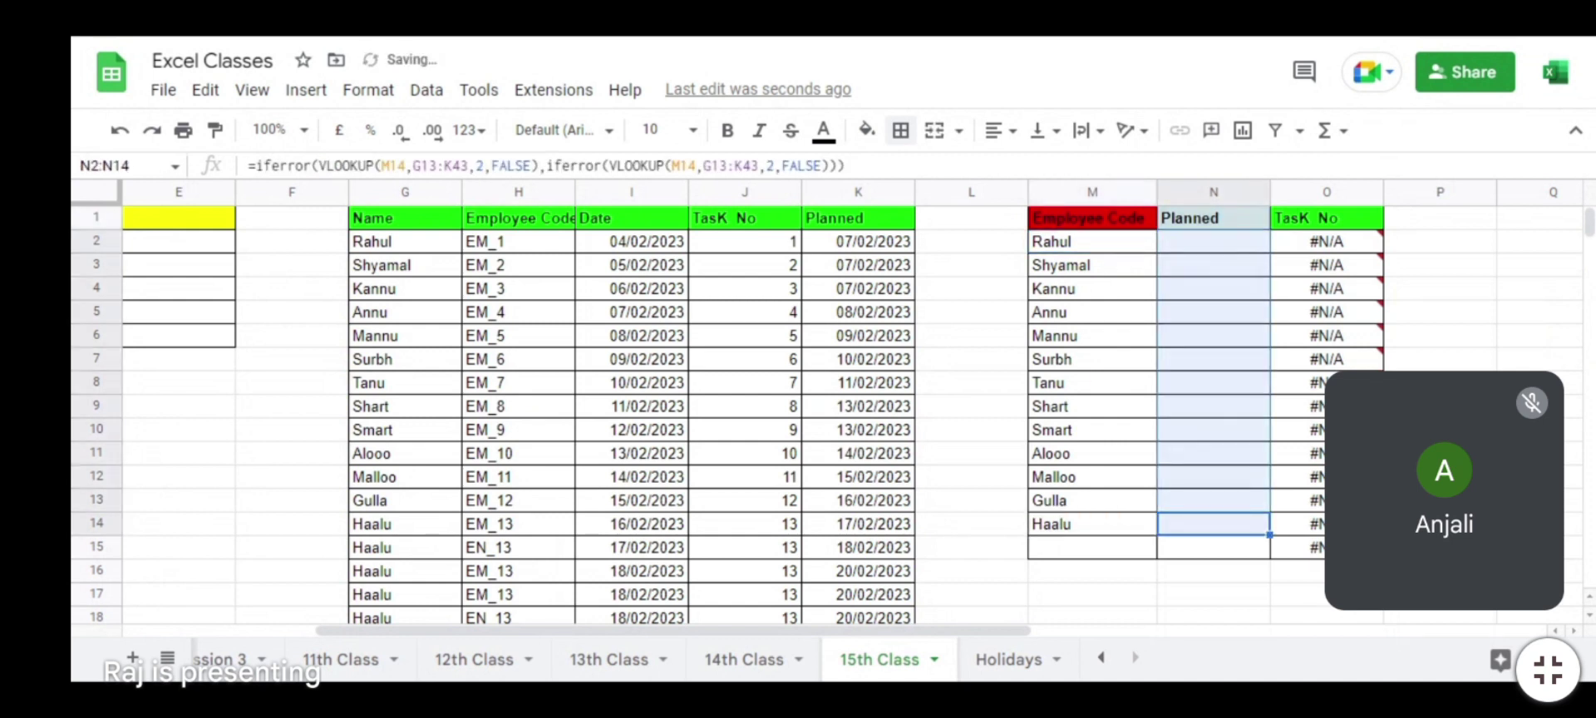
Step: Replace the UNIQUE formula results in M2:M14 with static values in the same cells
{"action": "left_click", "coordinate": [1214, 547]}
{"action": "key", "text": "Left"}
{"action": "key", "text": "Left"}
{"action": "key", "text": "Up"}
{"action": "key", "text": "Right"}
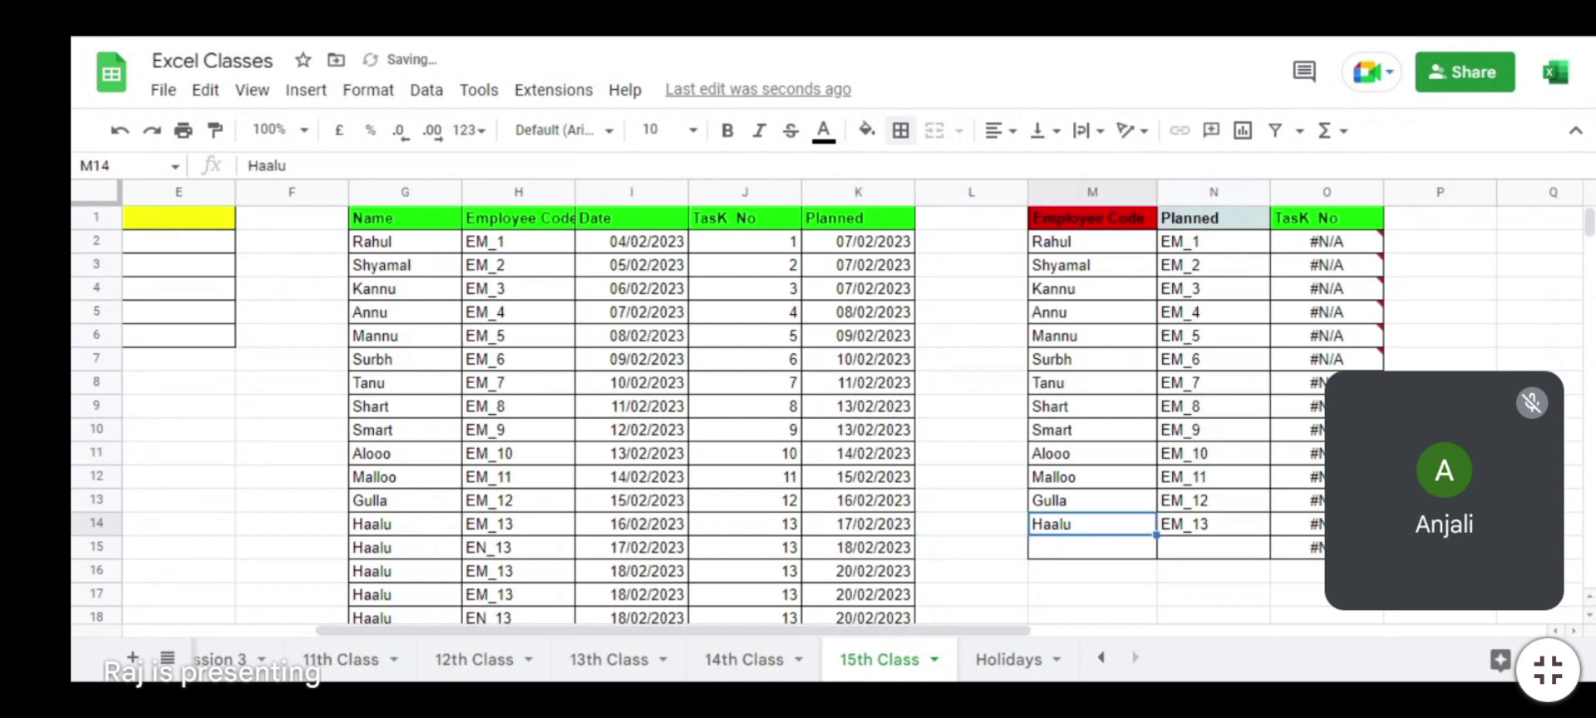
{"action": "key", "text": "ctrl+Up"}
{"action": "key", "text": "Down"}
{"action": "key", "text": "ctrl+shift+Down"}
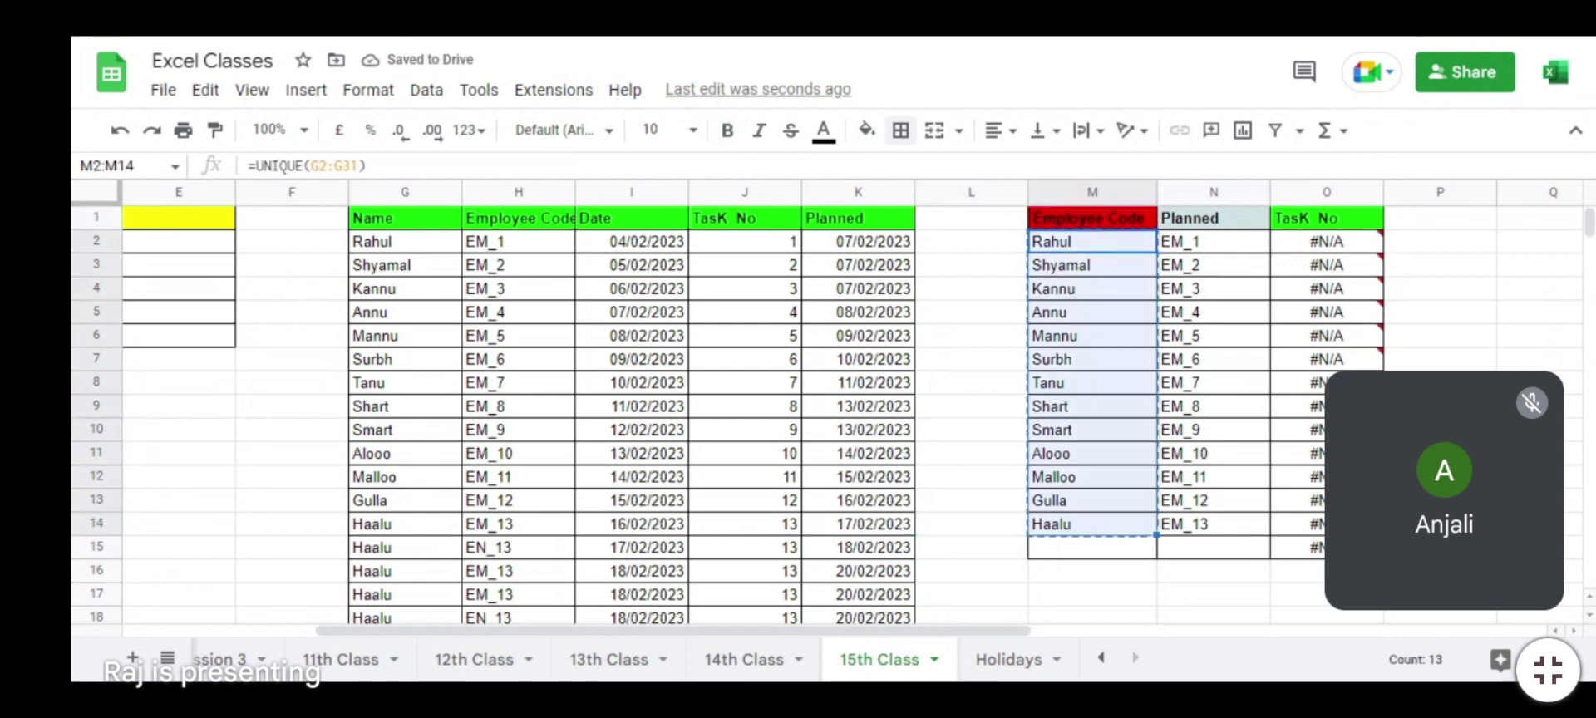
{"action": "key", "text": "ctrl+shift+v"}
{"action": "key", "text": "Down"}
{"action": "key", "text": "Down"}
{"action": "key", "text": "Down"}
{"action": "key", "text": "Down"}
{"action": "key", "text": "Down"}
{"action": "key", "text": "Down"}
{"action": "key", "text": "Down"}
{"action": "key", "text": "Down"}
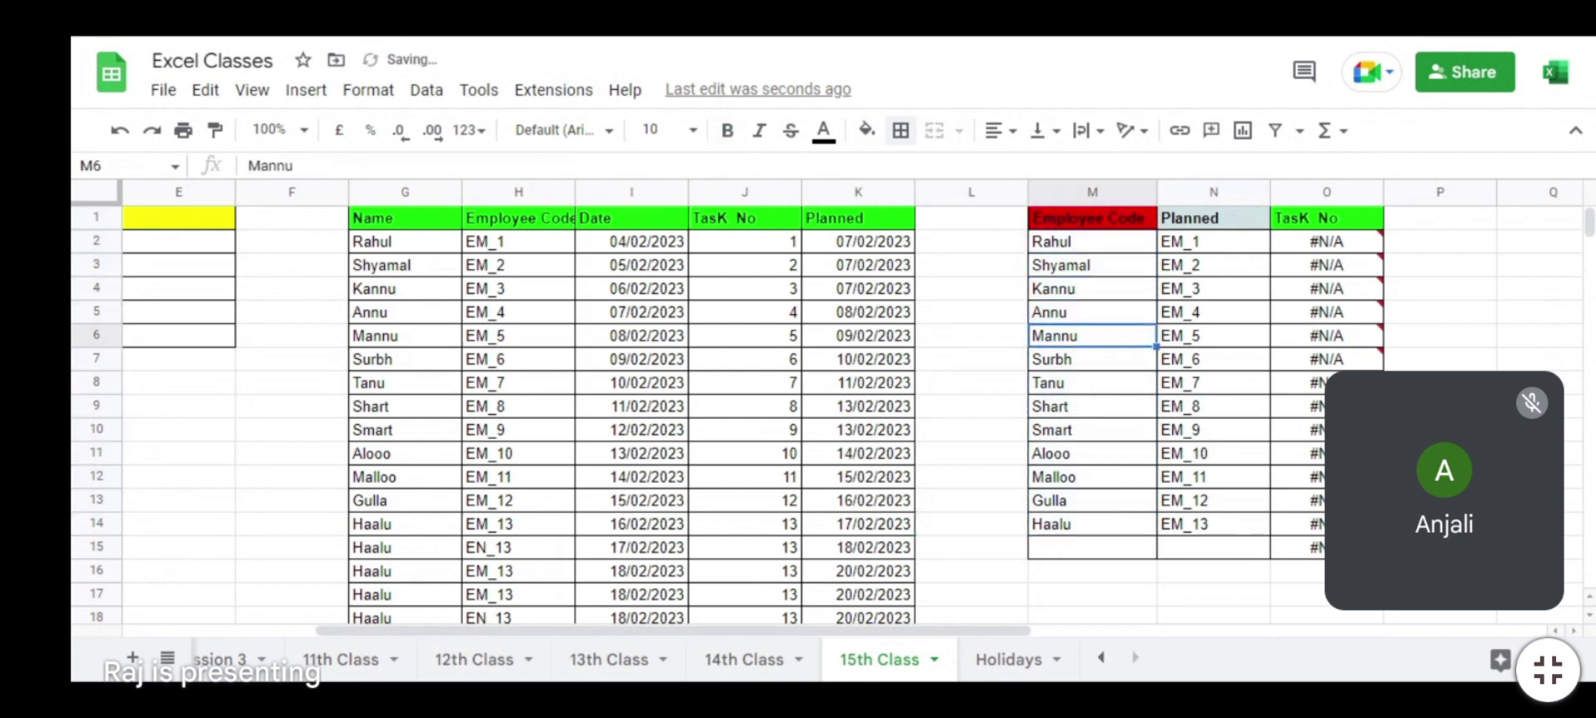
{"action": "key", "text": "Down"}
{"action": "key", "text": "Down"}
{"action": "key", "text": "Down"}
{"action": "key", "text": "Down"}
{"action": "key", "text": "Down"}
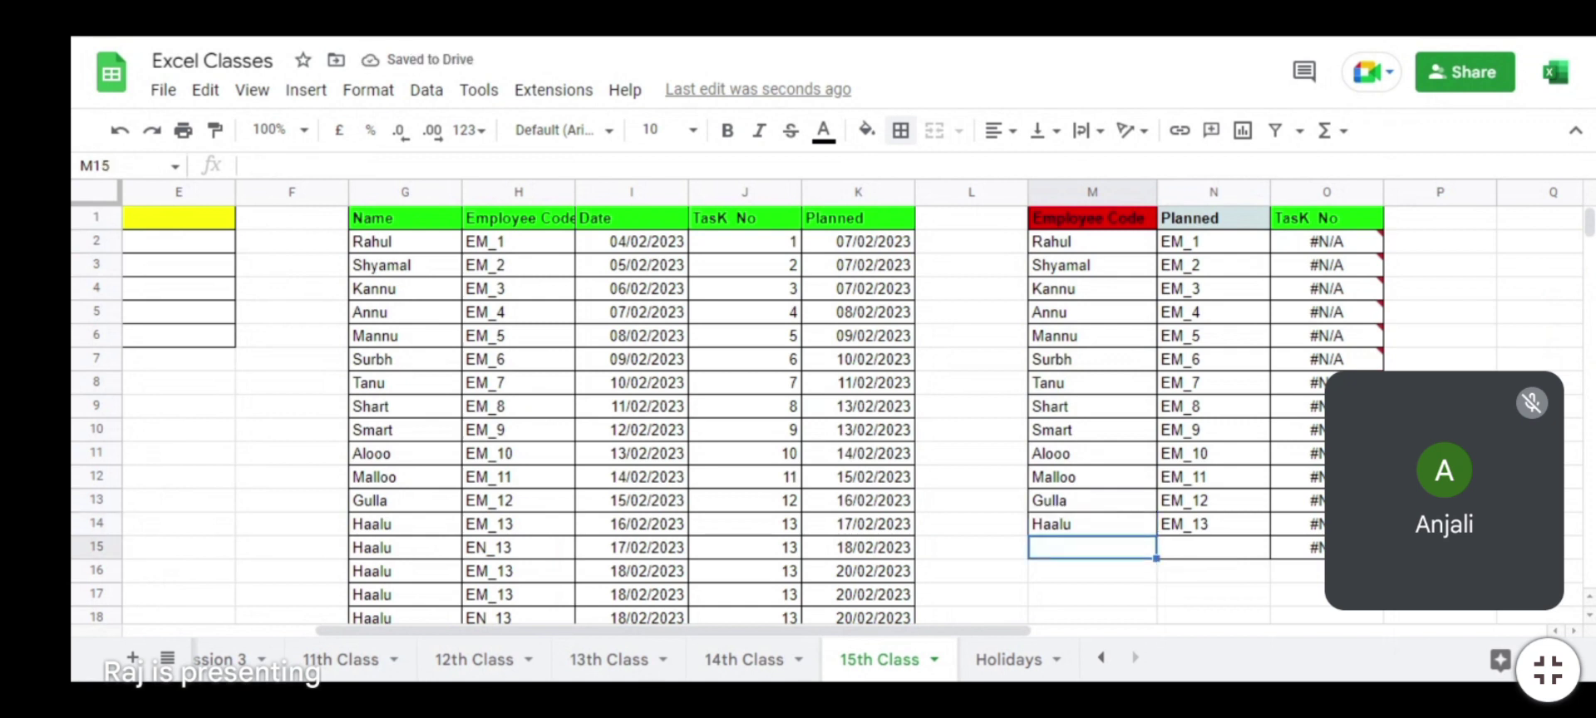
{"action": "type", "text": "Ra"}
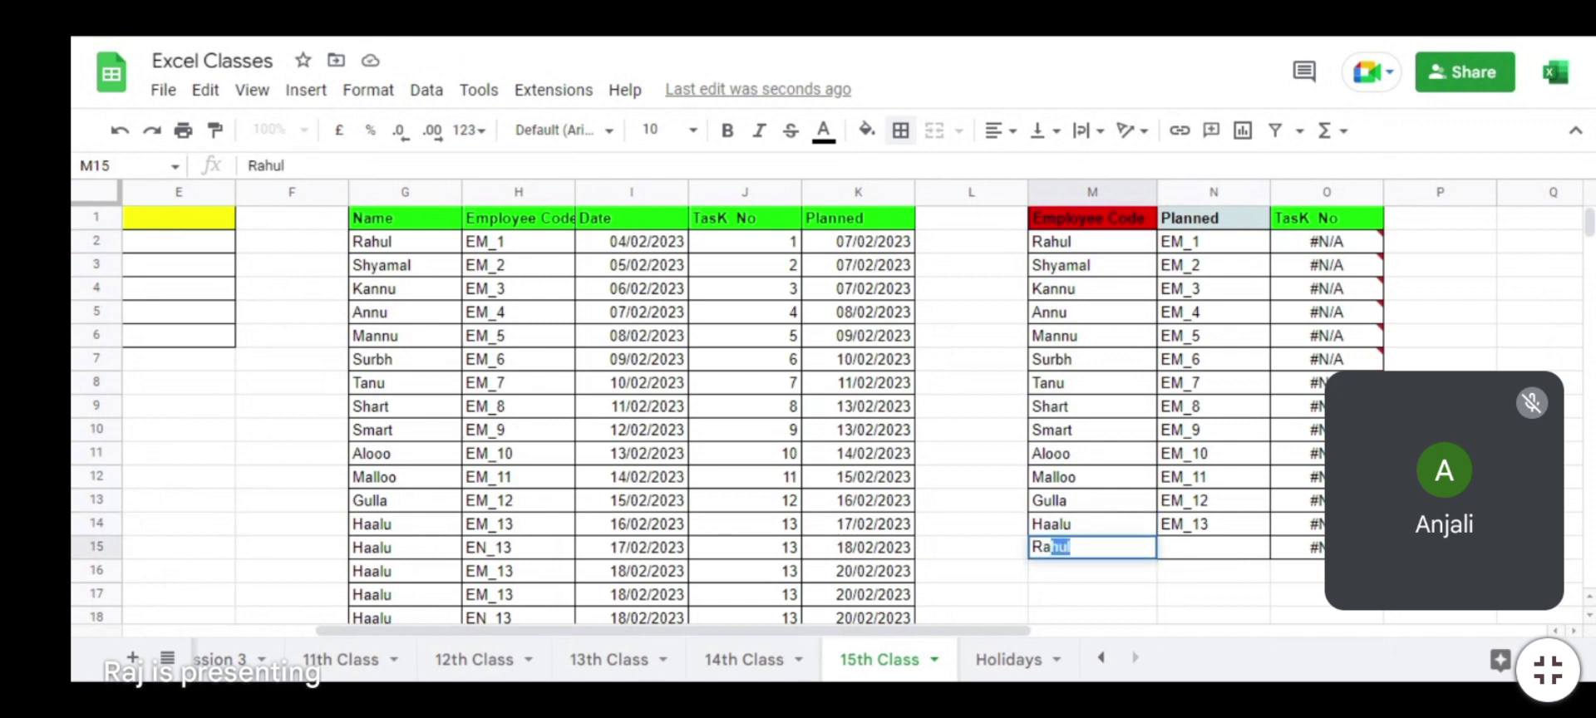
{"action": "key", "text": "Escape"}
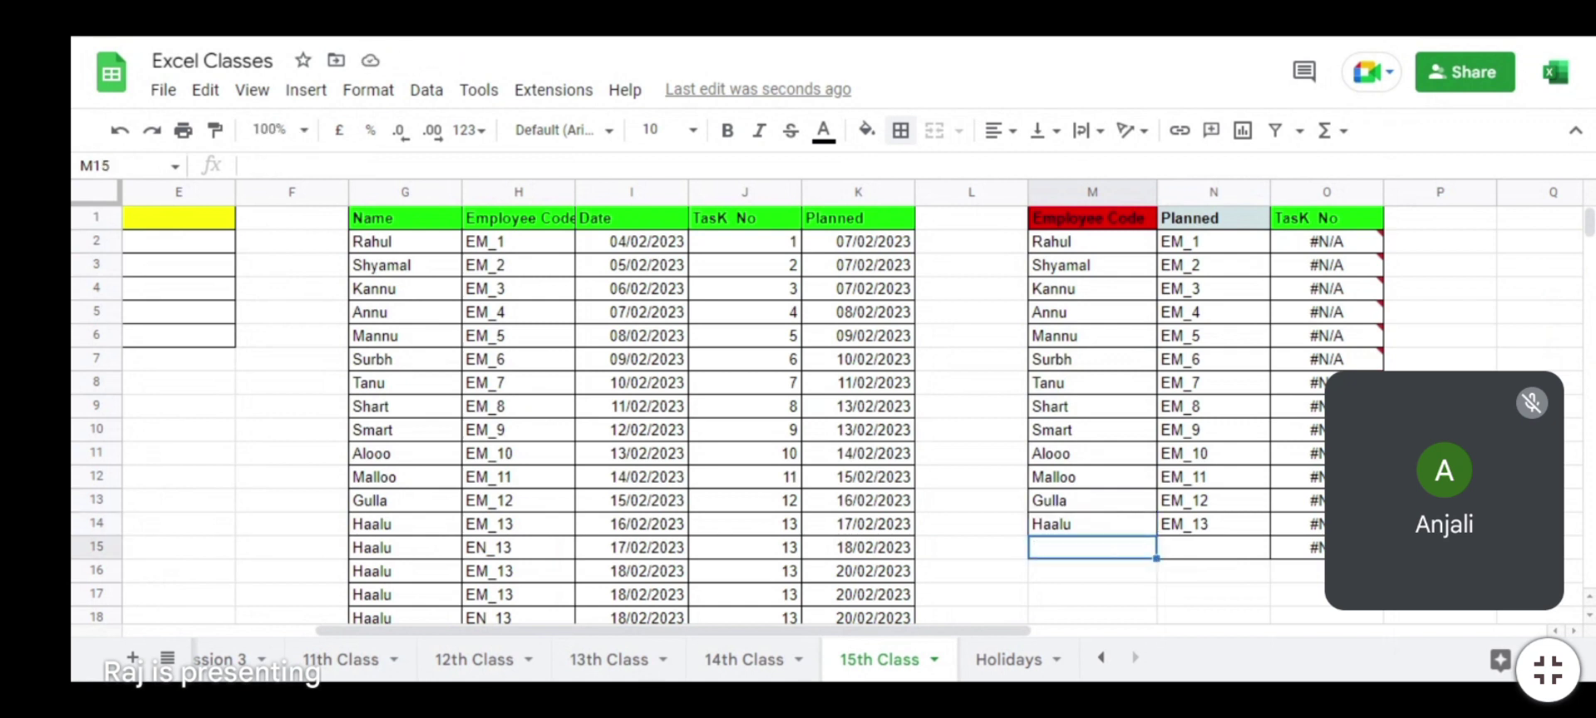
Step: Fill the employee name from M14 down into M15 and the iferror formula from N14 down into N15
{"action": "key", "text": "Up"}
{"action": "key", "text": "shift+Down"}
{"action": "key", "text": "ctrl+d"}
{"action": "key", "text": "Right"}
{"action": "key", "text": "shift+Down"}
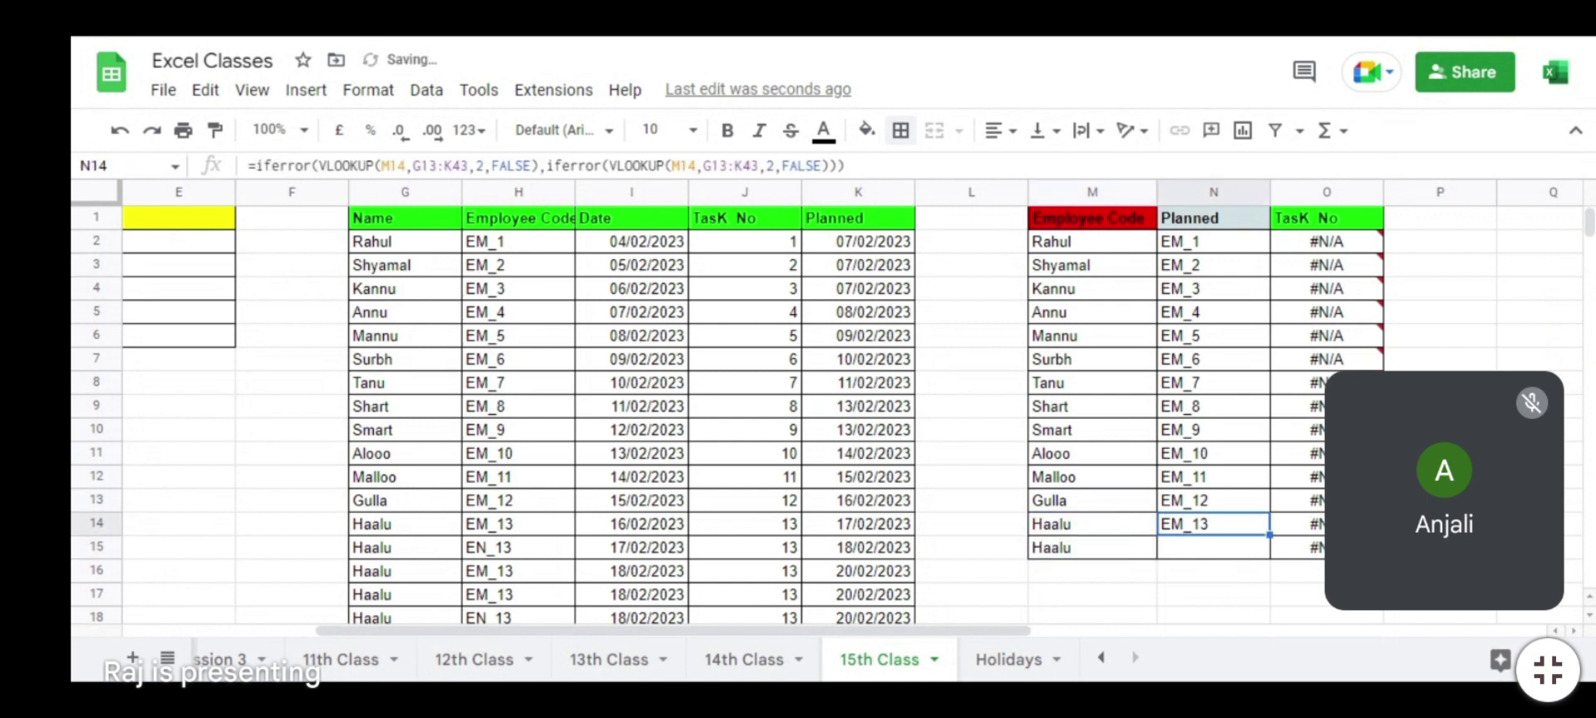
{"action": "key", "text": "ctrl+d"}
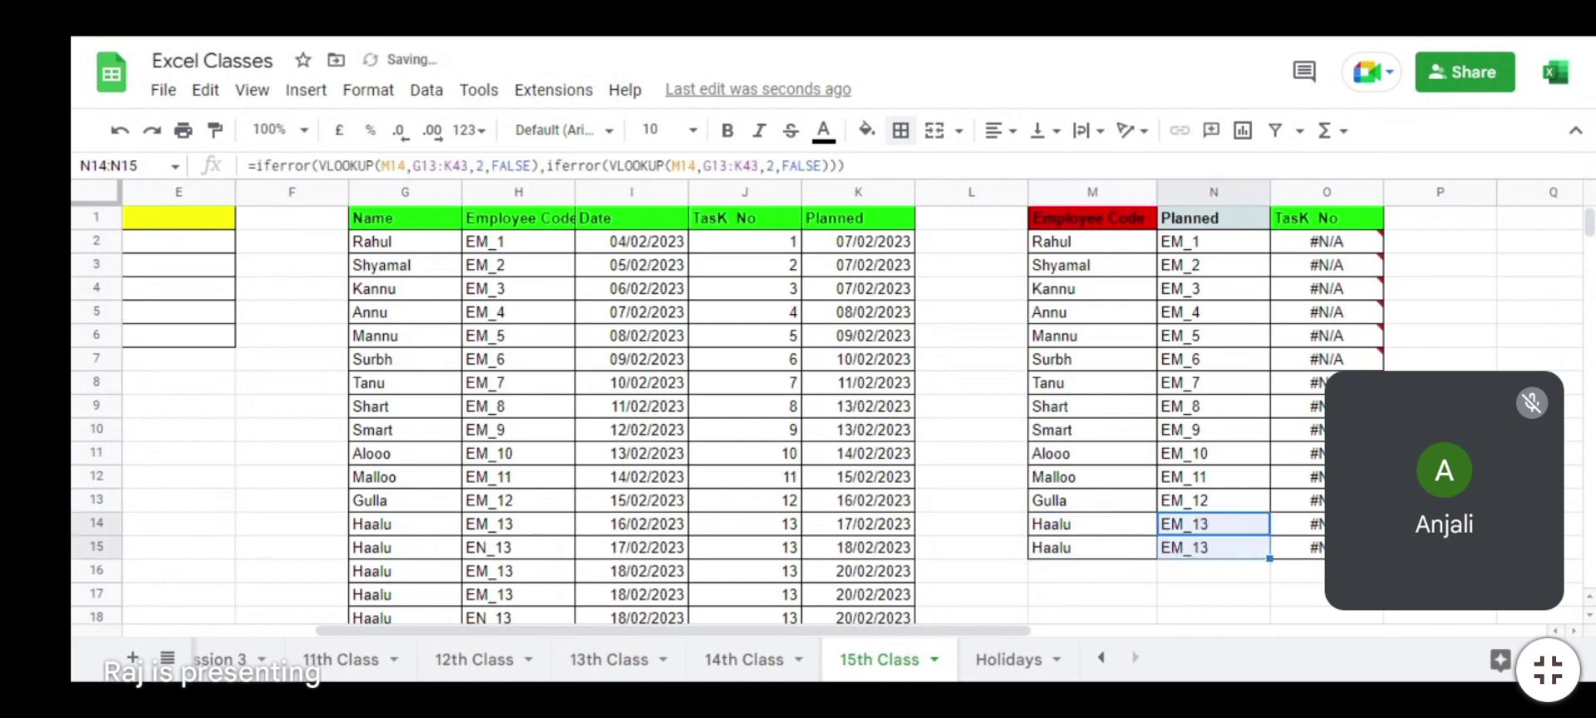
Step: Compare the duplicate names in M14:M15 with the lookup formulas and employee codes in N14:N15
{"action": "key", "text": "Down"}
{"action": "key", "text": "Up"}
{"action": "key", "text": "Up"}
{"action": "key", "text": "Down"}
{"action": "key", "text": "Down"}
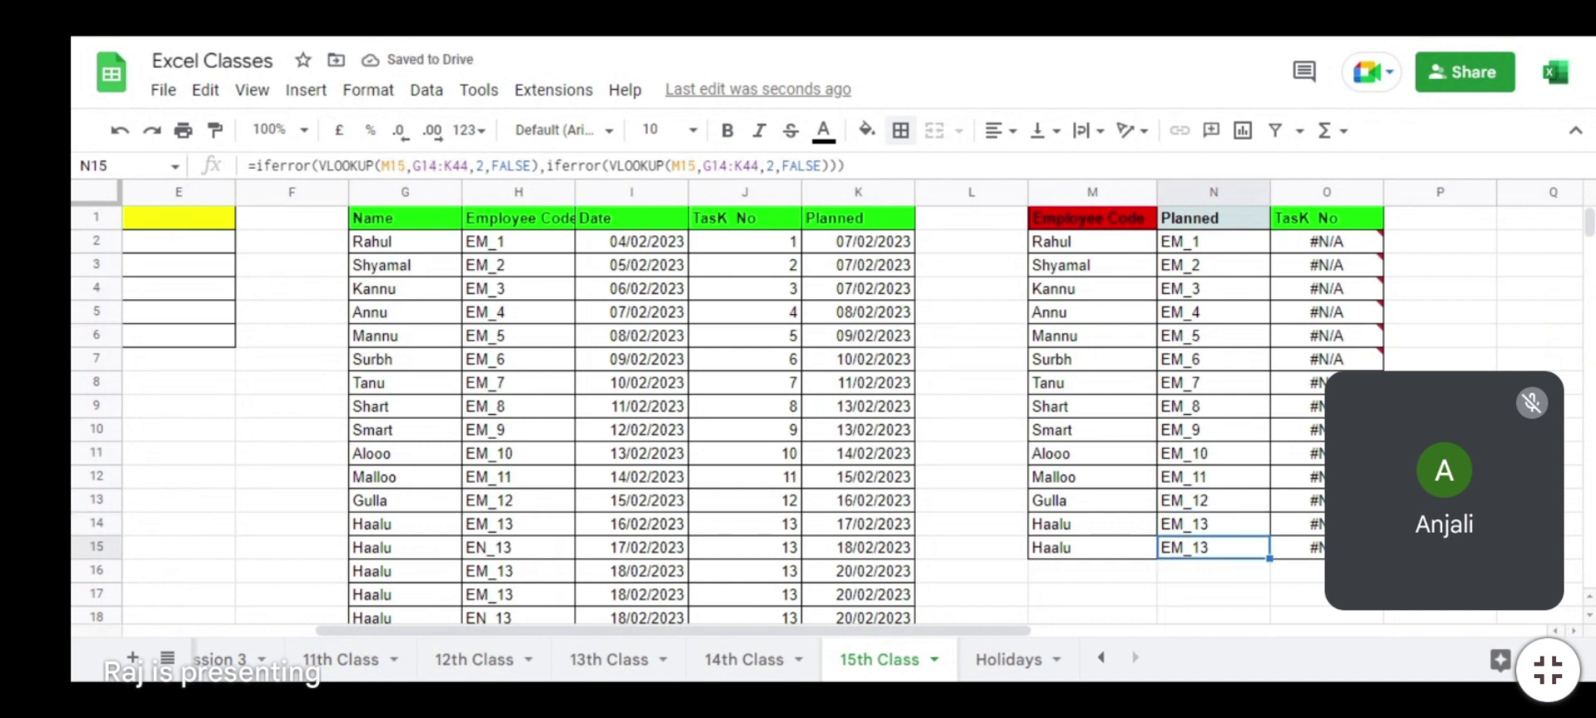
{"action": "key", "text": "Up"}
{"action": "key", "text": "Down"}
{"action": "key", "text": "Up"}
{"action": "key", "text": "Left"}
{"action": "key", "text": "shift+Down"}
{"action": "key", "text": "shift+Down"}
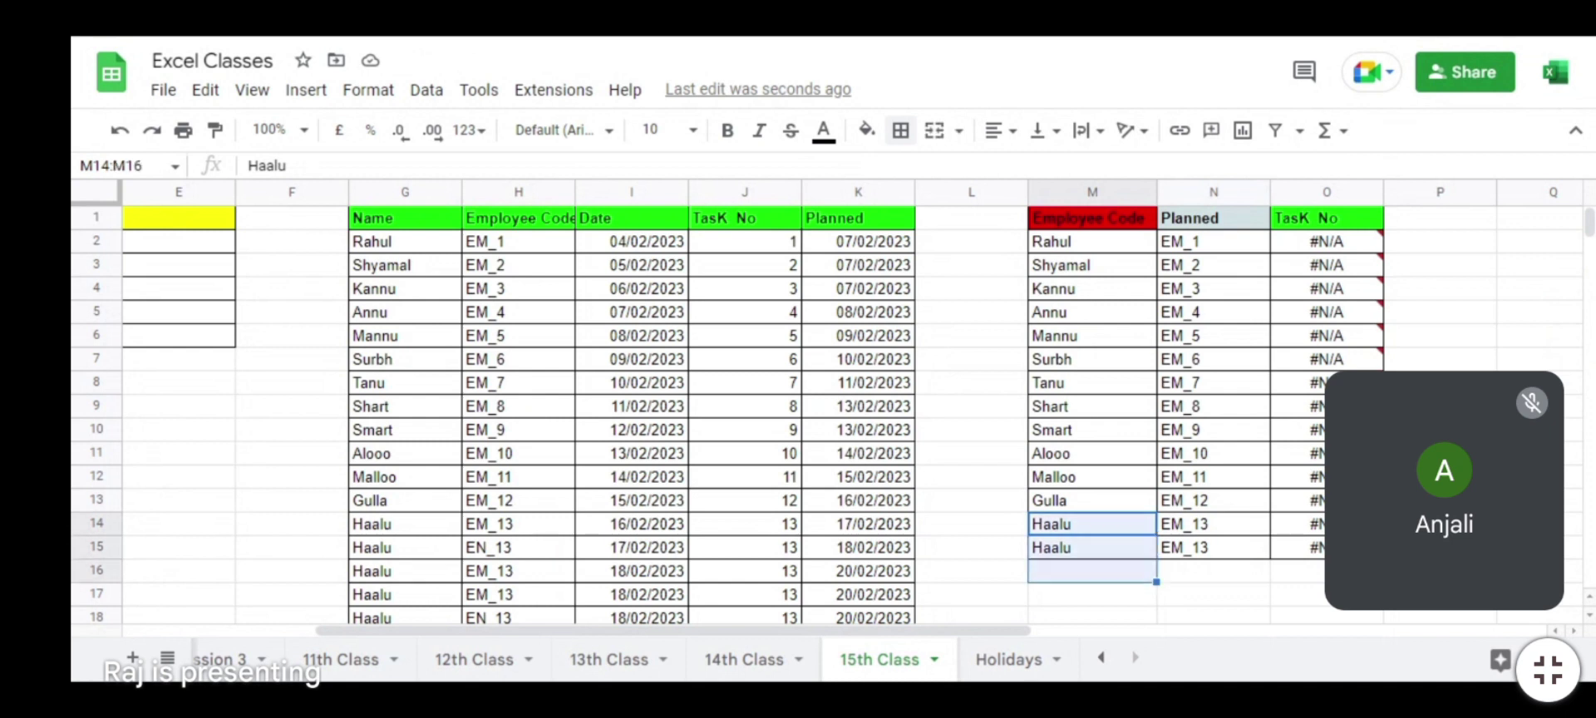
{"action": "key", "text": "shift+Up"}
{"action": "key", "text": "shift+Up"}
{"action": "key", "text": "Down"}
{"action": "key", "text": "shift+Up"}
{"action": "key", "text": "Down"}
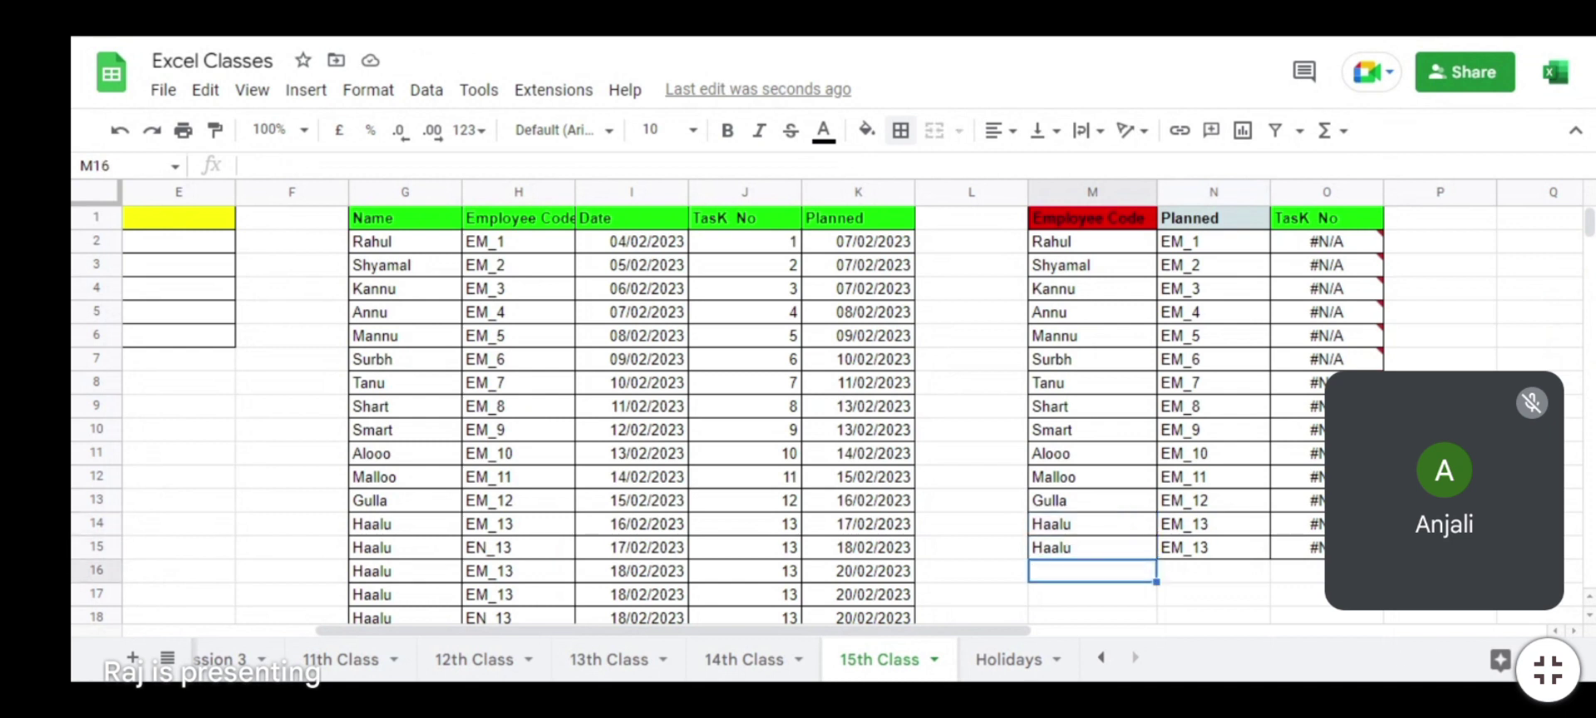
{"action": "key", "text": "Up"}
{"action": "key", "text": "Up"}
{"action": "key", "text": "shift+Down"}
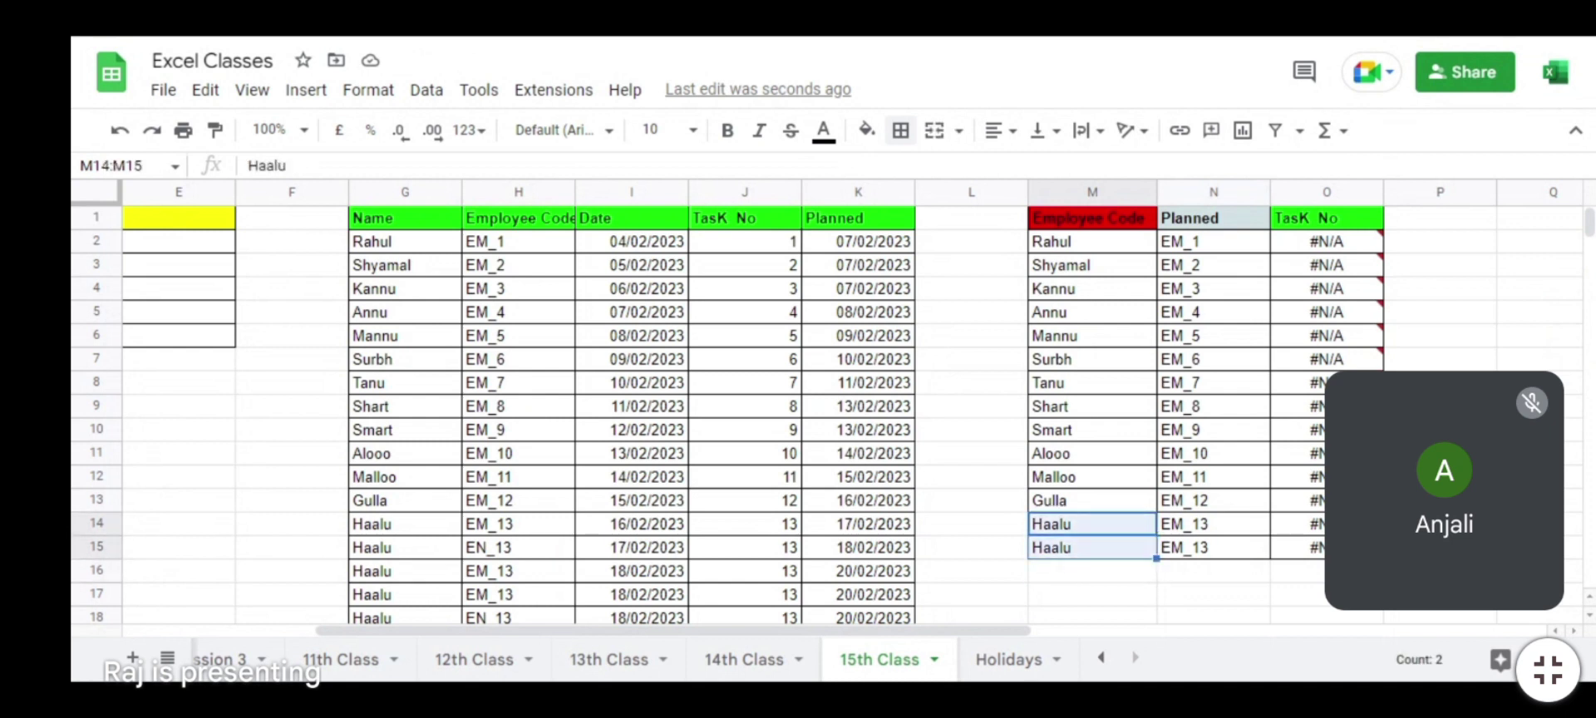
{"action": "key", "text": "Right"}
{"action": "key", "text": "Up"}
{"action": "key", "text": "Down"}
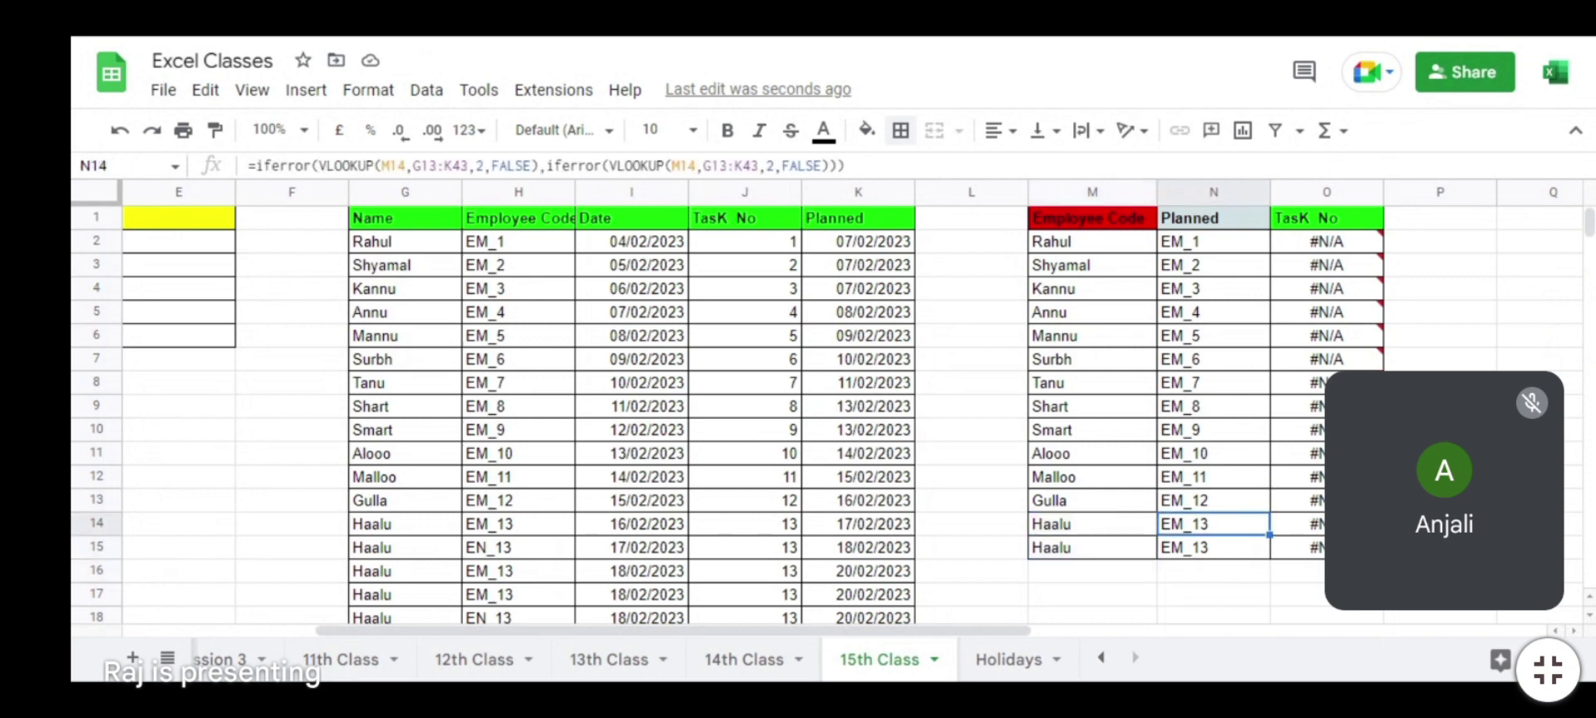
{"action": "key", "text": "Down"}
{"action": "key", "text": "Up"}
Step: Try changing the search key of the first VLOOKUP in the N14 formula to M2
{"action": "key", "text": "F2"}
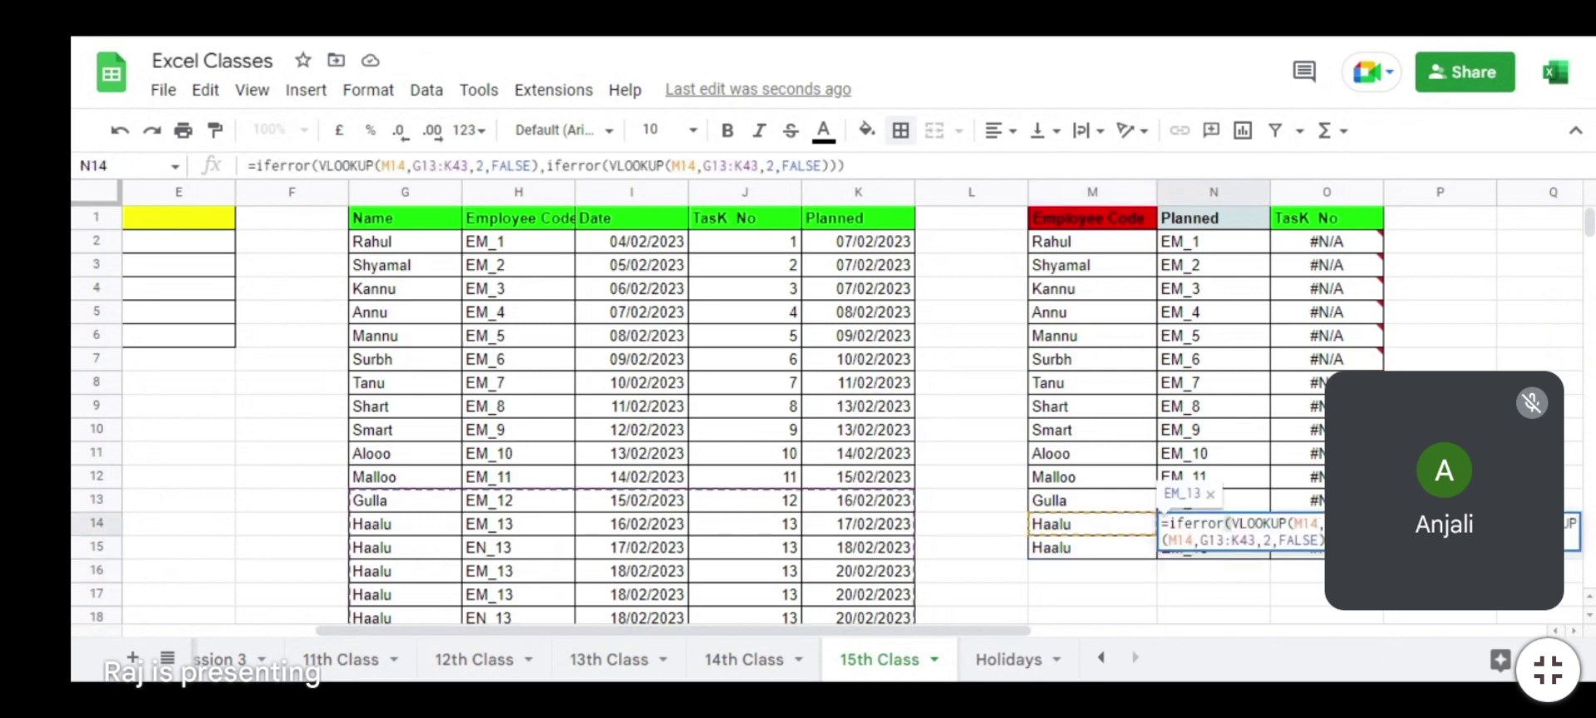
{"action": "key", "text": "Up"}
{"action": "key", "text": "Left"}
{"action": "key", "text": "Left"}
{"action": "key", "text": "Left"}
{"action": "key", "text": "shift+Right"}
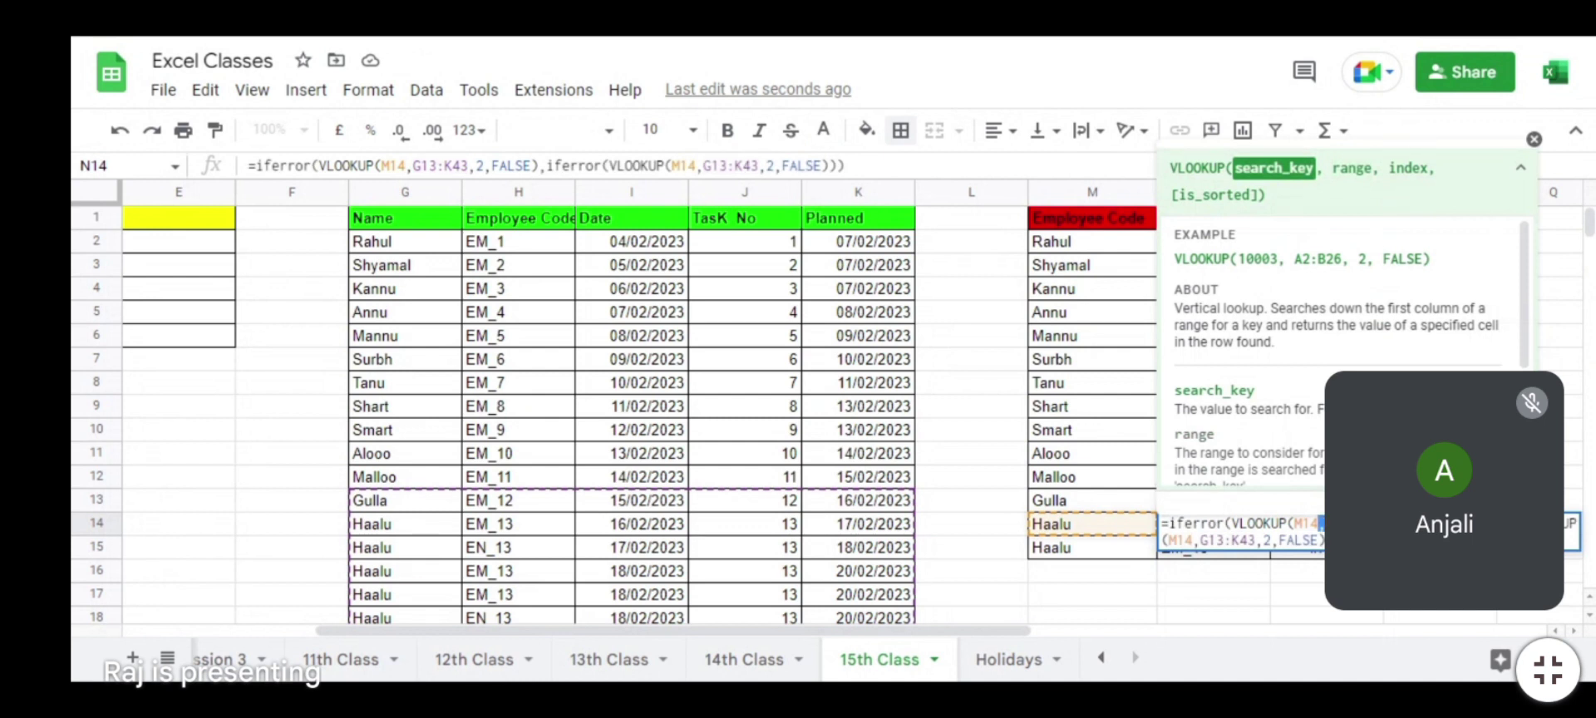
{"action": "key", "text": "Left"}
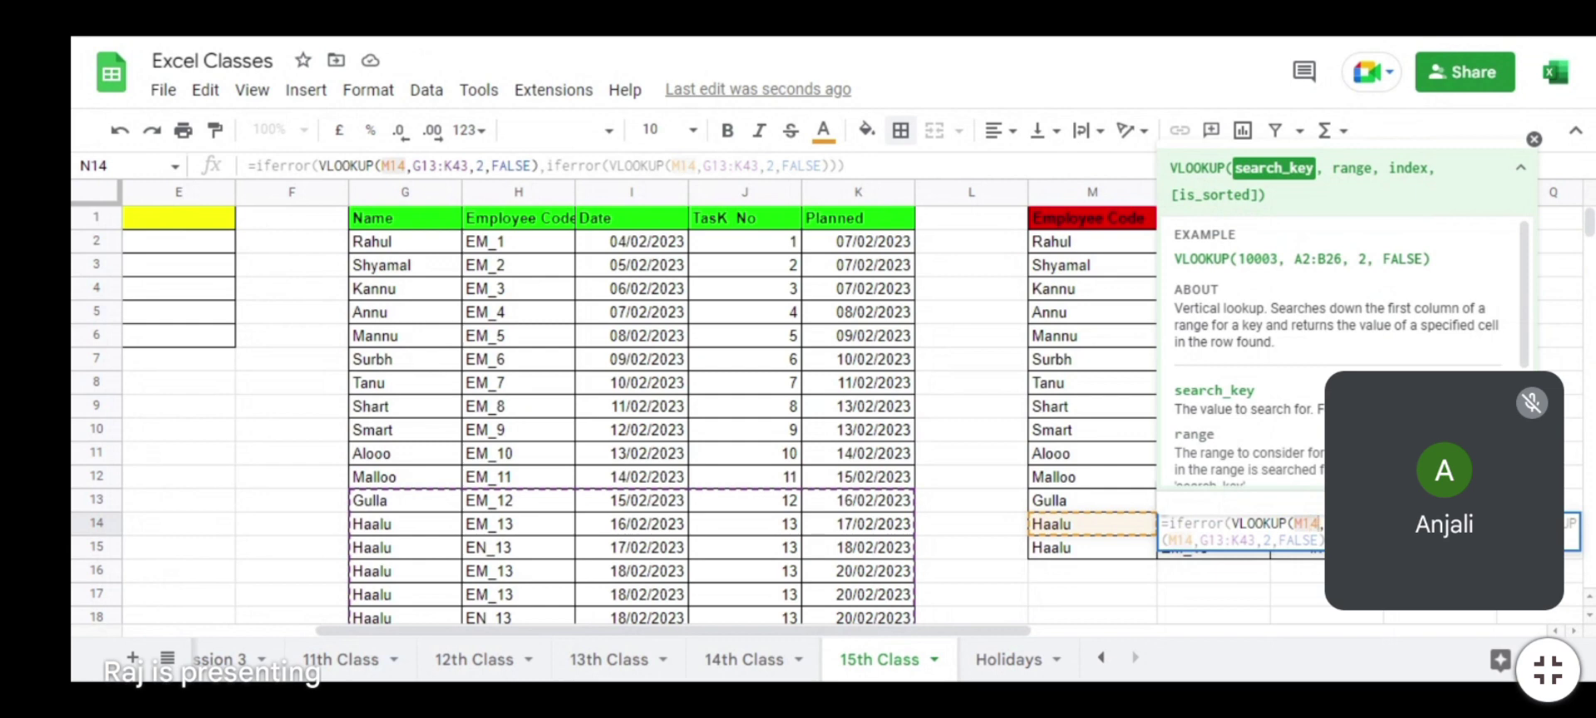
{"action": "key", "text": "BackSpace"}
{"action": "key", "text": "BackSpace"}
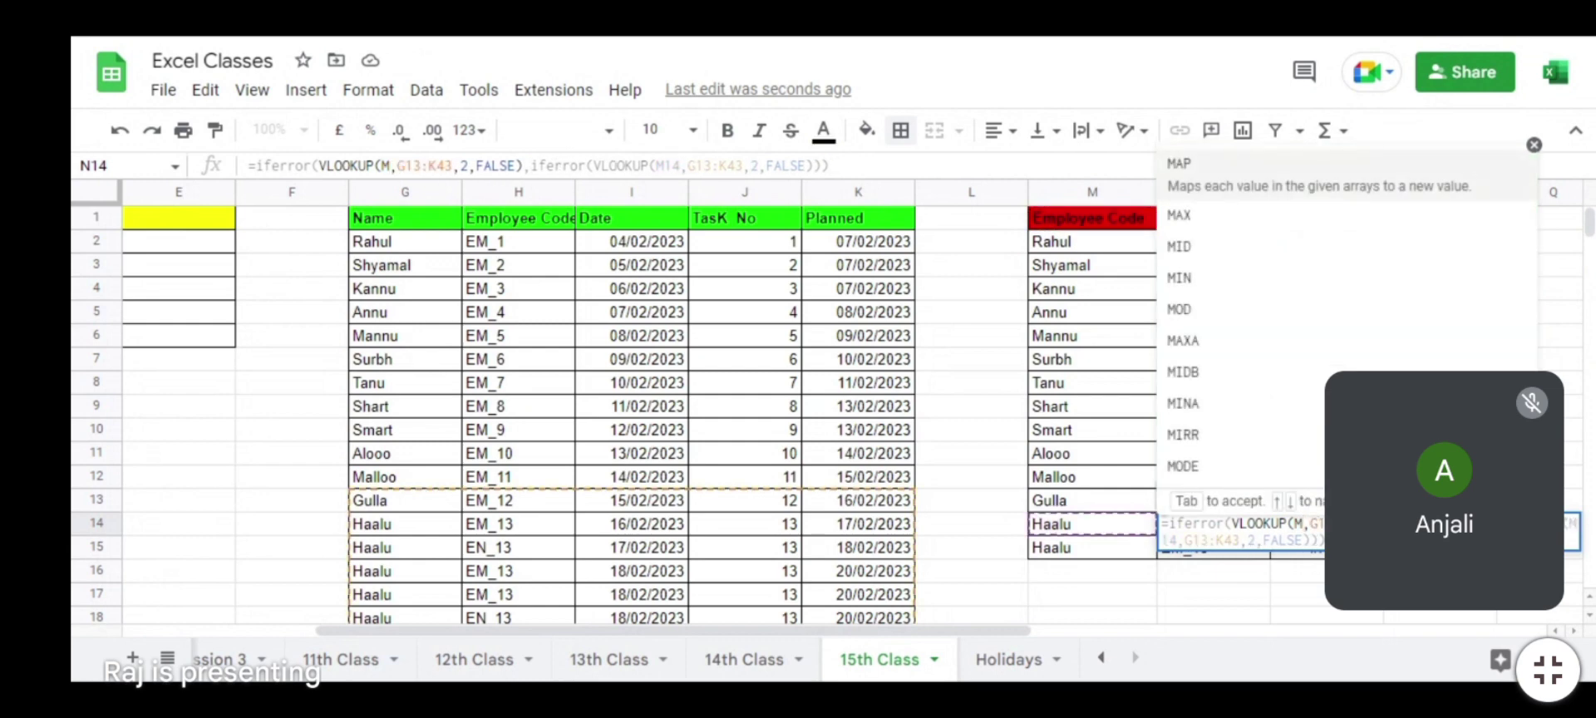
{"action": "type", "text": "2"}
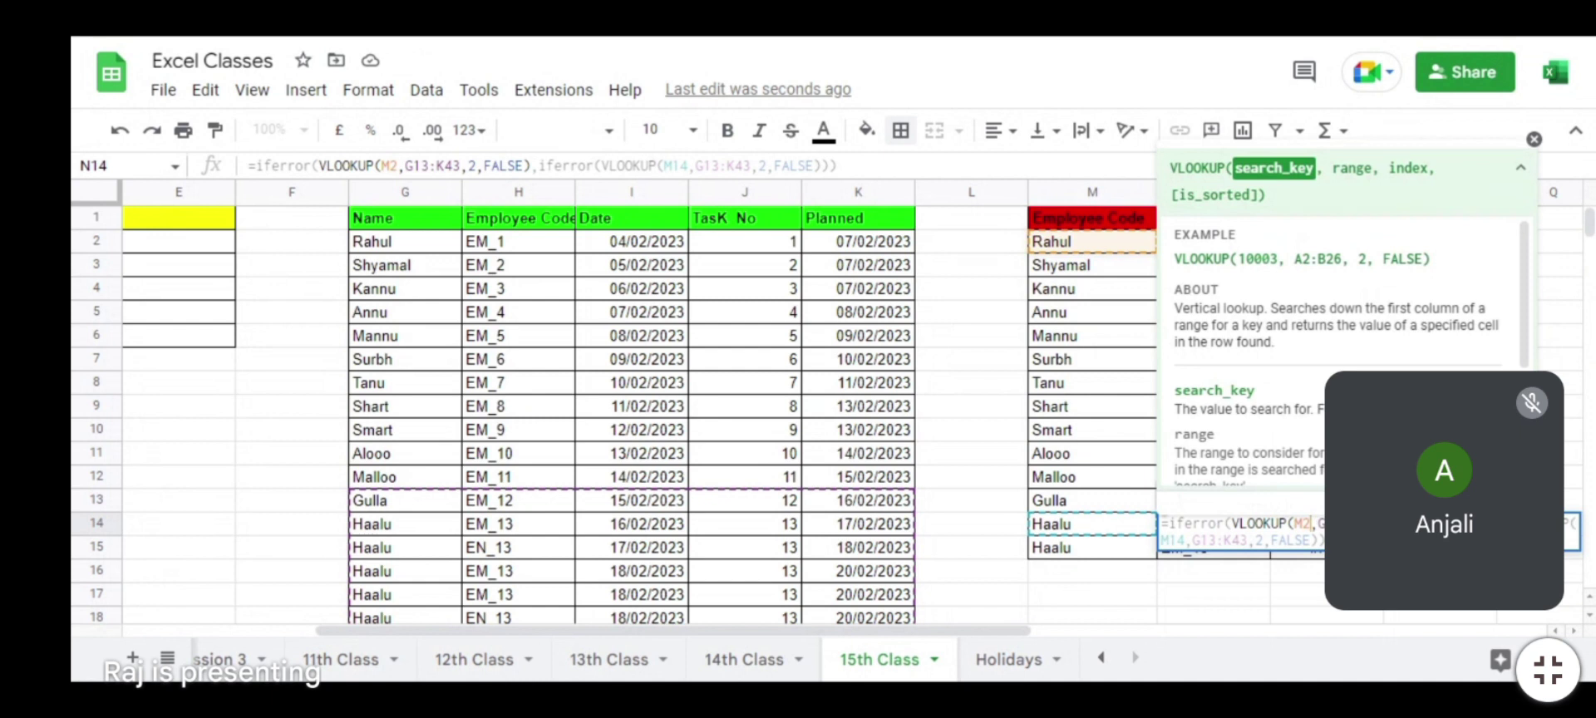
Step: Set the second VLOOKUP's search key in N14 to M2 as well and commit the formula
{"action": "key", "text": "Down"}
{"action": "key", "text": "Left"}
{"action": "key", "text": "Left"}
{"action": "key", "text": "Left"}
{"action": "key", "text": "Left"}
{"action": "key", "text": "Left"}
{"action": "key", "text": "Left"}
{"action": "key", "text": "Left"}
{"action": "key", "text": "Left"}
{"action": "key", "text": "Left"}
{"action": "key", "text": "Left"}
{"action": "key", "text": "Left"}
{"action": "key", "text": "Left"}
{"action": "key", "text": "Left"}
{"action": "key", "text": "Left"}
{"action": "key", "text": "Left"}
{"action": "key", "text": "Left"}
{"action": "key", "text": "Left"}
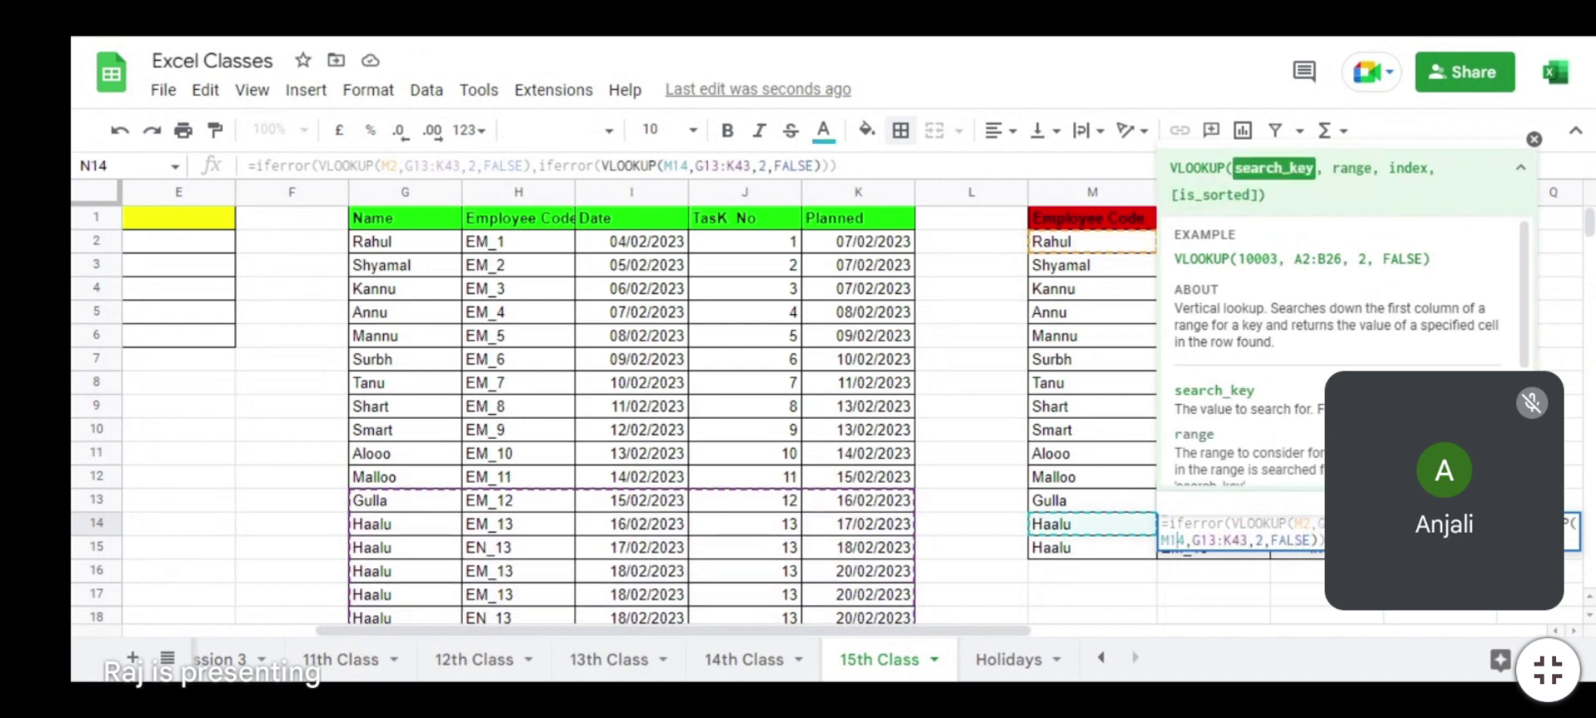
{"action": "key", "text": "Right"}
{"action": "key", "text": "BackSpace"}
{"action": "key", "text": "BackSpace"}
{"action": "type", "text": "2"}
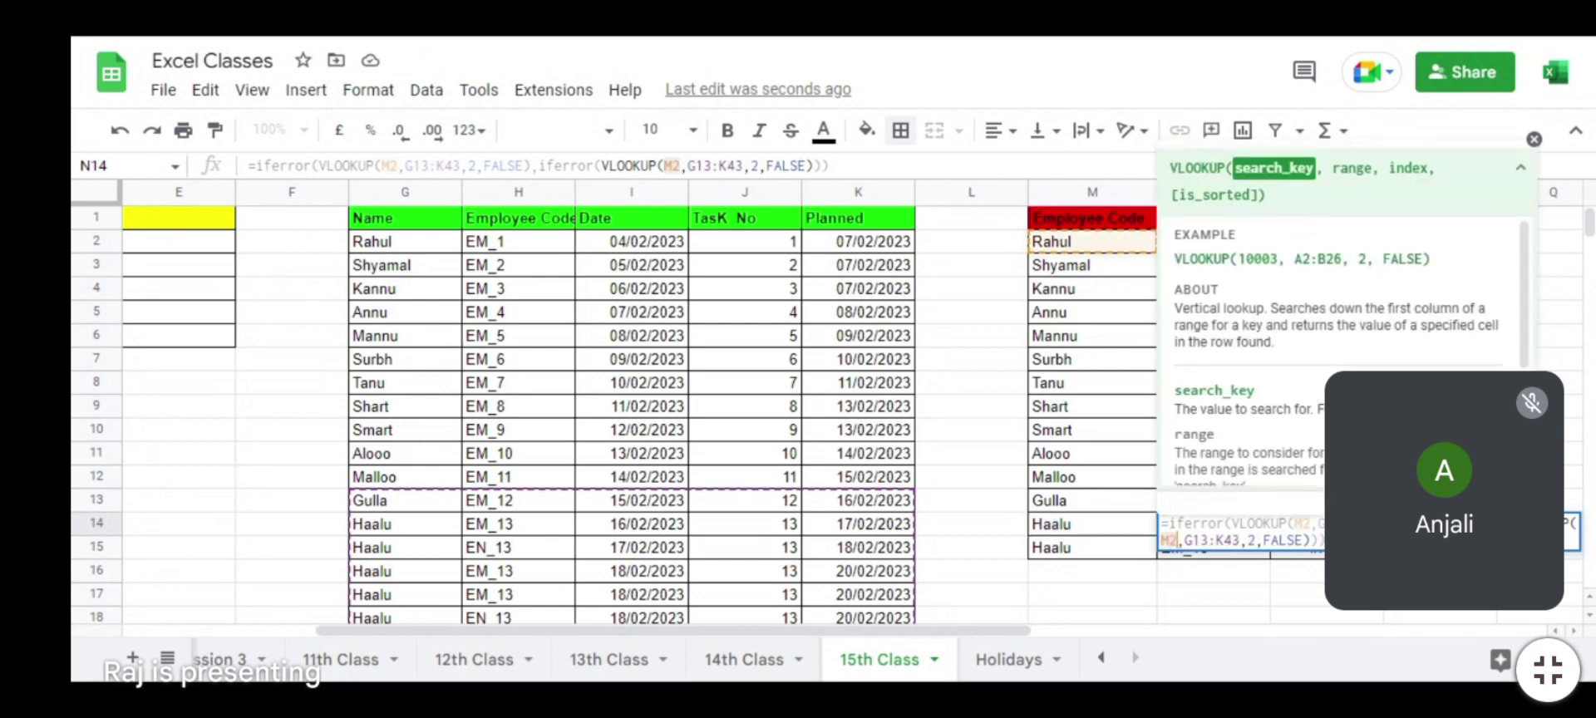
{"action": "key", "text": "Return"}
{"action": "key", "text": "Down"}
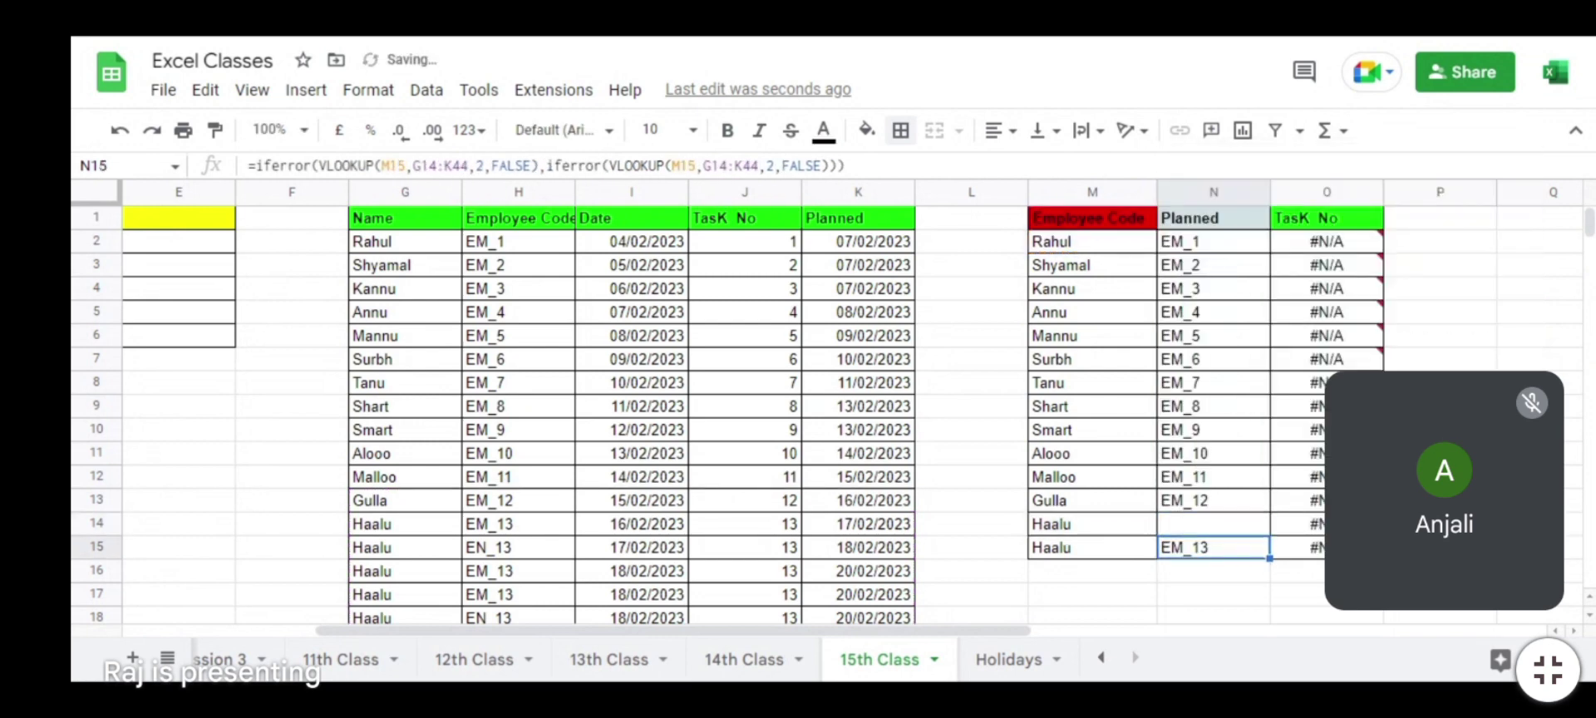
Step: Restore the lookup formula in N14 by copying the formula from N15 into it
{"action": "key", "text": "ctrl+c"}
{"action": "key", "text": "Up"}
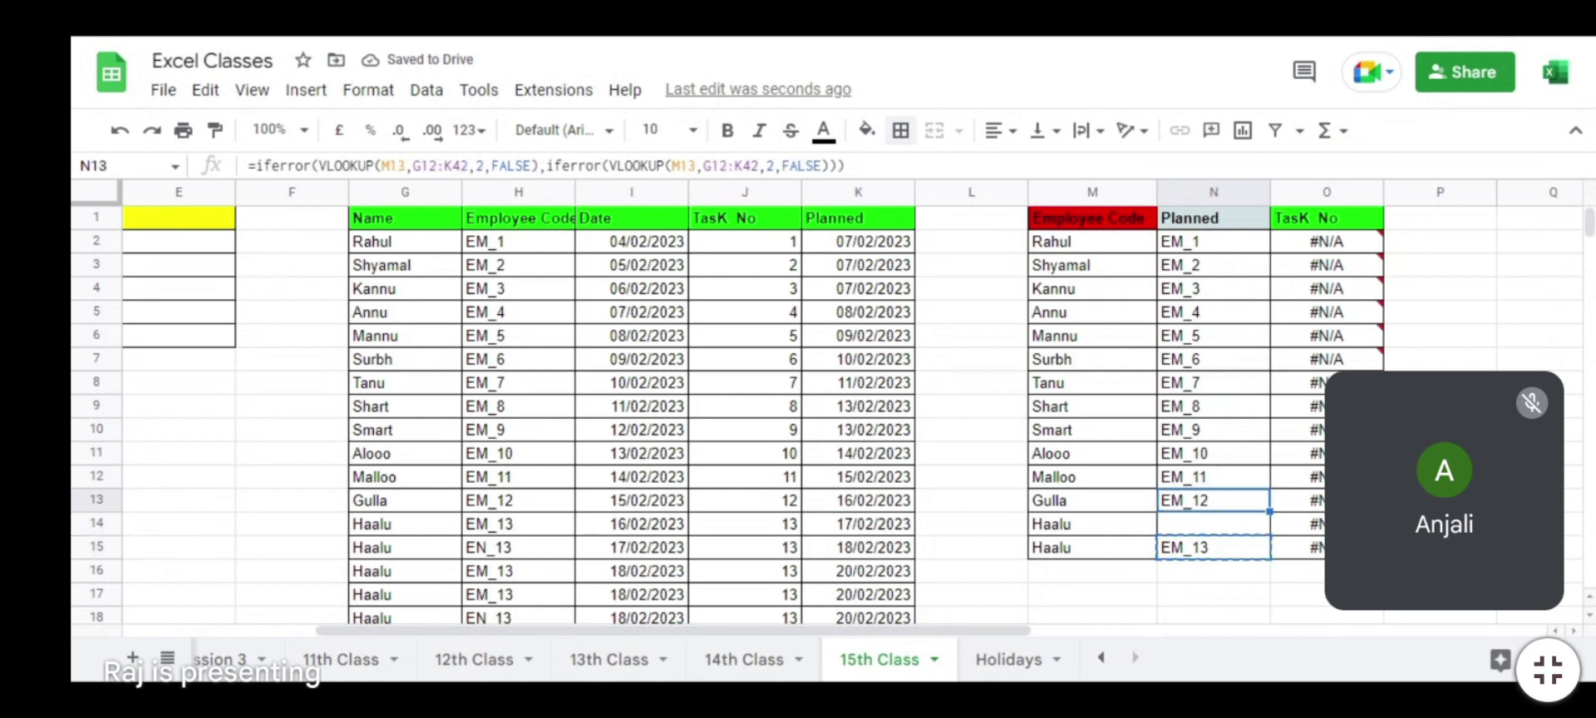
{"action": "key", "text": "ctrl+v"}
{"action": "key", "text": "Up"}
{"action": "key", "text": "Down"}
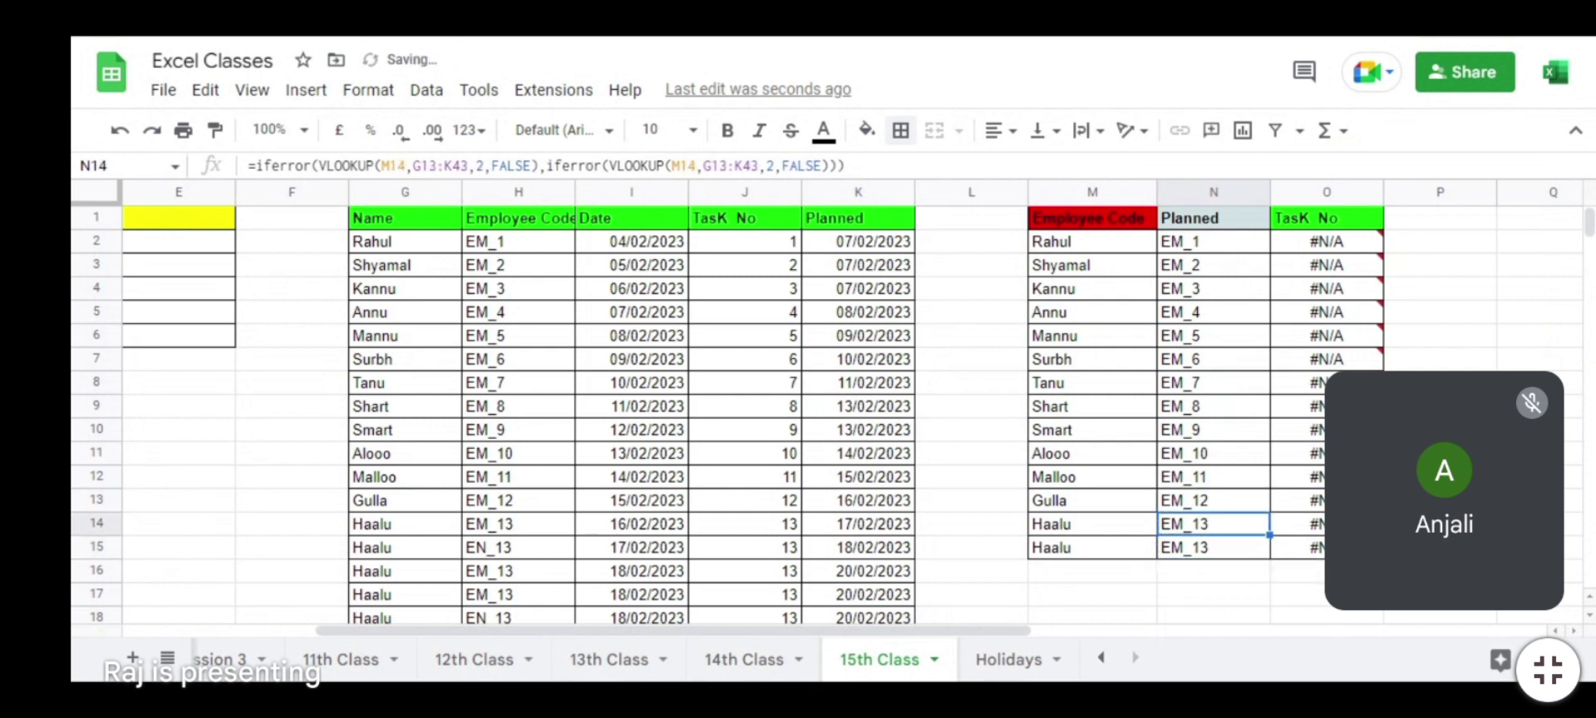
Step: Examine the row references of the iferror lookup formulas along column N
{"action": "key", "text": "Down"}
{"action": "key", "text": "Down"}
{"action": "key", "text": "Down"}
{"action": "key", "text": "Up"}
{"action": "key", "text": "Up"}
{"action": "key", "text": "Up"}
{"action": "key", "text": "Up"}
{"action": "key", "text": "Up"}
{"action": "key", "text": "Up"}
{"action": "key", "text": "Up"}
{"action": "key", "text": "Up"}
{"action": "key", "text": "Up"}
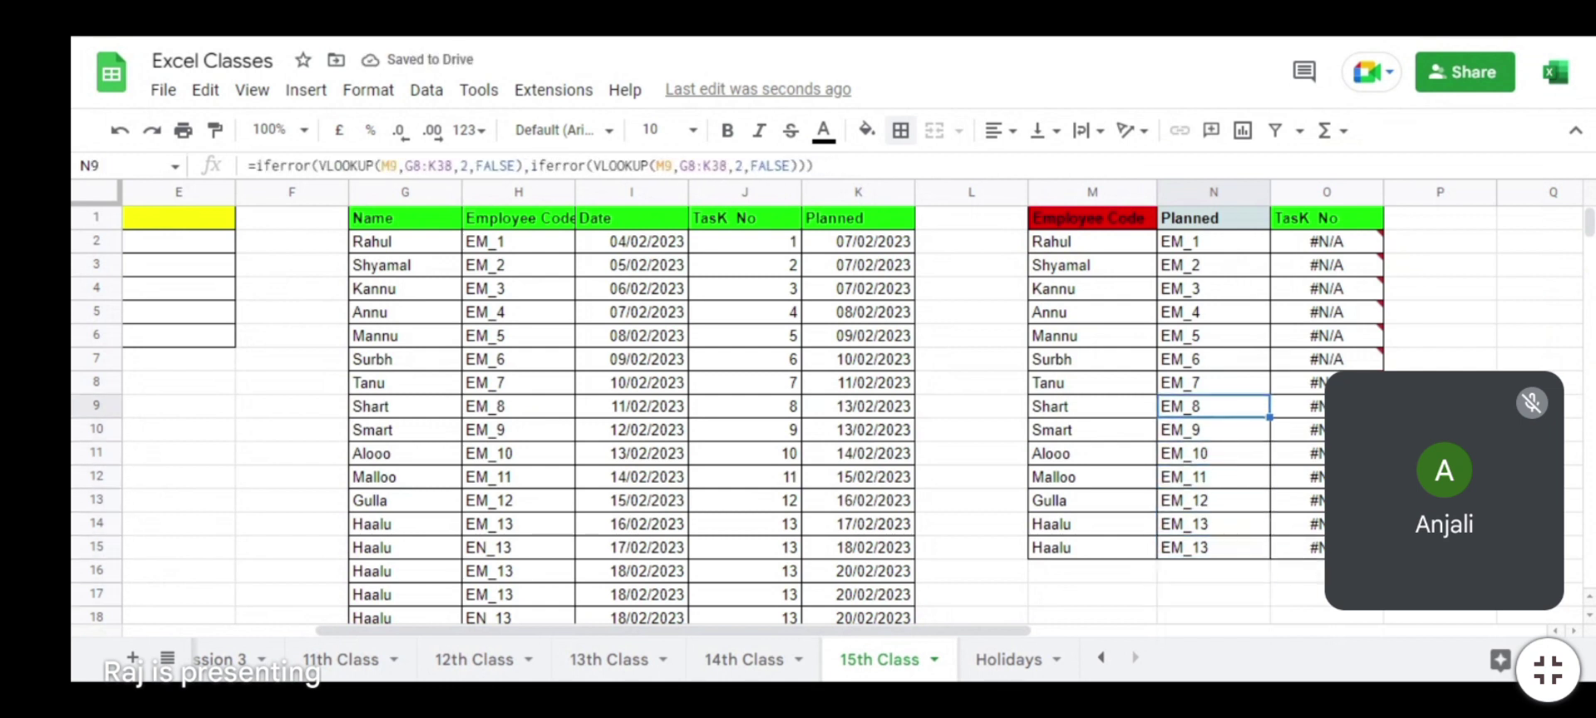
Step: Change the lookup range of the O2 VLOOKUP formula to G1:K31 and commit it
{"action": "key", "text": "Right"}
{"action": "key", "text": "Up"}
{"action": "key", "text": "Up"}
{"action": "key", "text": "Up"}
{"action": "key", "text": "Up"}
{"action": "key", "text": "Up"}
{"action": "key", "text": "Up"}
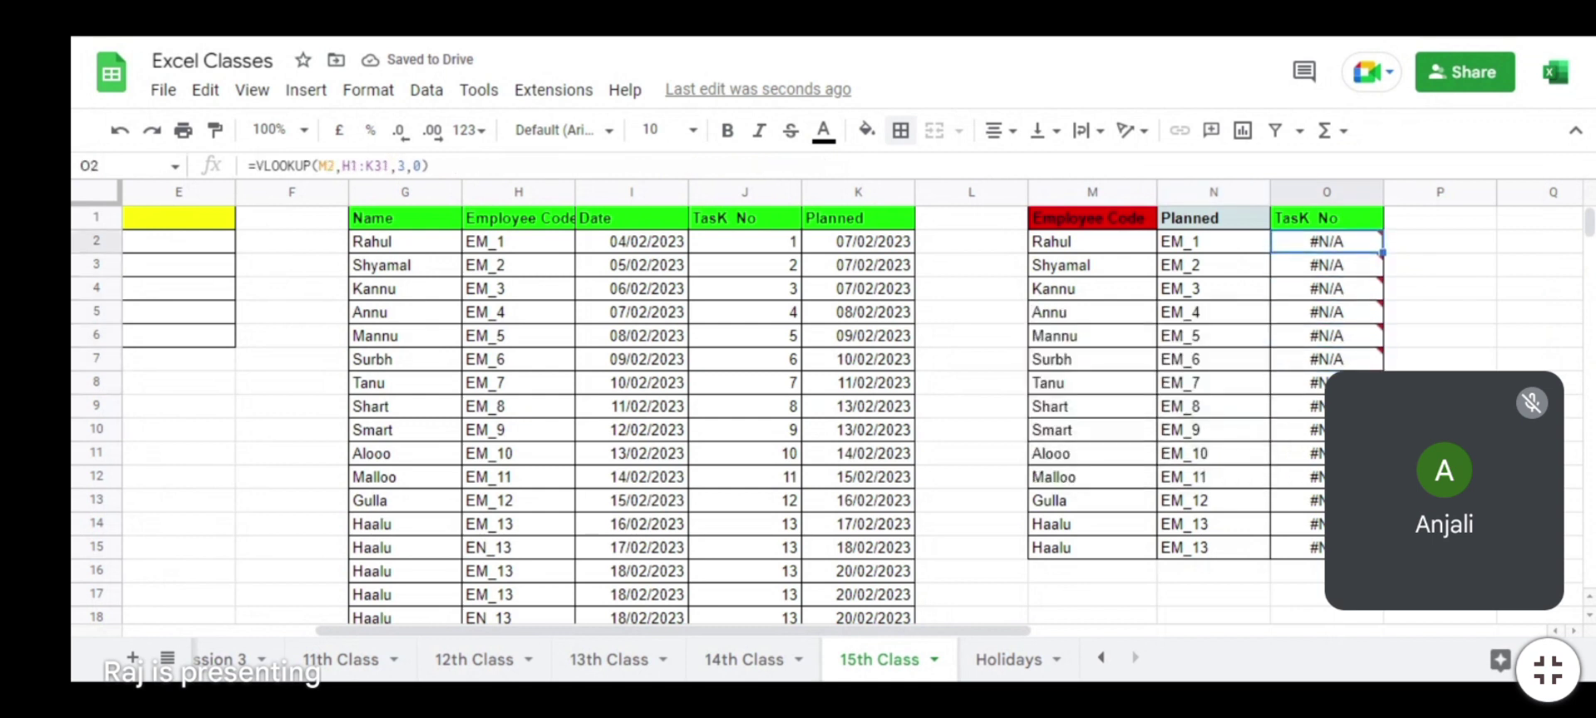
{"action": "key", "text": "Up"}
{"action": "key", "text": "Down"}
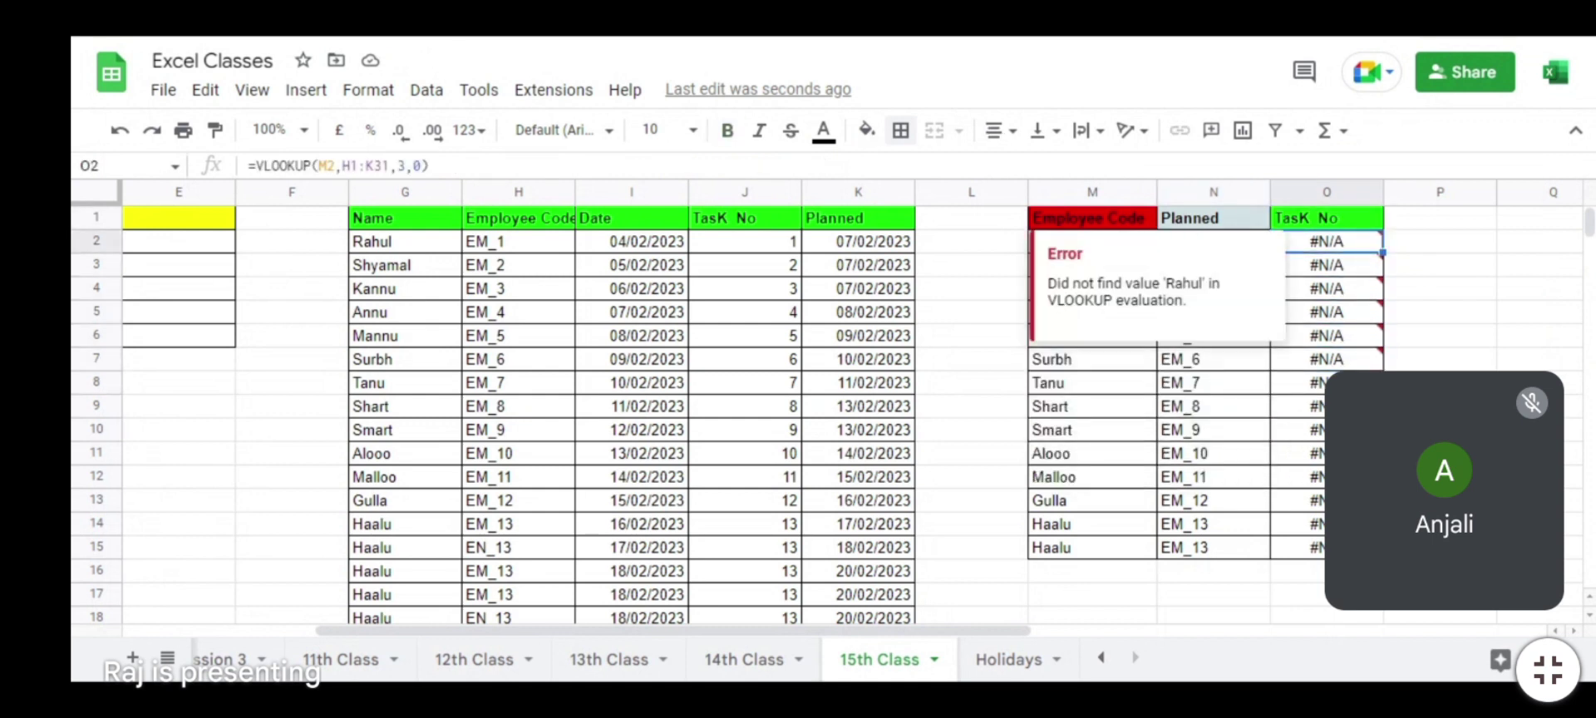
{"action": "key", "text": "Down"}
{"action": "key", "text": "Up"}
{"action": "key", "text": "F2"}
{"action": "key", "text": "Left"}
{"action": "key", "text": "Left"}
{"action": "key", "text": "Left"}
{"action": "key", "text": "Left"}
{"action": "key", "text": "Left"}
{"action": "key", "text": "Left"}
{"action": "key", "text": "Left"}
{"action": "key", "text": "Left"}
{"action": "key", "text": "Left"}
{"action": "key", "text": "Left"}
{"action": "key", "text": "Left"}
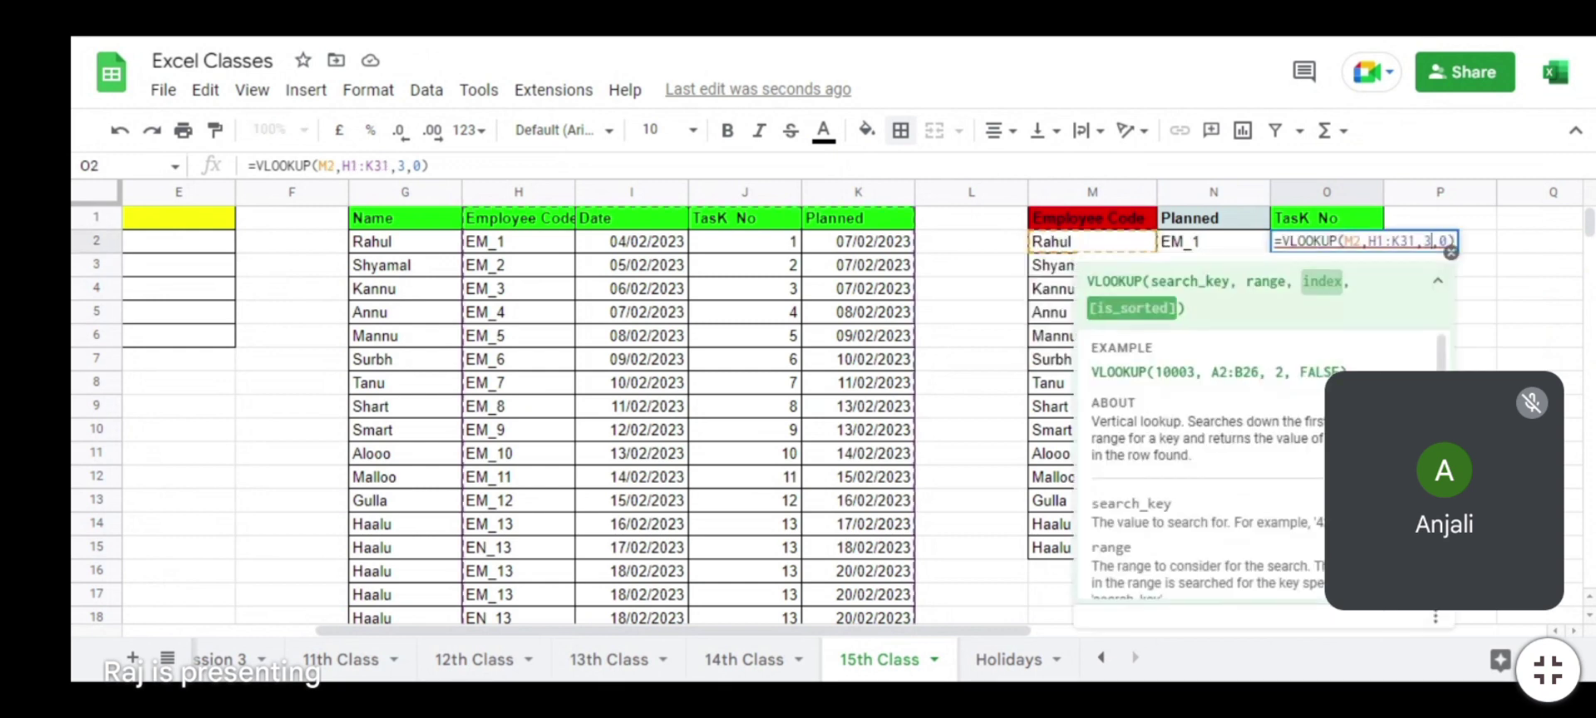
{"action": "key", "text": "Left"}
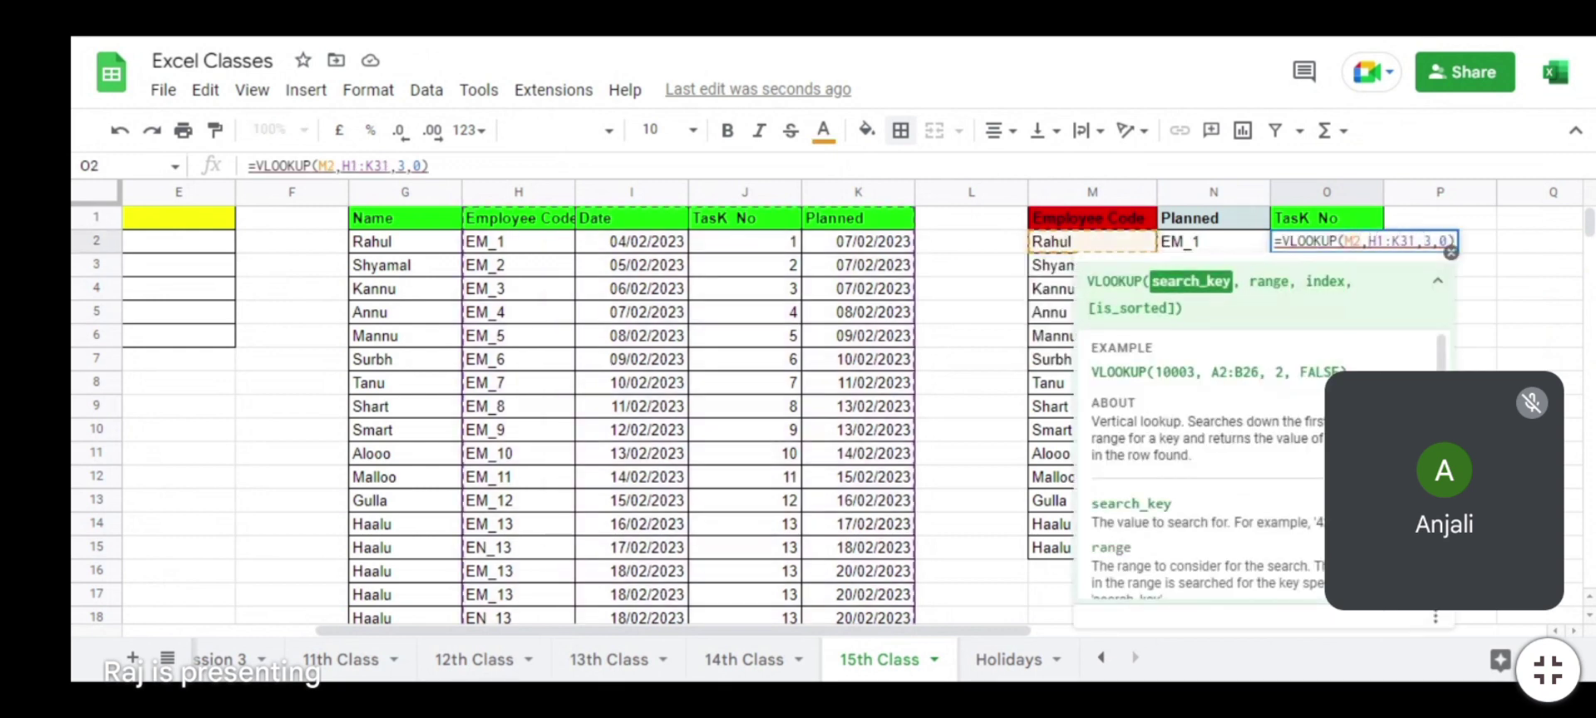
{"action": "key", "text": "Right"}
{"action": "key", "text": "Delete"}
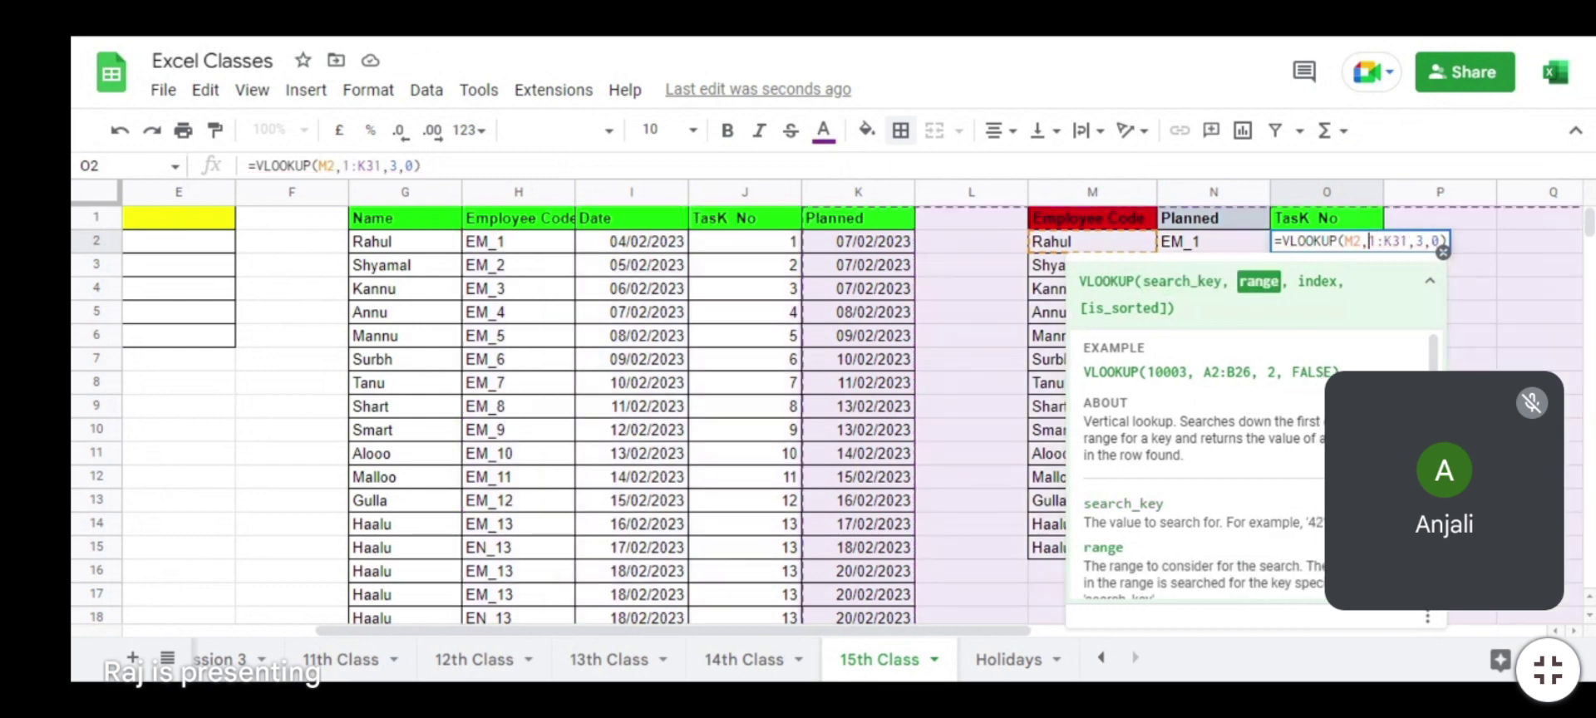
{"action": "type", "text": "G"}
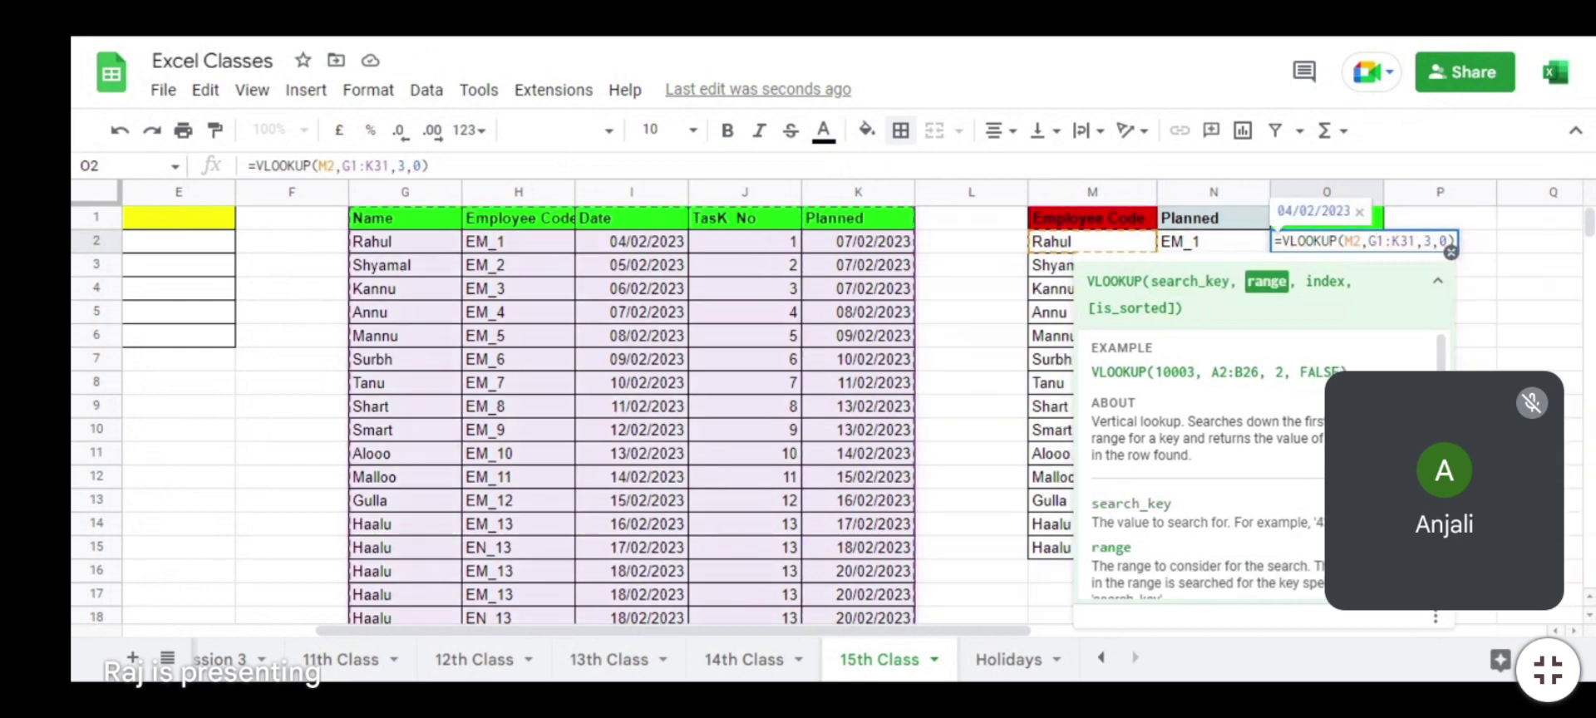
{"action": "key", "text": "Return"}
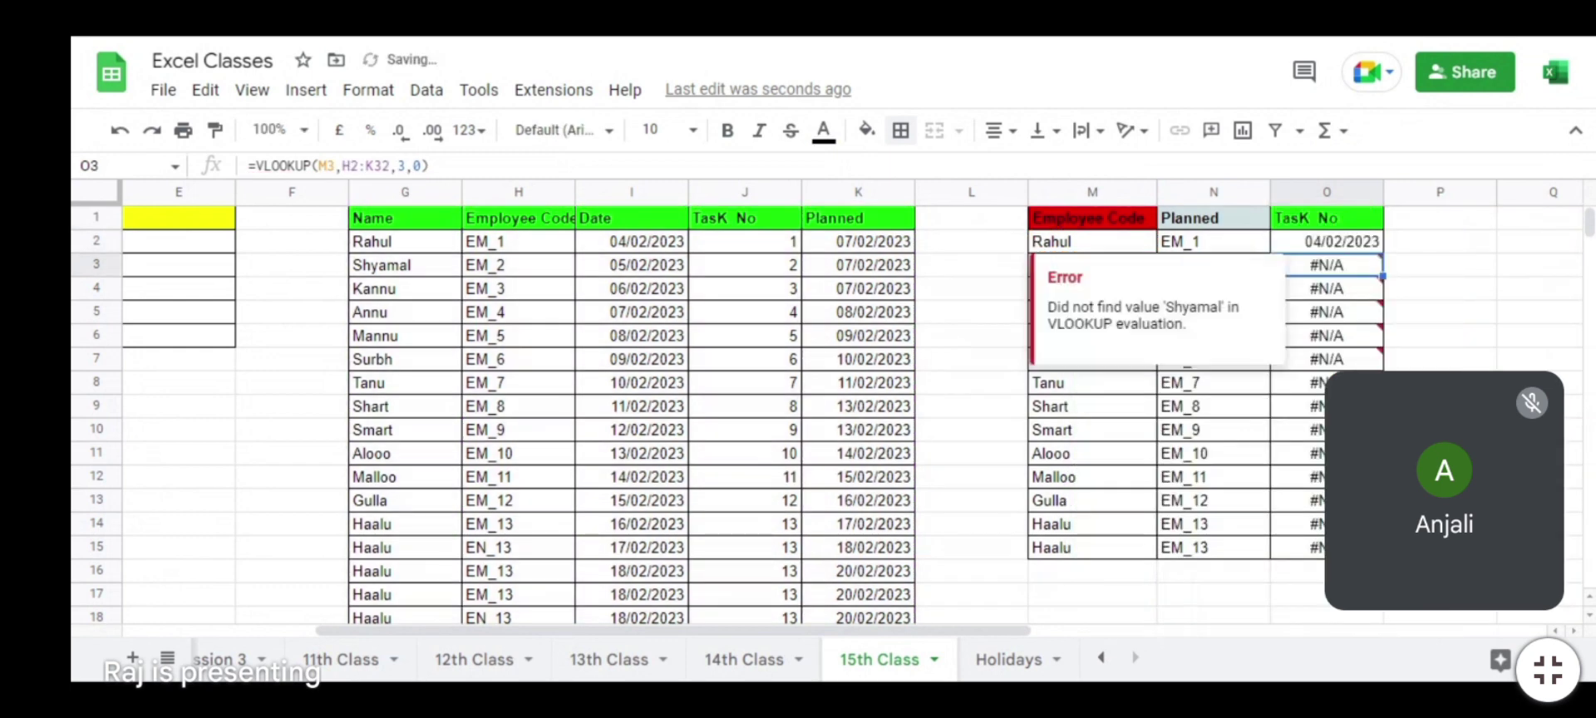
Step: Fill the corrected VLOOKUP formula from O2 down through O15
{"action": "key", "text": "Up"}
{"action": "key", "text": "ctrl+shift+Down"}
{"action": "key", "text": "ctrl+d"}
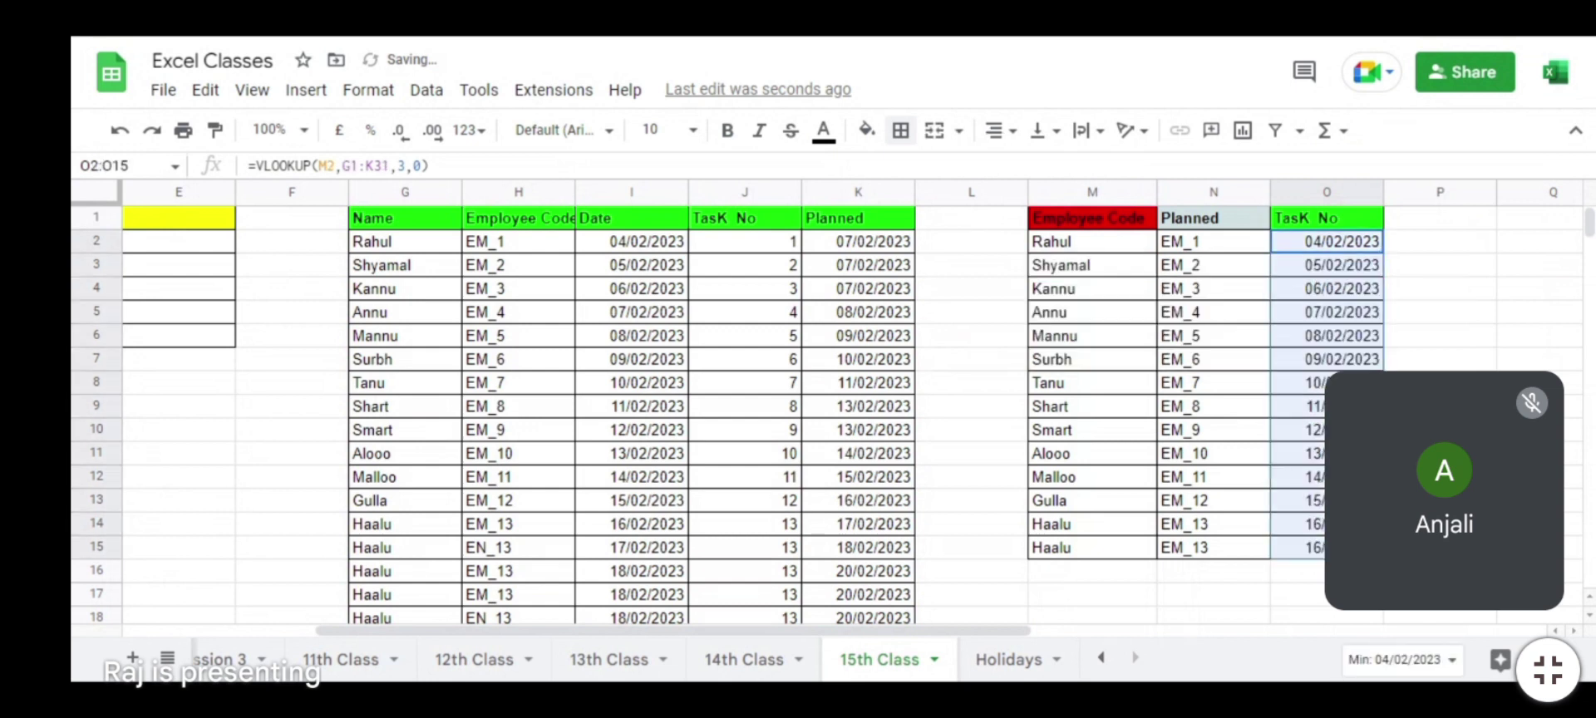
Step: Check the VLOOKUP formulas and returned values down column O to row 15
{"action": "key", "text": "Down"}
{"action": "key", "text": "Down"}
{"action": "key", "text": "Down"}
{"action": "key", "text": "Down"}
{"action": "key", "text": "Down"}
{"action": "key", "text": "Down"}
{"action": "key", "text": "Down"}
{"action": "key", "text": "Down"}
{"action": "key", "text": "Down"}
{"action": "key", "text": "Down"}
{"action": "key", "text": "Down"}
{"action": "key", "text": "Down"}
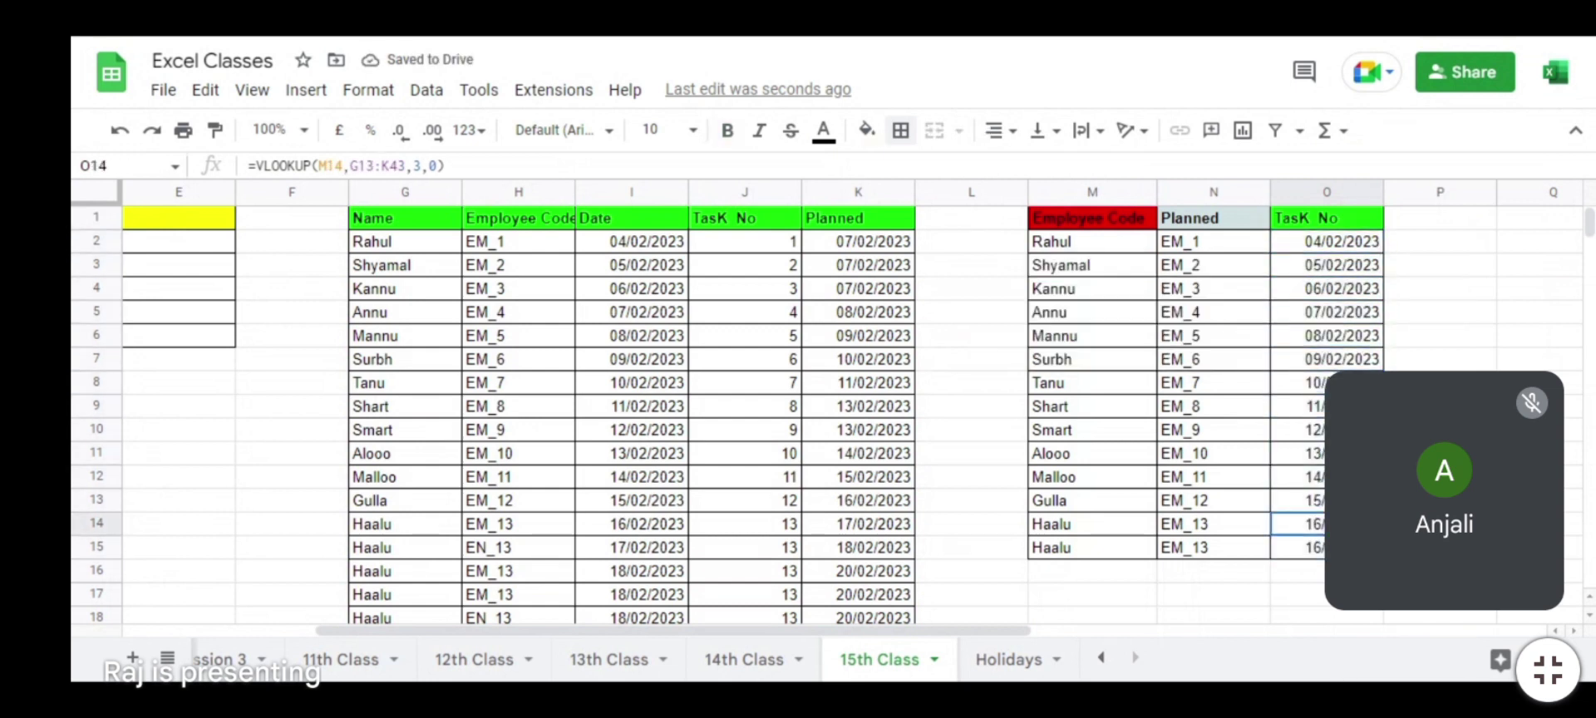
{"action": "key", "text": "Down"}
Step: Clear the VLOOKUP formulas from O2:O15 under the task number header
{"action": "key", "text": "ctrl+Up"}
{"action": "key", "text": "Down"}
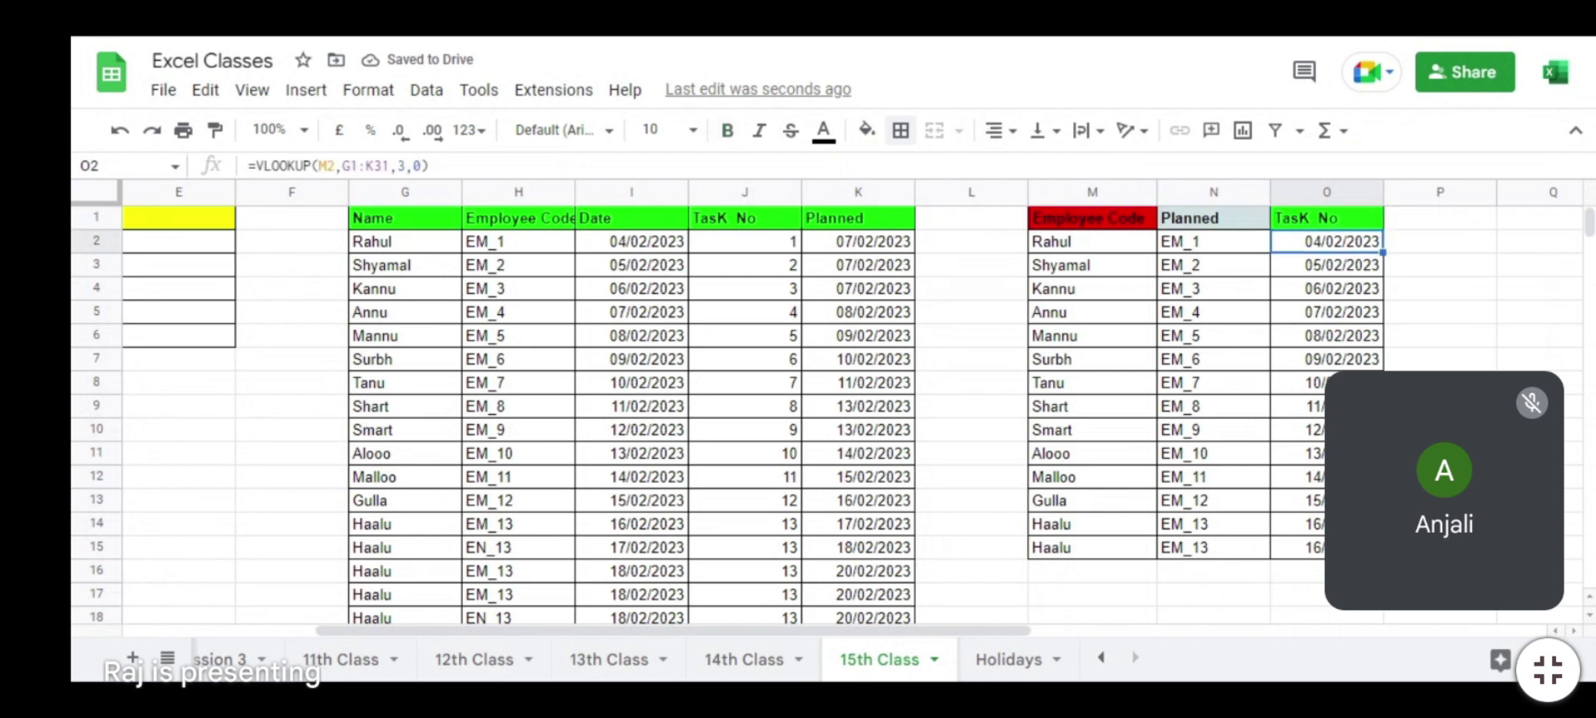
{"action": "key", "text": "ctrl+shift+Down"}
{"action": "key", "text": "Delete"}
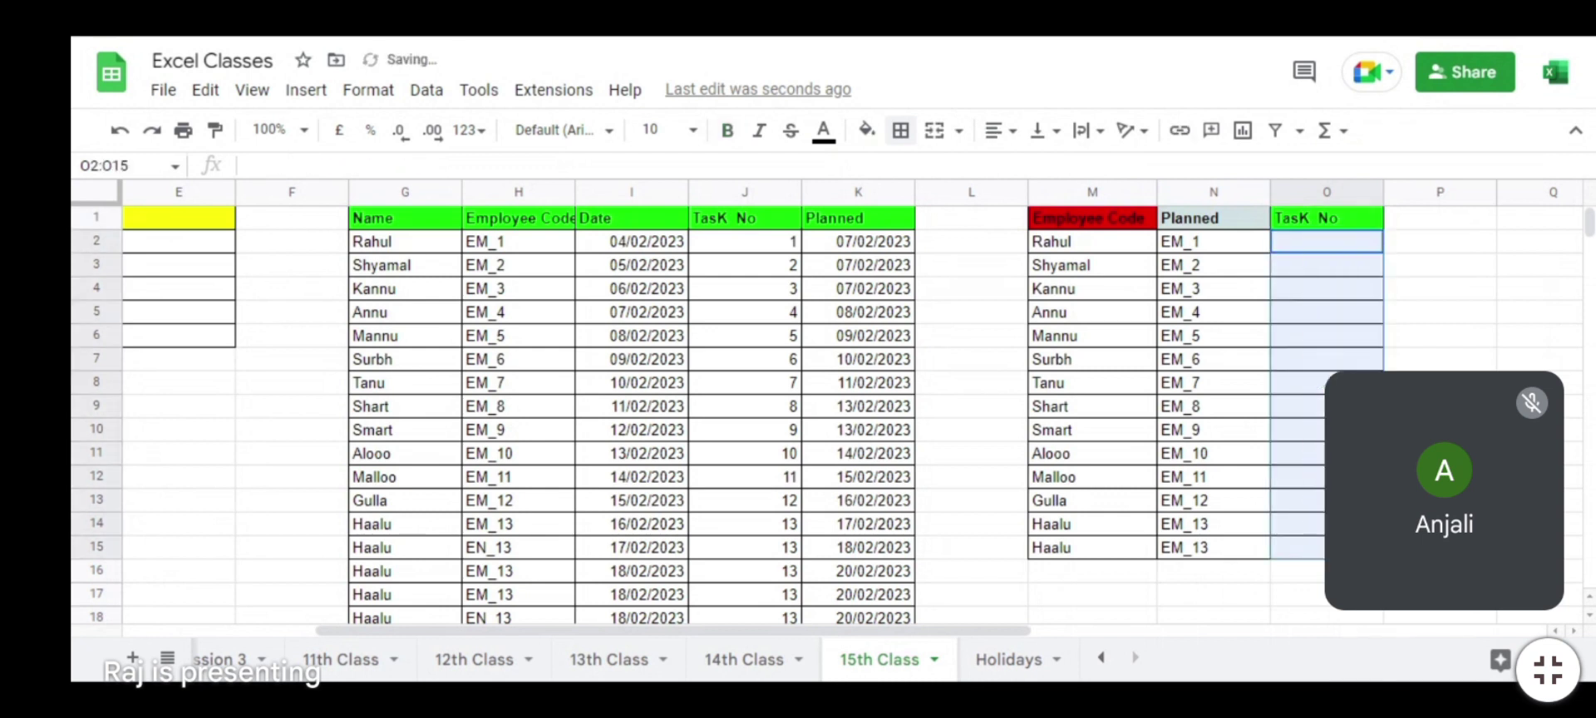
Step: Delete column O, which holds the TasK No header, from the summary table
{"action": "left_click", "coordinate": [1327, 218]}
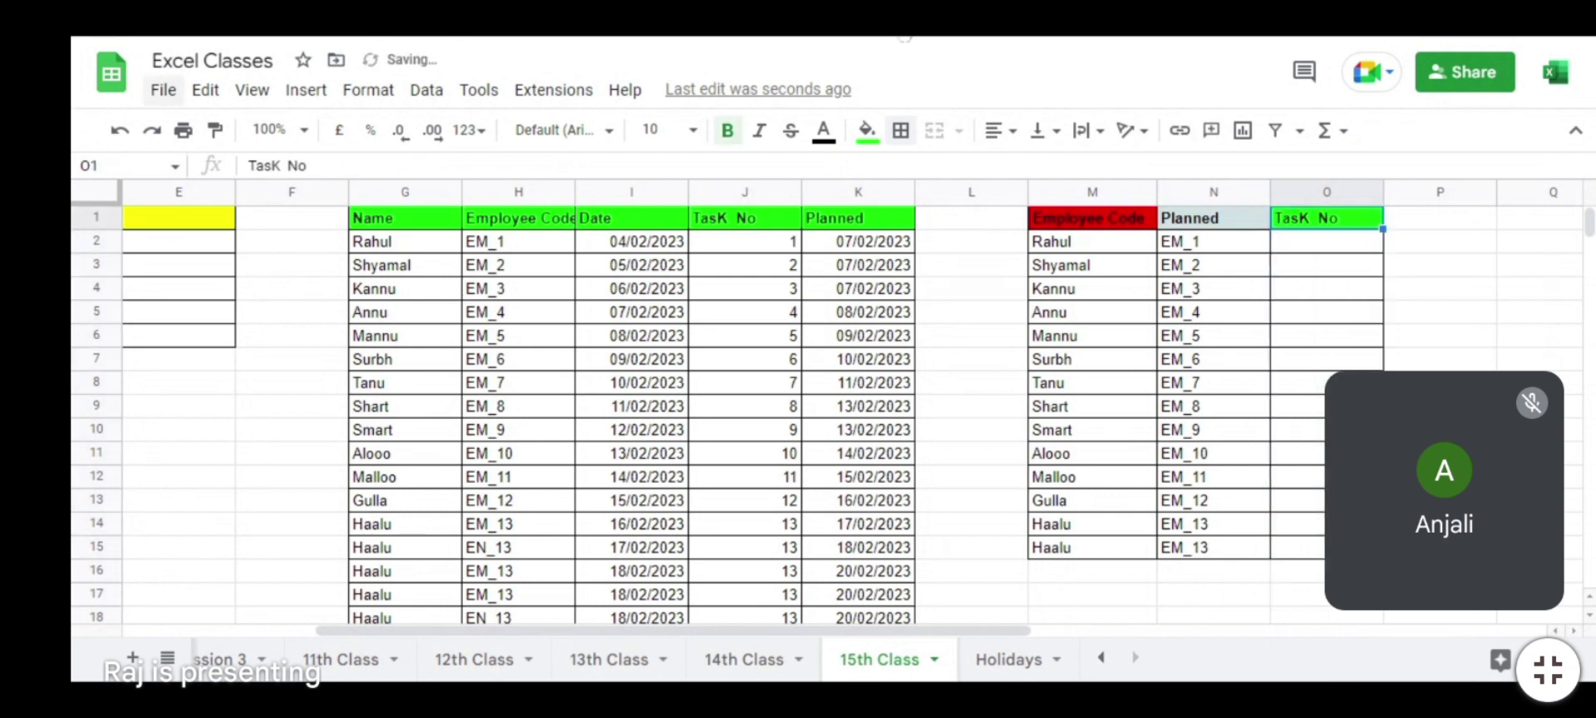
{"action": "left_click", "coordinate": [1335, 192]}
{"action": "right_click", "coordinate": [1347, 218]}
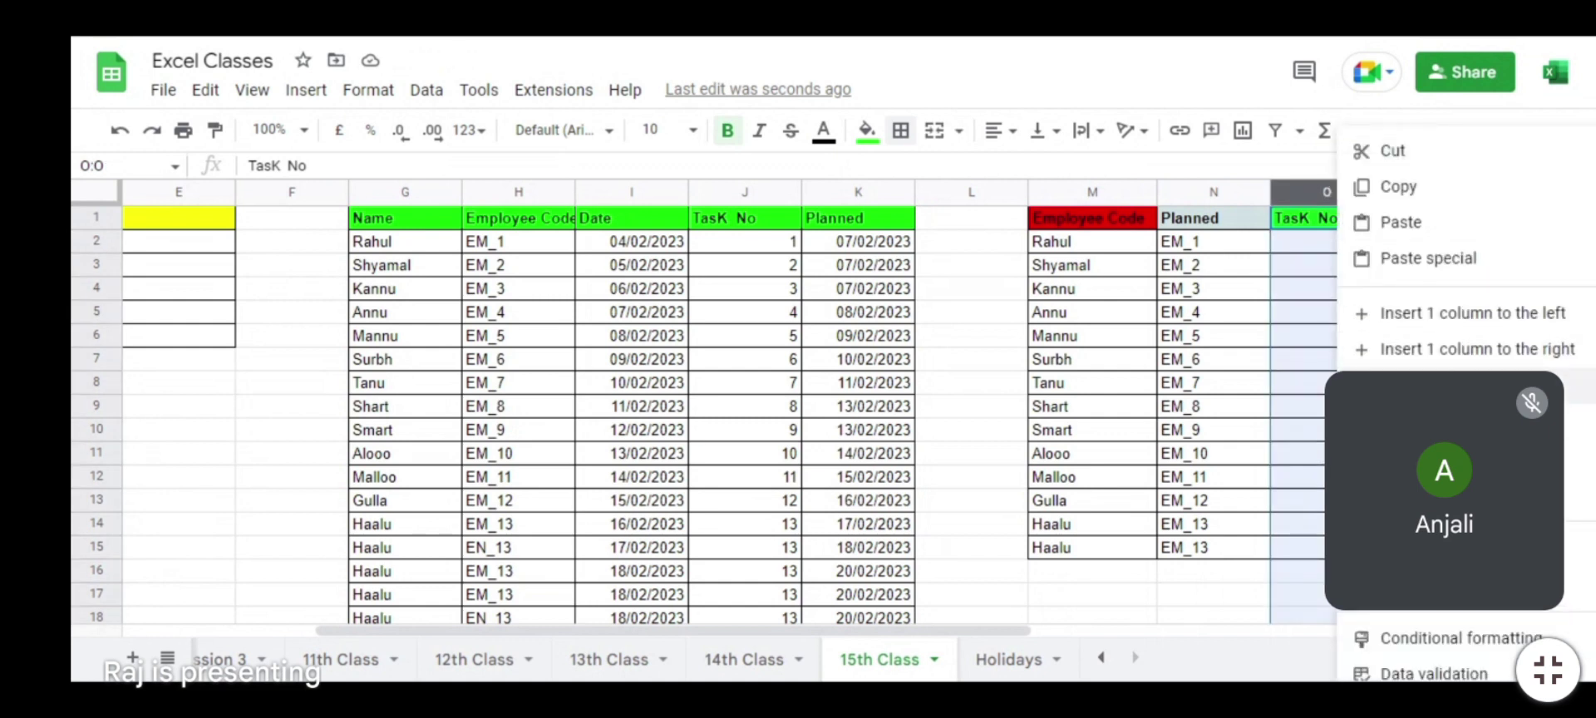
{"action": "left_click", "coordinate": [1397, 387]}
Step: Open the N2 formula for editing and examine the first VLOOKUP's search key, range, index and FALSE arguments
{"action": "left_click", "coordinate": [1222, 220]}
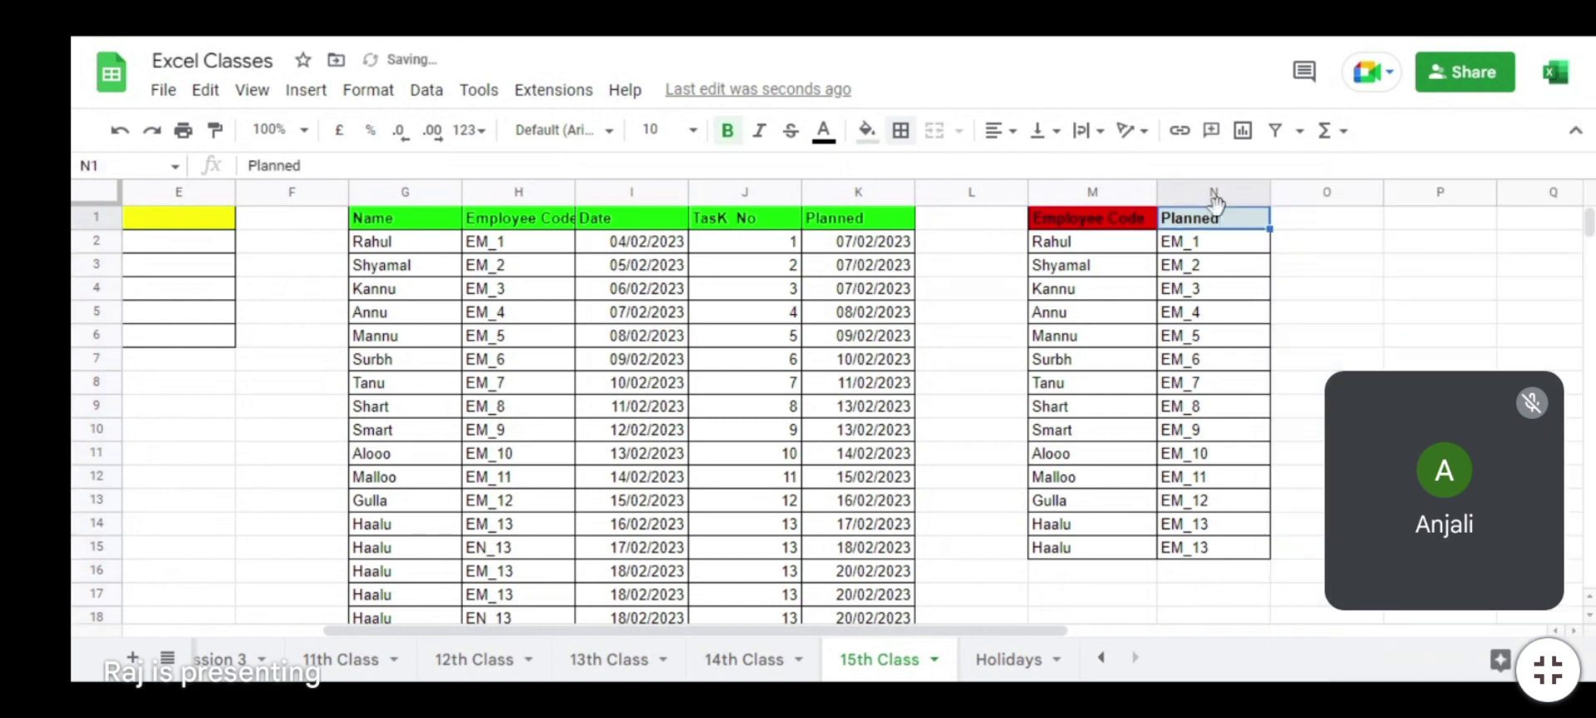
{"action": "key", "text": "Left"}
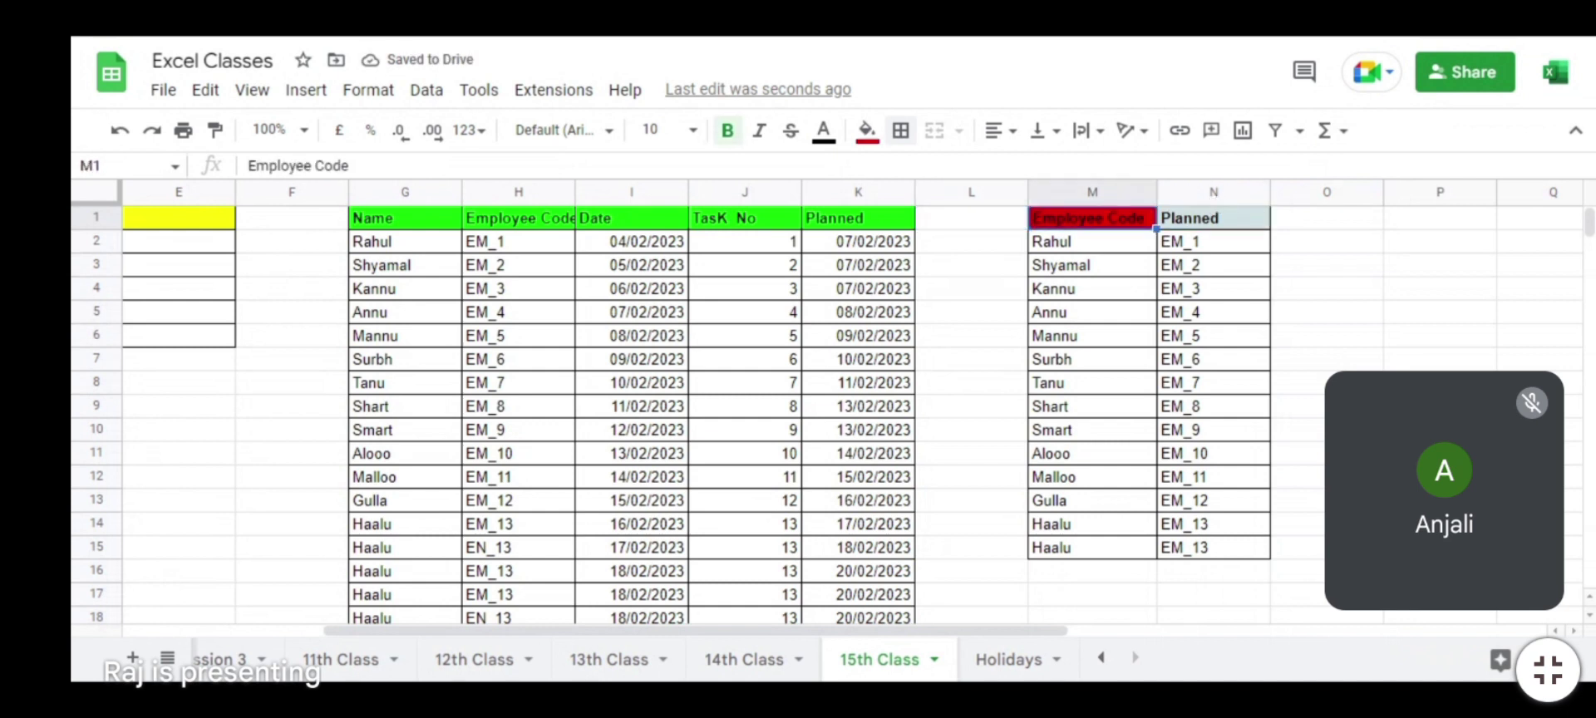
{"action": "key", "text": "Right"}
{"action": "key", "text": "Down"}
{"action": "key", "text": "Up"}
{"action": "key", "text": "Down"}
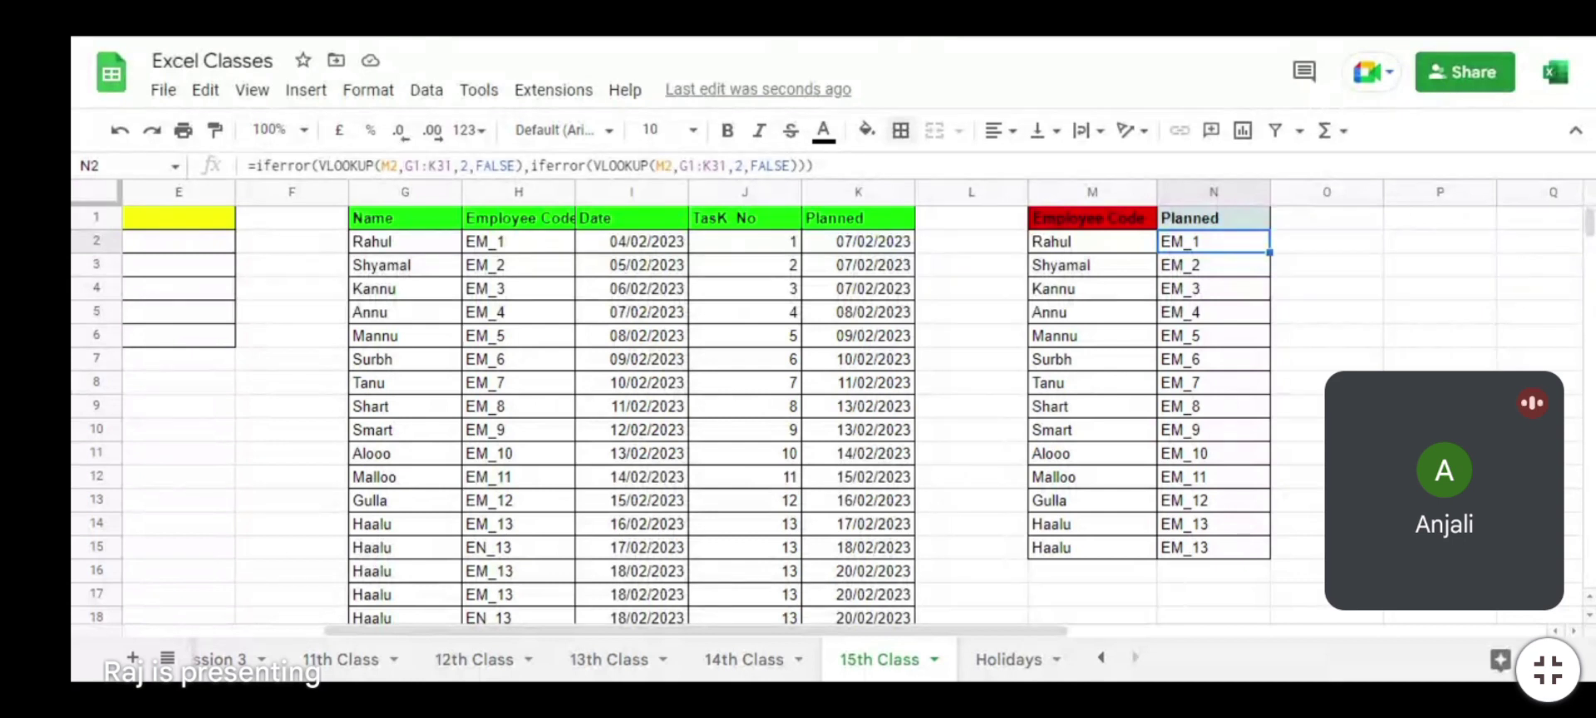
{"action": "key", "text": "F2"}
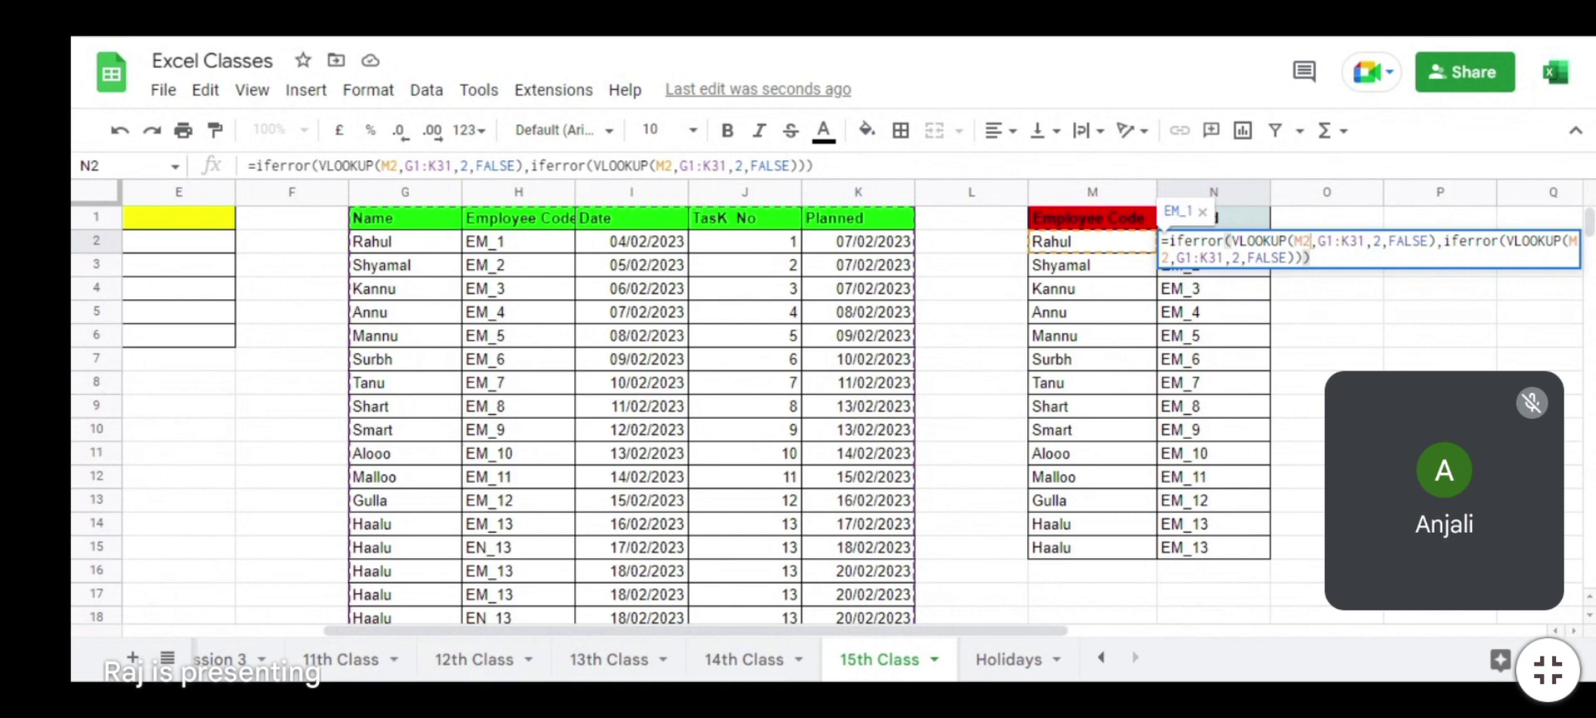
{"action": "key", "text": "shift+Left"}
{"action": "key", "text": "shift+Left"}
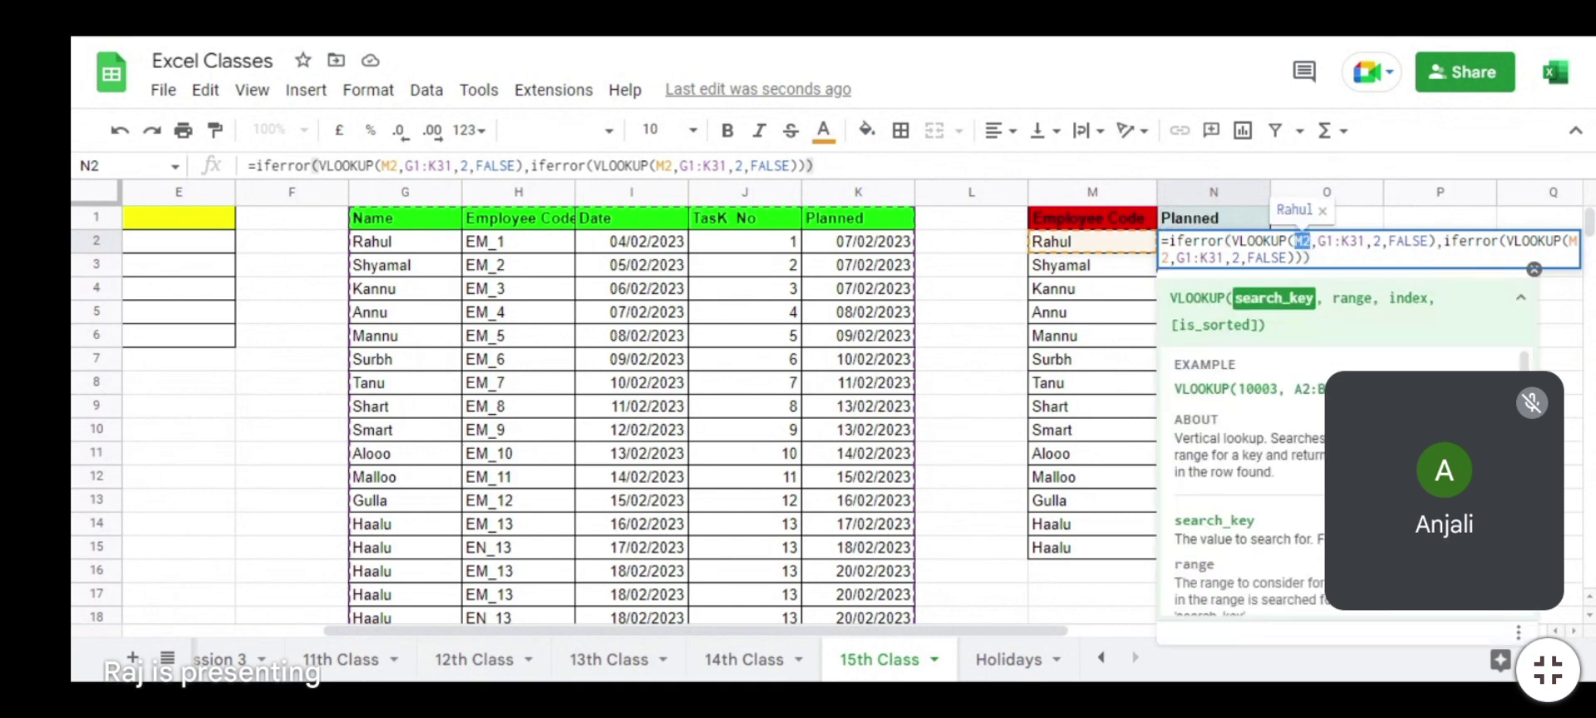
{"action": "key", "text": "Right"}
{"action": "key", "text": "Right"}
{"action": "key", "text": "shift+Right"}
{"action": "key", "text": "shift+Right"}
{"action": "key", "text": "shift+Right"}
{"action": "key", "text": "shift+Right"}
{"action": "key", "text": "shift+Right"}
{"action": "key", "text": "shift+Right"}
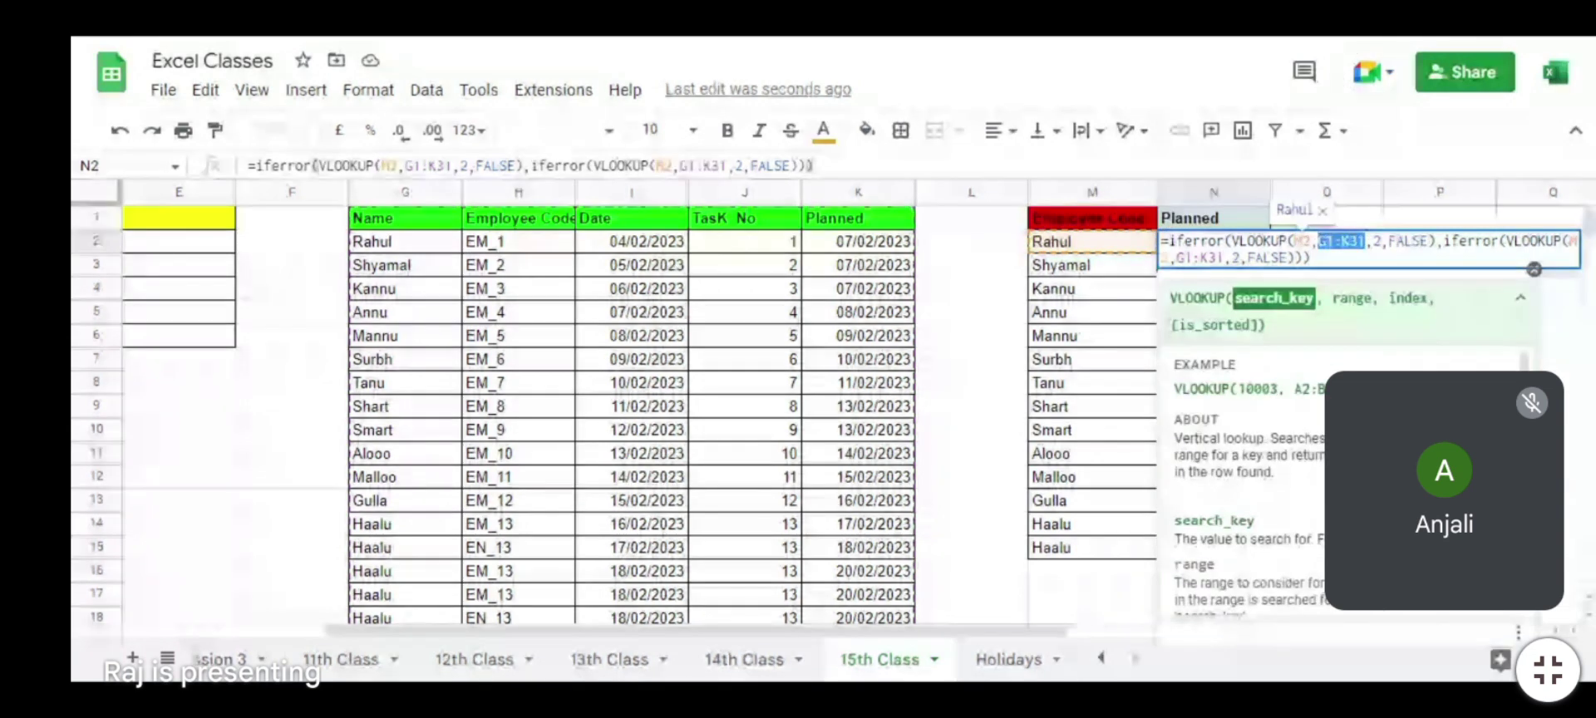
{"action": "key", "text": "Right"}
{"action": "key", "text": "Right"}
{"action": "key", "text": "Right"}
{"action": "key", "text": "Right"}
{"action": "key", "text": "shift+Right"}
{"action": "key", "text": "shift+Right"}
{"action": "key", "text": "shift+Right"}
{"action": "key", "text": "shift+Right"}
{"action": "key", "text": "shift+Right"}
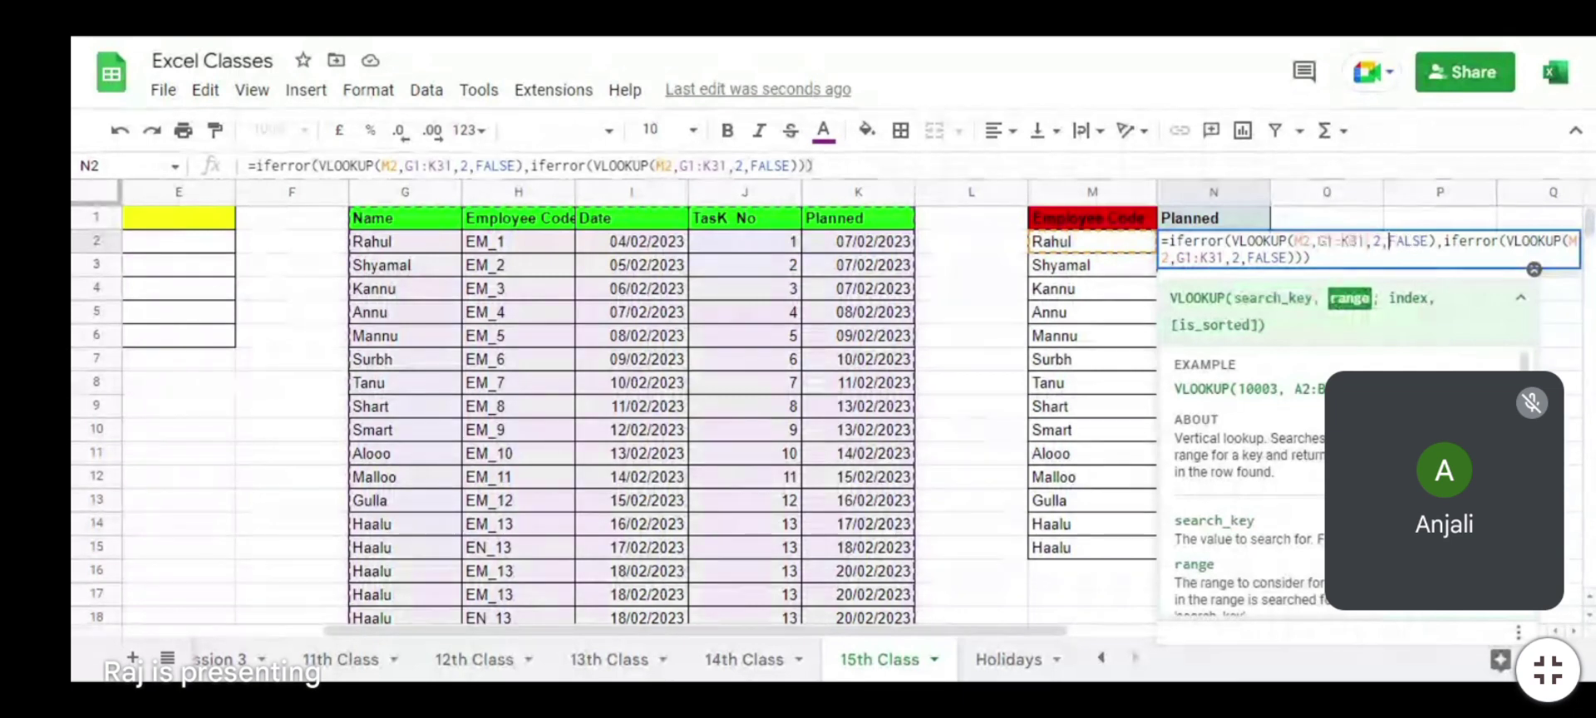
{"action": "key", "text": "shift+Left"}
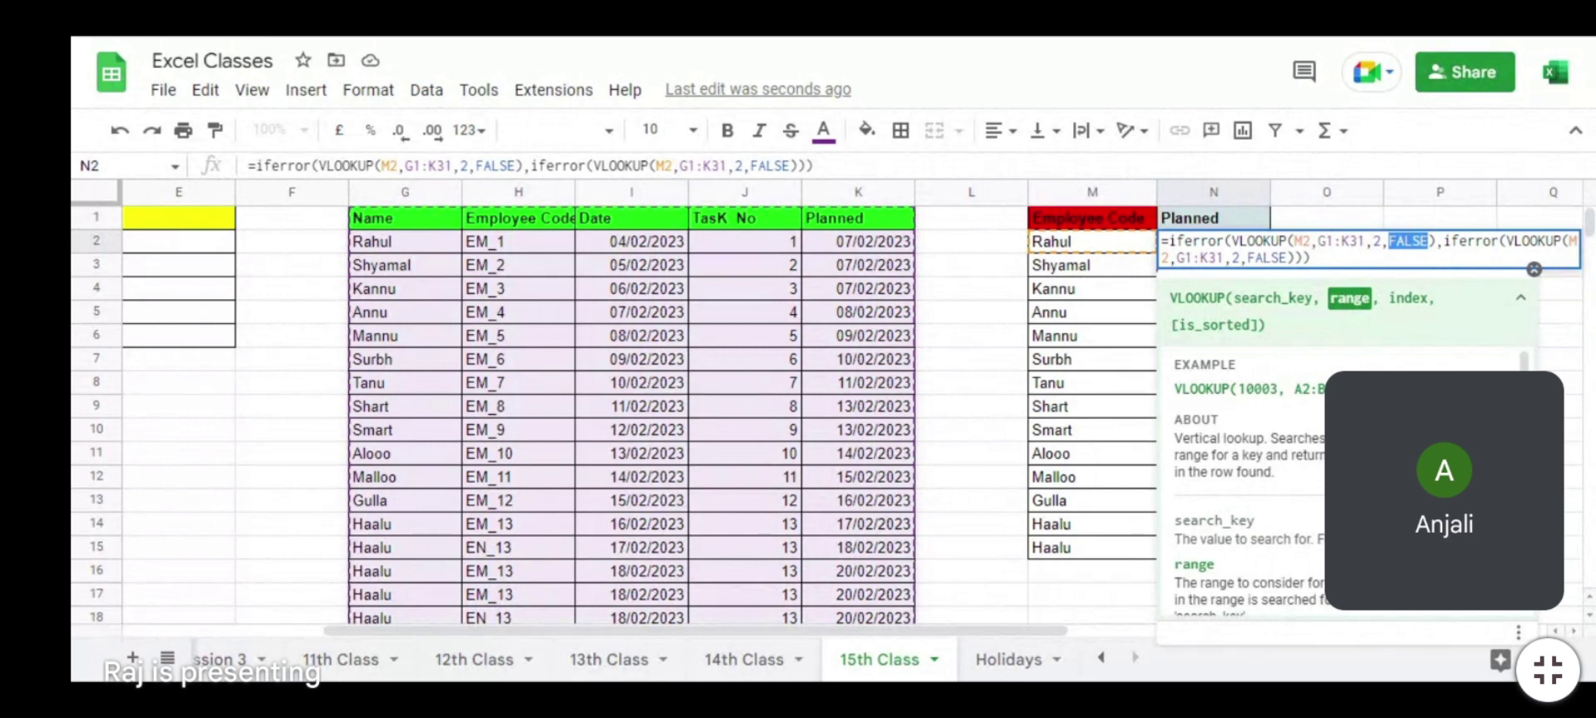
{"action": "double_click", "coordinate": [1414, 240]}
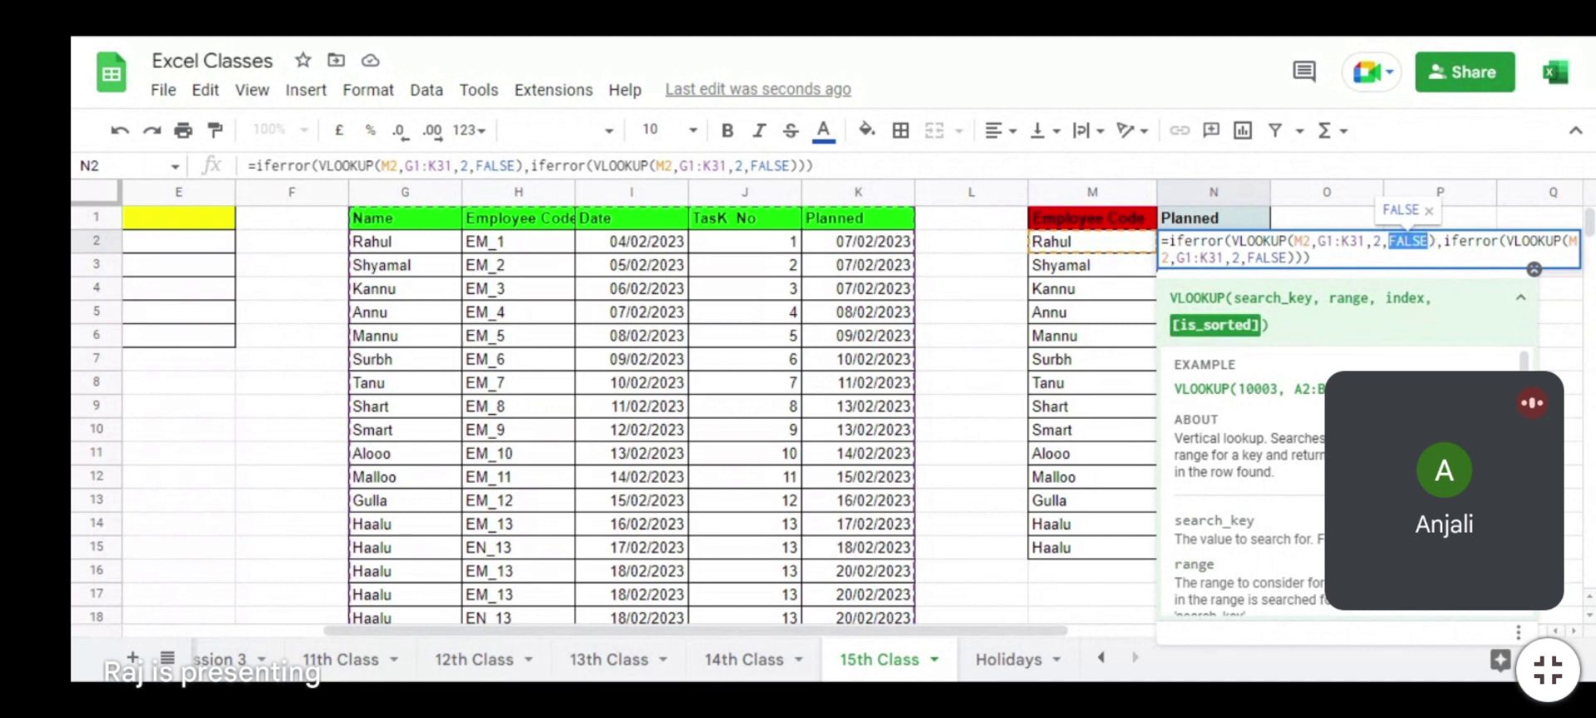
Step: Examine how the nested IFERROR and second VLOOKUP are structured in the N2 formula, then close it without edits
{"action": "left_click", "coordinate": [1288, 240]}
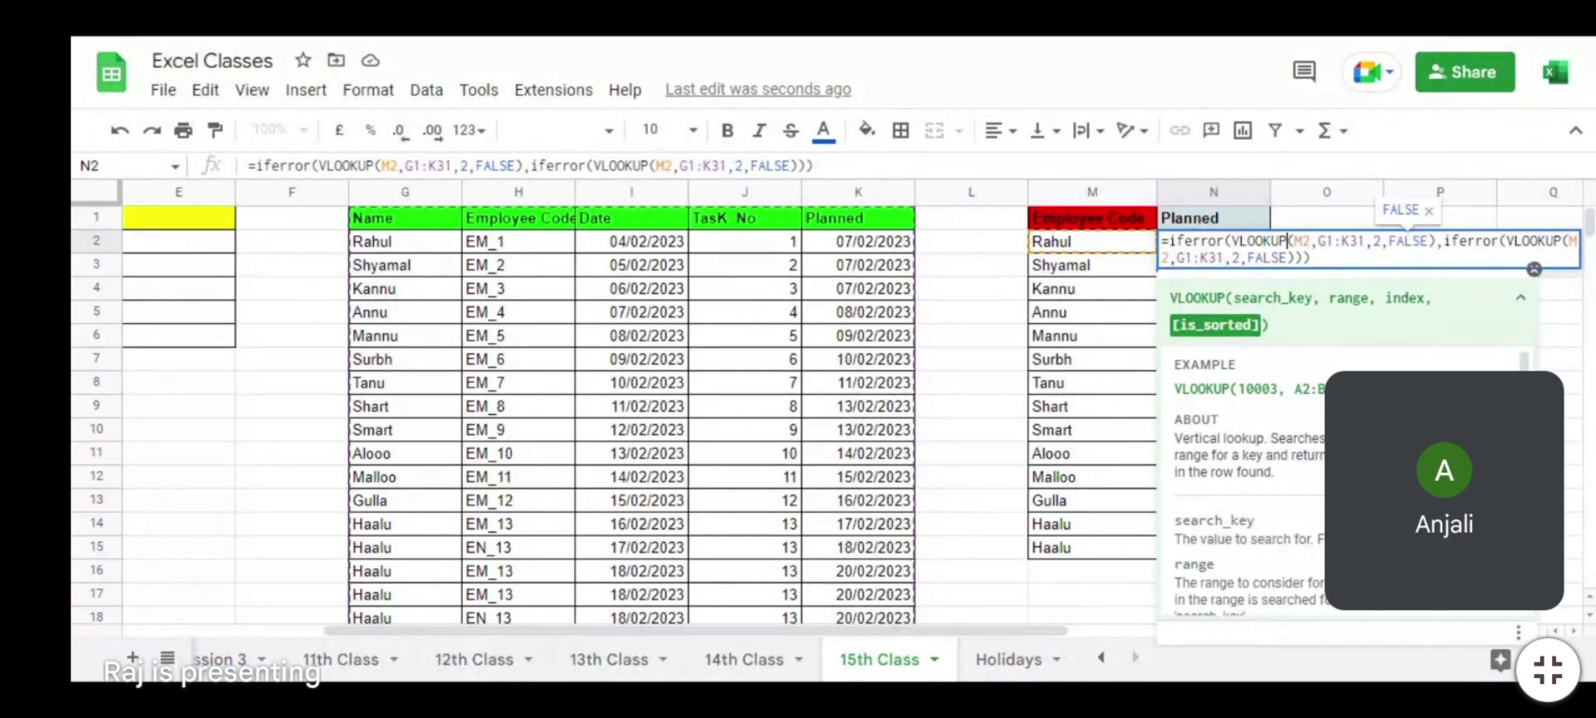
{"action": "left_click_drag", "start_coordinate": [1288, 241], "coordinate": [1351, 259]}
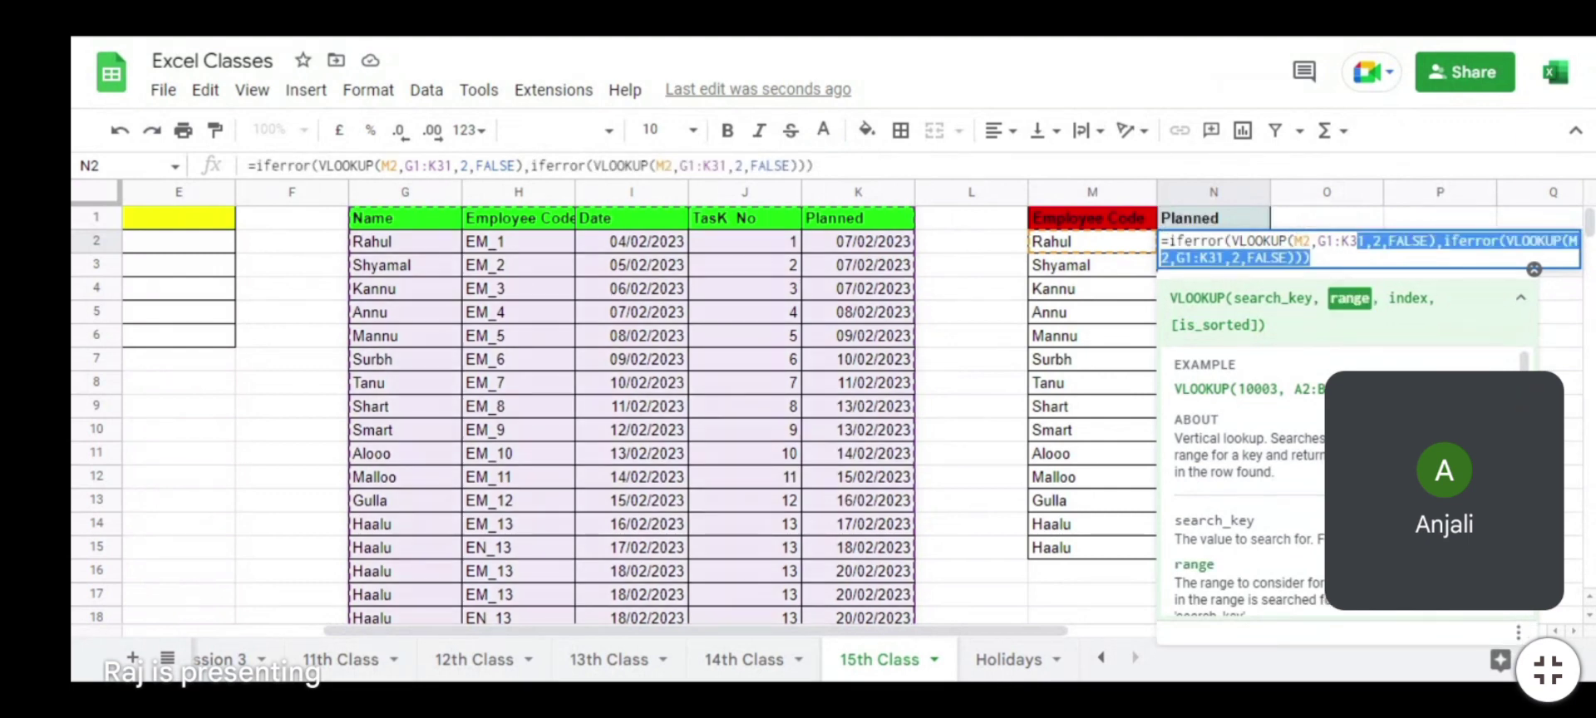
{"action": "left_click", "coordinate": [1424, 241]}
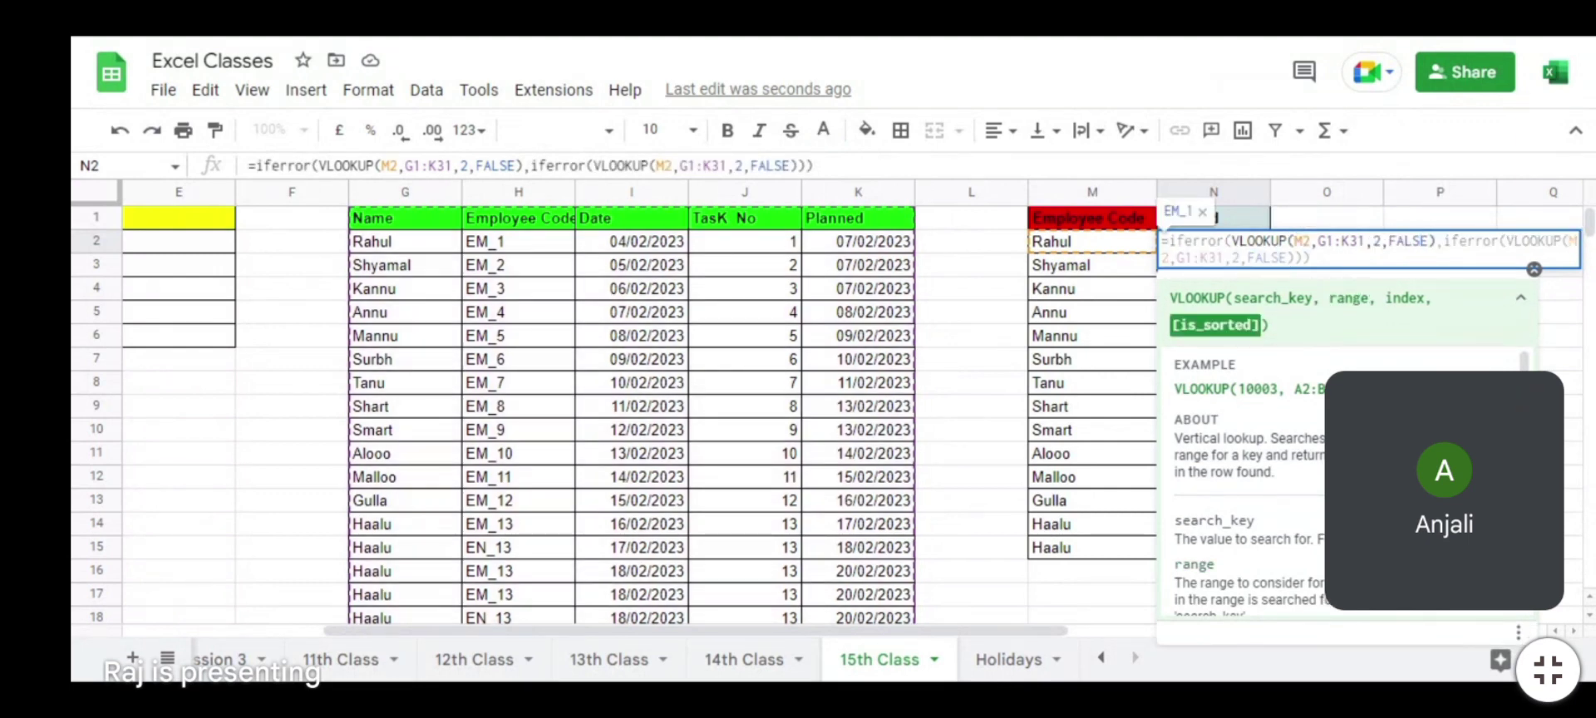
{"action": "mouse_move", "coordinate": [1224, 241]}
{"action": "left_mouse_down"}
{"action": "mouse_move", "coordinate": [1576, 254]}
{"action": "mouse_move", "coordinate": [1163, 241]}
{"action": "mouse_move", "coordinate": [1194, 241]}
{"action": "left_mouse_up"}
{"action": "left_click_drag", "start_coordinate": [1294, 241], "coordinate": [1364, 260]}
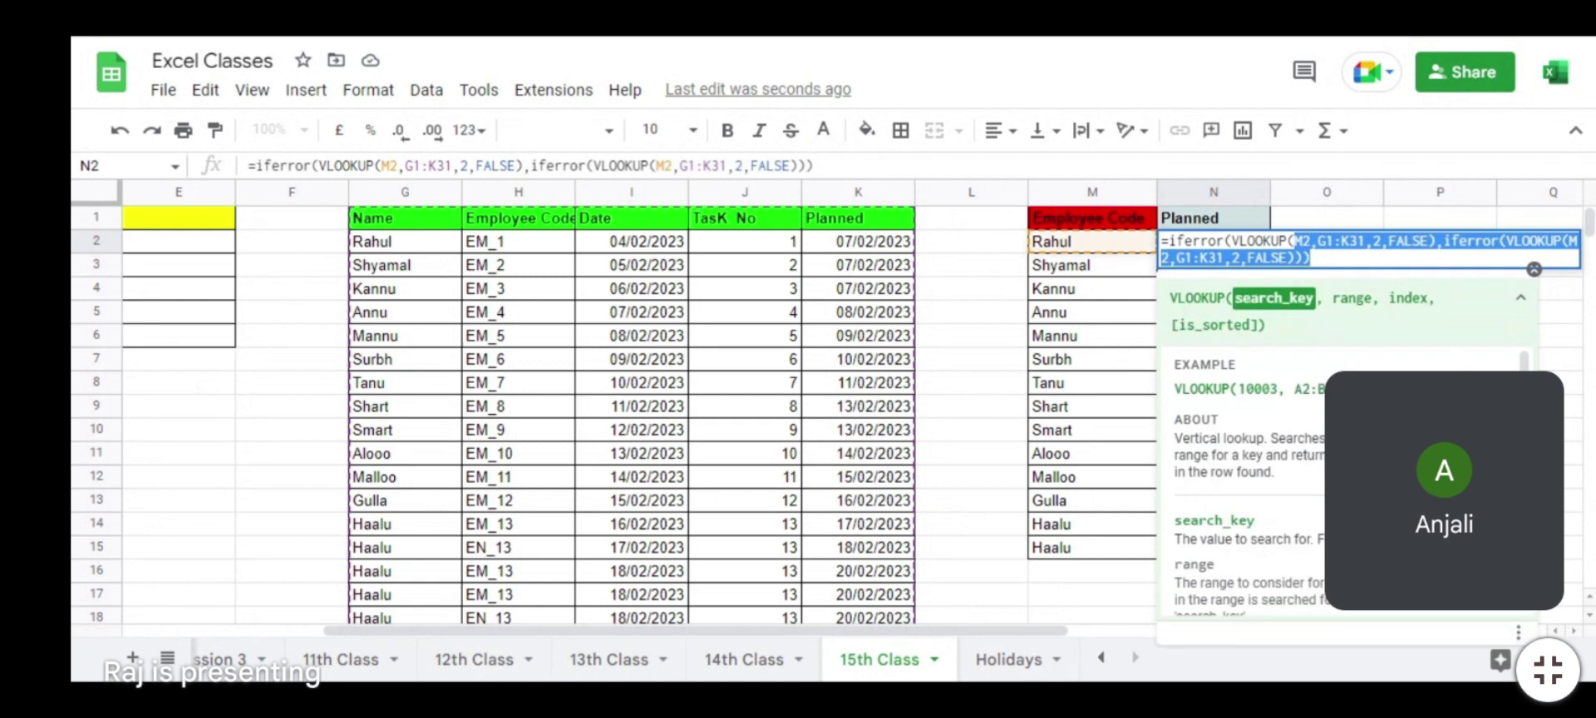
{"action": "left_click", "coordinate": [1374, 242]}
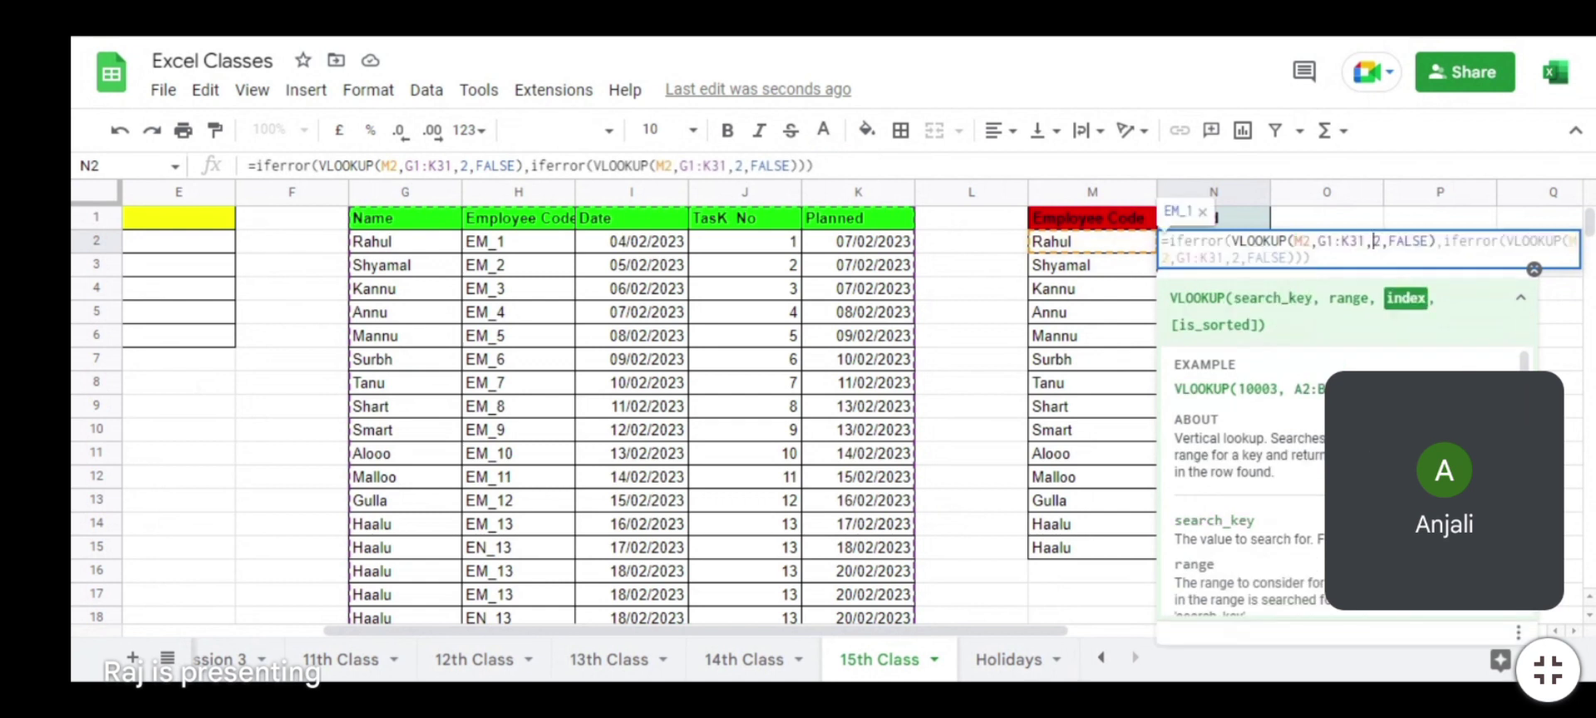
{"action": "left_click_drag", "start_coordinate": [1499, 241], "coordinate": [1590, 259]}
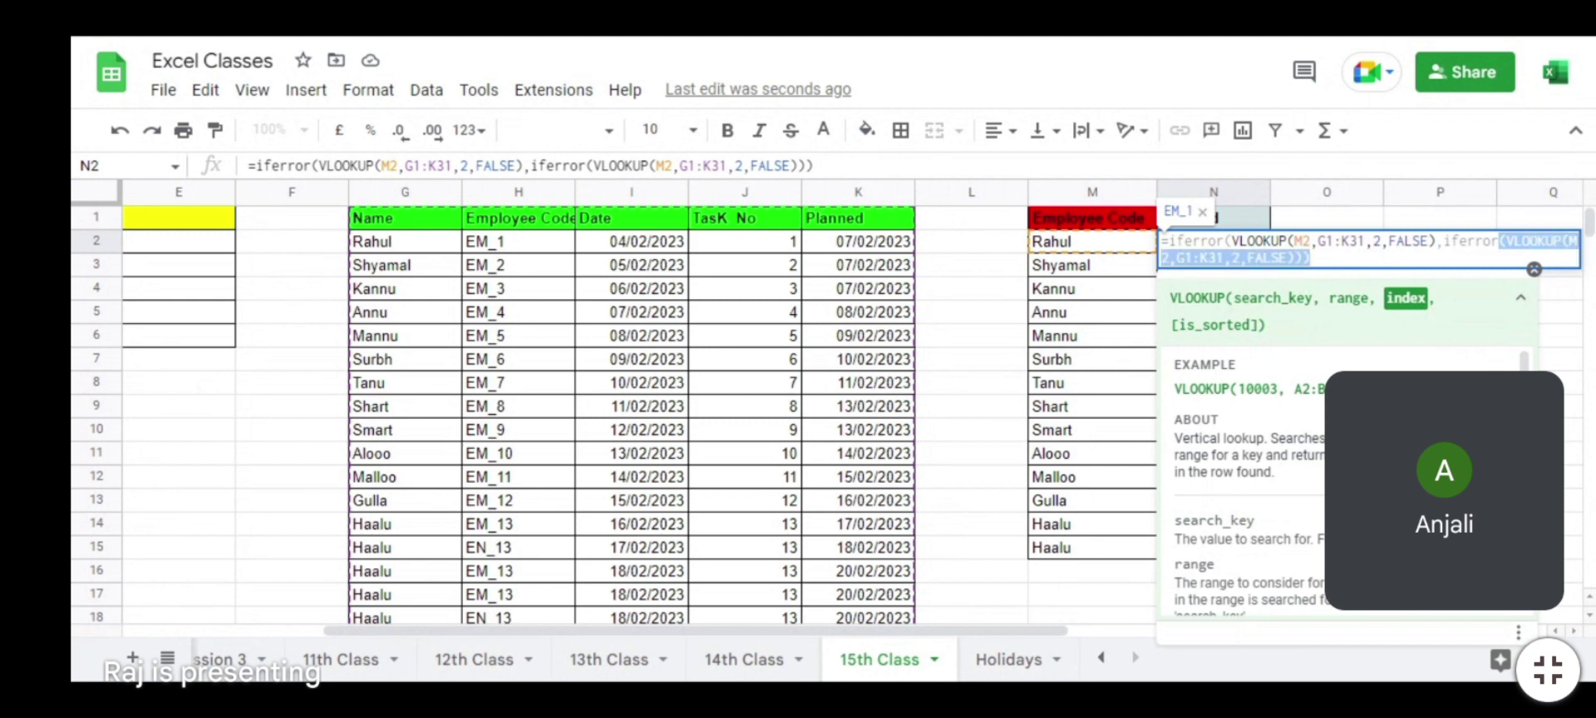
{"action": "left_click_drag", "start_coordinate": [1311, 259], "coordinate": [1578, 242]}
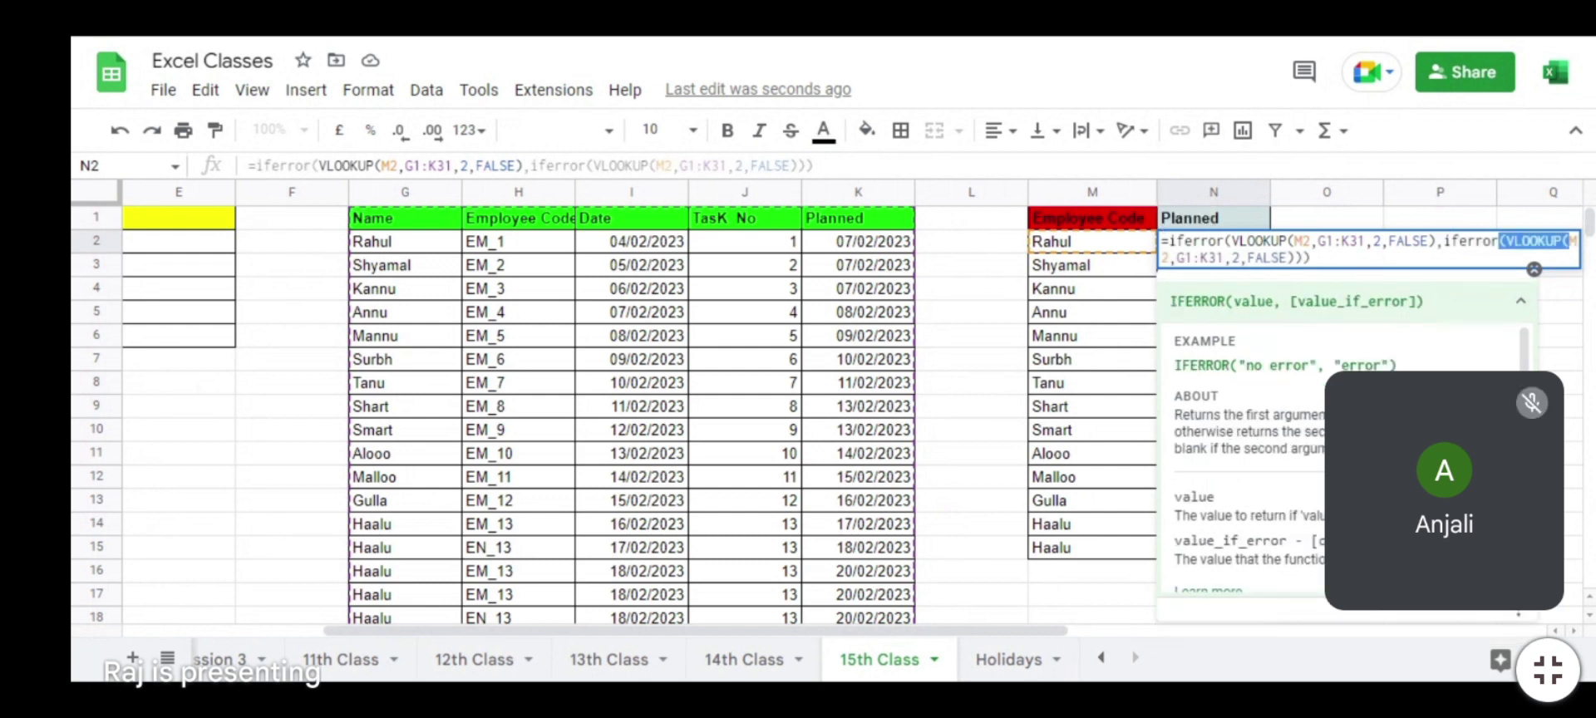
{"action": "left_click_drag", "start_coordinate": [1162, 258], "coordinate": [1319, 241]}
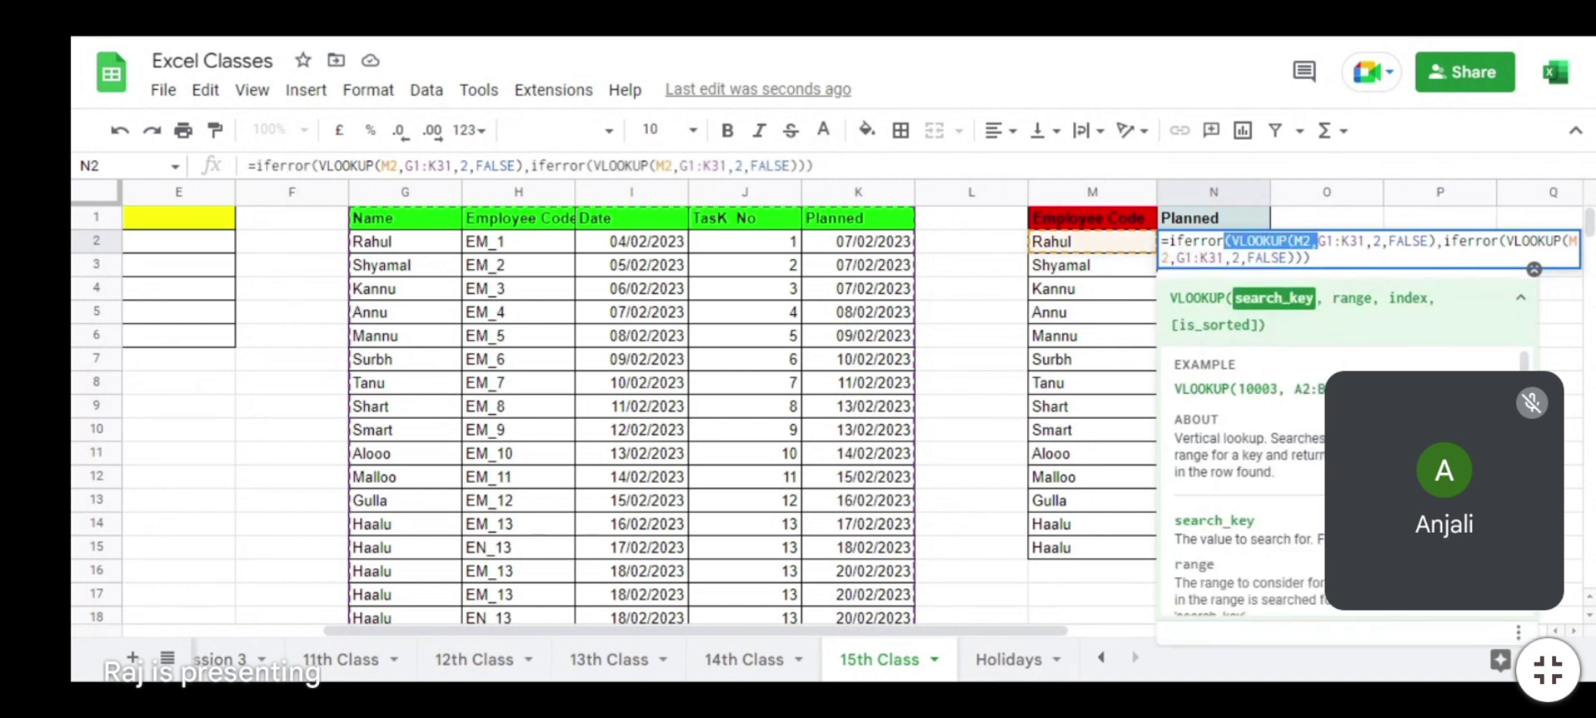
{"action": "left_click_drag", "start_coordinate": [1461, 241], "coordinate": [1492, 241]}
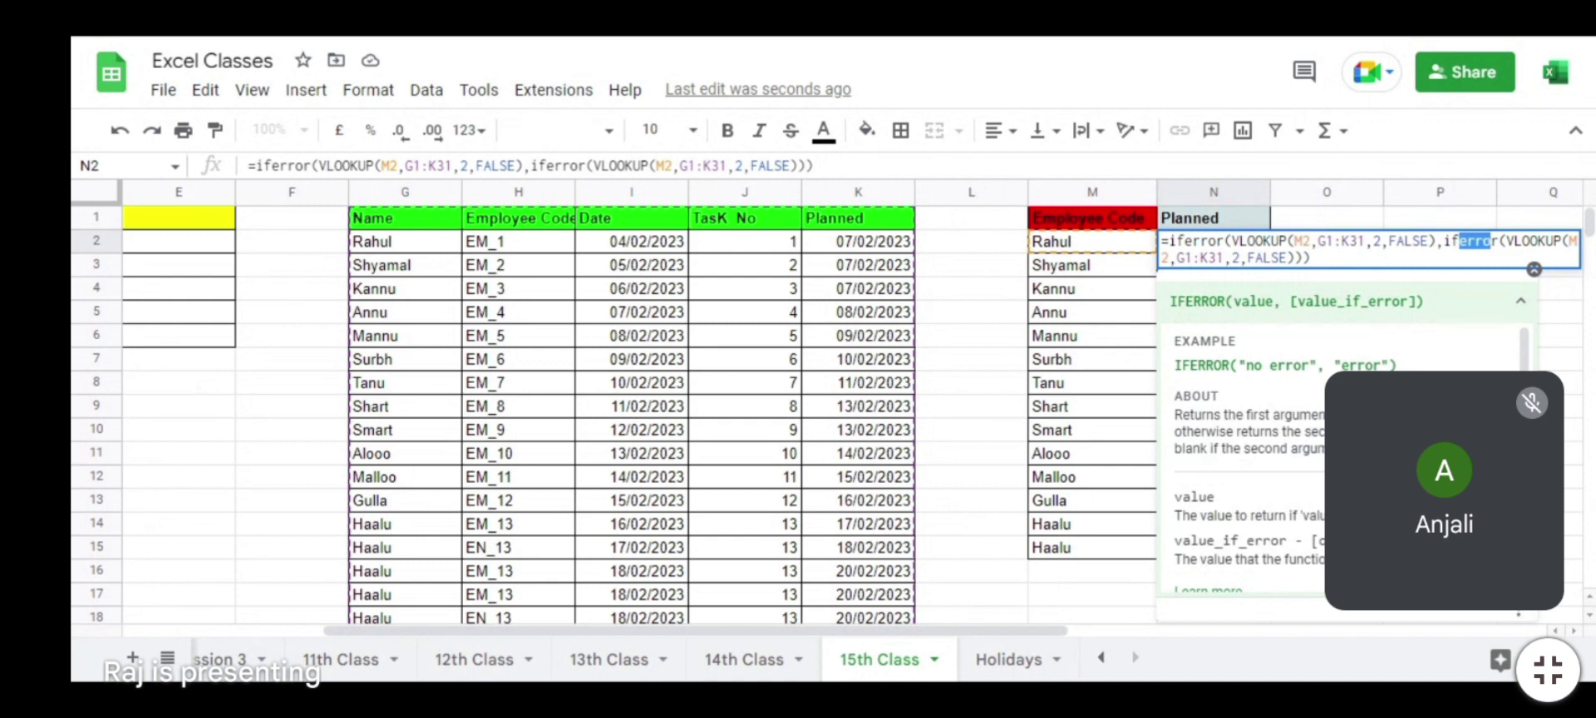
{"action": "left_click", "coordinate": [1288, 257]}
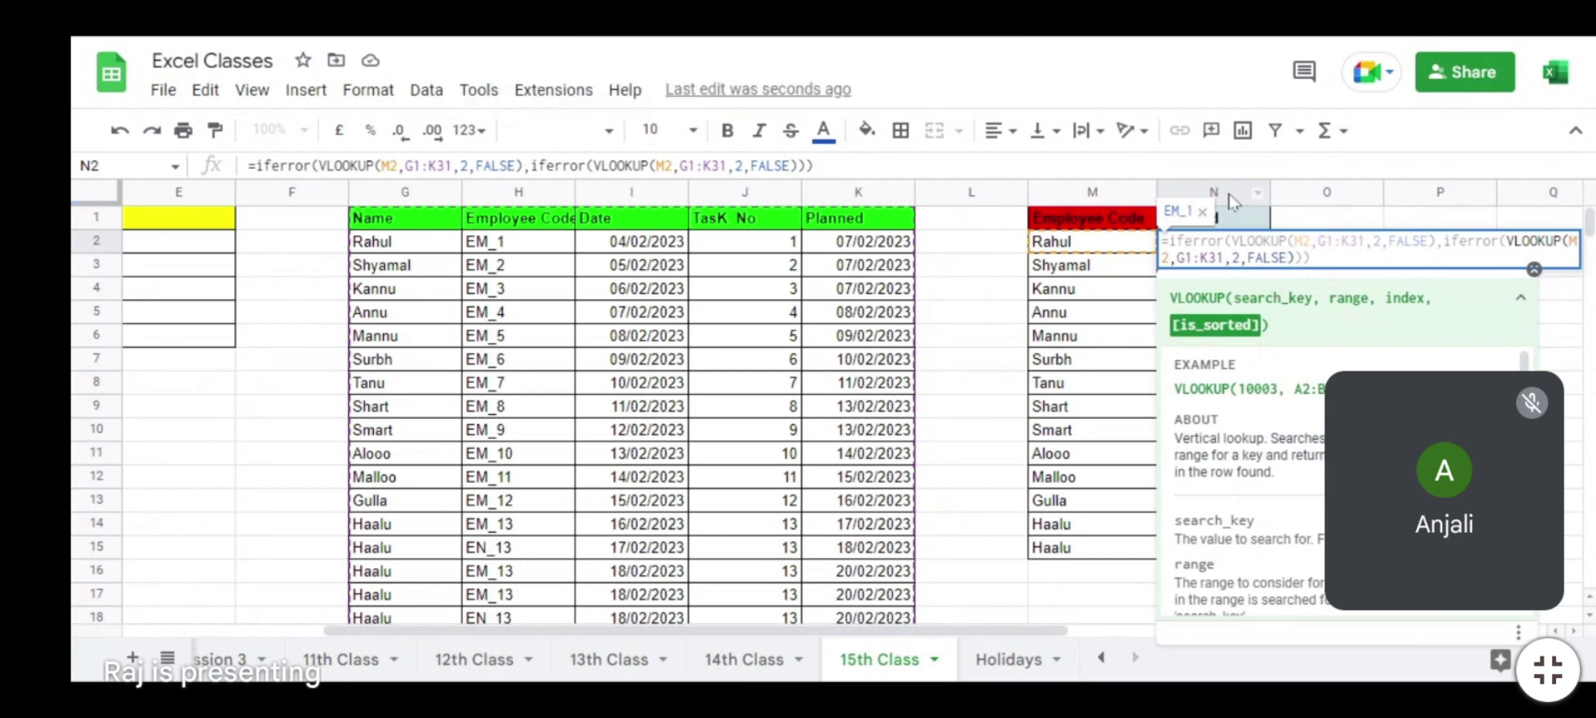
{"action": "key", "text": "Return"}
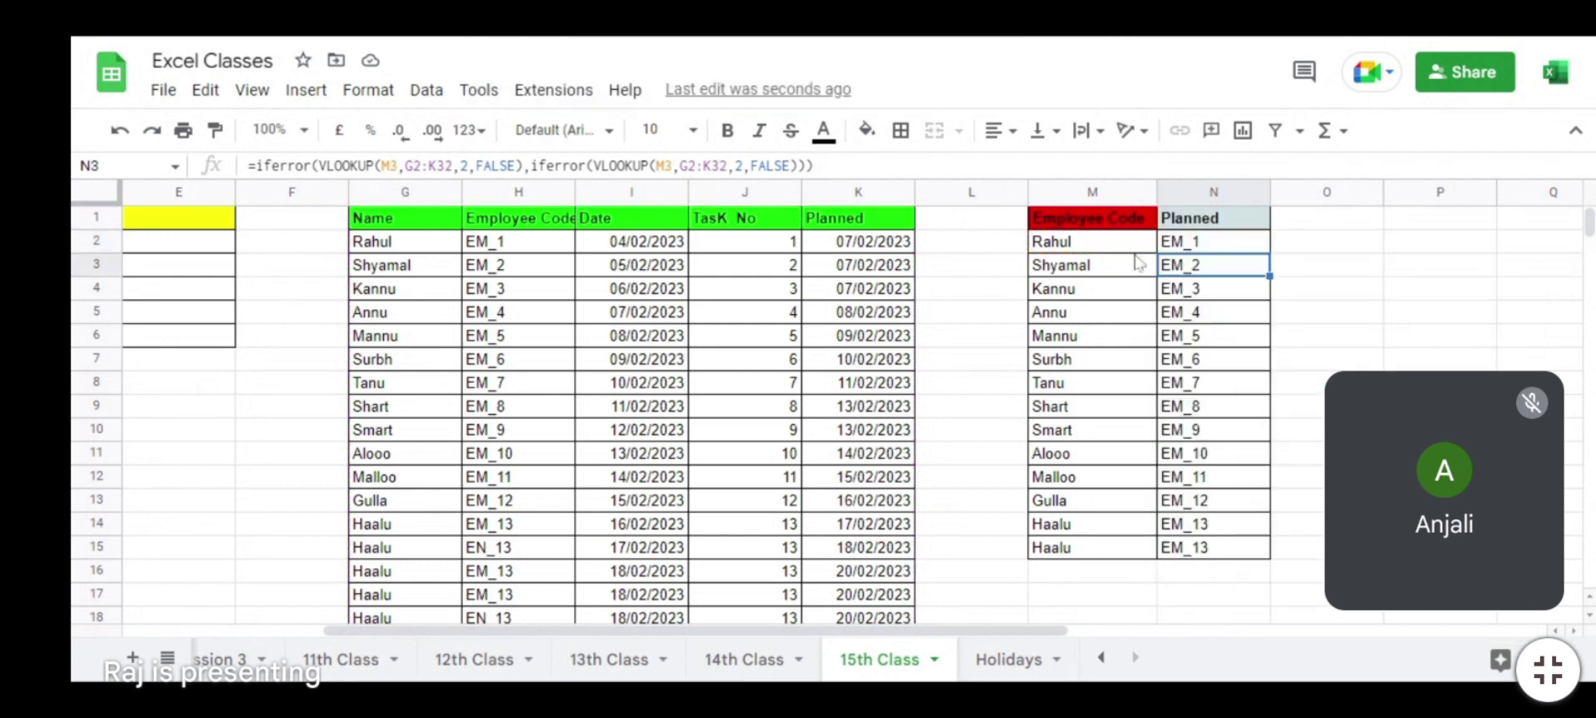
Step: Copy the source table G1:K31 and paste it into the empty area starting at R1
{"action": "key", "text": "Up"}
{"action": "key", "text": "ctrl+shift+Down"}
{"action": "key", "text": "Up"}
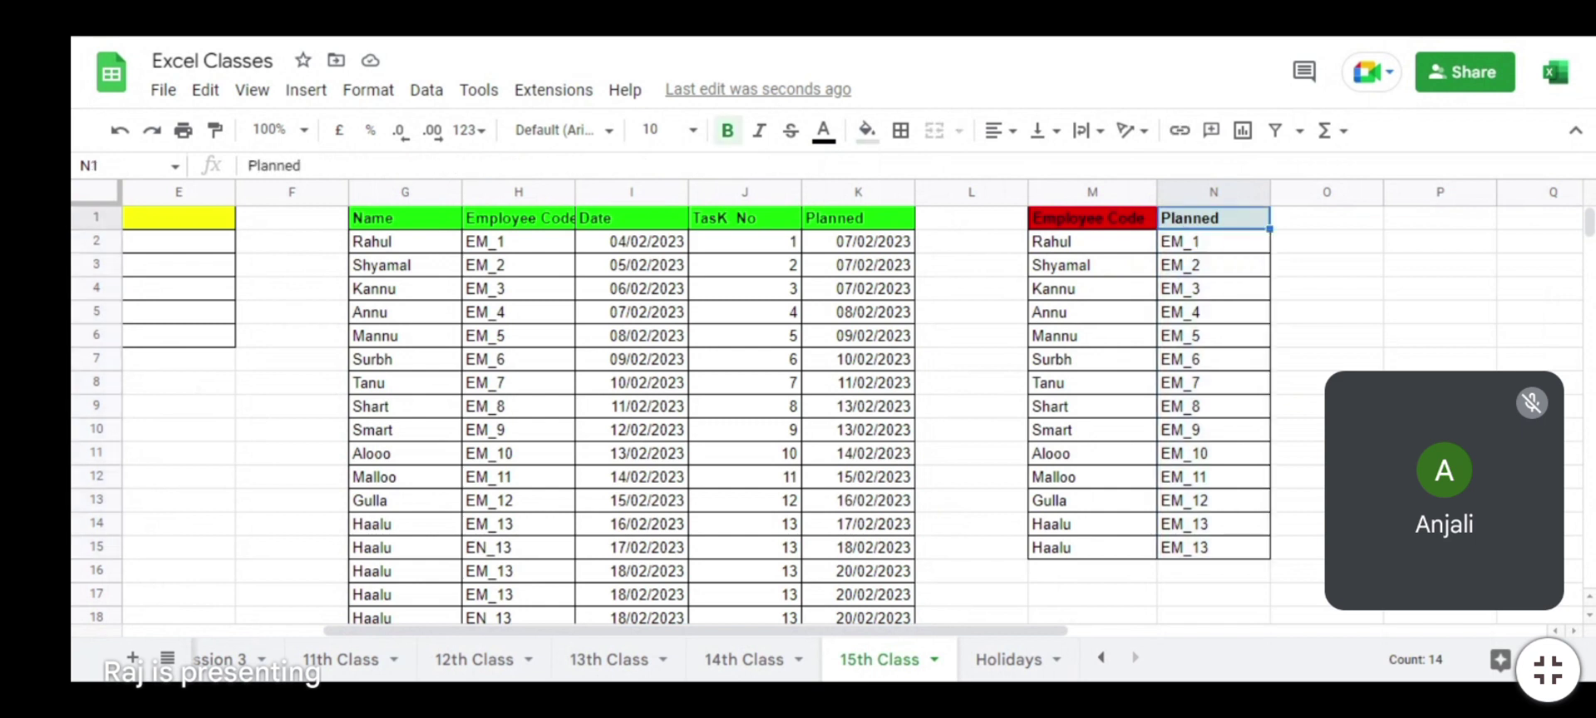
{"action": "key", "text": "Left"}
{"action": "key", "text": "Left"}
{"action": "key", "text": "Left"}
{"action": "key", "text": "Left"}
{"action": "key", "text": "Left"}
{"action": "key", "text": "Left"}
{"action": "key", "text": "Left"}
{"action": "key", "text": "Left"}
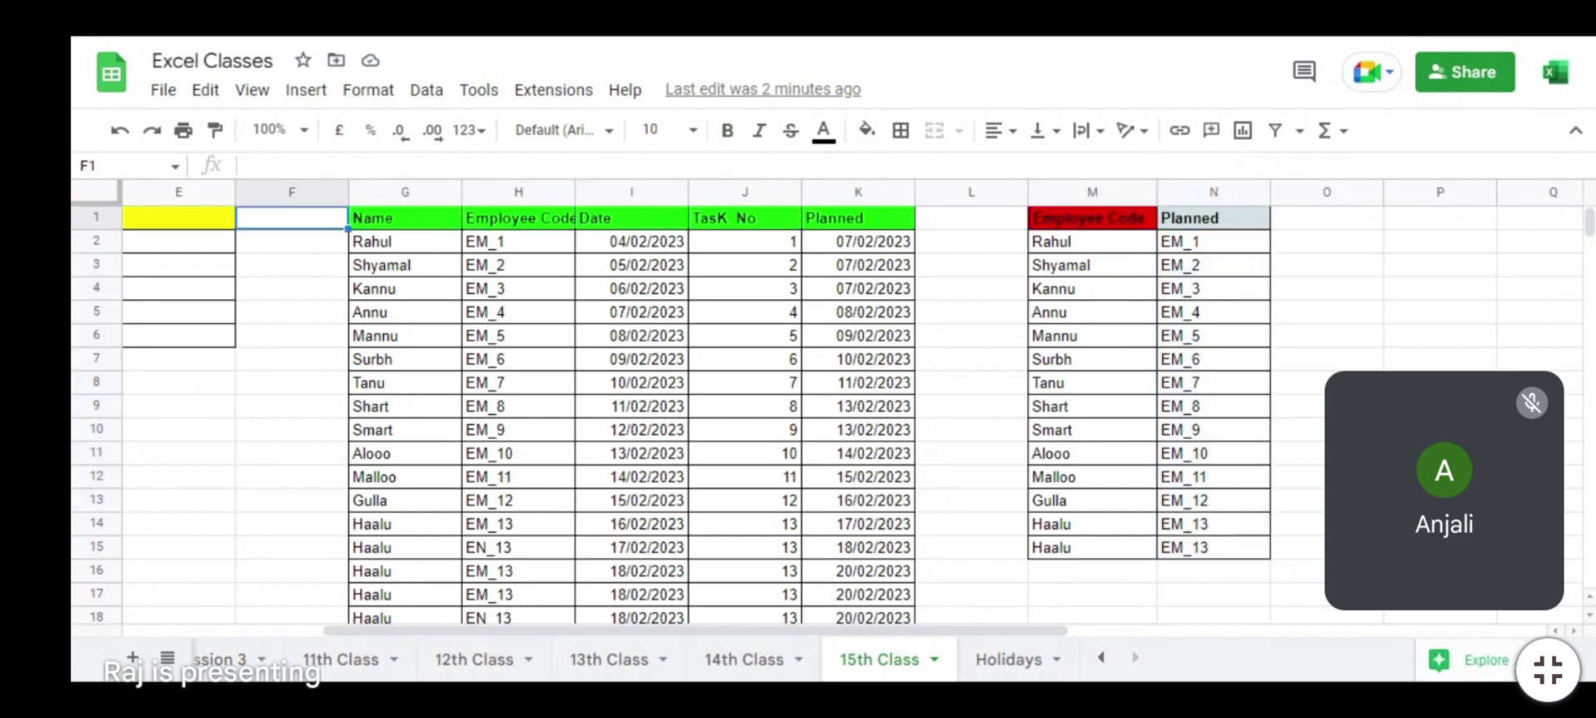
{"action": "key", "text": "Right"}
{"action": "key", "text": "ctrl+shift+Right"}
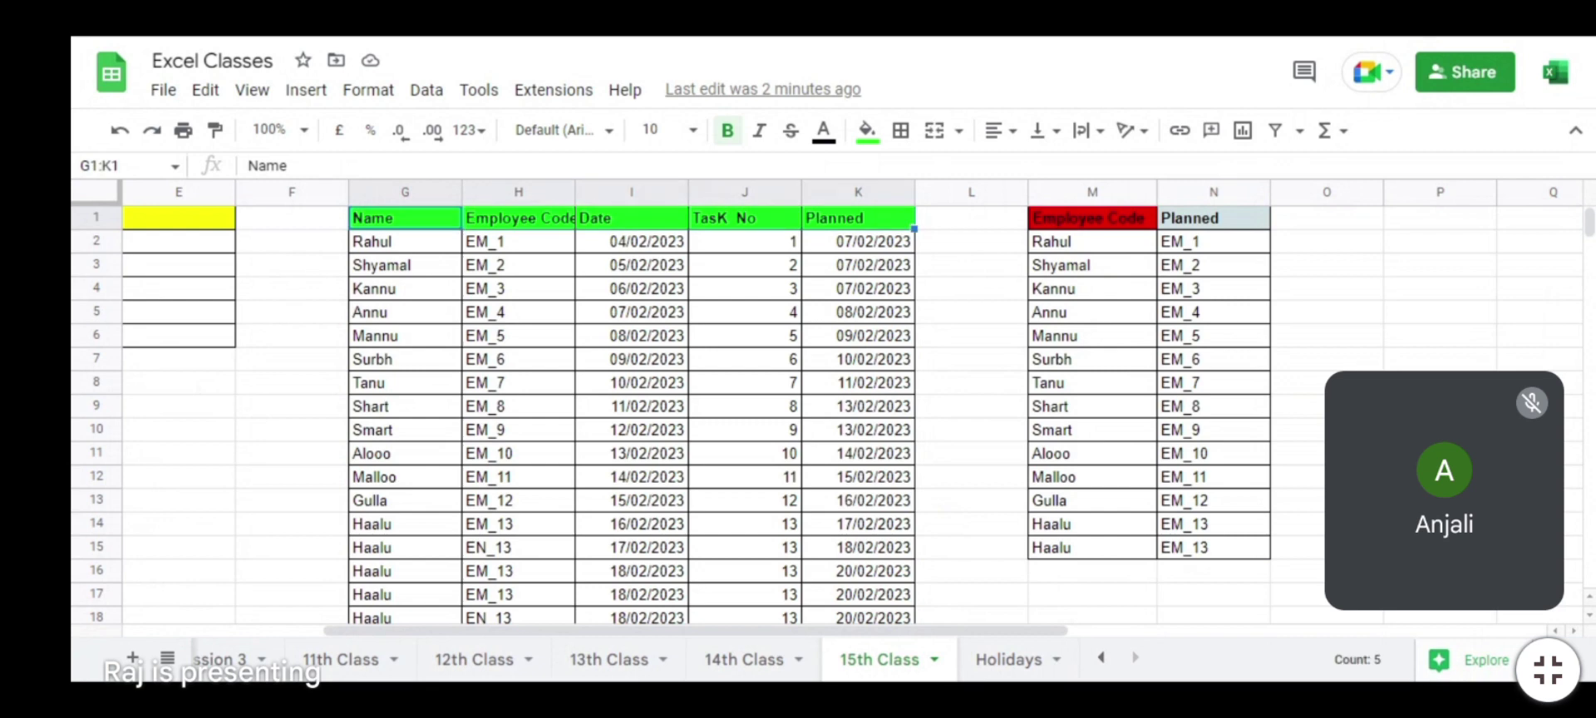
{"action": "key", "text": "ctrl+shift+Down"}
{"action": "key", "text": "Up"}
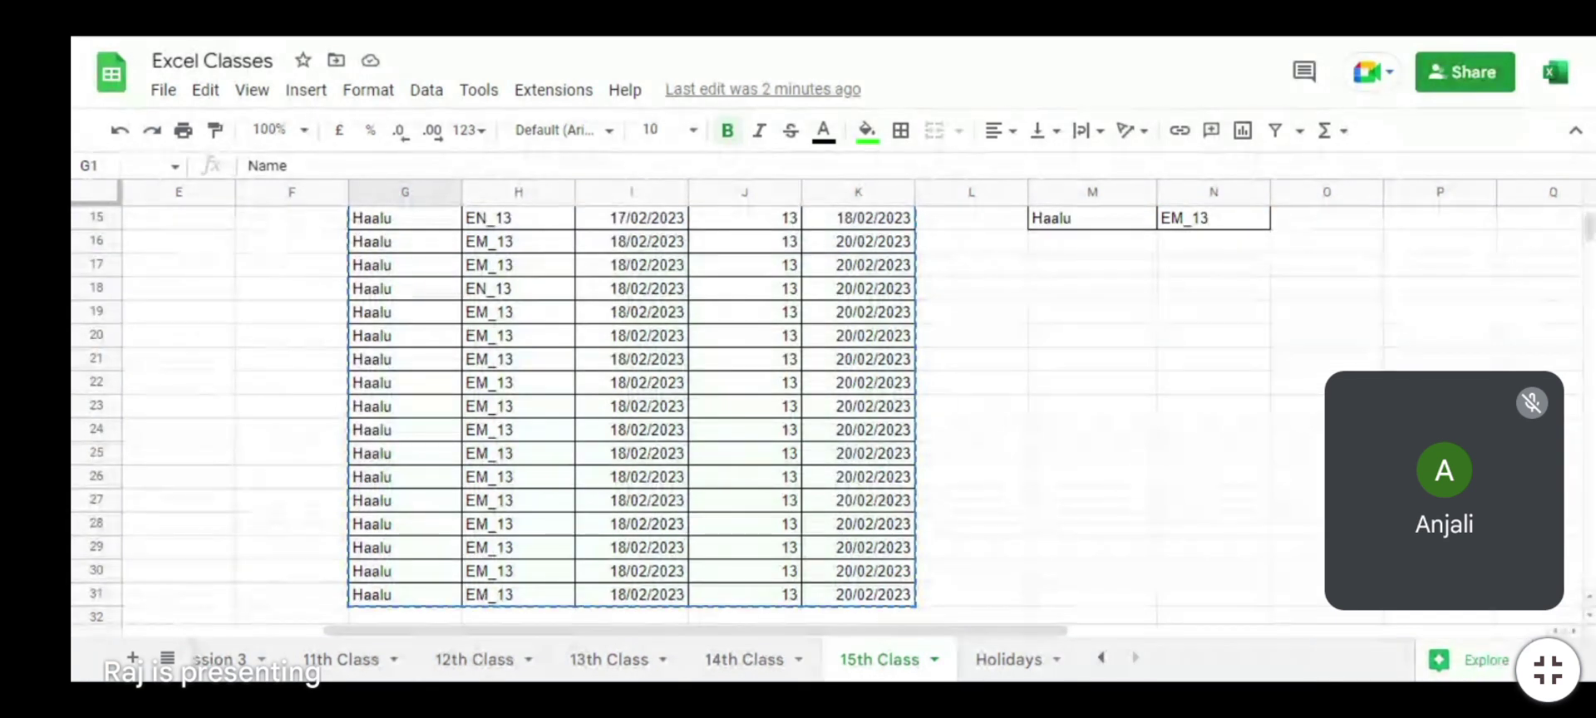
{"action": "key", "text": "Right"}
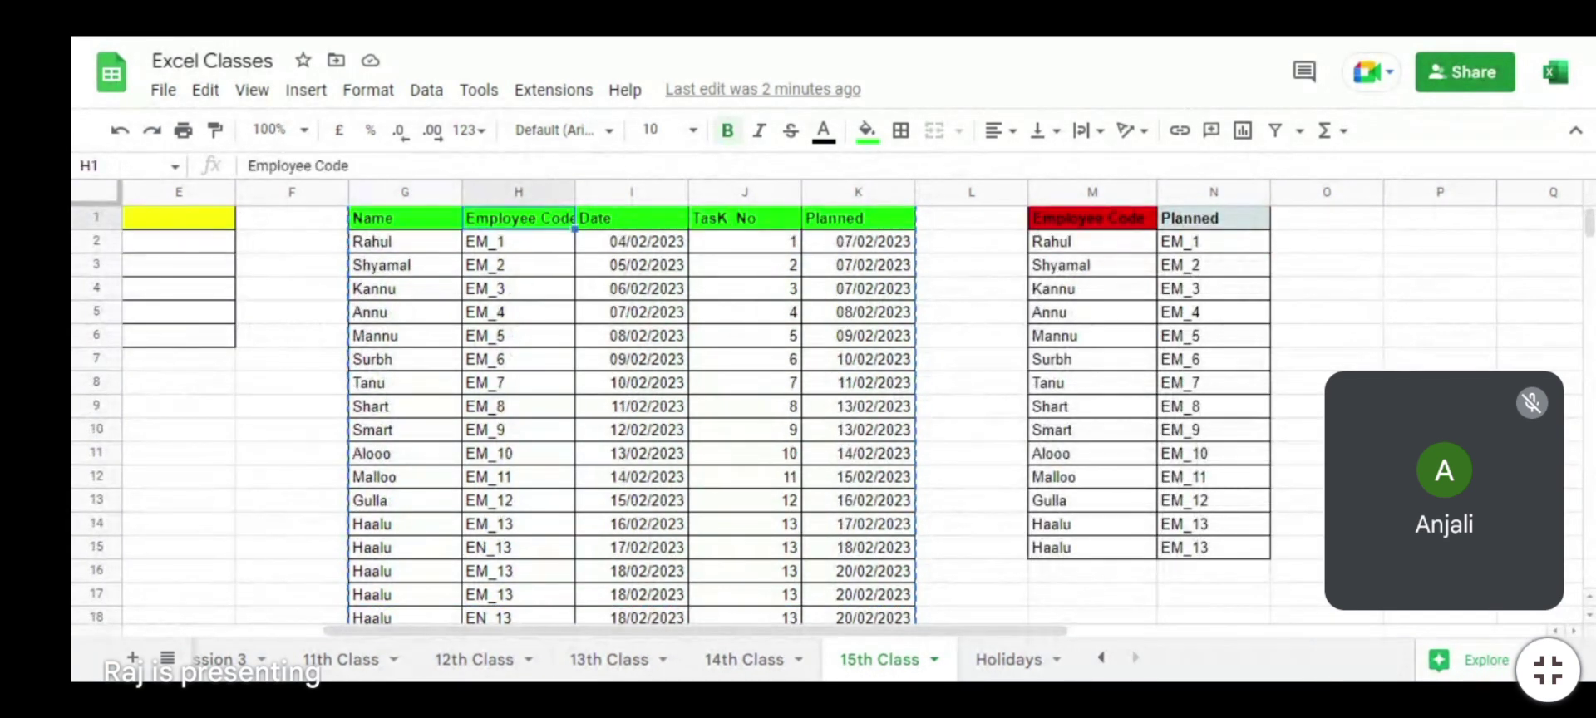
{"action": "key", "text": "Right"}
{"action": "key", "text": "Right"}
{"action": "key", "text": "Right"}
{"action": "key", "text": "ctrl+Right"}
{"action": "key", "text": "Right"}
{"action": "key", "text": "Right"}
{"action": "key", "text": "Right"}
{"action": "key", "text": "Right"}
{"action": "key", "text": "Right"}
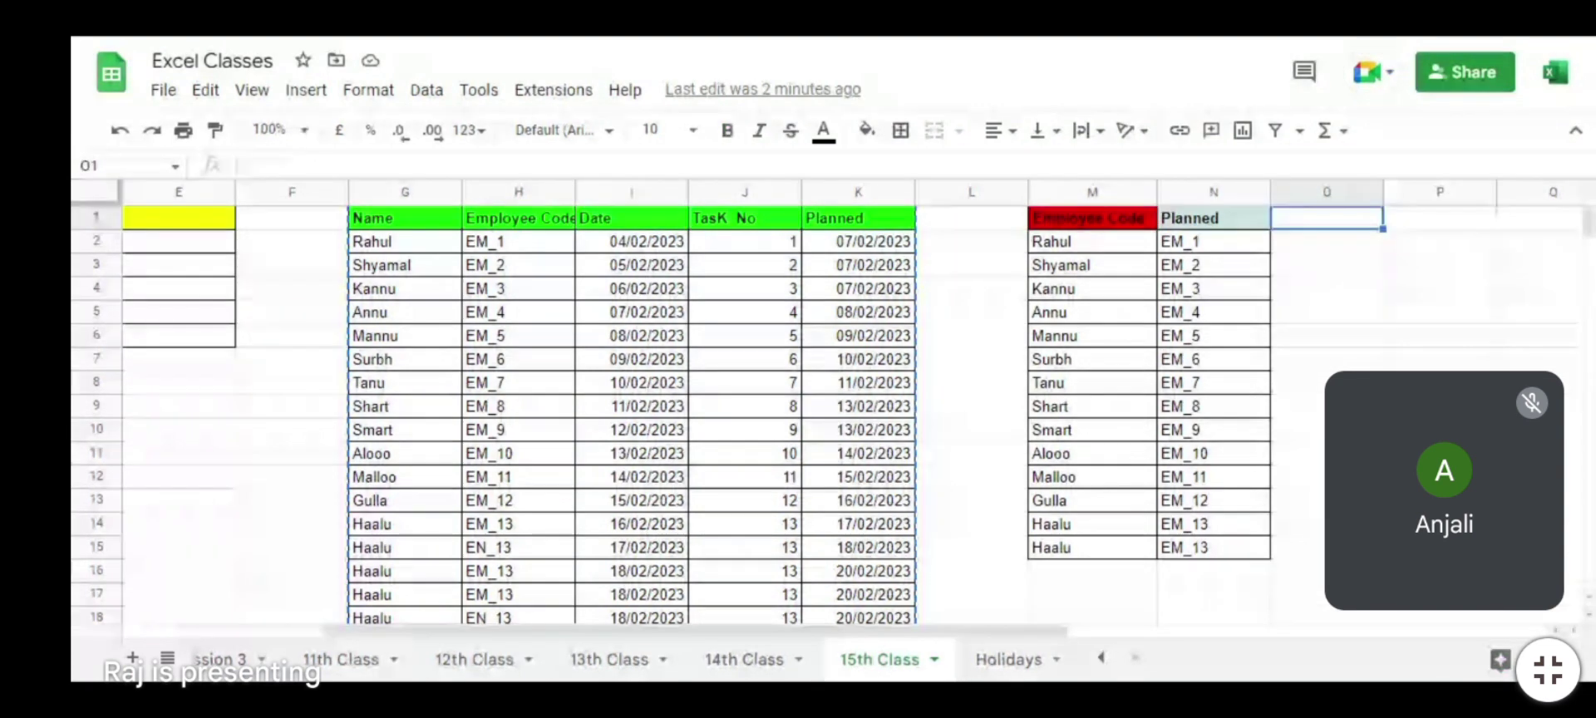
{"action": "key", "text": "ctrl+v"}
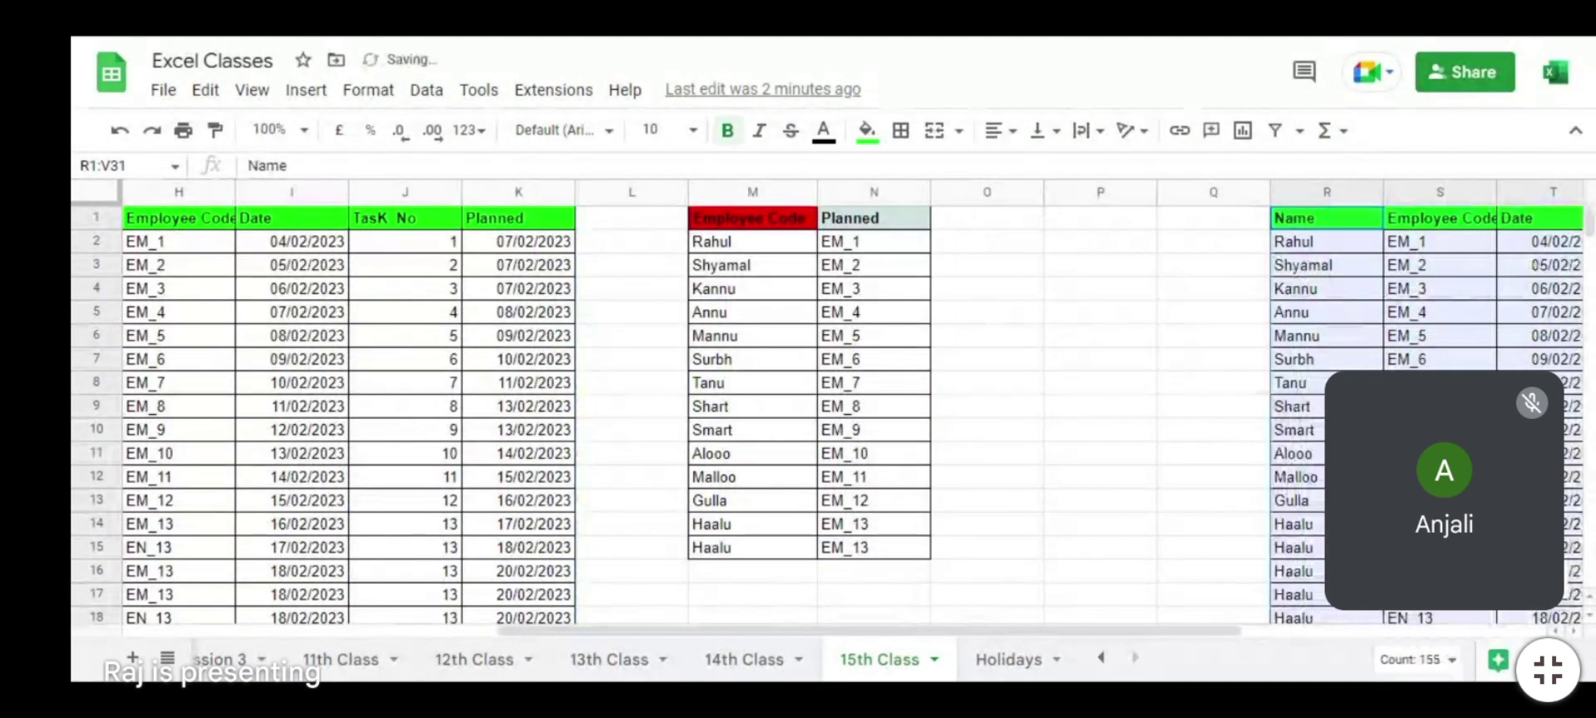
Step: Look across row 2 of the pasted table, the summary table and the original source table
{"action": "key", "text": "Right"}
{"action": "key", "text": "Right"}
{"action": "key", "text": "Right"}
{"action": "key", "text": "Down"}
{"action": "key", "text": "Left"}
{"action": "key", "text": "Left"}
{"action": "key", "text": "Left"}
{"action": "key", "text": "Left"}
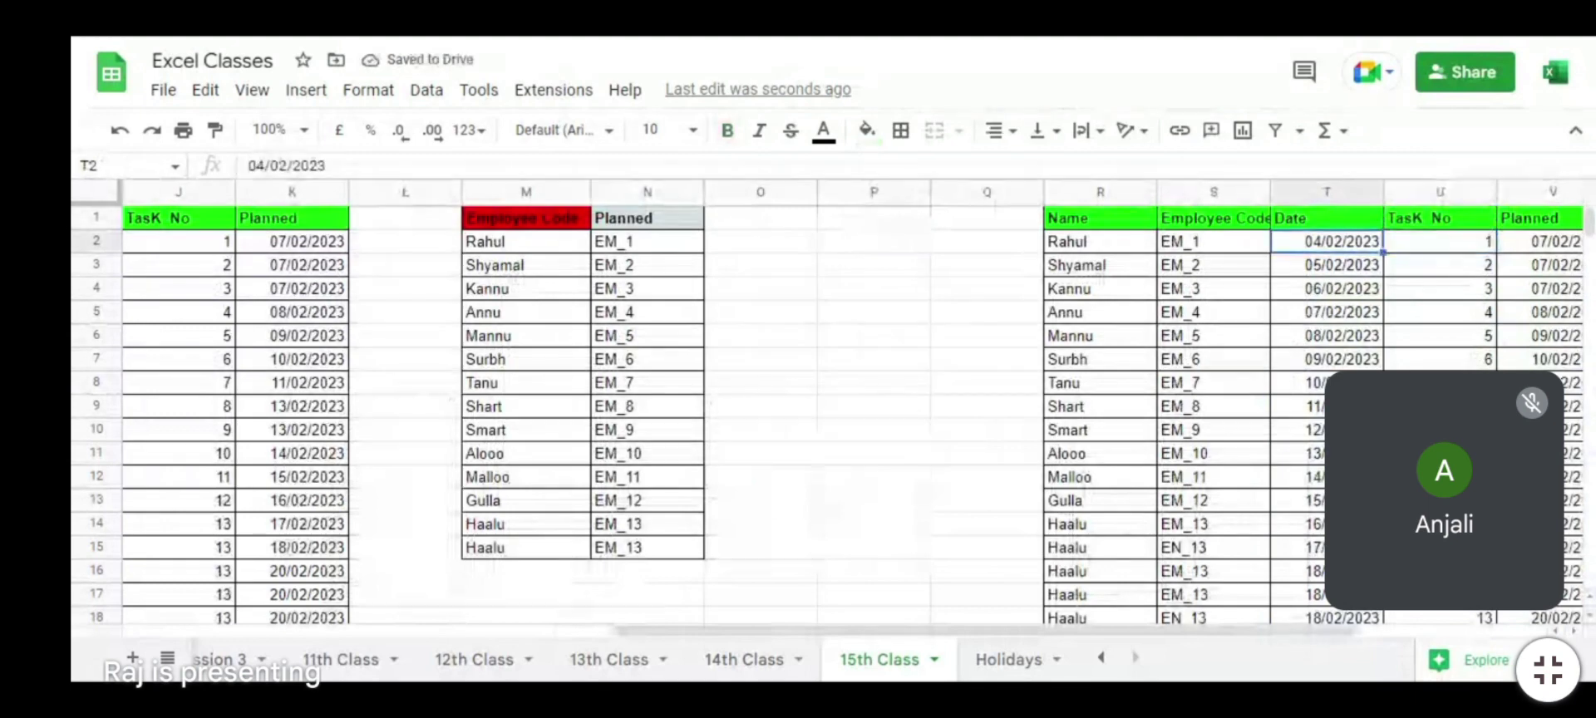
{"action": "key", "text": "Left"}
{"action": "key", "text": "Left"}
{"action": "key", "text": "Left"}
{"action": "key", "text": "Left"}
{"action": "key", "text": "Left"}
{"action": "key", "text": "Left"}
{"action": "key", "text": "Left"}
{"action": "key", "text": "Left"}
{"action": "key", "text": "Left"}
{"action": "key", "text": "Left"}
{"action": "key", "text": "Left"}
{"action": "key", "text": "Left"}
{"action": "key", "text": "Left"}
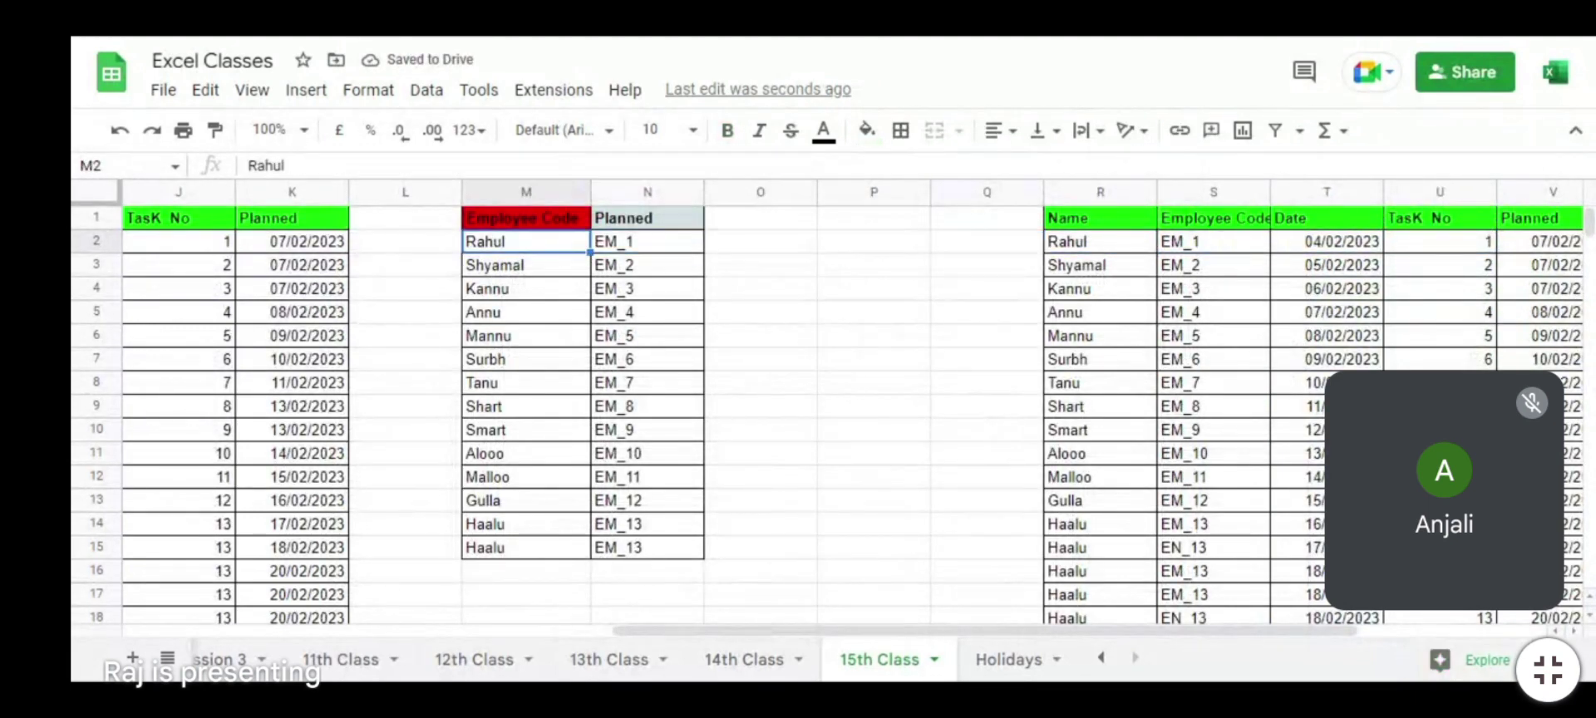
{"action": "key", "text": "Right"}
{"action": "key", "text": "Right"}
{"action": "key", "text": "Right"}
{"action": "key", "text": "Right"}
{"action": "key", "text": "Right"}
{"action": "key", "text": "Right"}
{"action": "key", "text": "Right"}
{"action": "key", "text": "Right"}
{"action": "key", "text": "Right"}
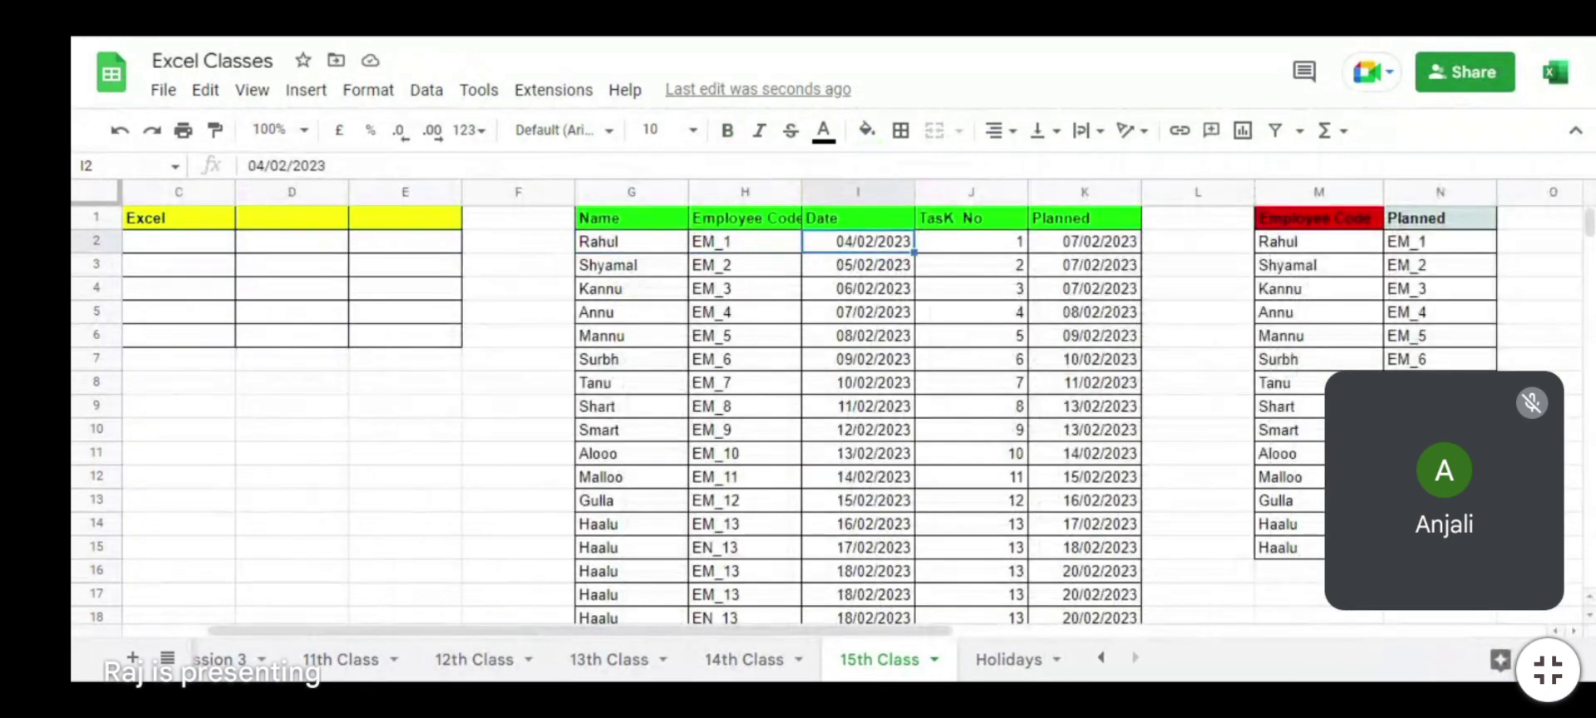
Step: Check the nested lookup formula in N2 and the filled cells N2:N14 against the names in column M
{"action": "key", "text": "Right"}
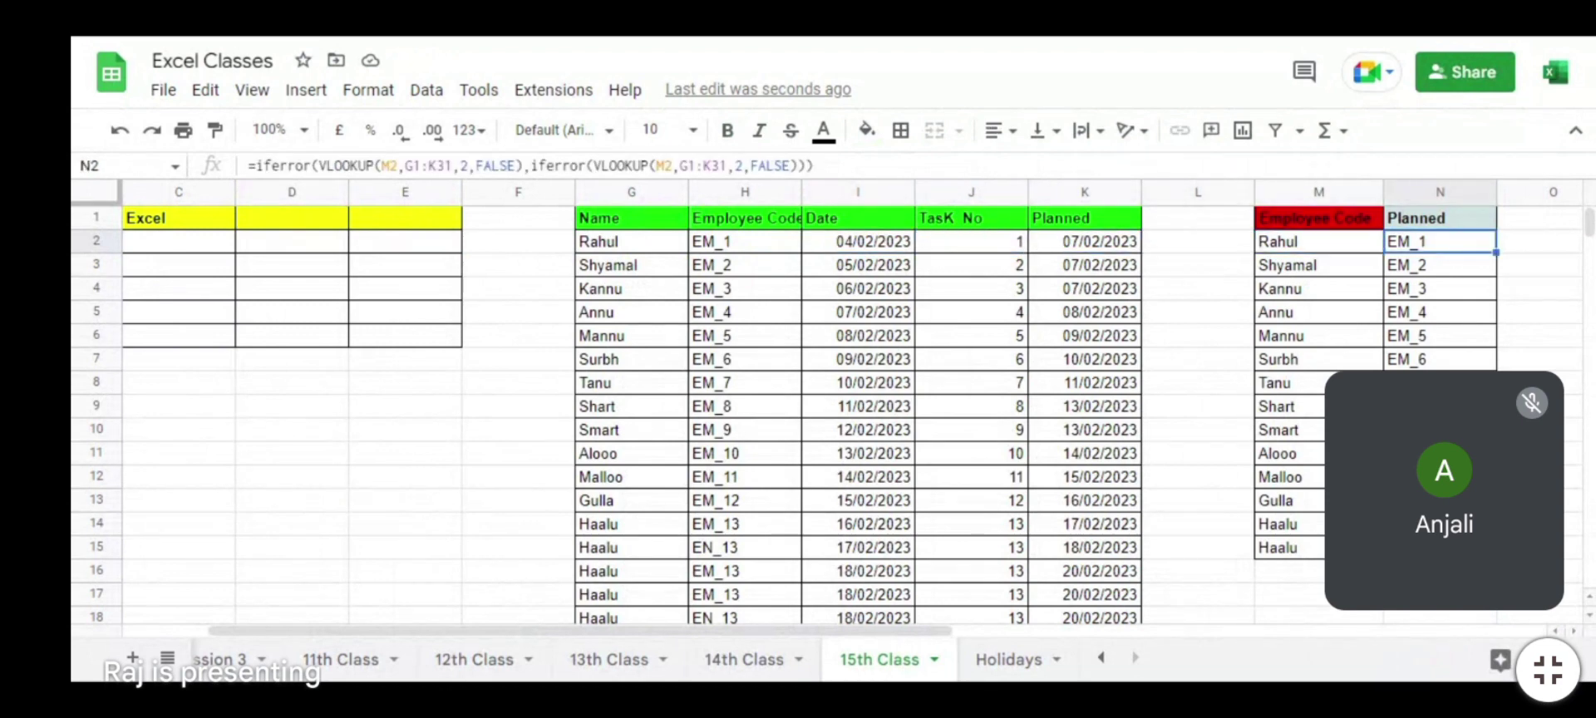
{"action": "key", "text": "shift+Down"}
{"action": "key", "text": "shift+Down"}
{"action": "key", "text": "shift+Down"}
{"action": "key", "text": "shift+Down"}
{"action": "key", "text": "shift+Down"}
{"action": "key", "text": "shift+Down"}
{"action": "key", "text": "shift+Down"}
{"action": "key", "text": "shift+Down"}
{"action": "key", "text": "shift+Down"}
{"action": "key", "text": "shift+Down"}
{"action": "key", "text": "shift+Down"}
{"action": "key", "text": "shift+Down"}
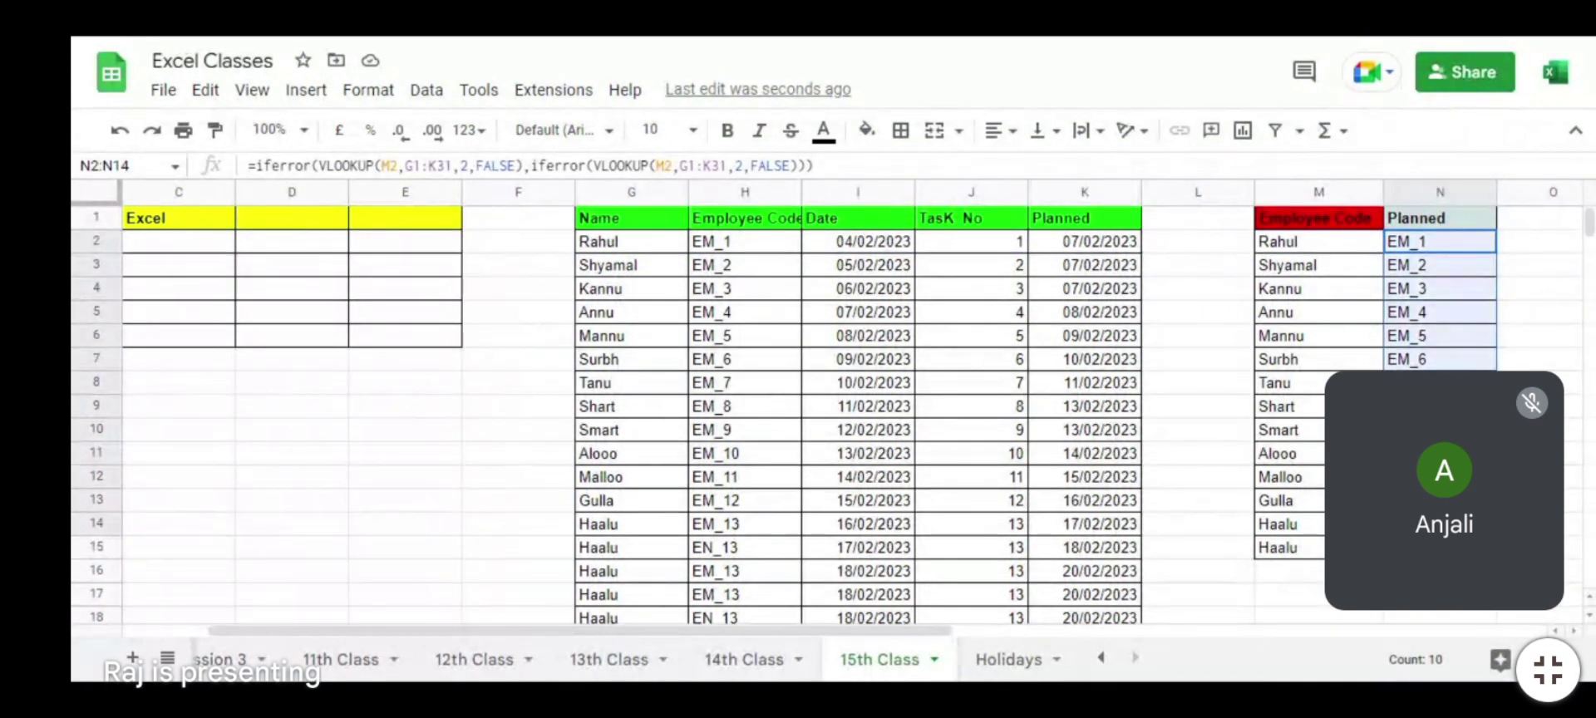
{"action": "key", "text": "Up"}
{"action": "key", "text": "Down"}
{"action": "key", "text": "Left"}
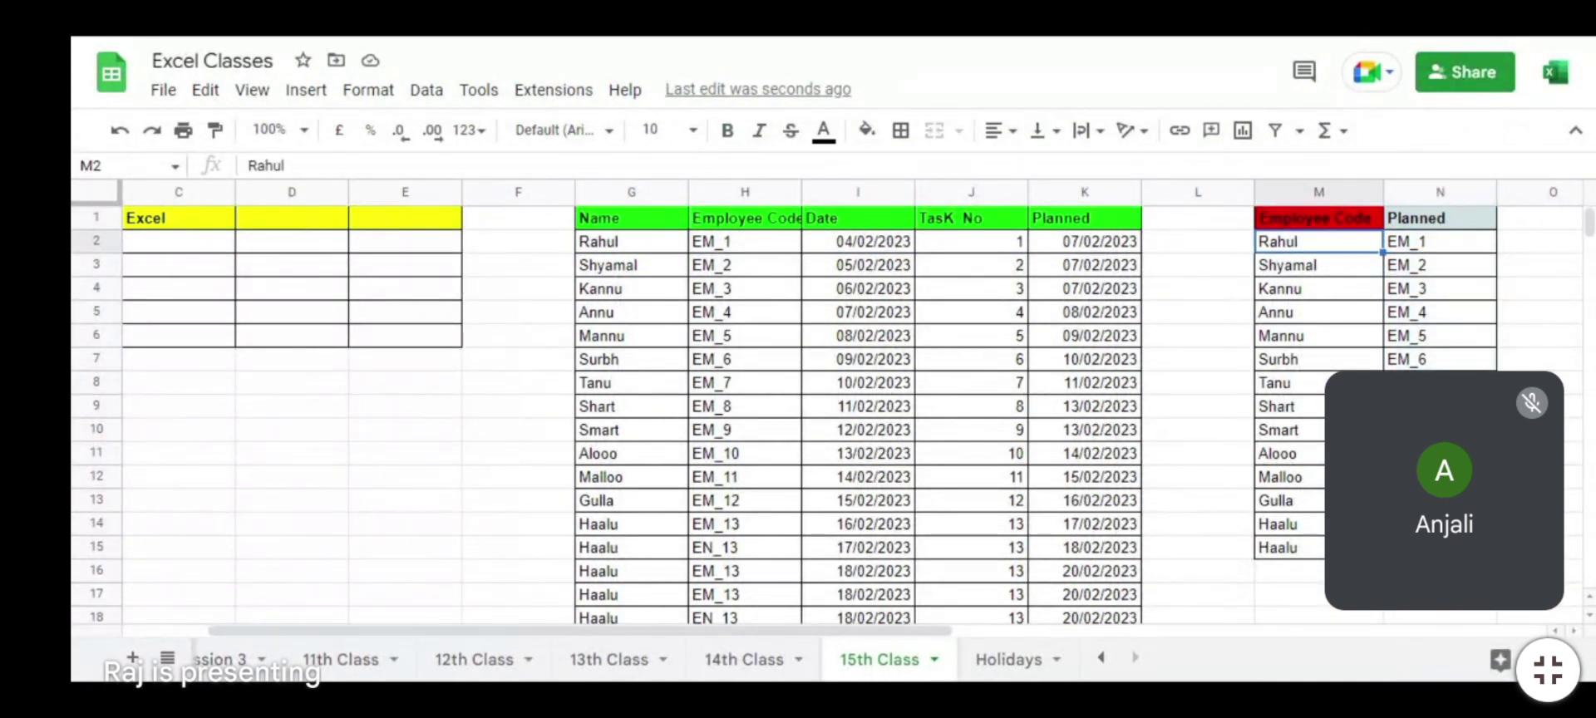
Step: Examine the first VLOOKUP and the nested IFERROR parts of the N2 formula, leaving it unedited
{"action": "key", "text": "Right"}
{"action": "key", "text": "F2"}
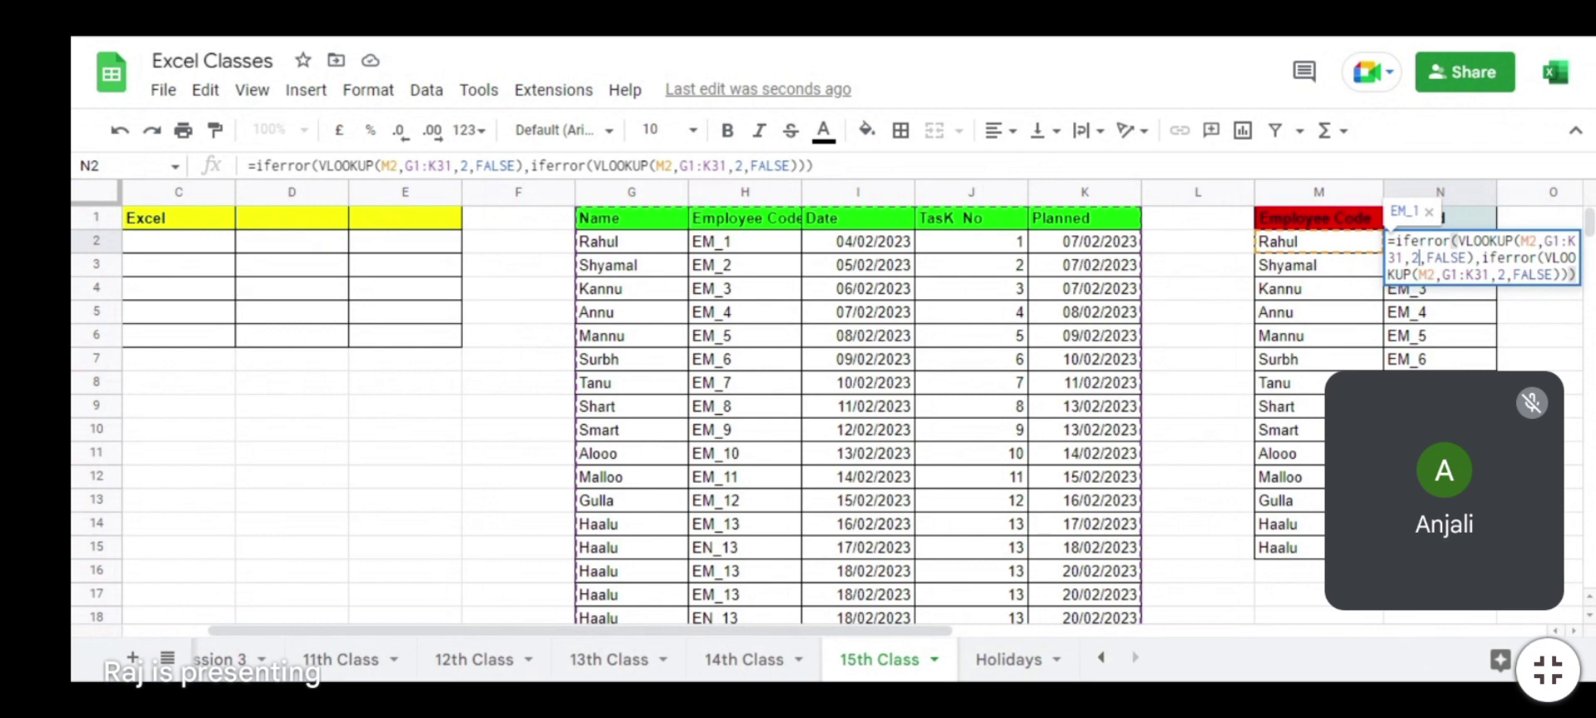
{"action": "left_click_drag", "start_coordinate": [1420, 259], "coordinate": [1497, 274]}
{"action": "left_click", "coordinate": [1484, 258]}
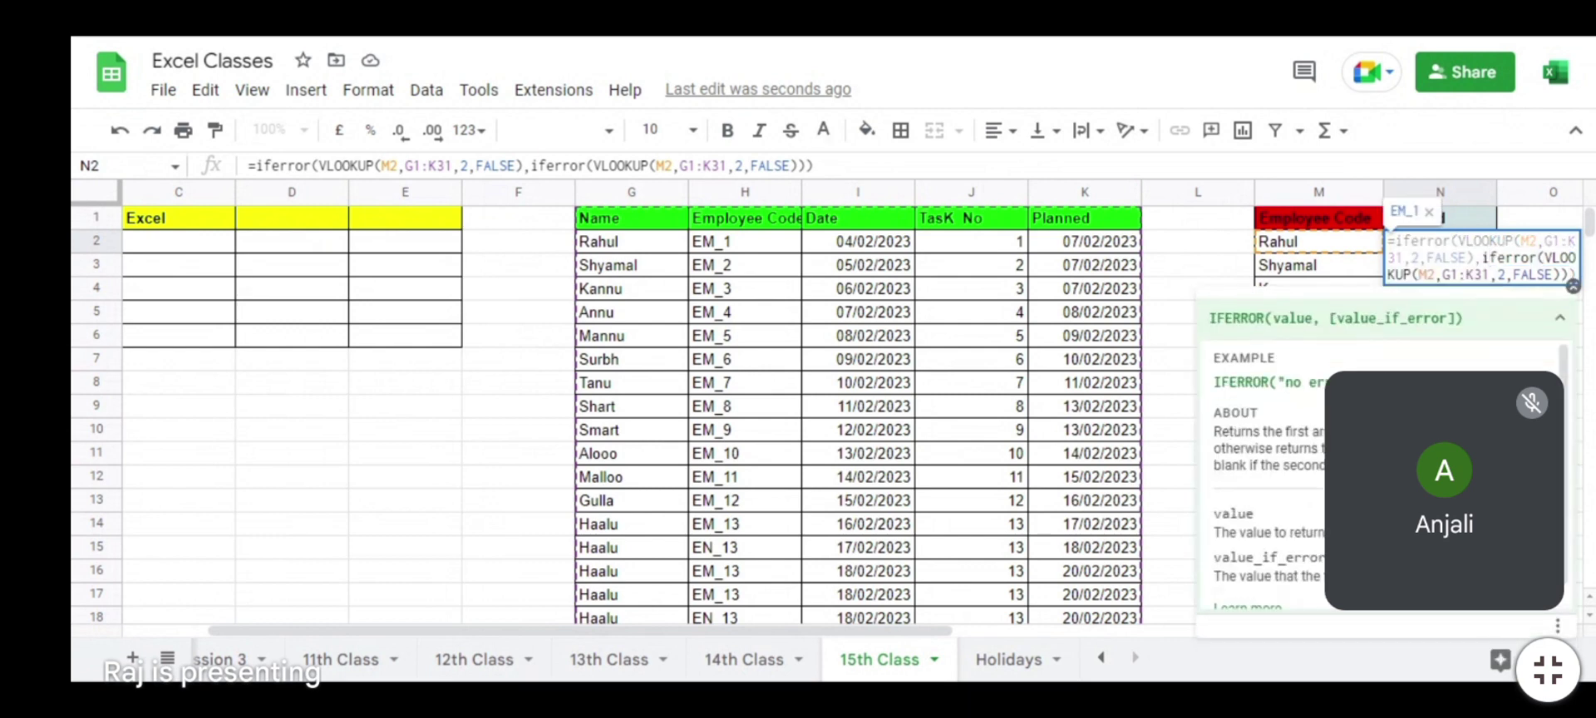
{"action": "left_click", "coordinate": [1469, 259]}
{"action": "key", "text": "Return"}
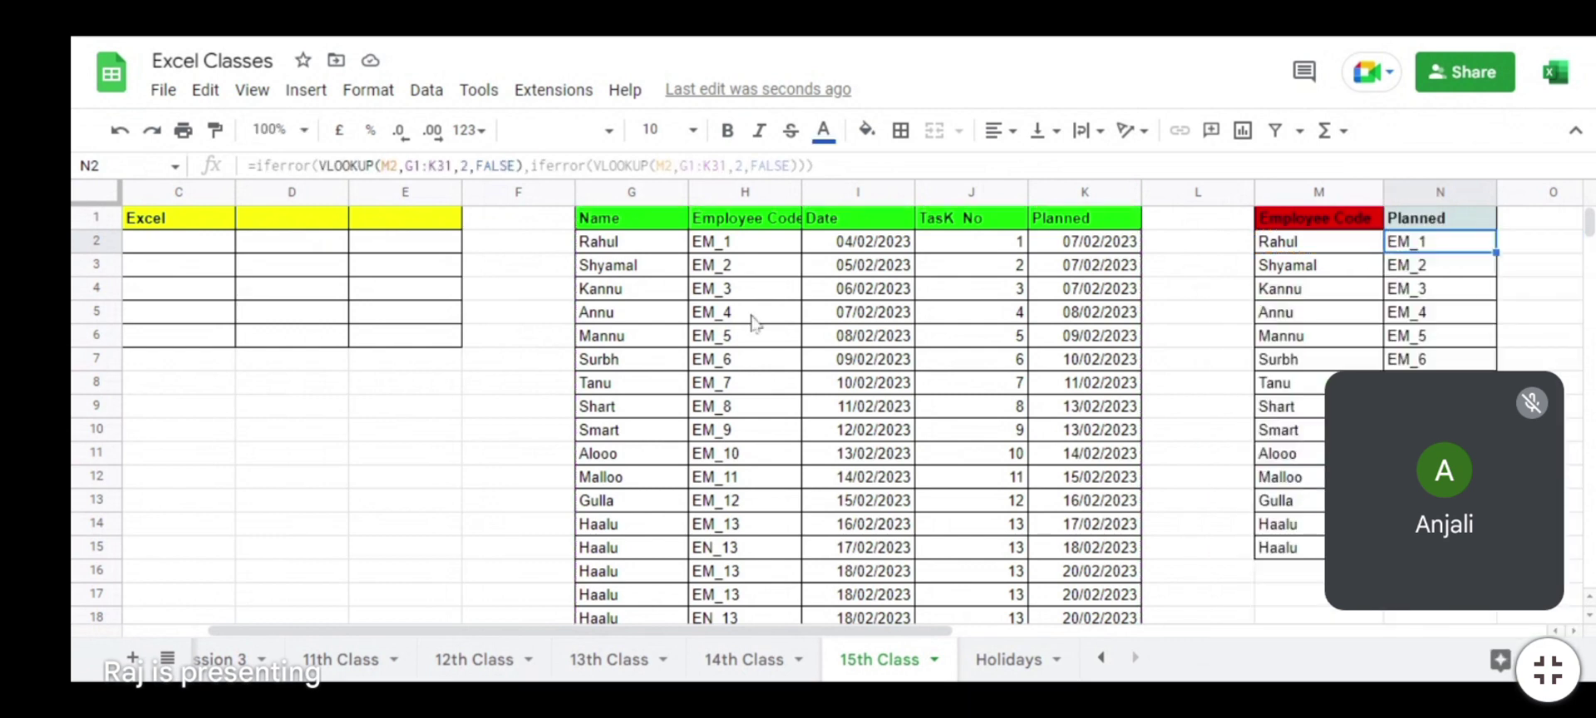
Step: Look at the tables on the 14th Class and 13th Class sheets and the names in column M of 15th Class
{"action": "left_click", "coordinate": [753, 320]}
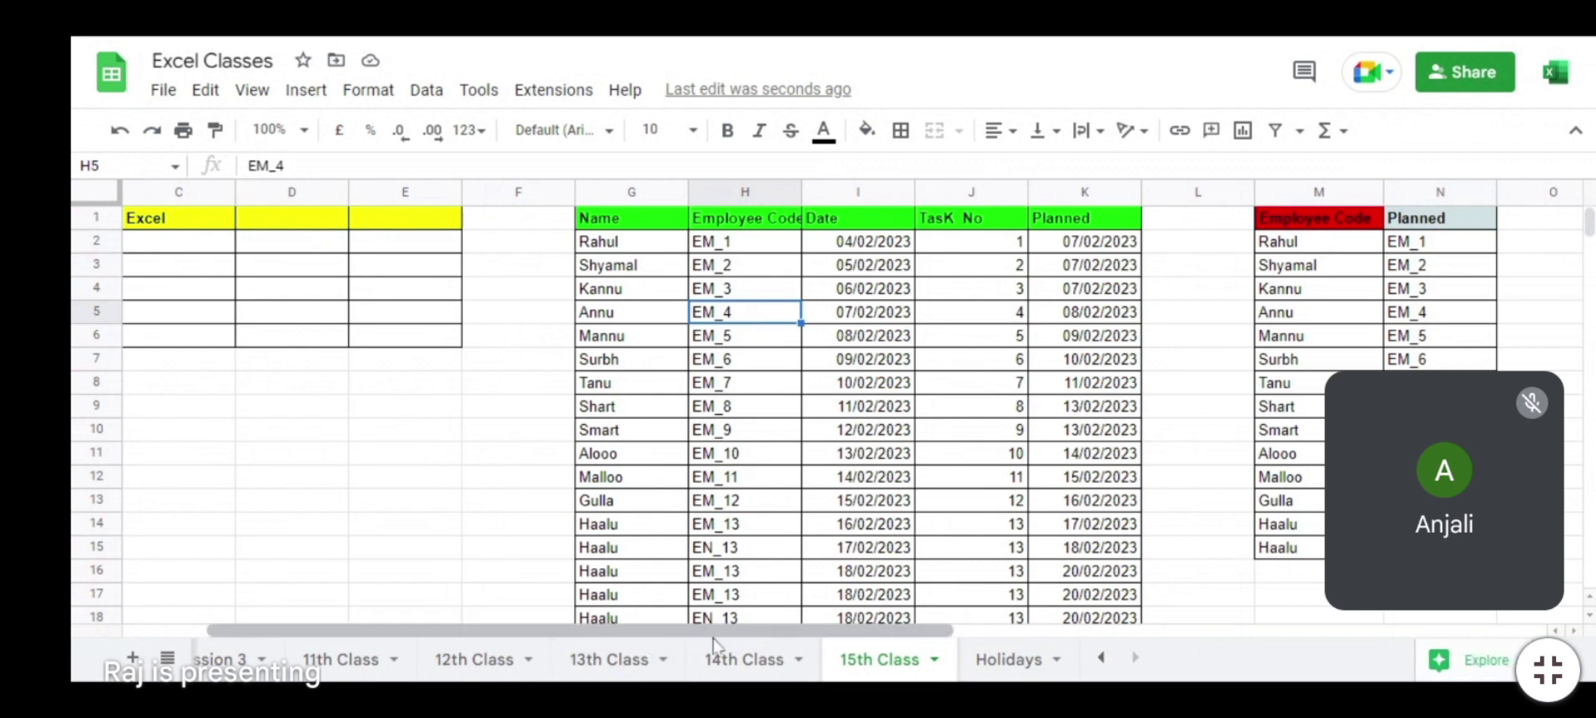
{"action": "left_click", "coordinate": [749, 660]}
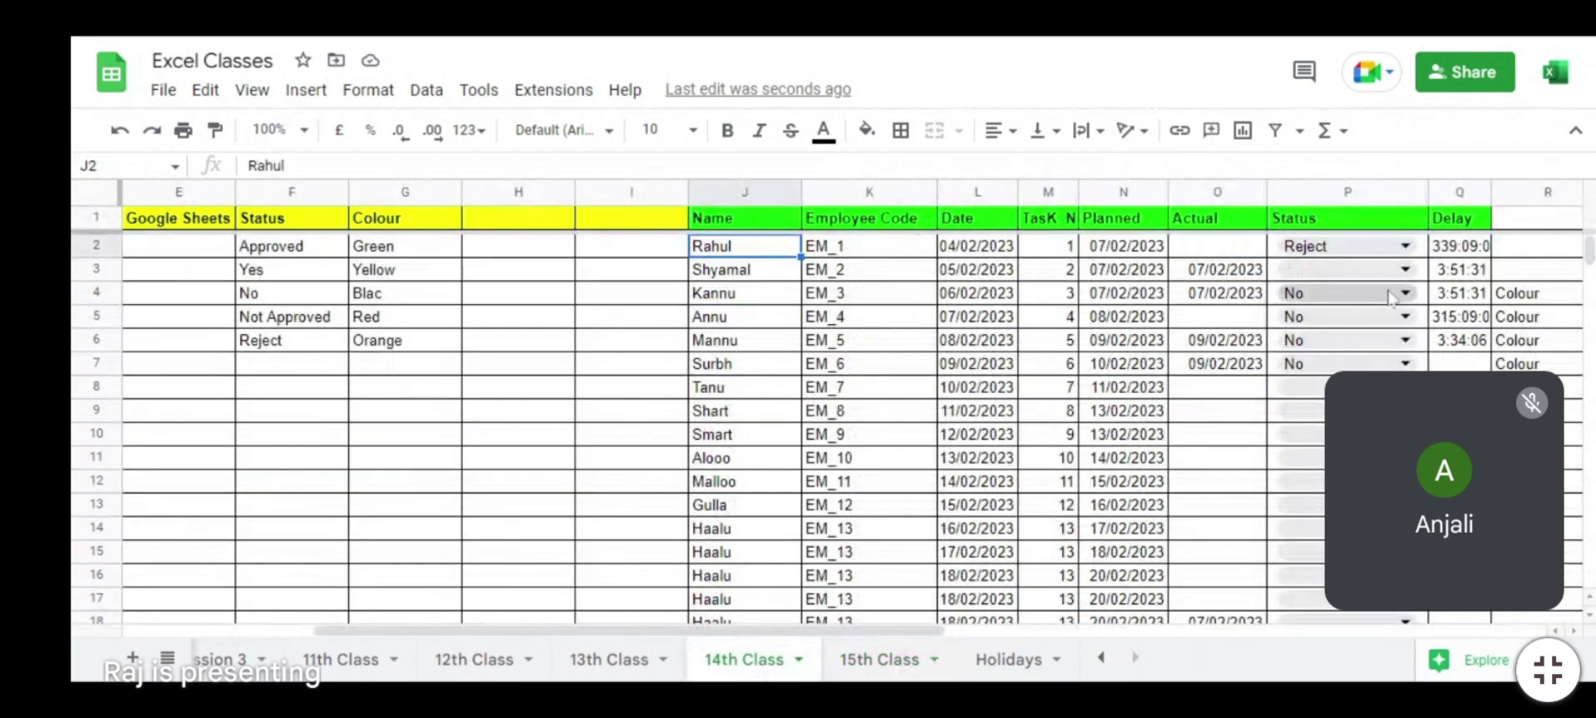
{"action": "left_click", "coordinate": [608, 659]}
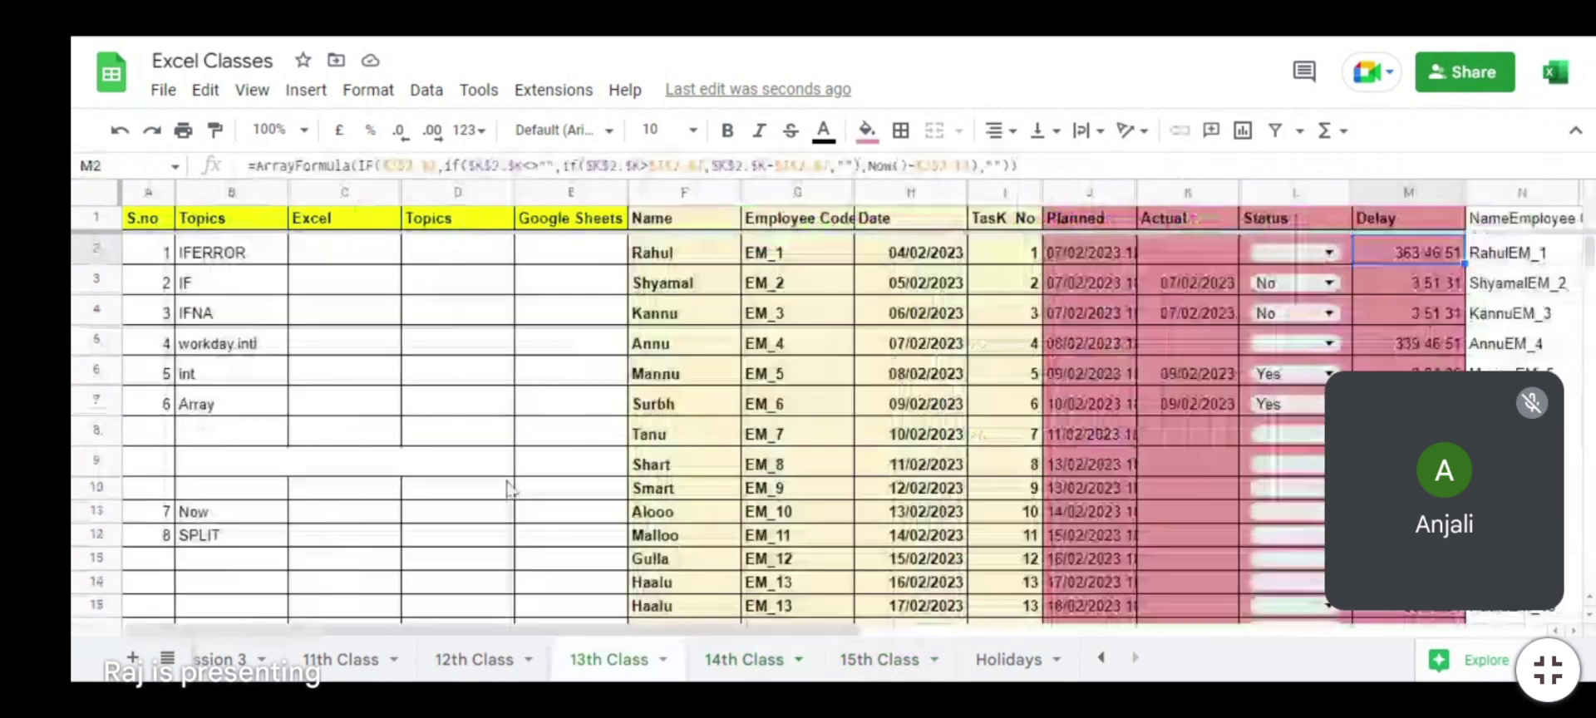
{"action": "left_click", "coordinate": [923, 663]}
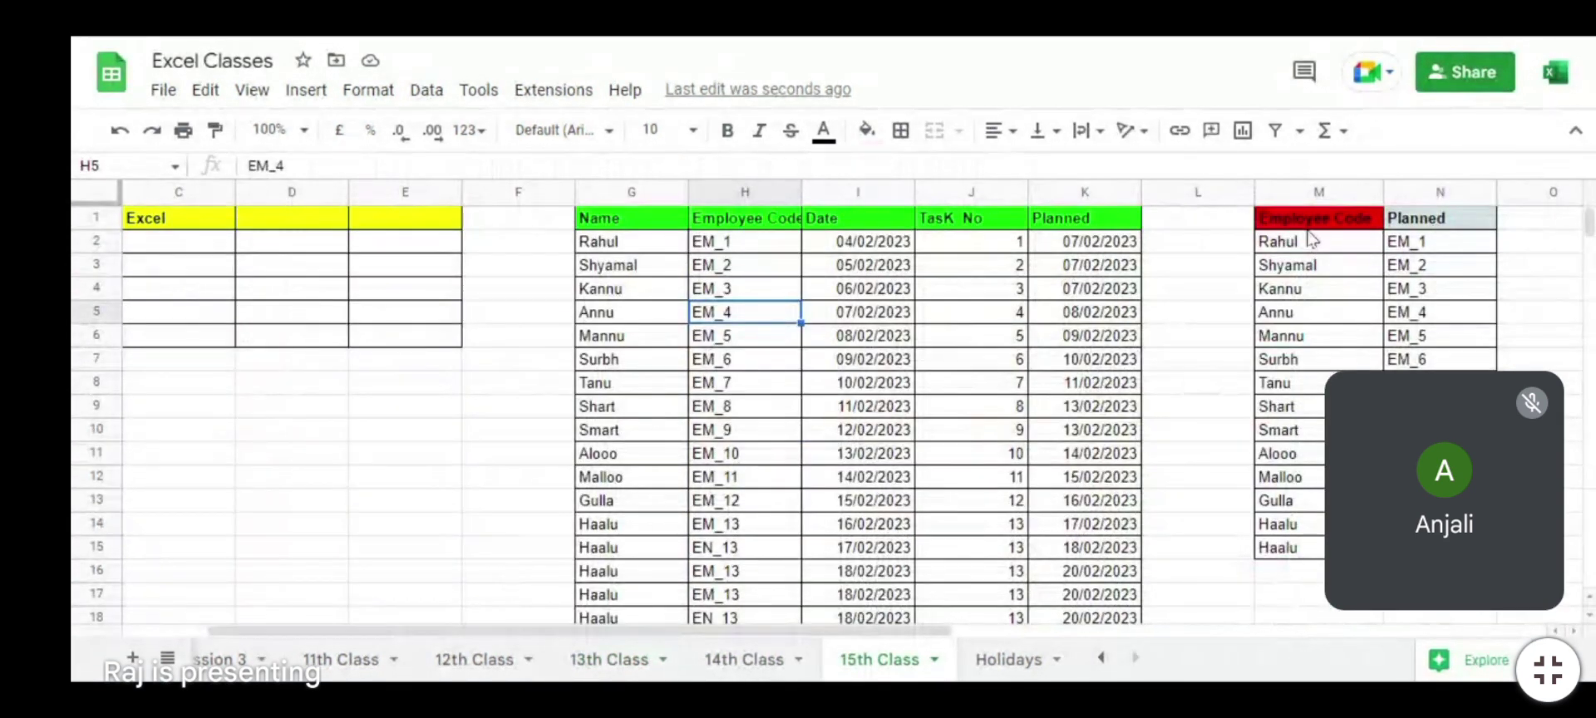
{"action": "left_click_drag", "start_coordinate": [1318, 218], "coordinate": [1318, 411]}
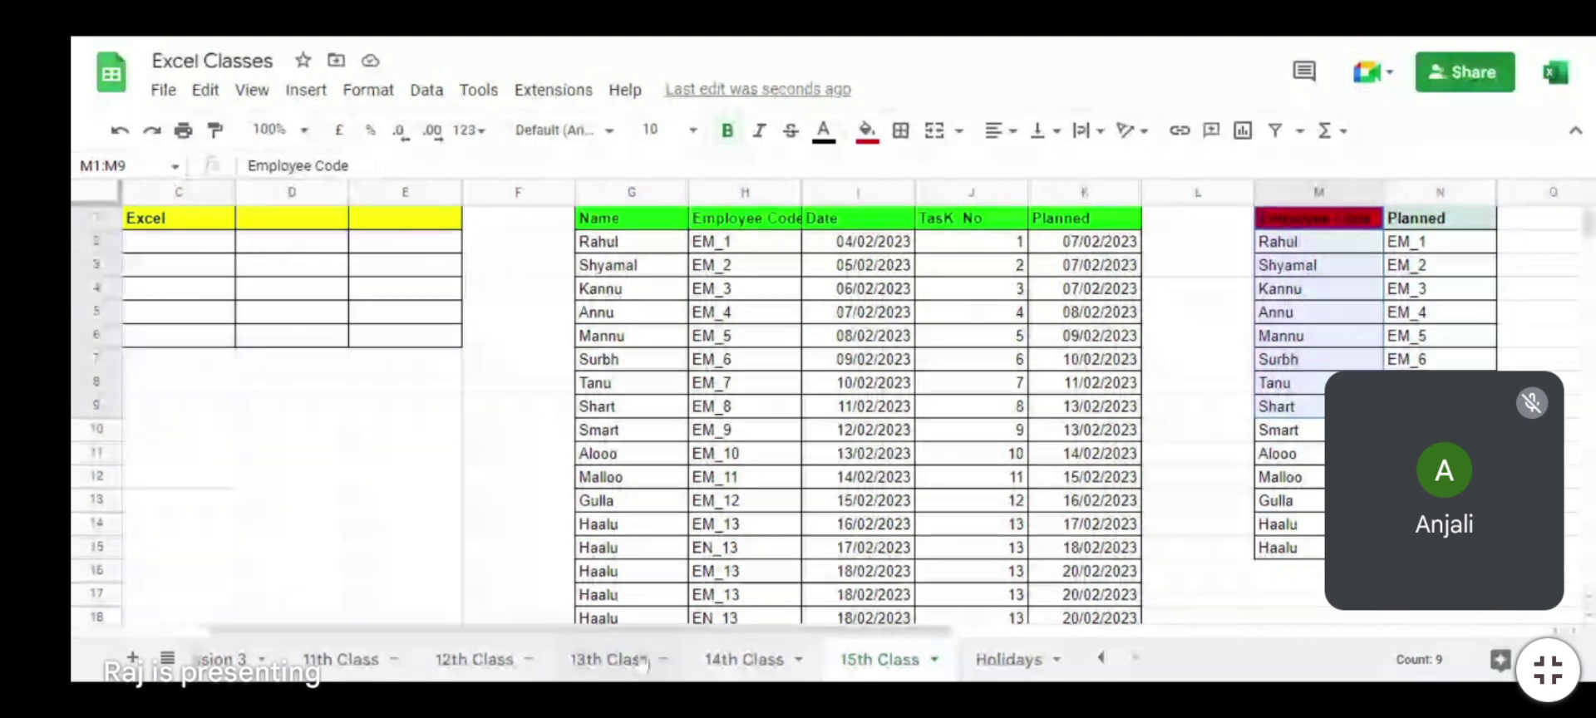
{"action": "left_click", "coordinate": [608, 660]}
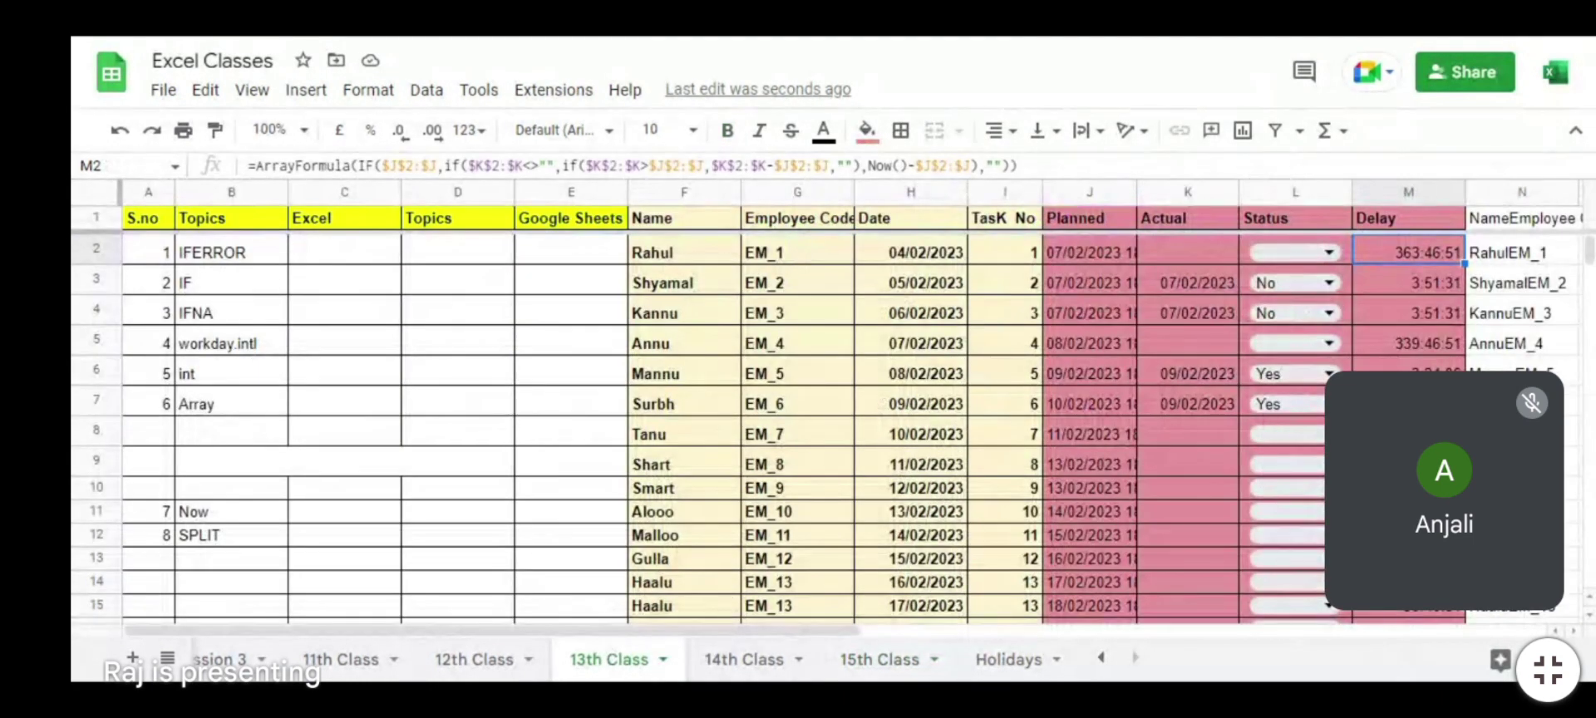
{"action": "left_click", "coordinate": [733, 663]}
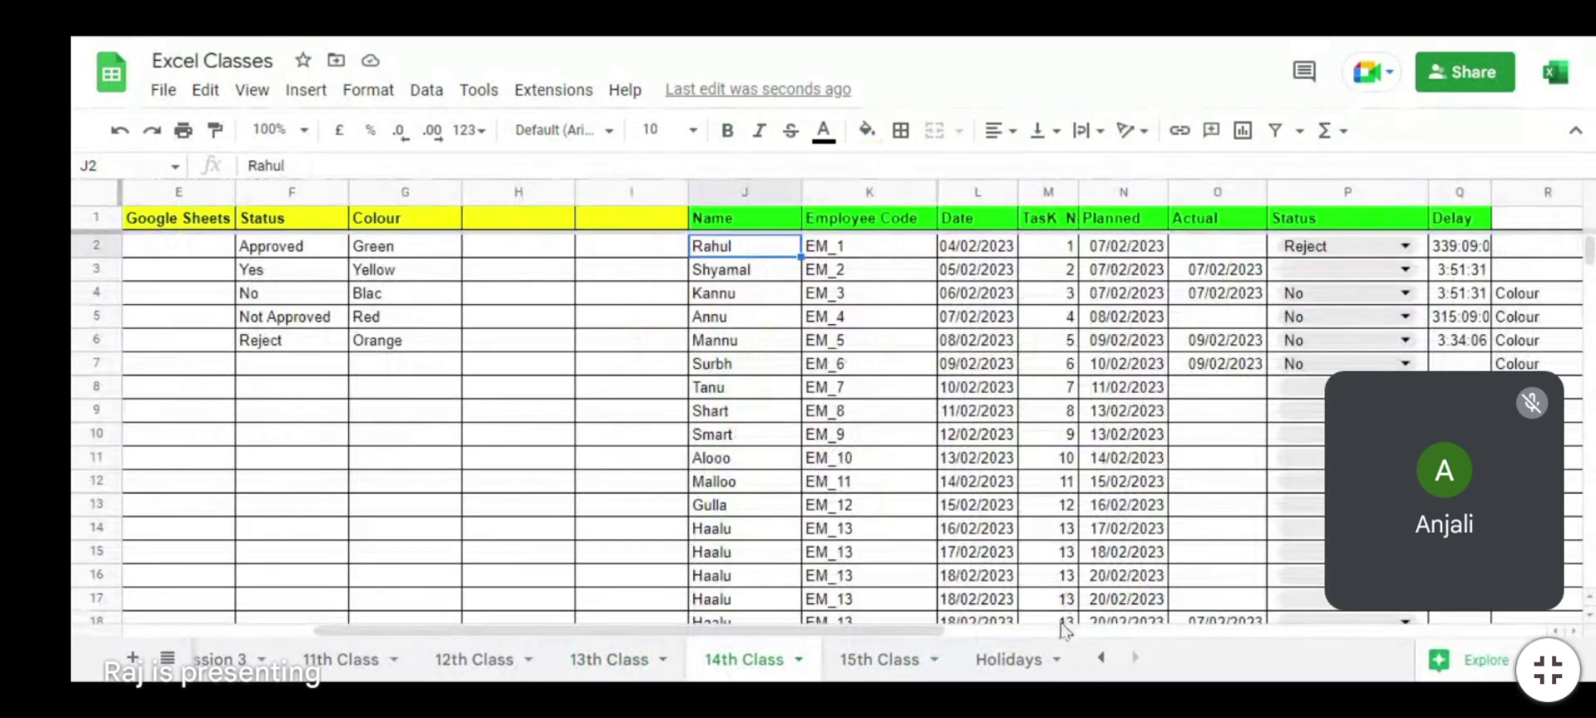
{"action": "left_click", "coordinate": [929, 663]}
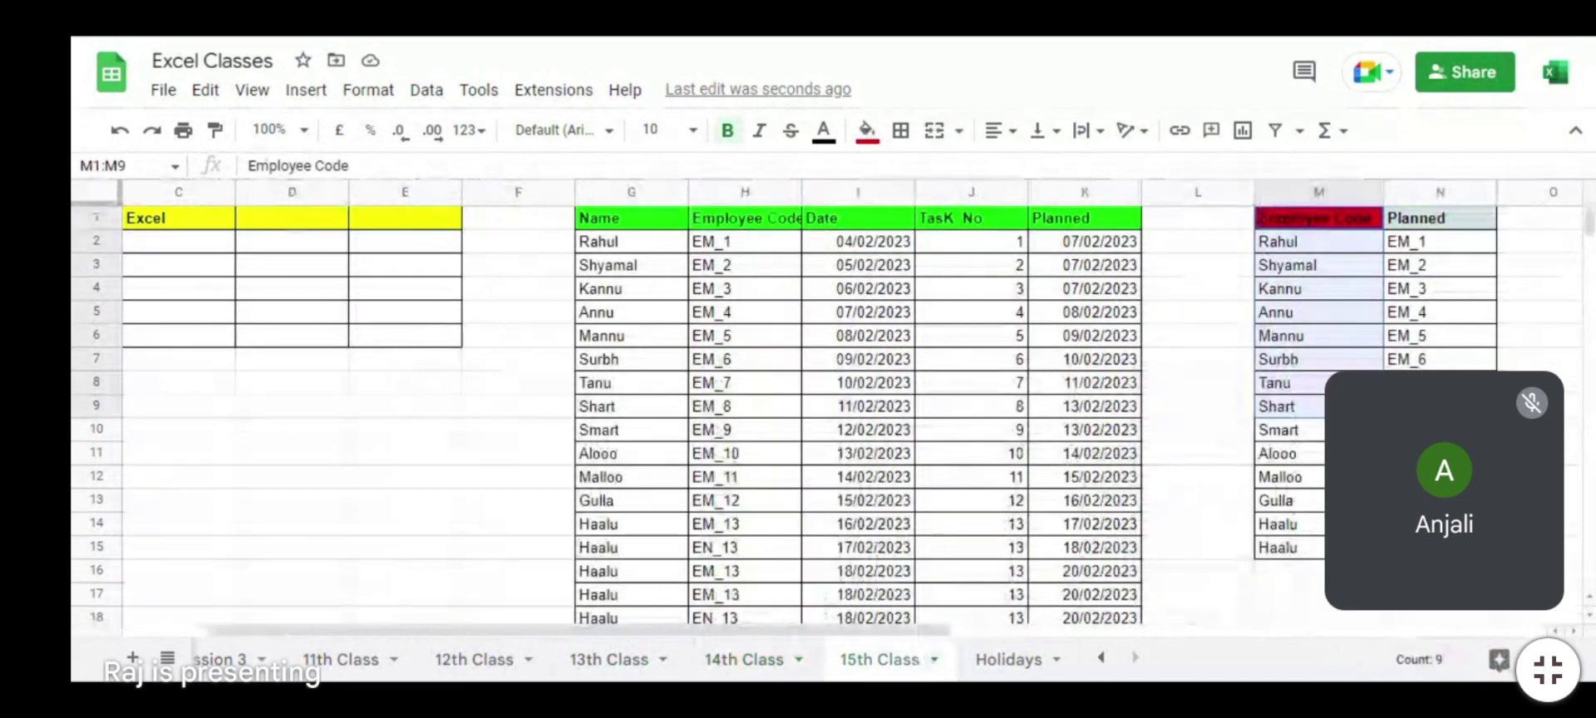
{"action": "left_click_drag", "start_coordinate": [1320, 265], "coordinate": [1319, 595]}
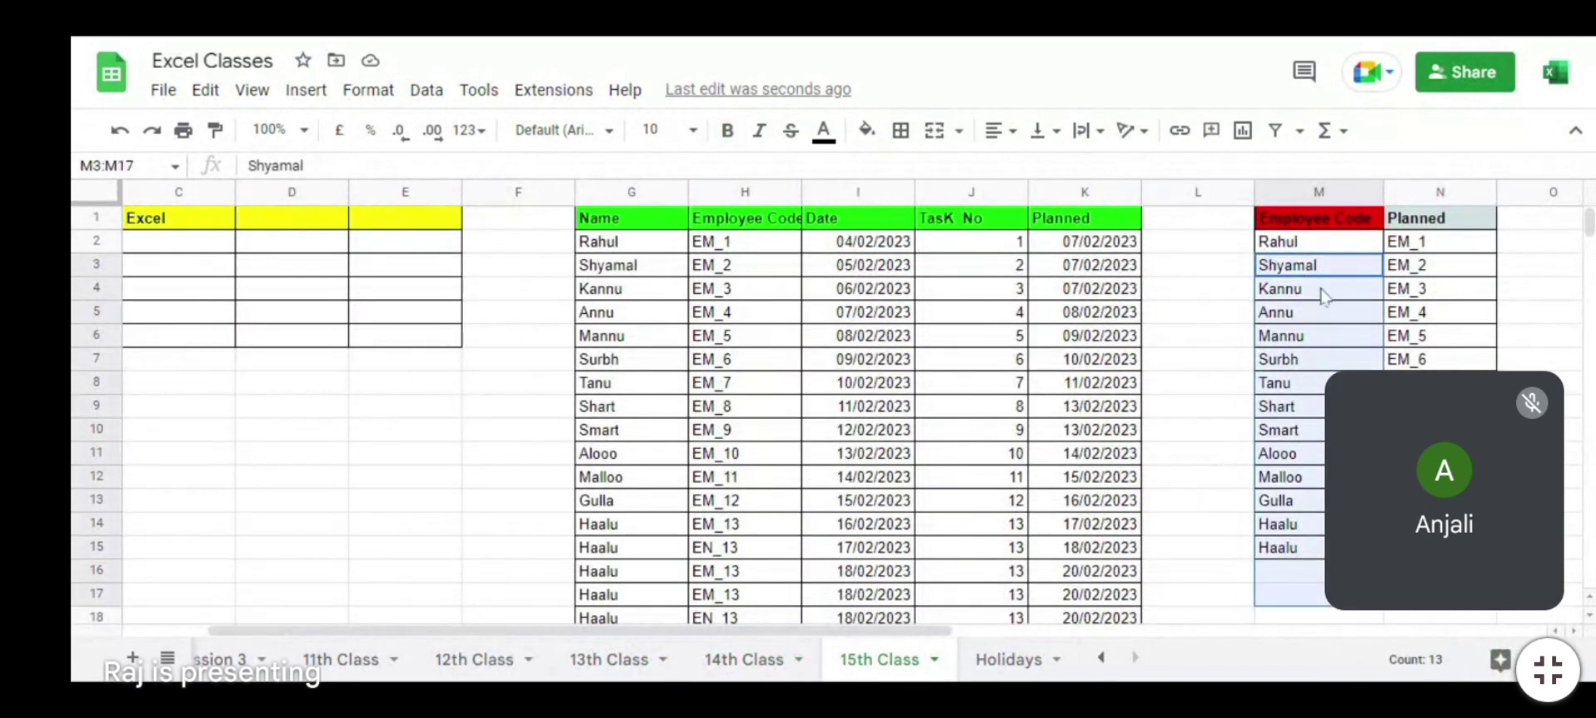
{"action": "left_click", "coordinate": [1319, 241]}
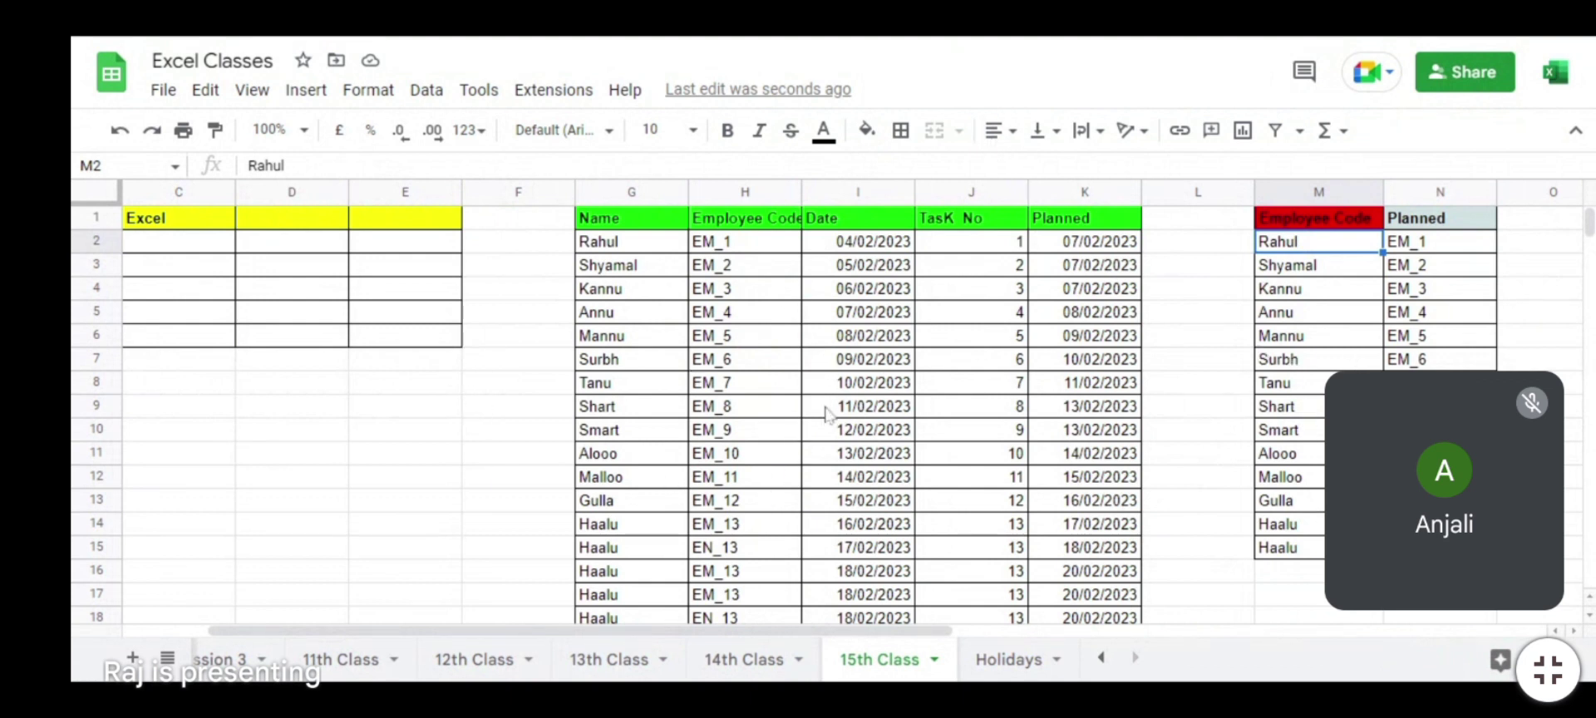
Step: Look across row 4 from the original source table to the pasted table at column R and check the Planned column
{"action": "left_click", "coordinate": [1077, 297]}
{"action": "key", "text": "Right"}
{"action": "key", "text": "Right"}
{"action": "key", "text": "Right"}
{"action": "key", "text": "Right"}
{"action": "key", "text": "Right"}
{"action": "key", "text": "Right"}
{"action": "key", "text": "Right"}
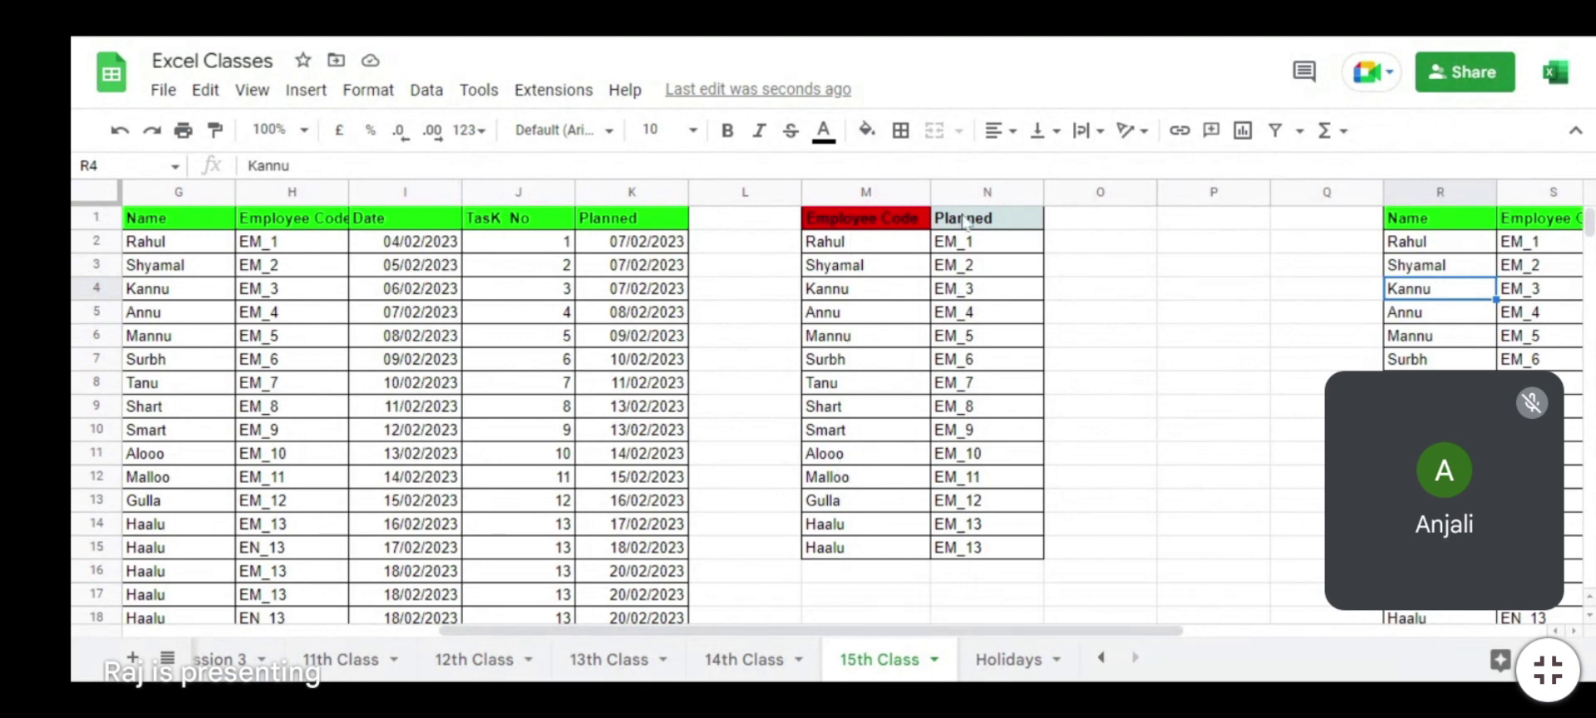
{"action": "left_click_drag", "start_coordinate": [965, 222], "coordinate": [973, 244]}
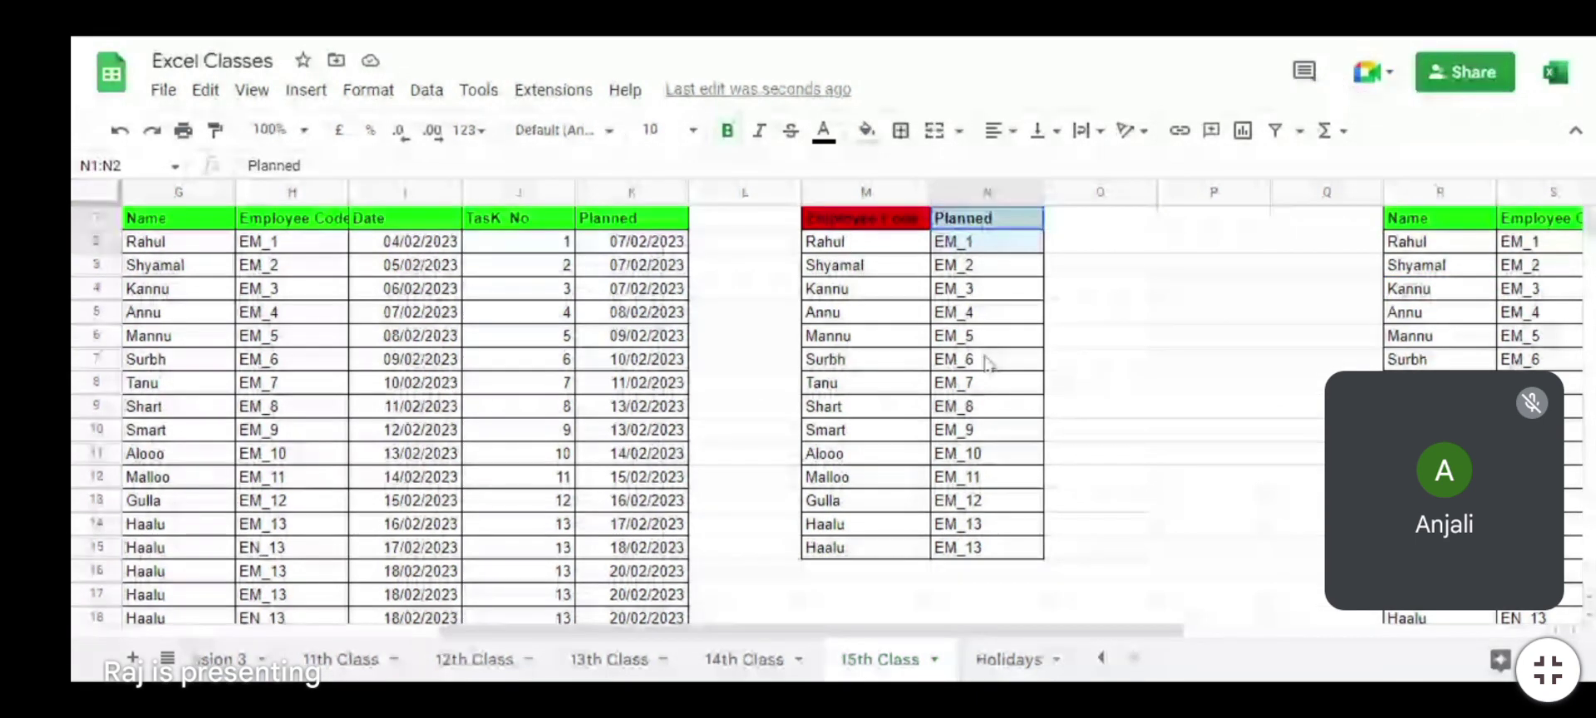
Step: Change the second VLOOKUP's range in the N2 formula to R1:S31
{"action": "double_click", "coordinate": [956, 247]}
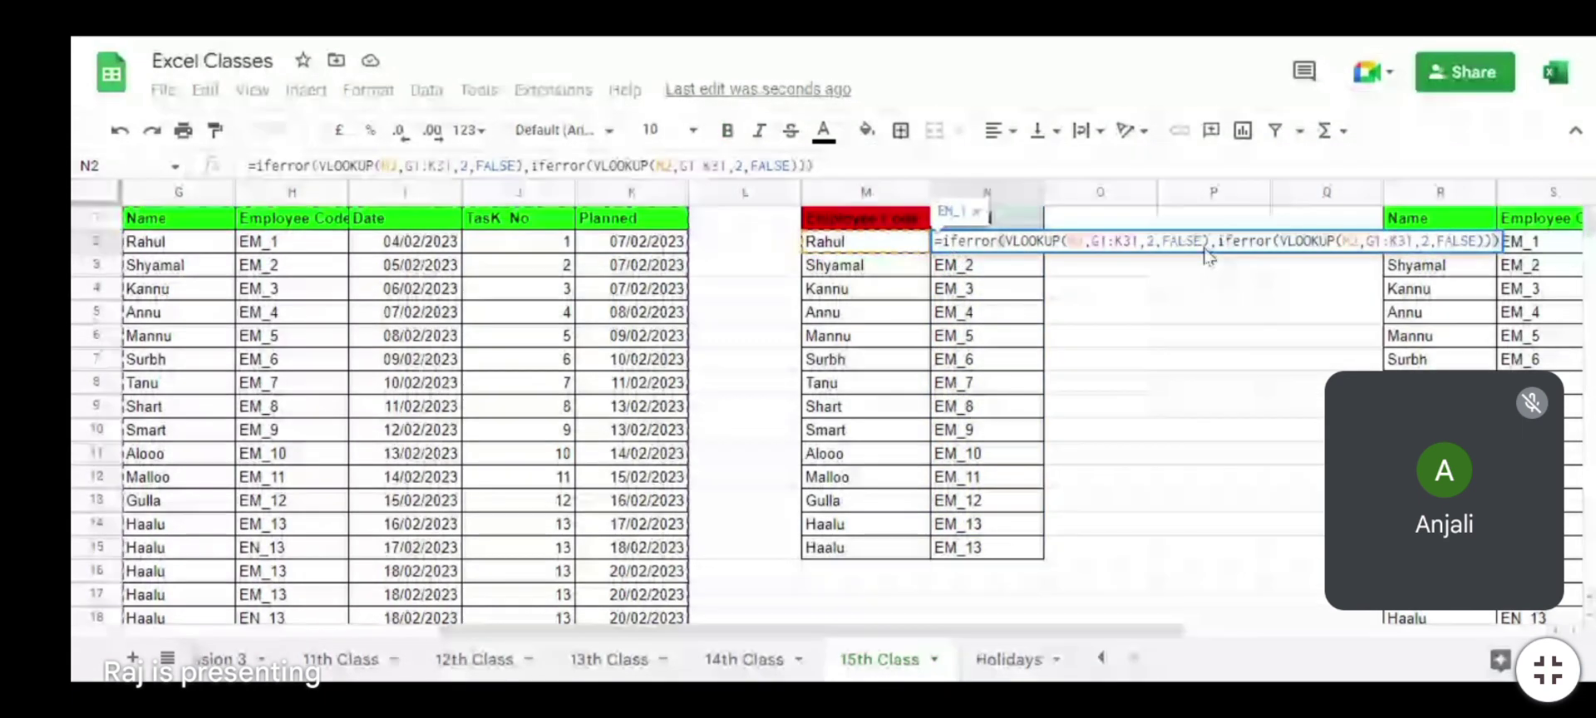
{"action": "left_click_drag", "start_coordinate": [1203, 241], "coordinate": [1029, 241]}
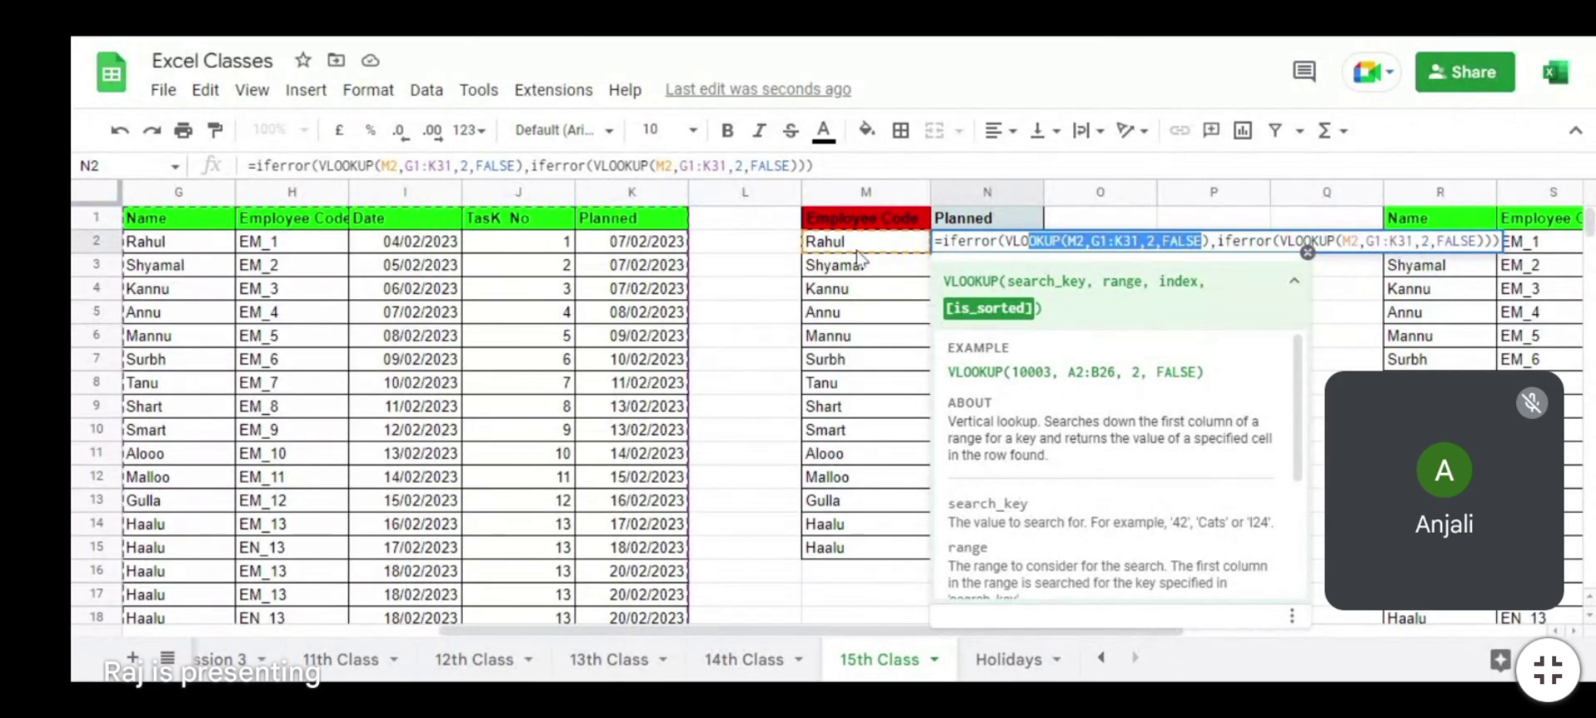
{"action": "left_click", "coordinate": [1281, 241]}
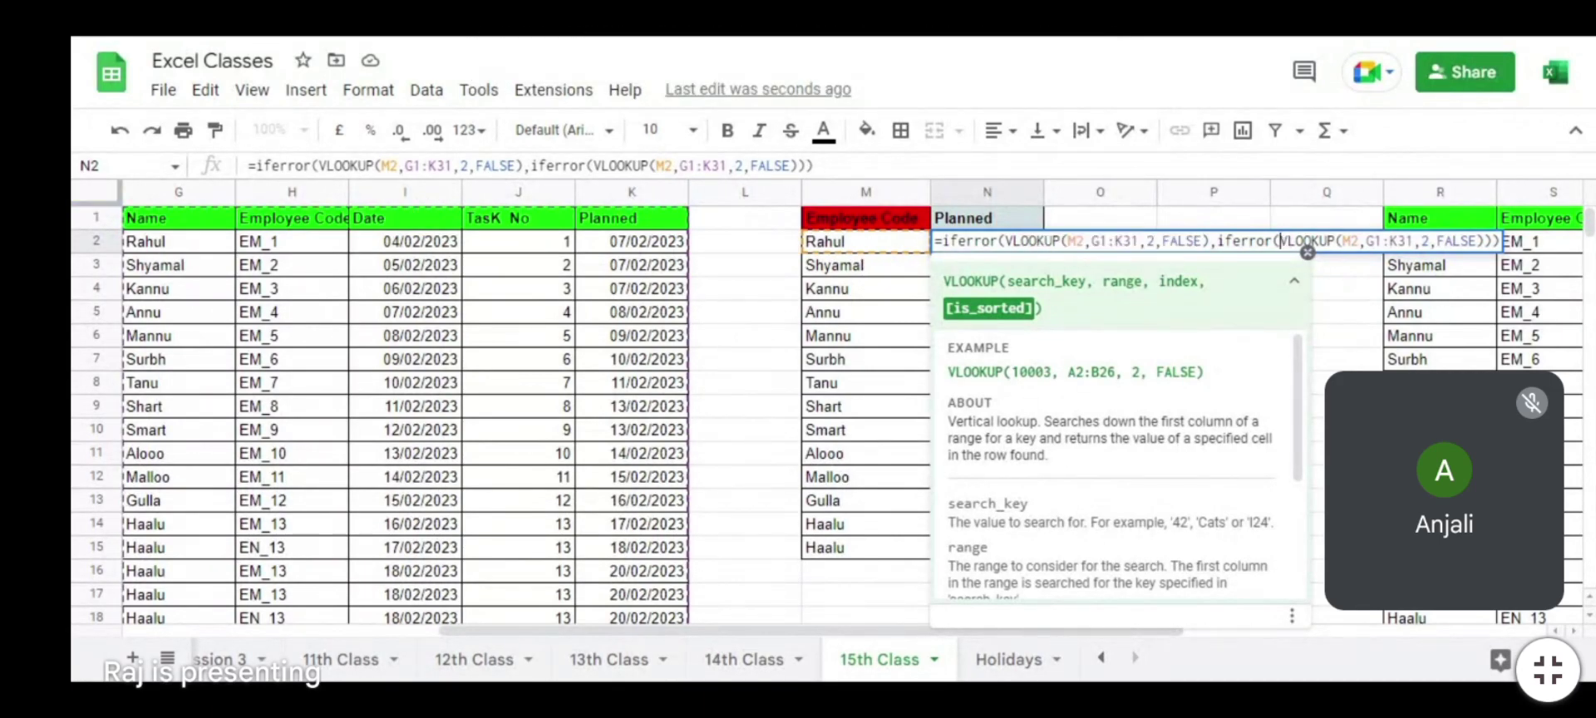
{"action": "left_click_drag", "start_coordinate": [1280, 241], "coordinate": [1357, 241]}
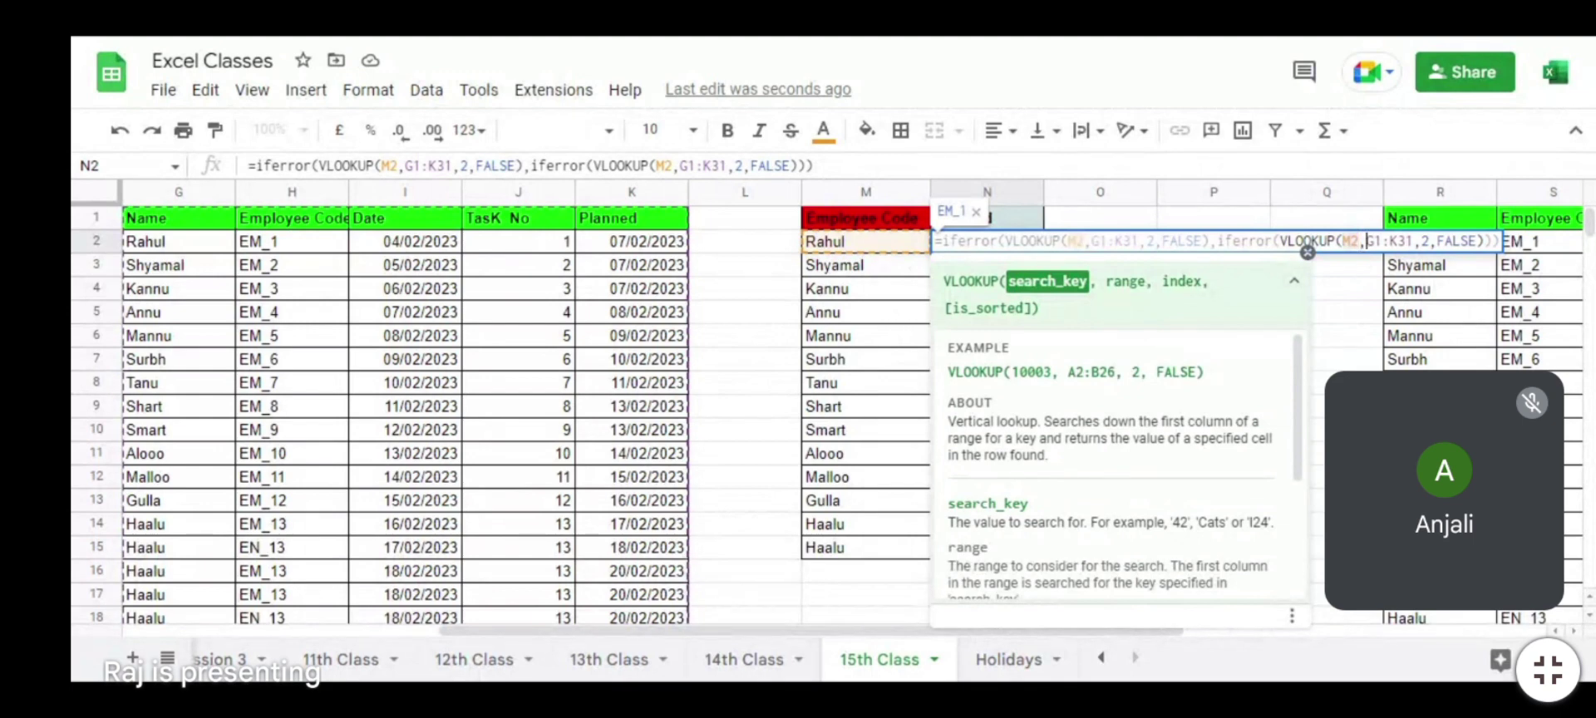
{"action": "left_click_drag", "start_coordinate": [1367, 241], "coordinate": [1406, 241]}
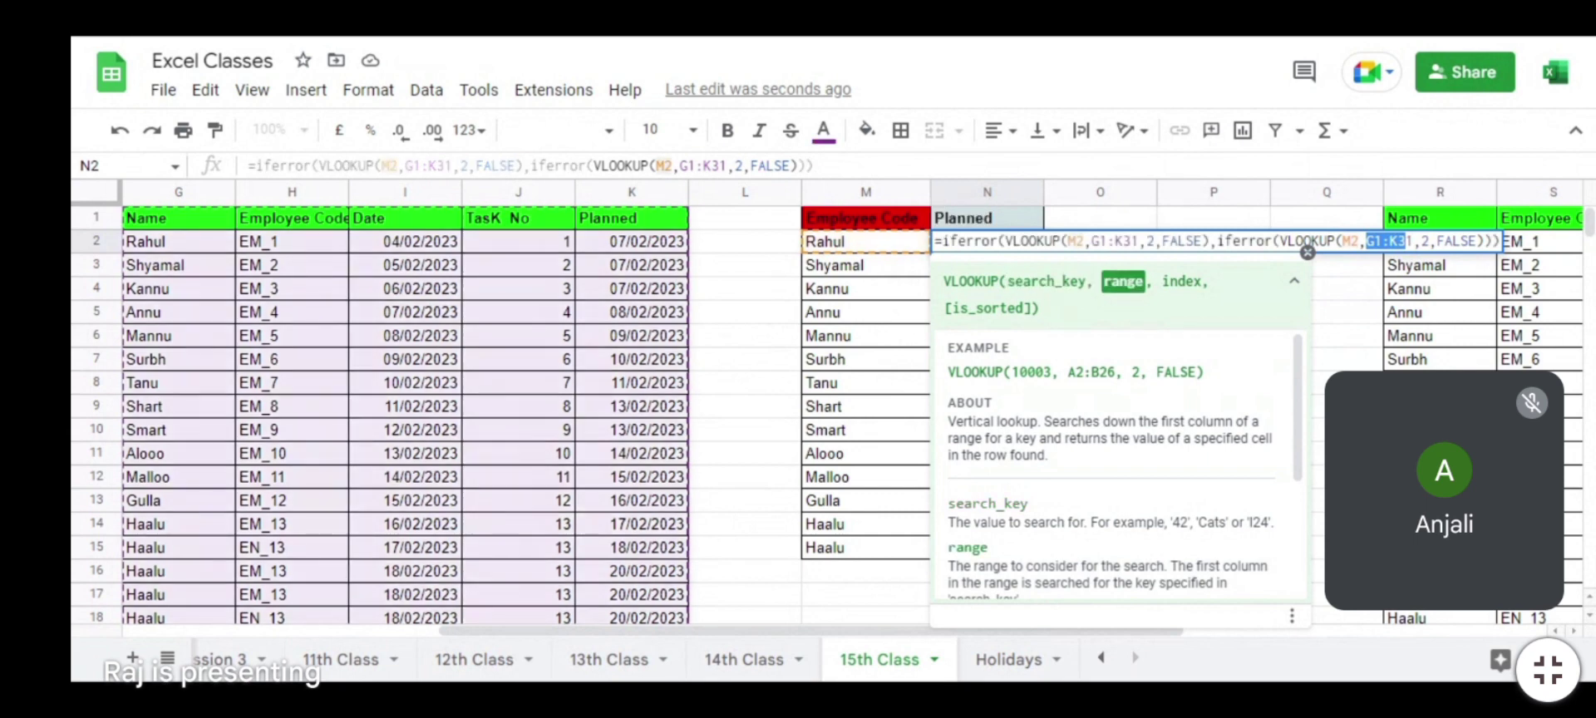
{"action": "type", "text": "R1:K3"}
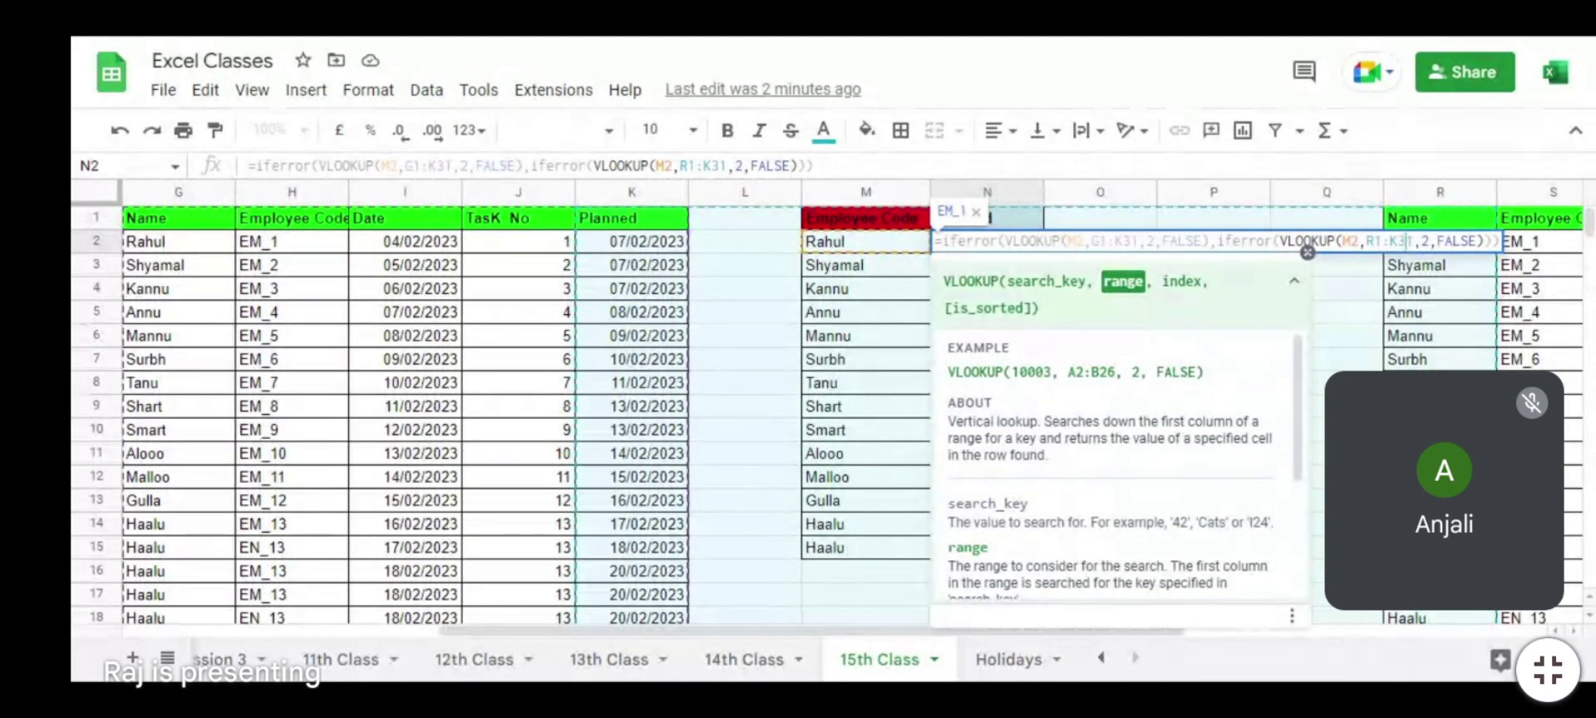
{"action": "key", "text": "BackSpace"}
{"action": "type", "text": "S"}
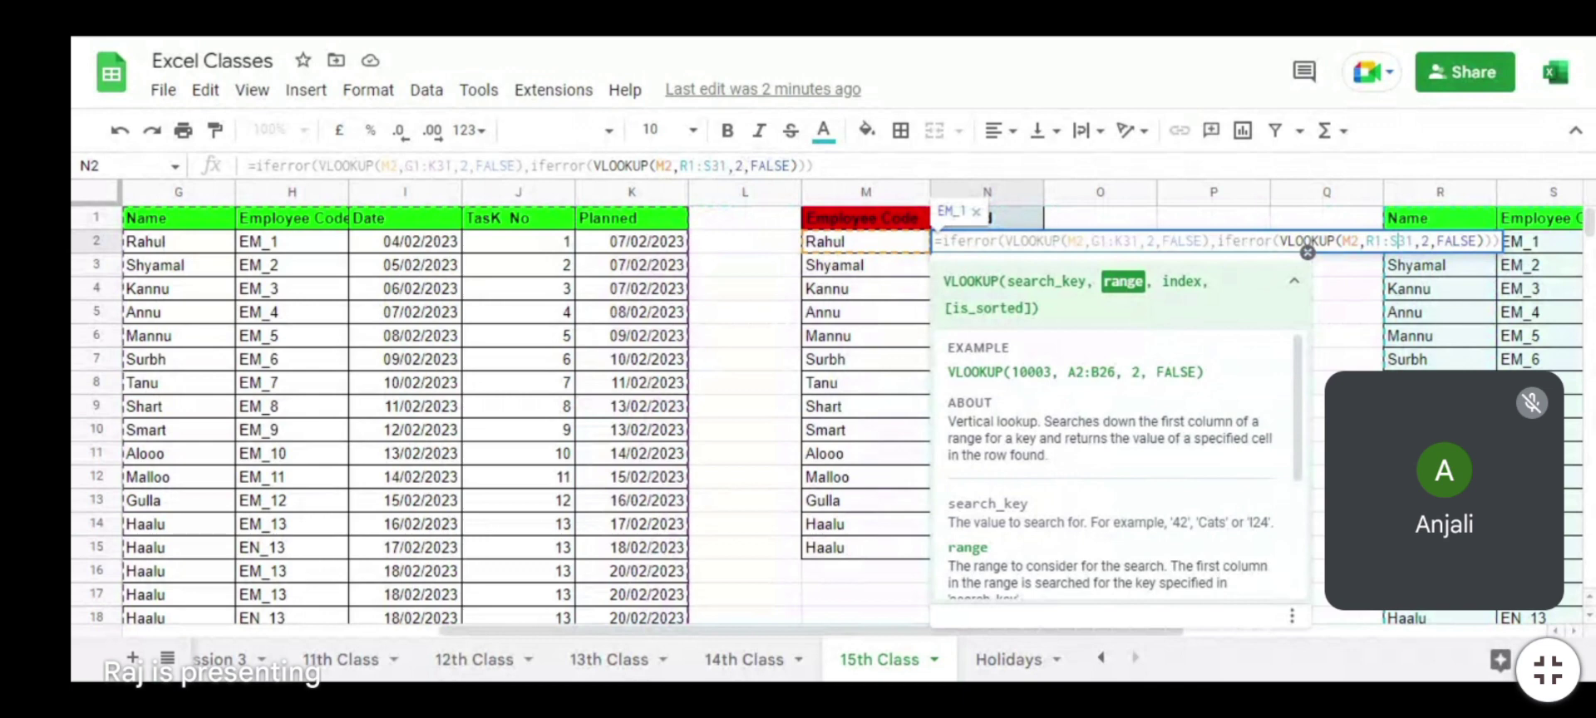
{"action": "key", "text": "Return"}
Step: Check which columns the pasted table starting at R1 covers, beside the summary table in columns M and N
{"action": "scroll", "coordinate": [1101, 359], "scroll_direction": "right", "scroll_amount": 3}
{"action": "left_click", "coordinate": [1440, 218]}
{"action": "left_click", "coordinate": [1101, 218]}
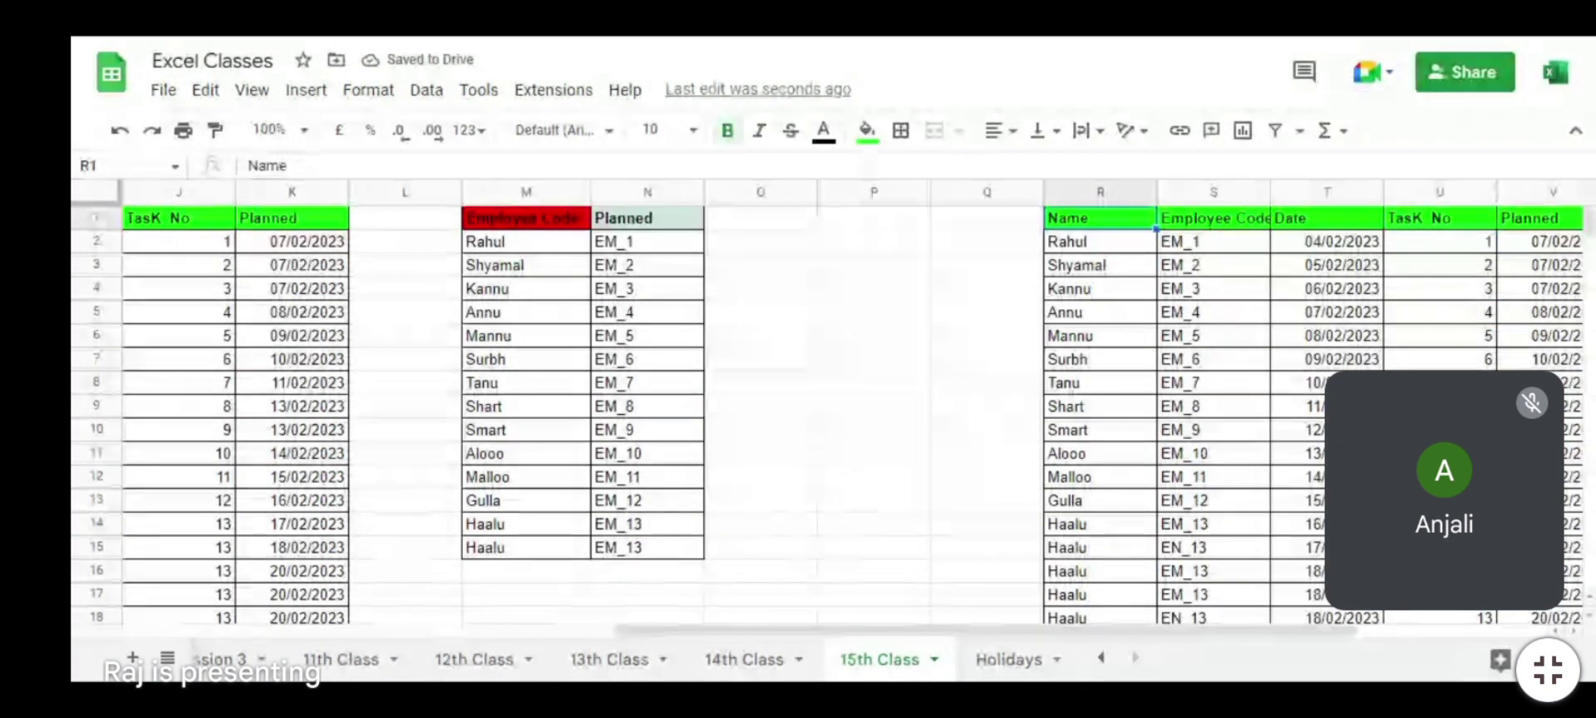
{"action": "scroll", "coordinate": [827, 402], "scroll_direction": "right", "scroll_amount": 2}
{"action": "key", "text": "Left"}
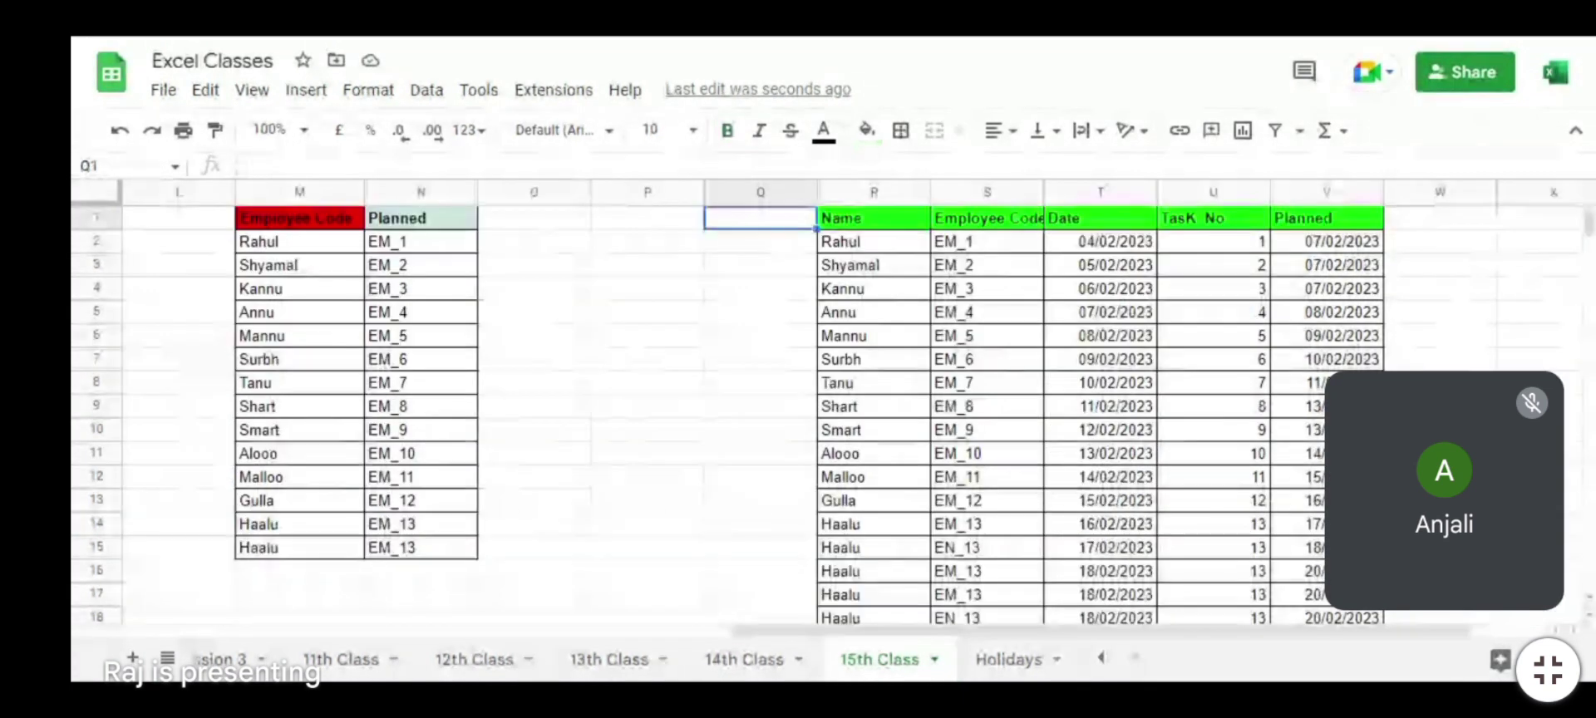
{"action": "key", "text": "Down"}
{"action": "key", "text": "Right"}
{"action": "key", "text": "Up"}
{"action": "key", "text": "Left"}
{"action": "left_click", "coordinate": [299, 218]}
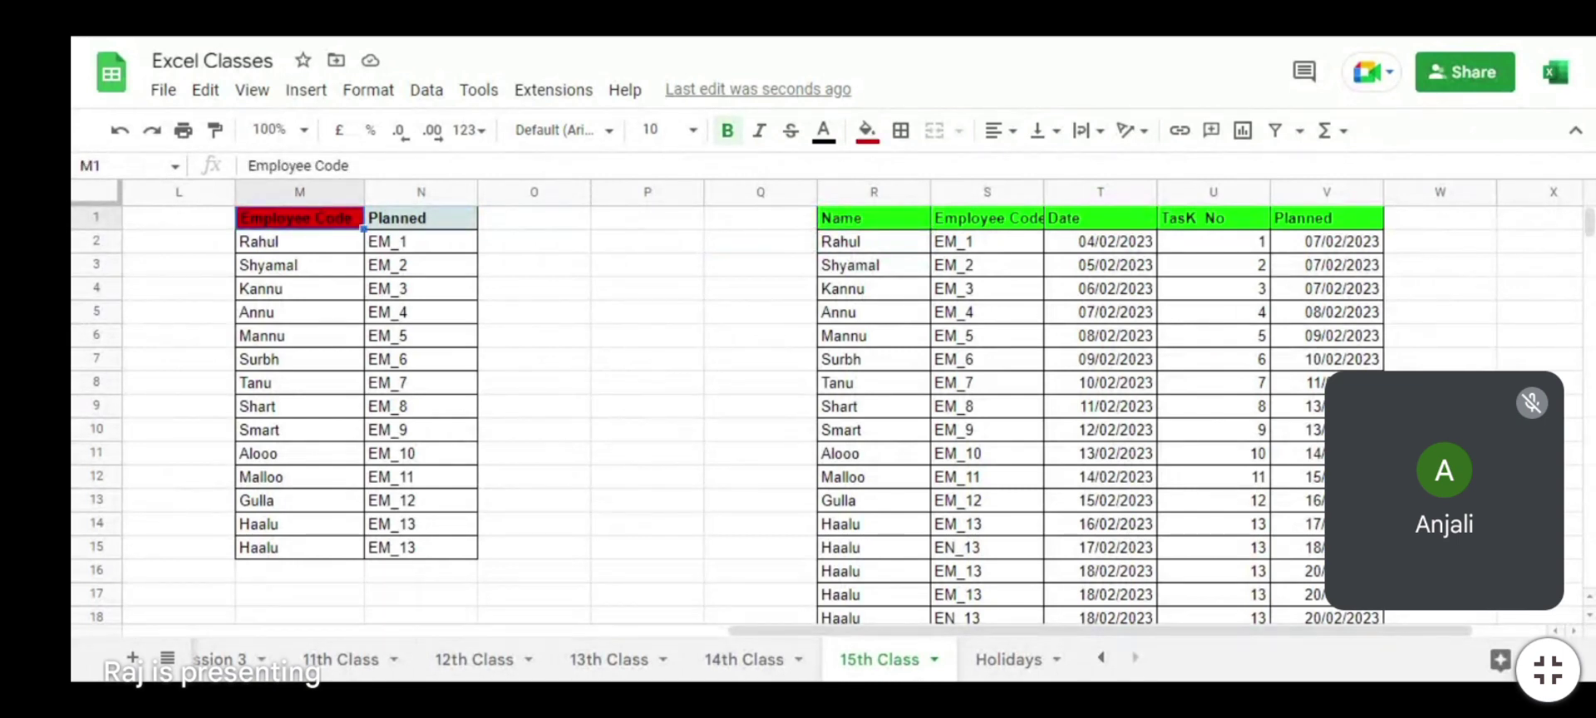
Step: Extend the second VLOOKUP's range in the N2 formula to R1:V31
{"action": "double_click", "coordinate": [421, 242]}
{"action": "key", "text": "Left"}
{"action": "key", "text": "Left"}
{"action": "key", "text": "Left"}
{"action": "key", "text": "Left"}
{"action": "key", "text": "Left"}
{"action": "key", "text": "Left"}
{"action": "key", "text": "Left"}
{"action": "key", "text": "Left"}
{"action": "key", "text": "Left"}
{"action": "key", "text": "Left"}
{"action": "key", "text": "Left"}
{"action": "key", "text": "Left"}
{"action": "key", "text": "Left"}
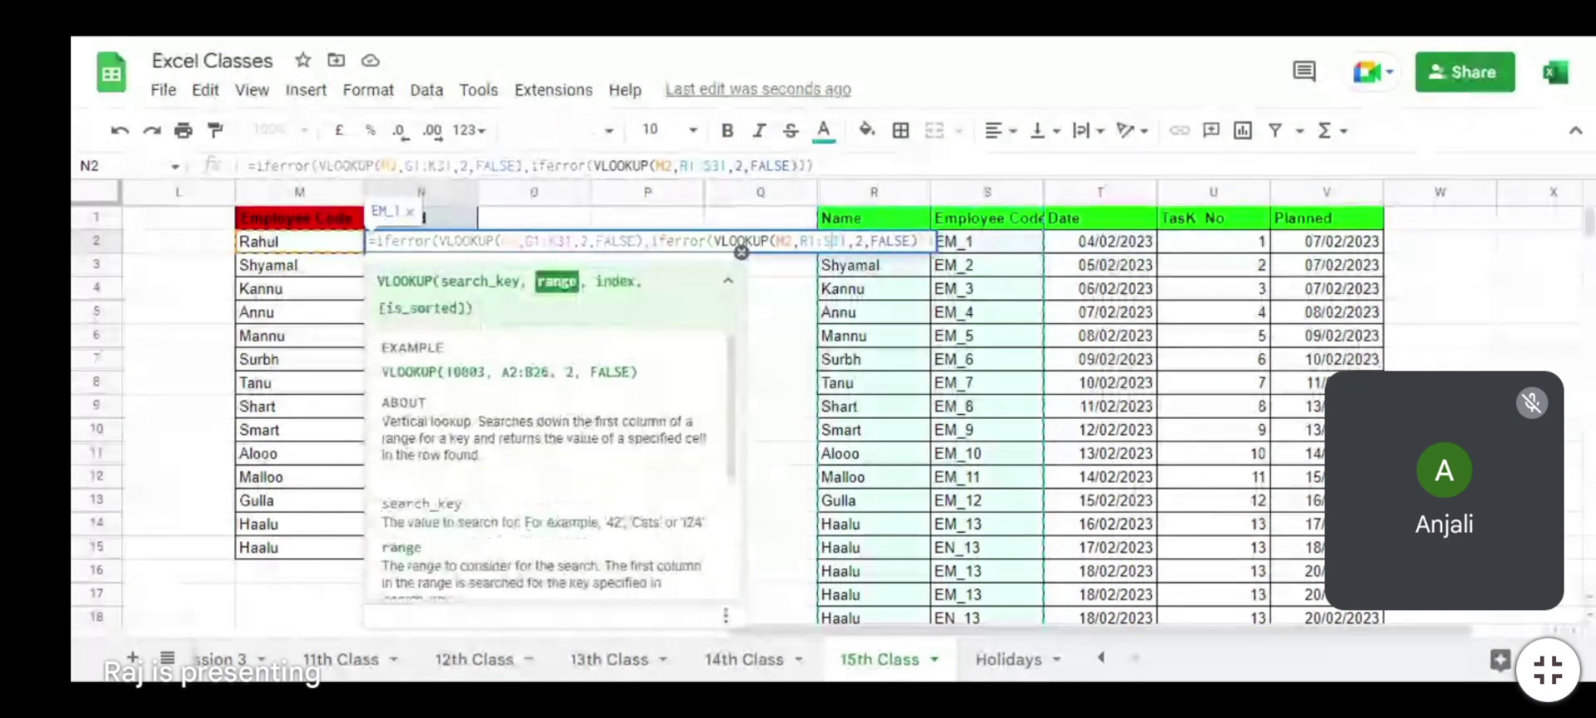
{"action": "key", "text": "BackSpace"}
{"action": "type", "text": "V"}
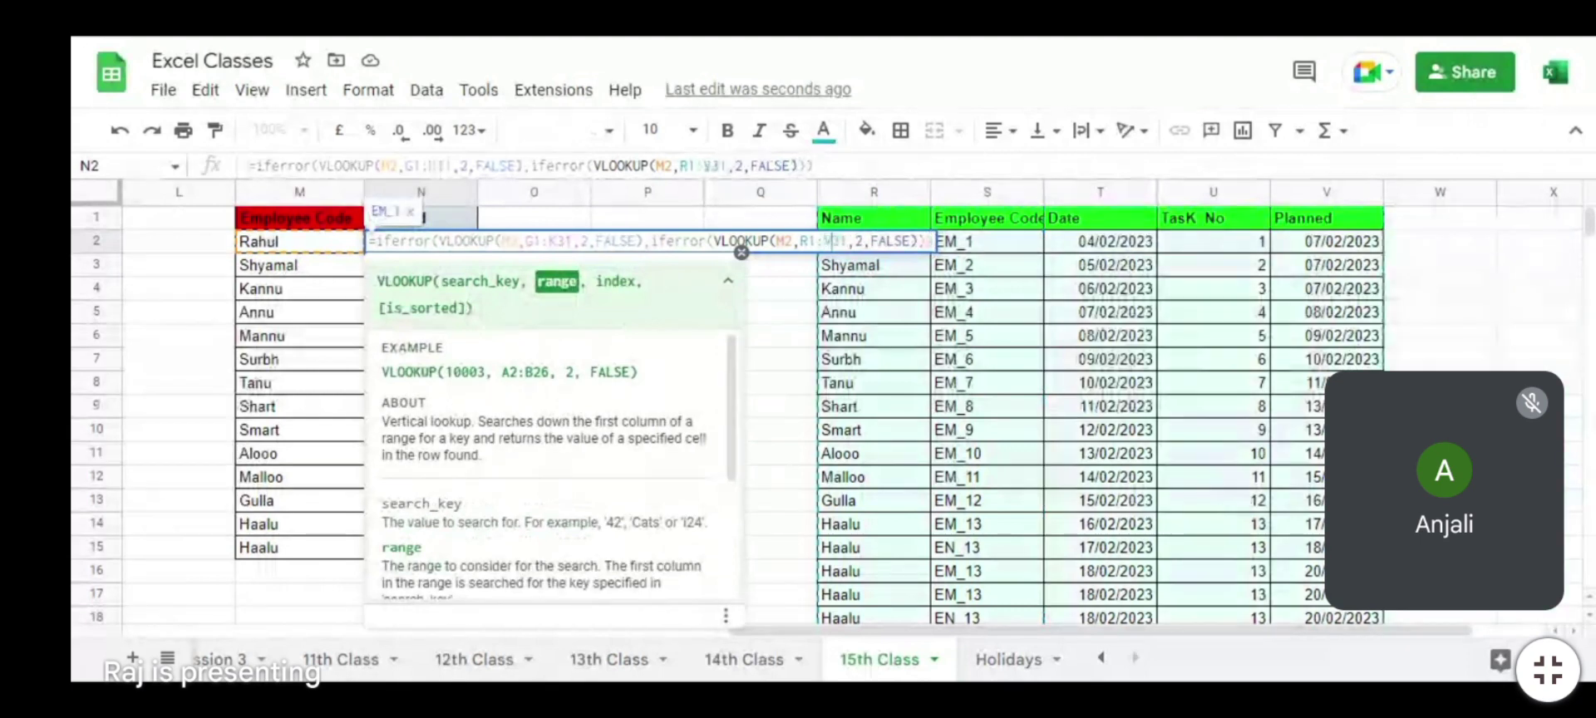
{"action": "key", "text": "Return"}
Step: Review the lookup results N2:N15, row 2 of the original source table and the lookup names M2:M15
{"action": "key", "text": "Up"}
{"action": "key", "text": "Left"}
{"action": "key", "text": "Right"}
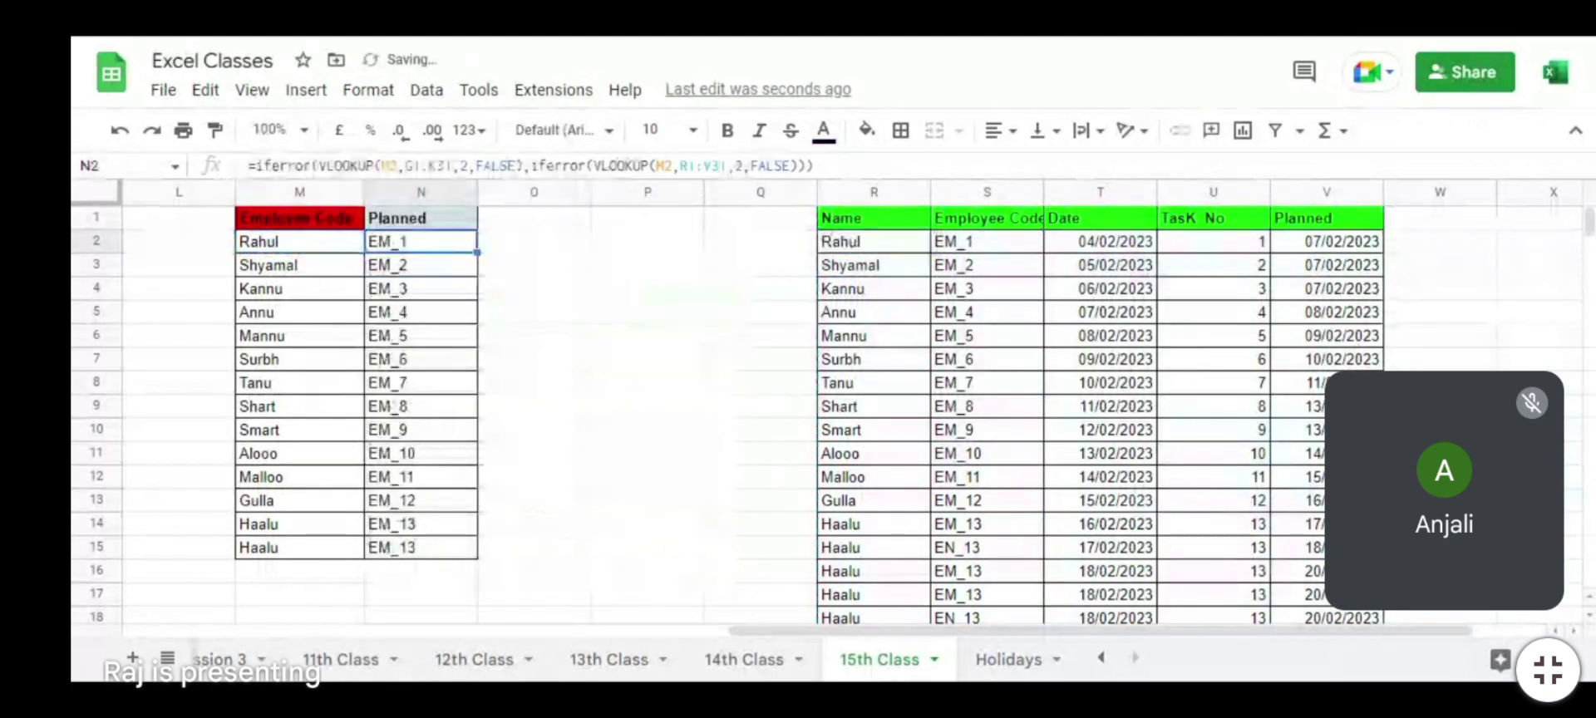
{"action": "key", "text": "ctrl+shift+Down"}
{"action": "key", "text": "Up"}
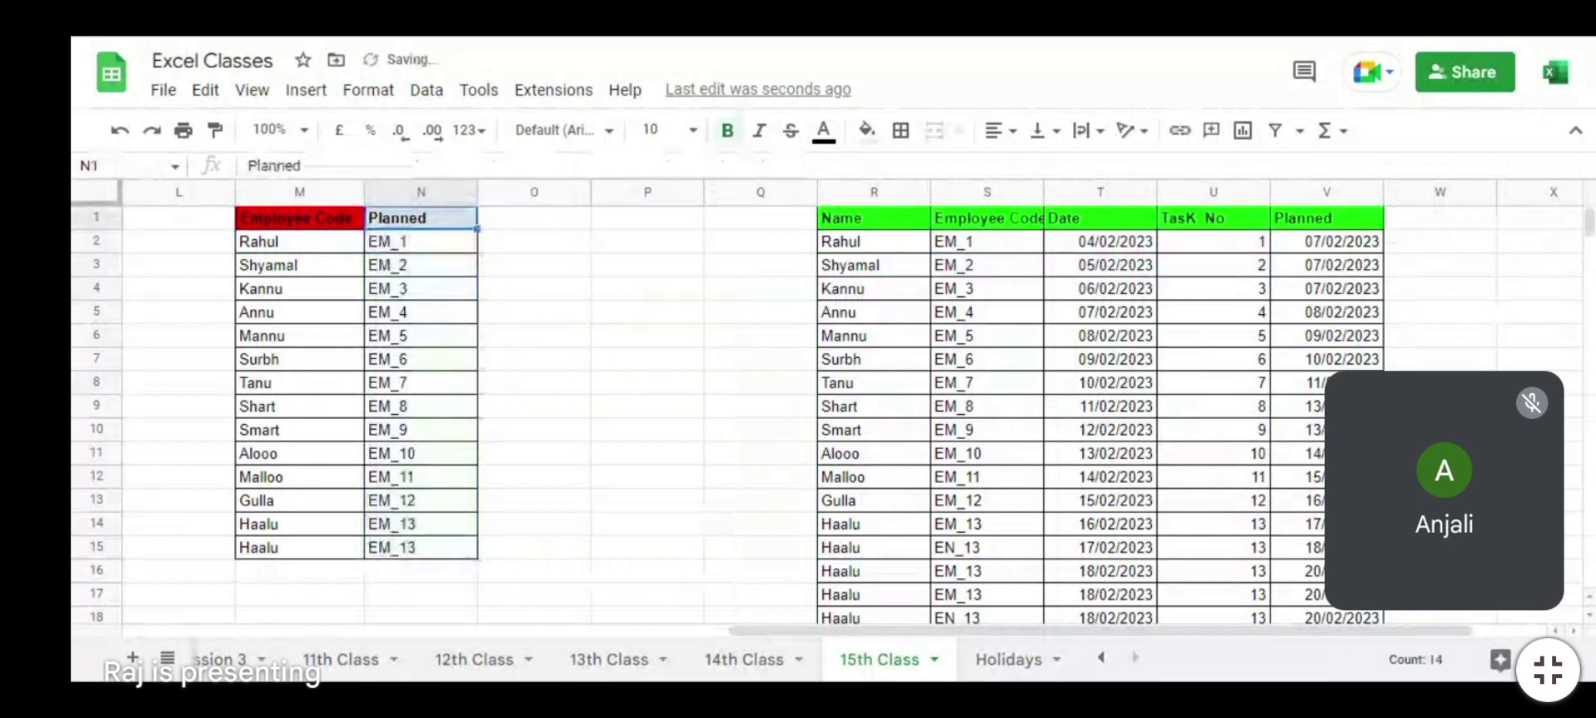
{"action": "key", "text": "Left"}
{"action": "key", "text": "Left"}
{"action": "key", "text": "Left"}
{"action": "key", "text": "Left"}
{"action": "key", "text": "Left"}
{"action": "key", "text": "Left"}
{"action": "key", "text": "Left"}
{"action": "key", "text": "Left"}
{"action": "key", "text": "Right"}
{"action": "key", "text": "Down"}
{"action": "key", "text": "Right"}
{"action": "key", "text": "Right"}
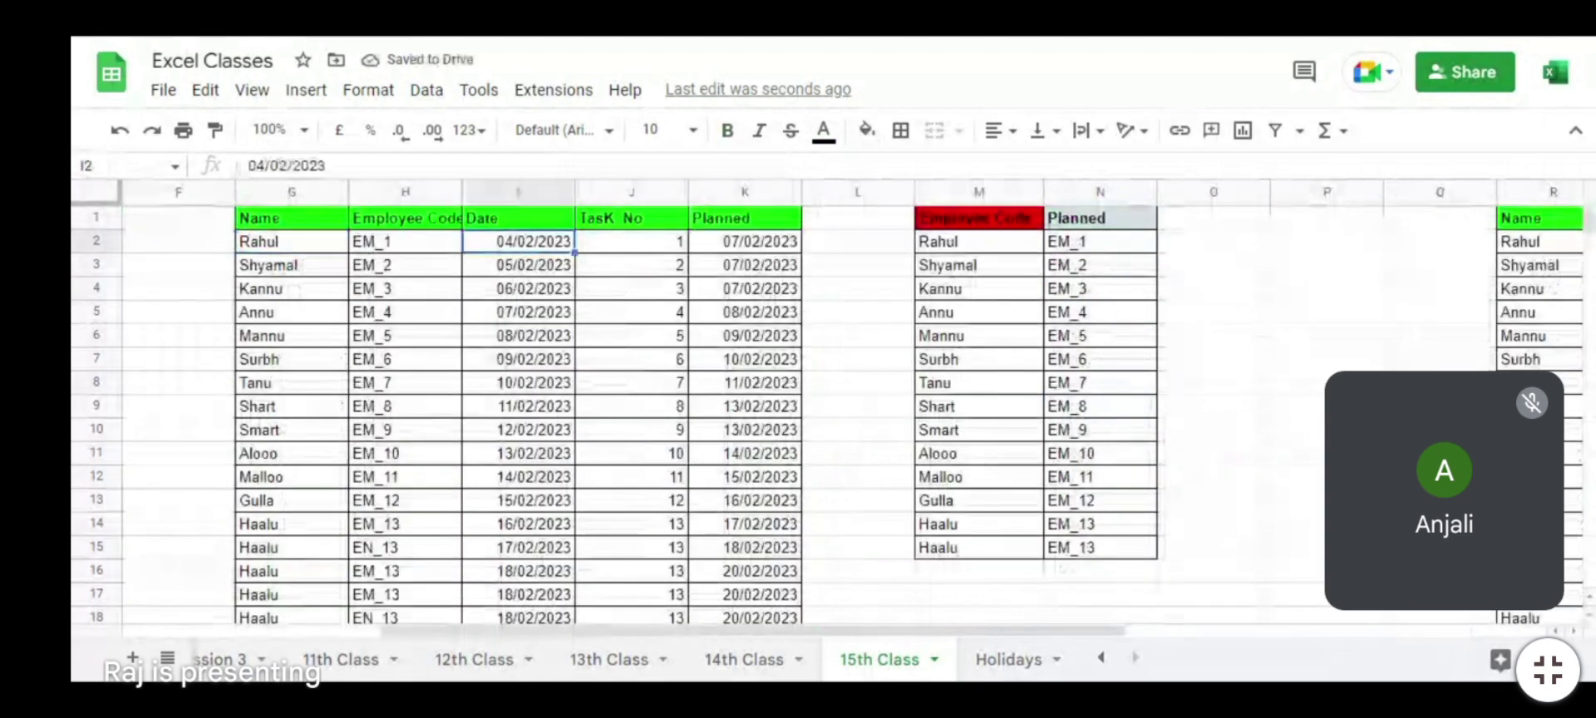
{"action": "key", "text": "Right"}
{"action": "key", "text": "Right"}
{"action": "key", "text": "Right"}
{"action": "key", "text": "Right"}
{"action": "key", "text": "ctrl+shift+Down"}
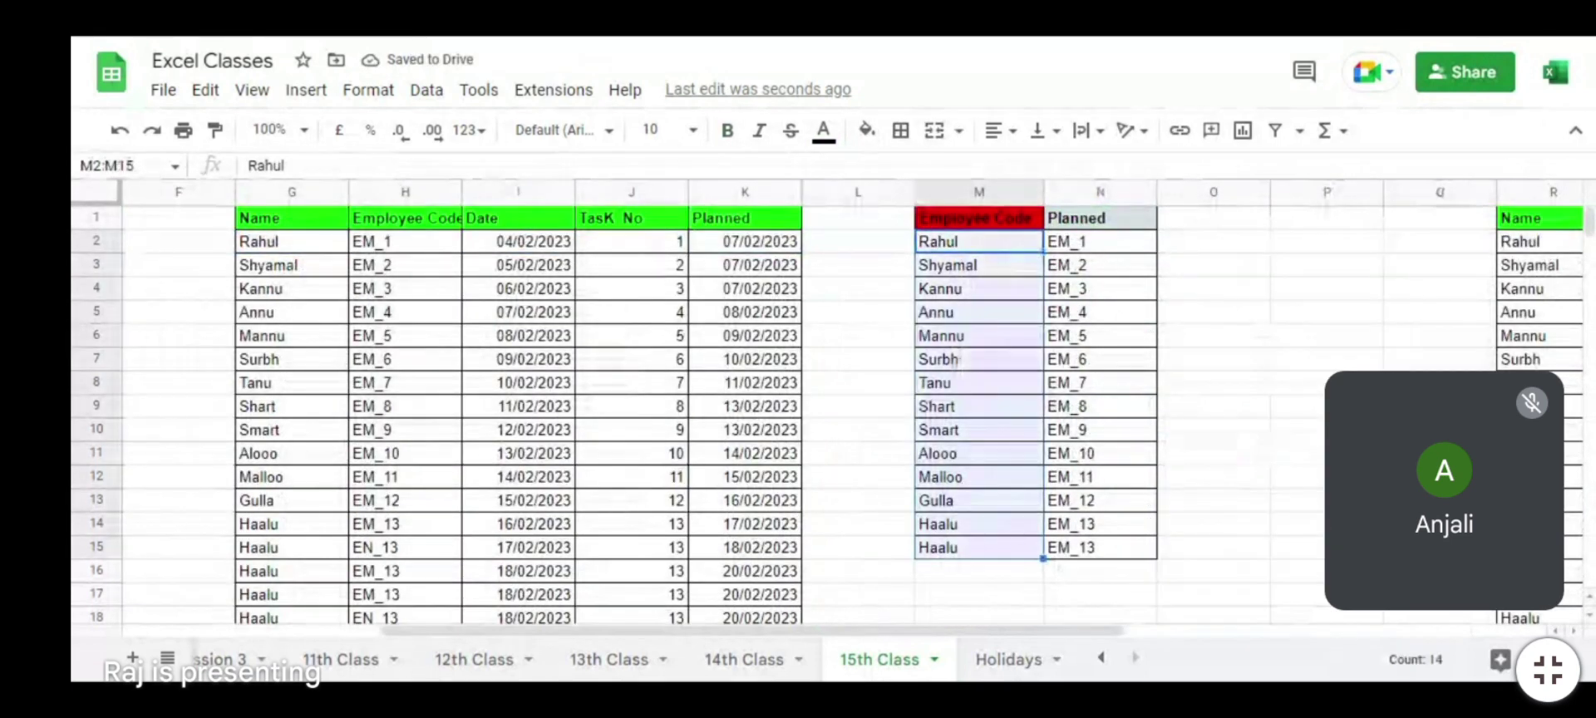
{"action": "key", "text": "Up"}
{"action": "key", "text": "Down"}
{"action": "key", "text": "Down"}
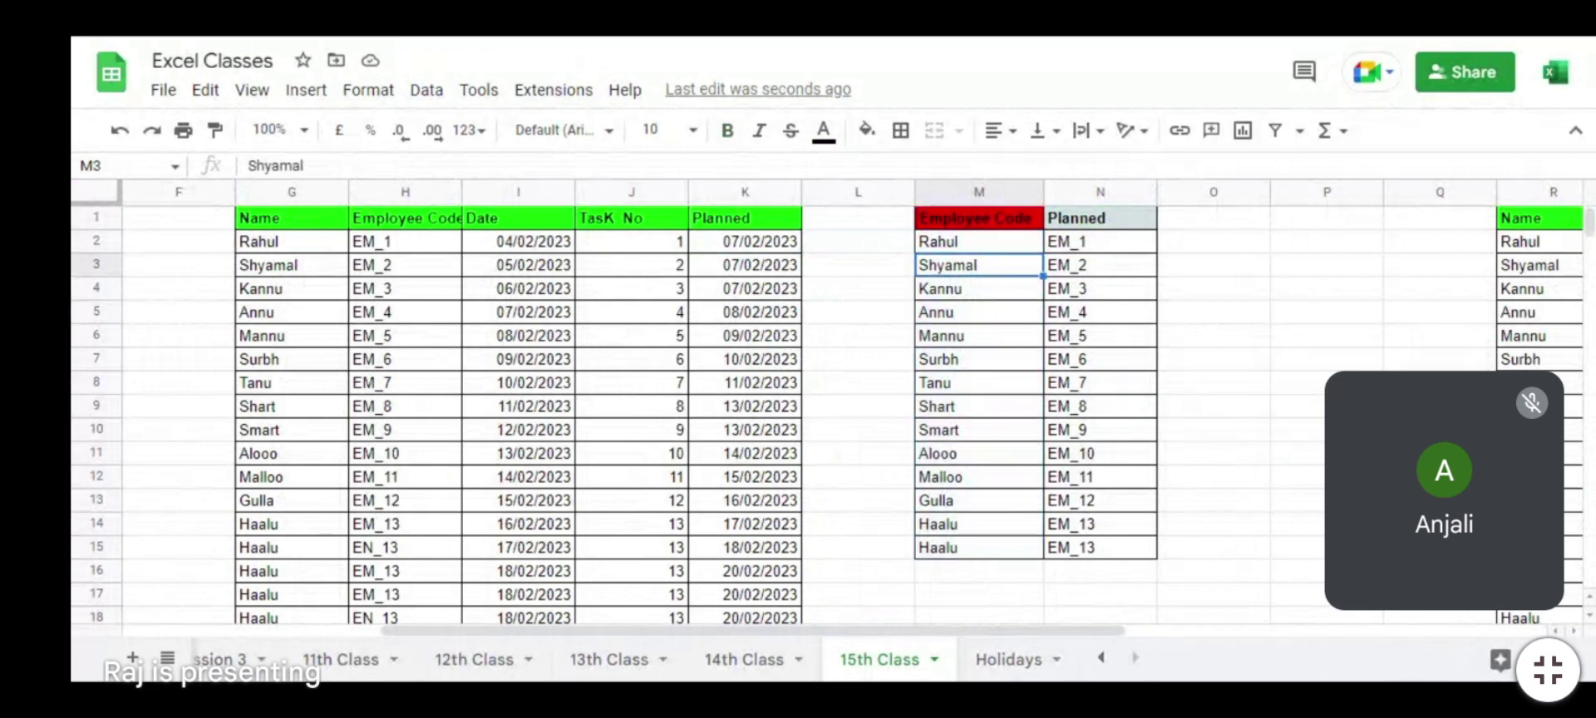
Step: Clear the contents of G5:K11 in the original source table
{"action": "key", "text": "Left"}
{"action": "key", "text": "Left"}
{"action": "key", "text": "Left"}
{"action": "key", "text": "Down"}
{"action": "key", "text": "Left"}
{"action": "key", "text": "Left"}
{"action": "key", "text": "Down"}
{"action": "key", "text": "Left"}
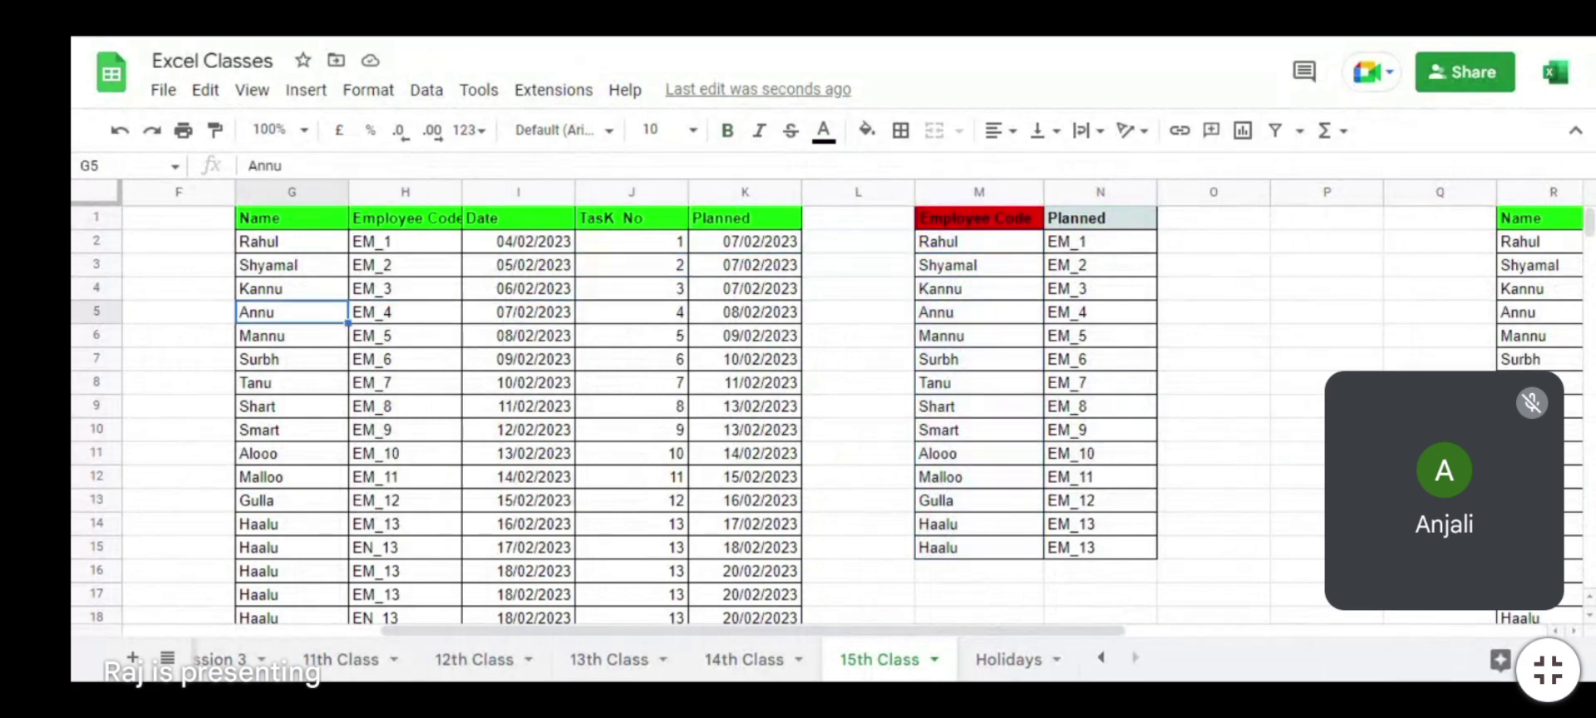
{"action": "key", "text": "ctrl+shift+Right"}
{"action": "key", "text": "shift+Down"}
{"action": "key", "text": "shift+Down"}
{"action": "key", "text": "shift+Down"}
{"action": "key", "text": "shift+Down"}
{"action": "key", "text": "shift+Down"}
{"action": "key", "text": "shift+Down"}
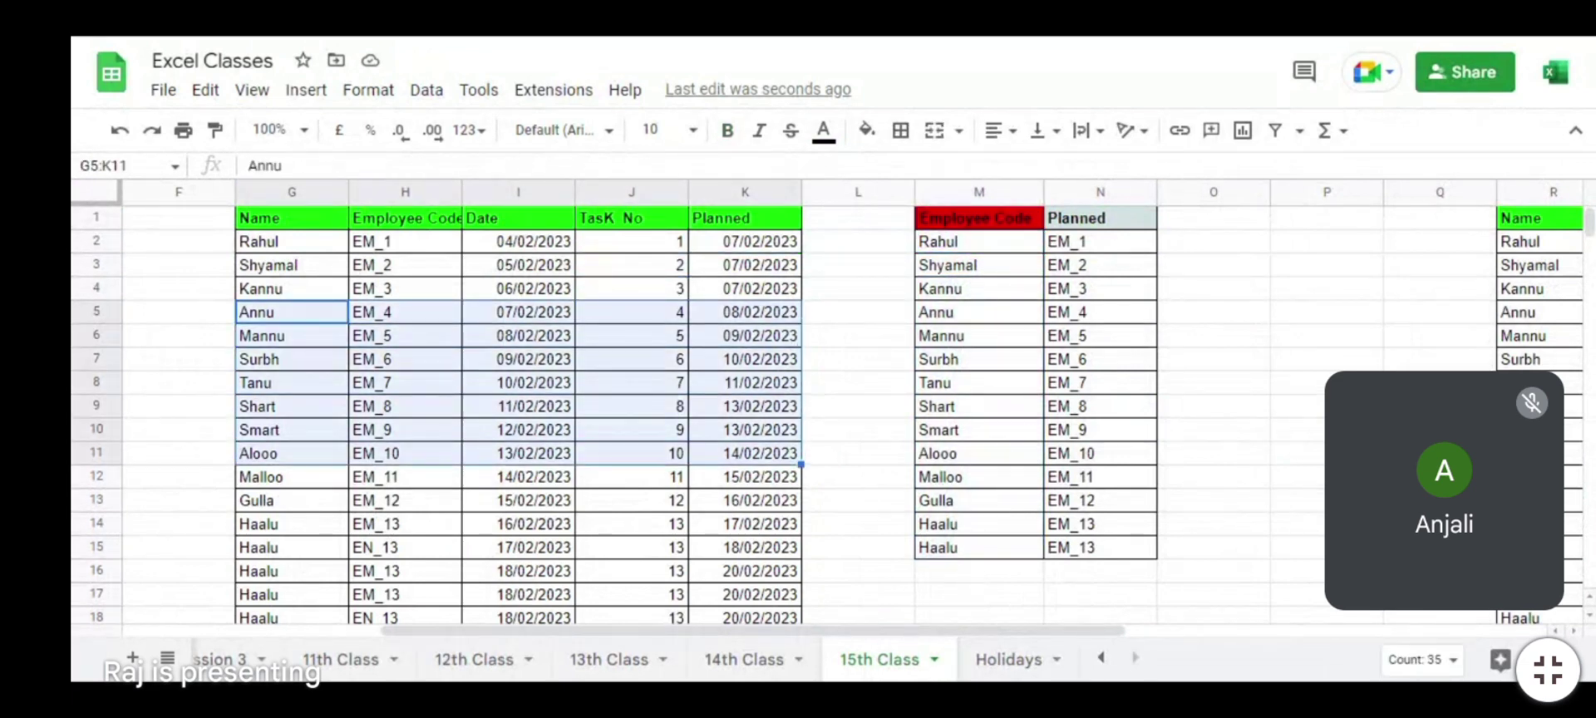
{"action": "key", "text": "Delete"}
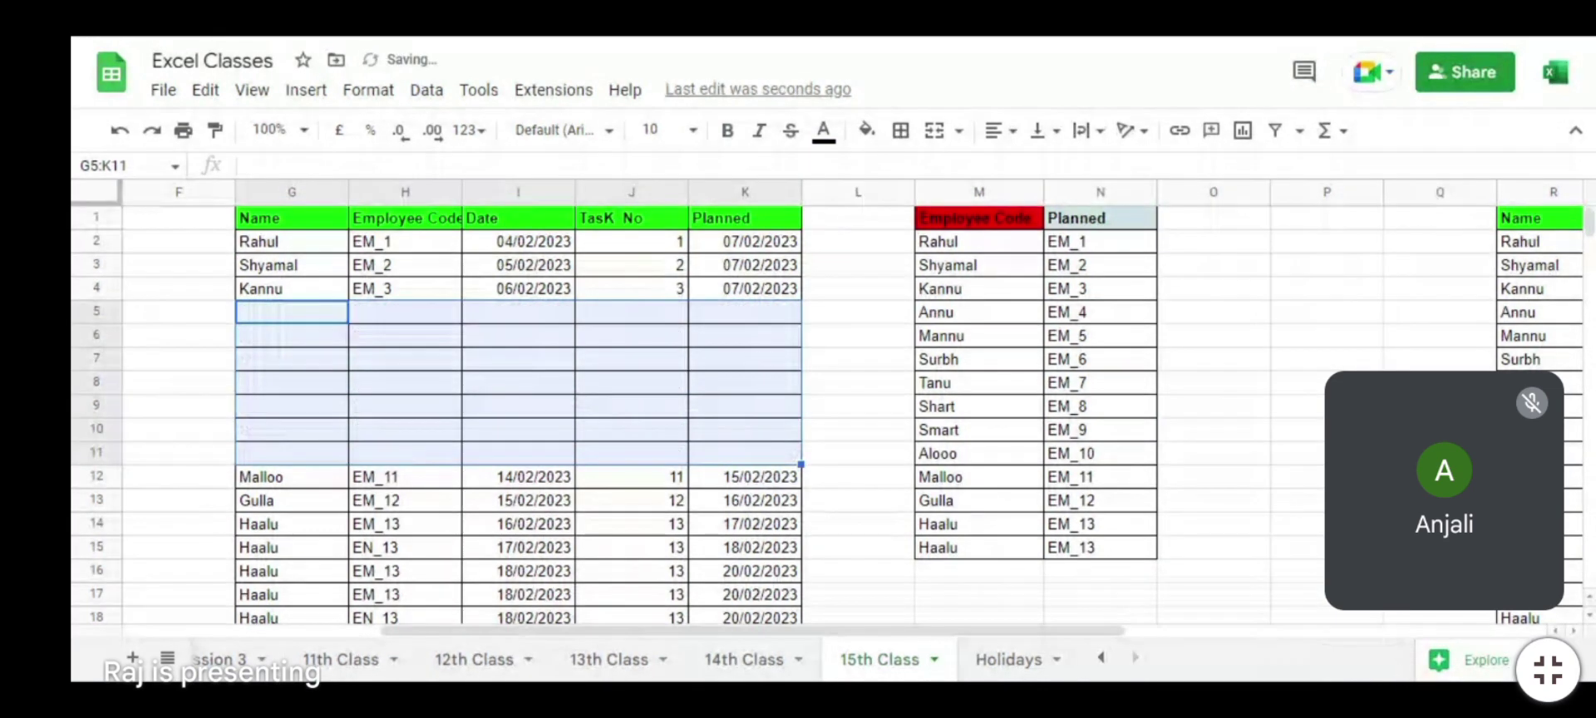
Step: Move the remaining source rows G12:K31 up so they start at G5, directly below row 4
{"action": "key", "text": "Down"}
{"action": "key", "text": "Down"}
{"action": "key", "text": "Down"}
{"action": "key", "text": "Down"}
{"action": "key", "text": "Down"}
{"action": "key", "text": "Down"}
{"action": "key", "text": "Down"}
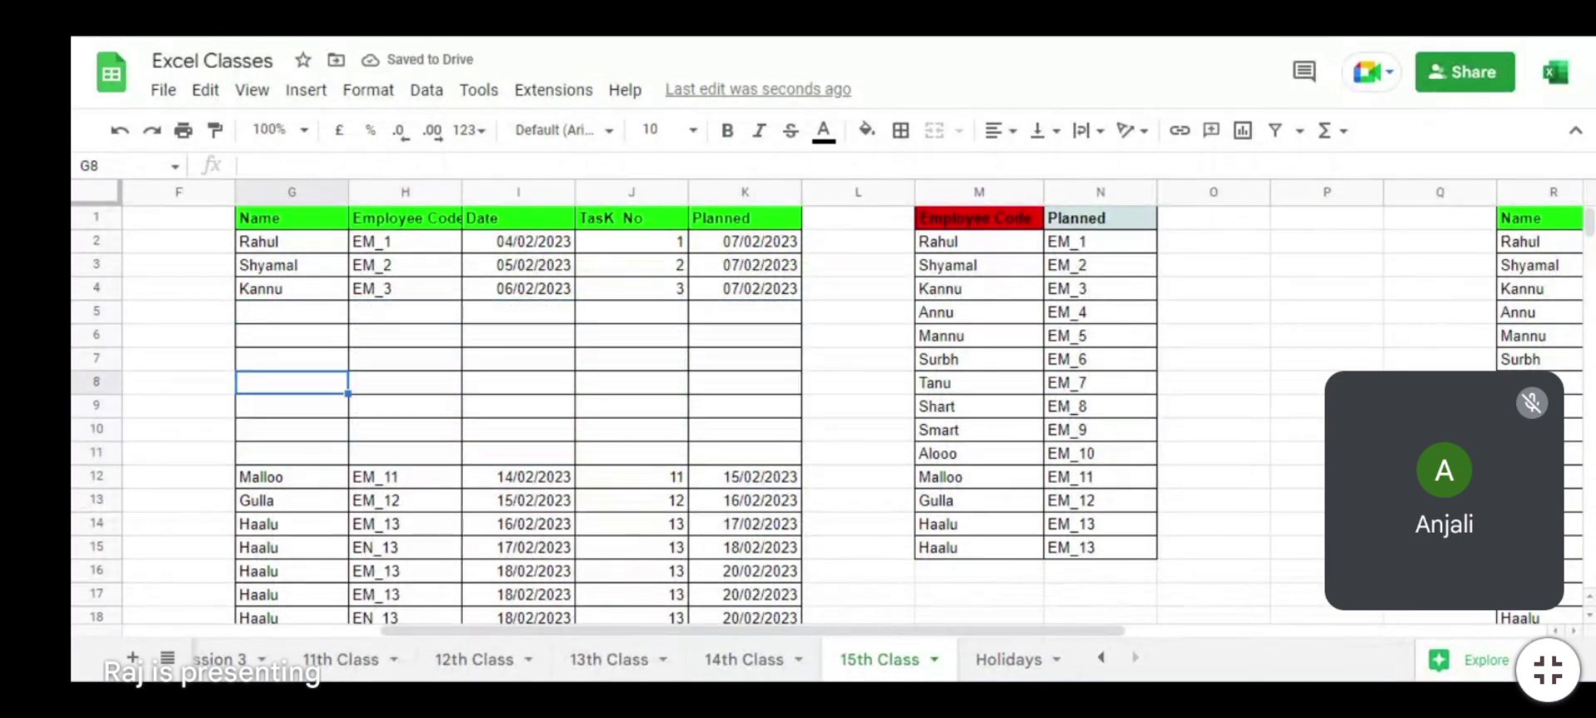
{"action": "key", "text": "ctrl+shift+Right"}
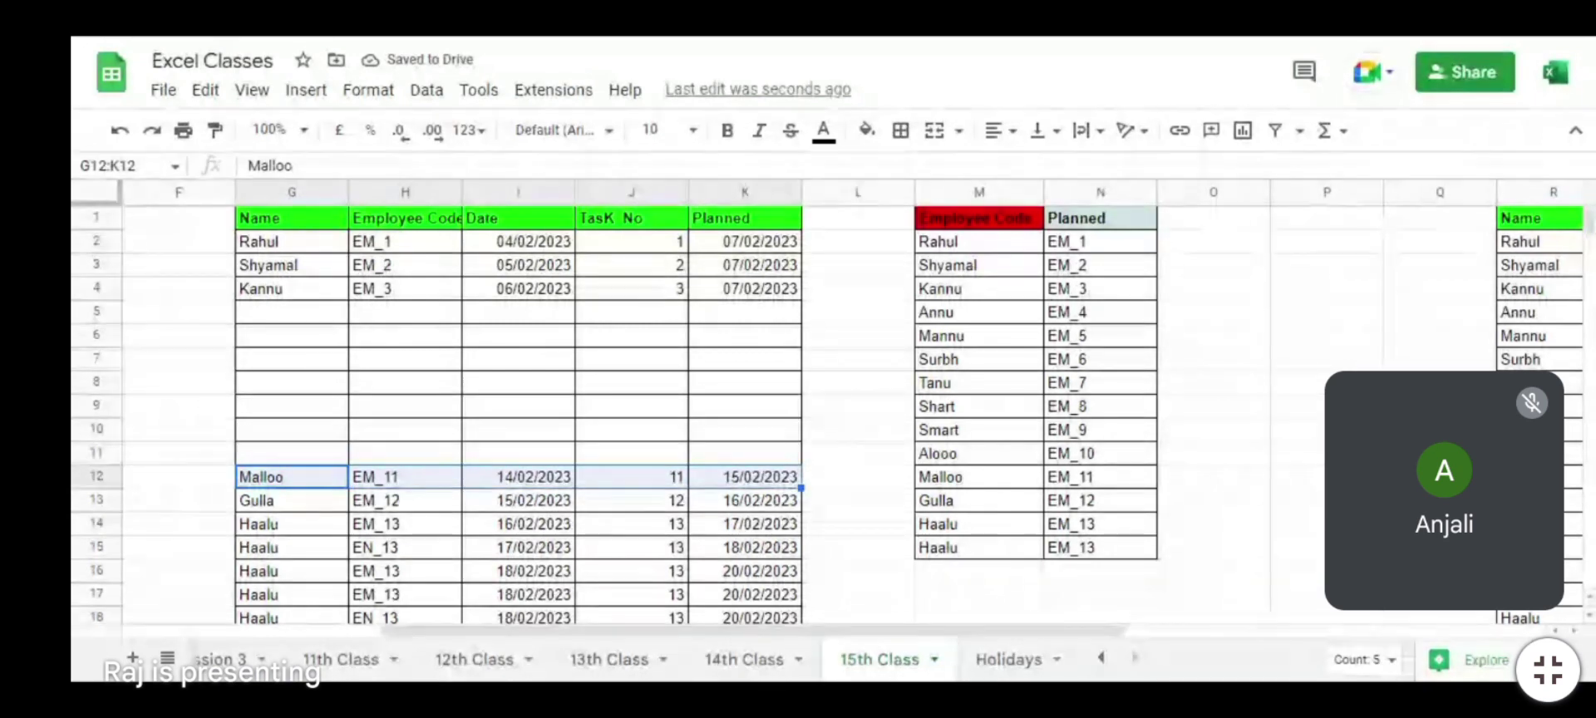
{"action": "key", "text": "ctrl+shift+Down"}
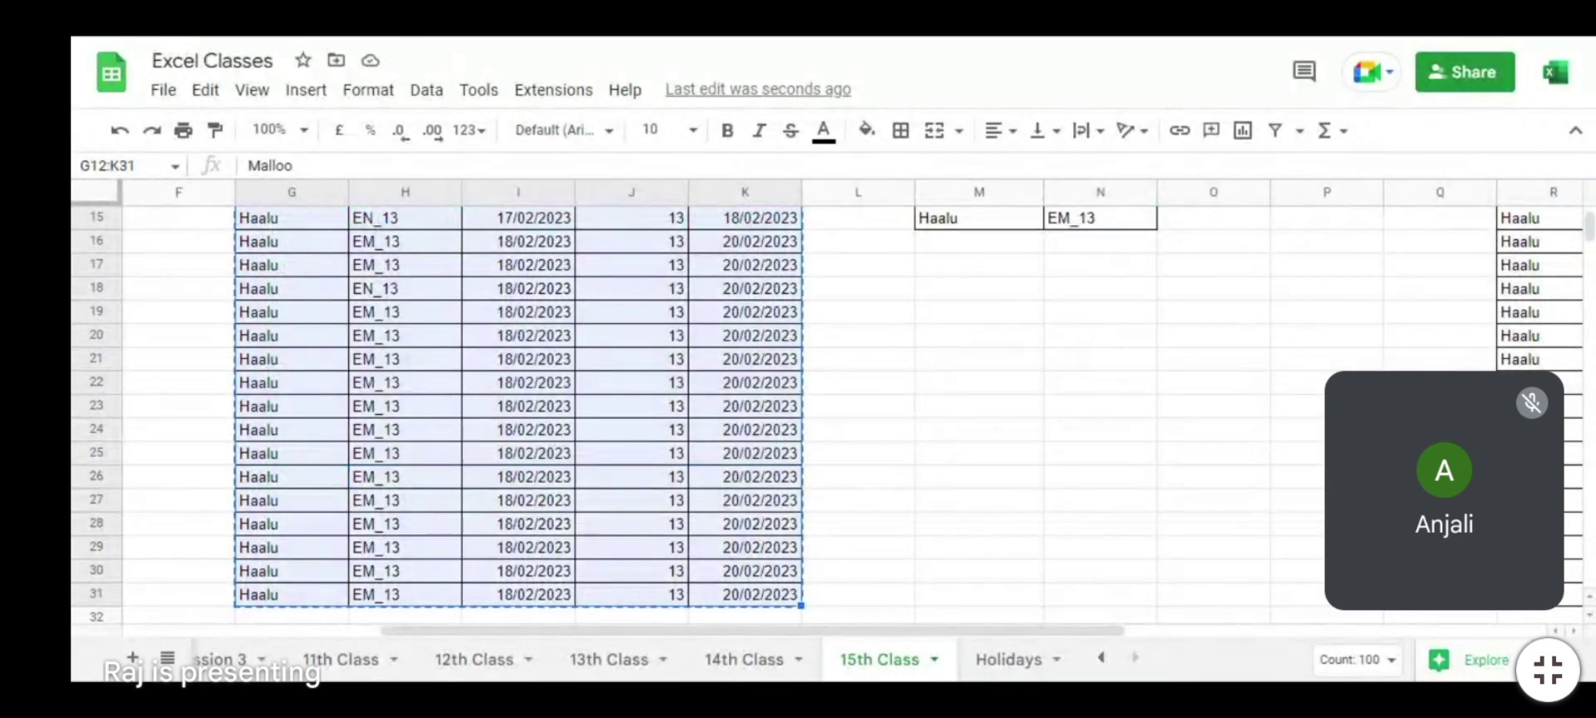
{"action": "key", "text": "ctrl+Up"}
{"action": "key", "text": "Down"}
{"action": "key", "text": "ctrl+v"}
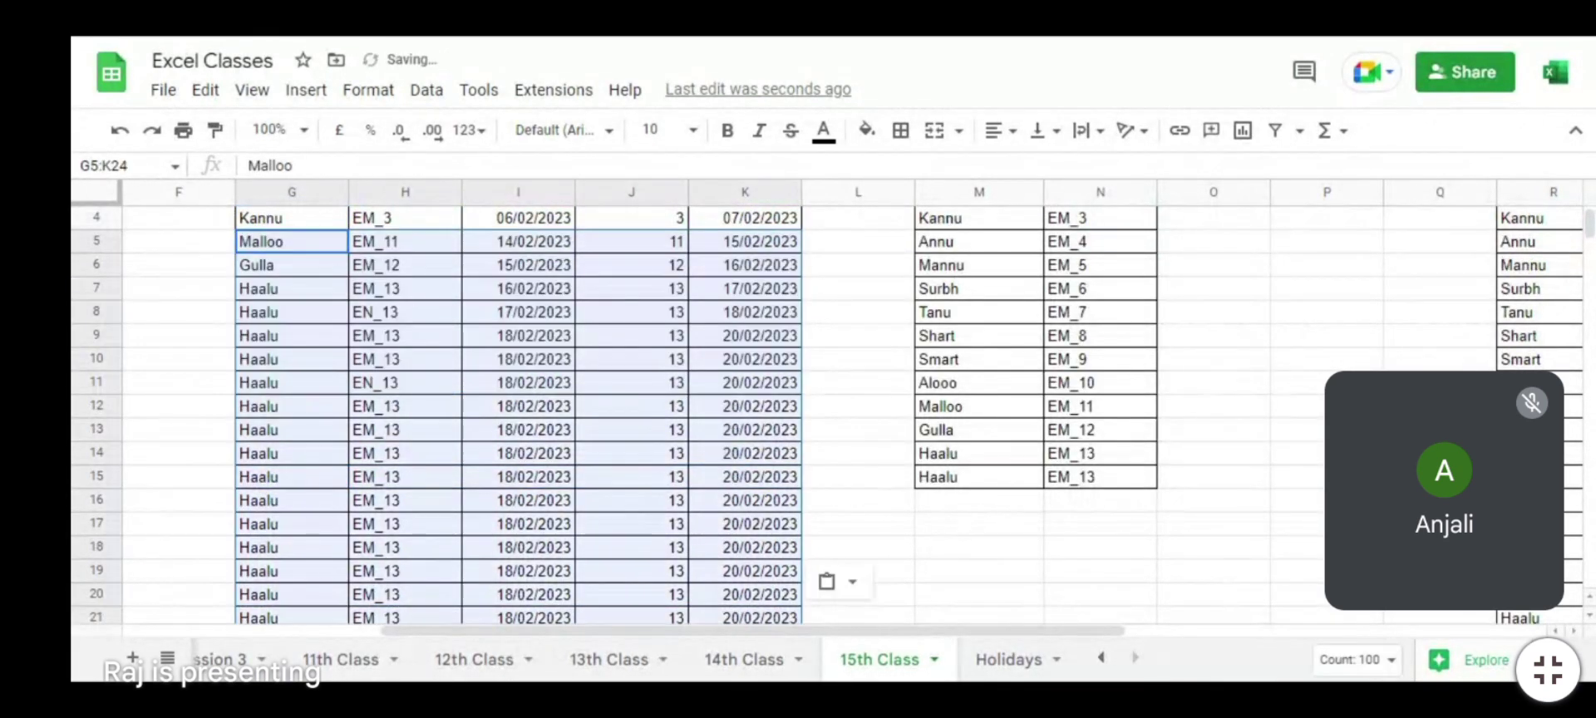
Step: Review the first rows of the source table in columns G to K
{"action": "key", "text": "Up"}
{"action": "key", "text": "Up"}
{"action": "key", "text": "Up"}
{"action": "key", "text": "Down"}
{"action": "key", "text": "Right"}
{"action": "key", "text": "Right"}
{"action": "key", "text": "Right"}
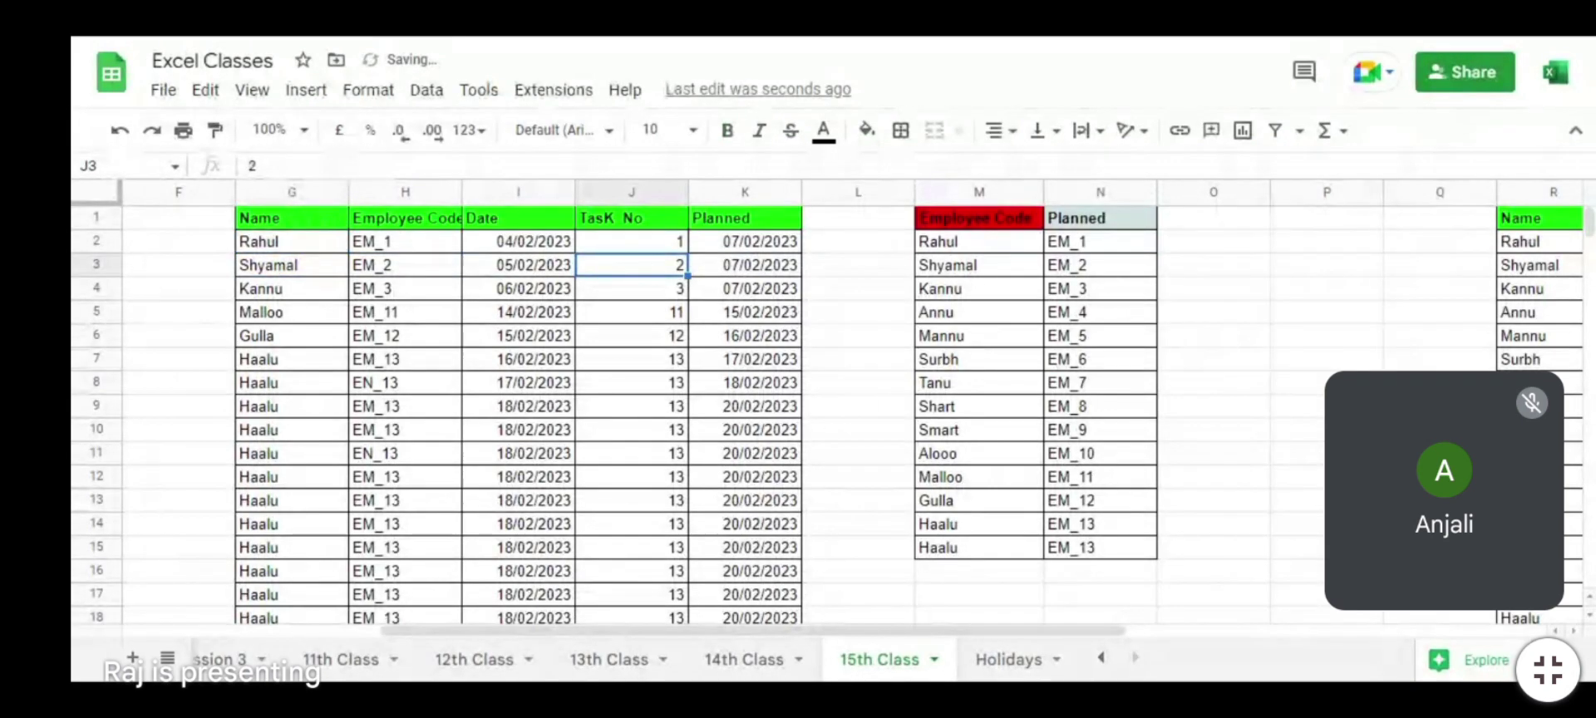
Step: Clear the nested IFERROR VLOOKUP formula in N2 and undo the deletion
{"action": "left_click", "coordinate": [1112, 228]}
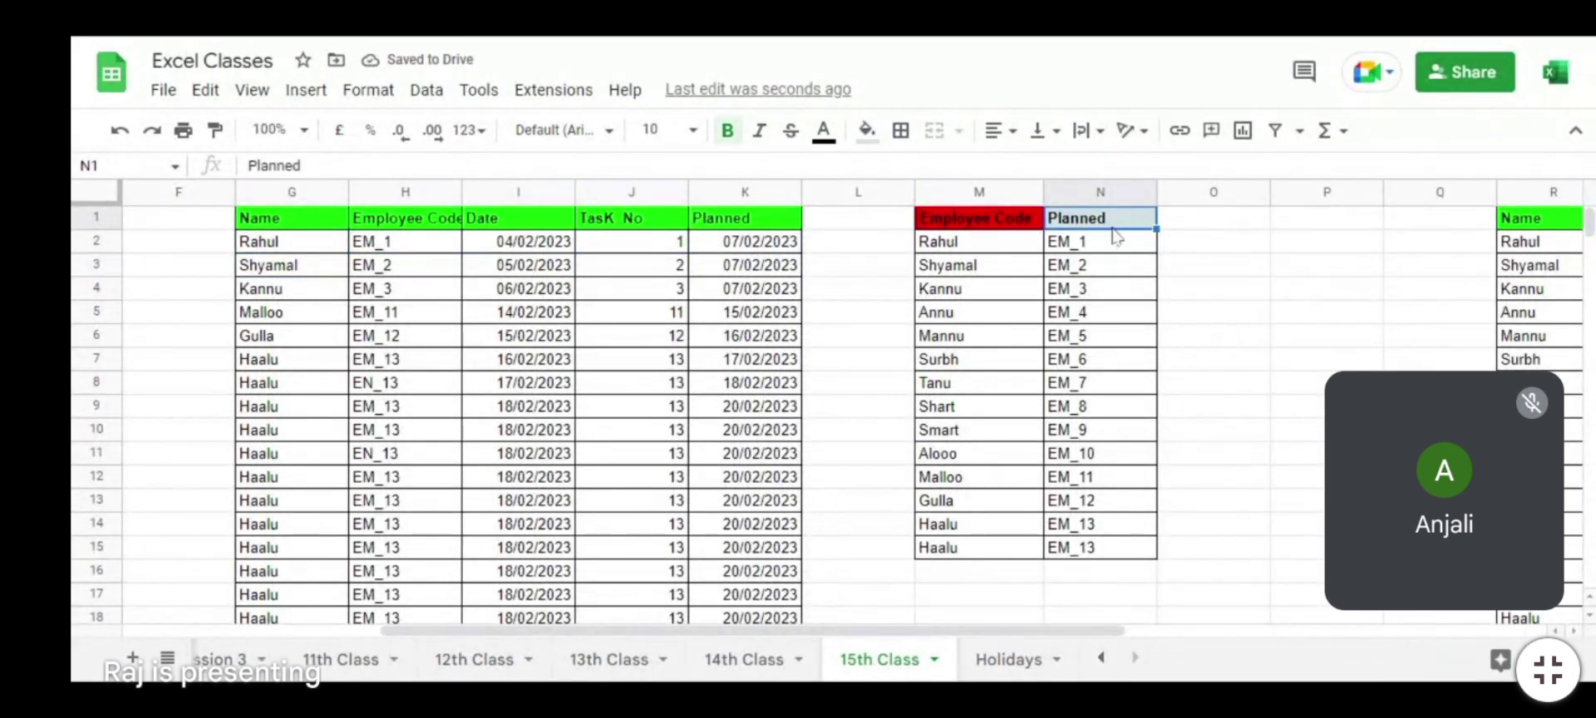
{"action": "left_click", "coordinate": [1116, 245]}
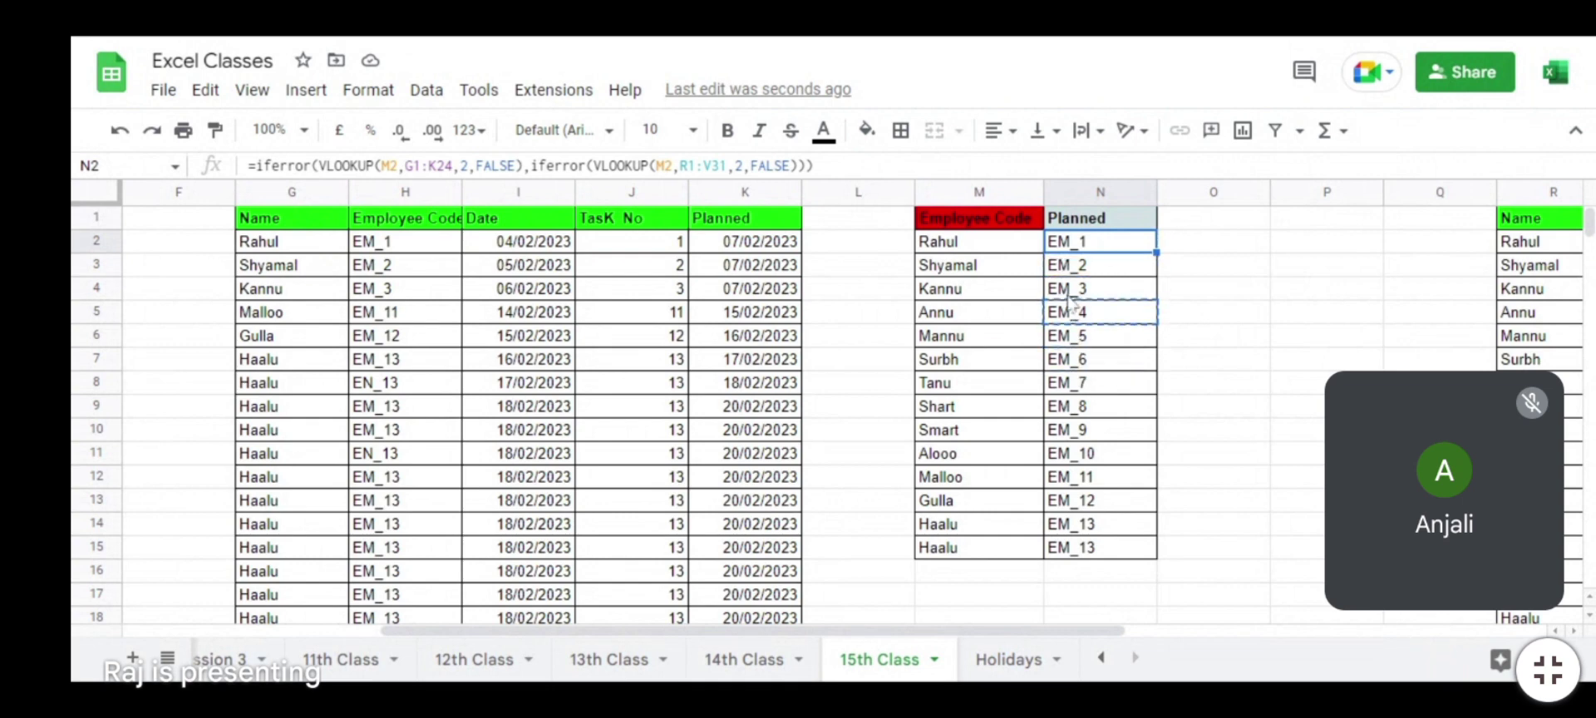
{"action": "key", "text": "ctrl+c"}
{"action": "key", "text": "Delete"}
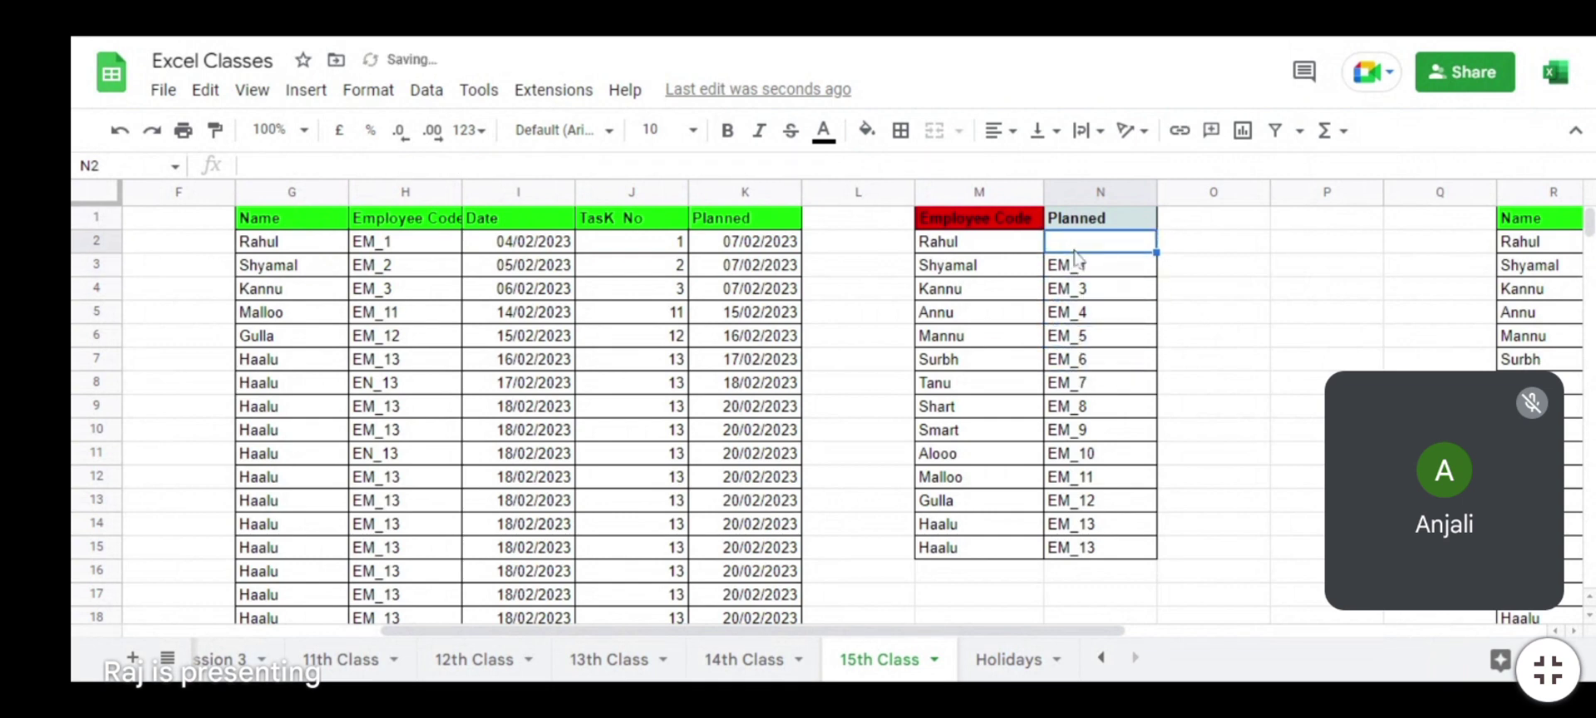
{"action": "key", "text": "ctrl+z"}
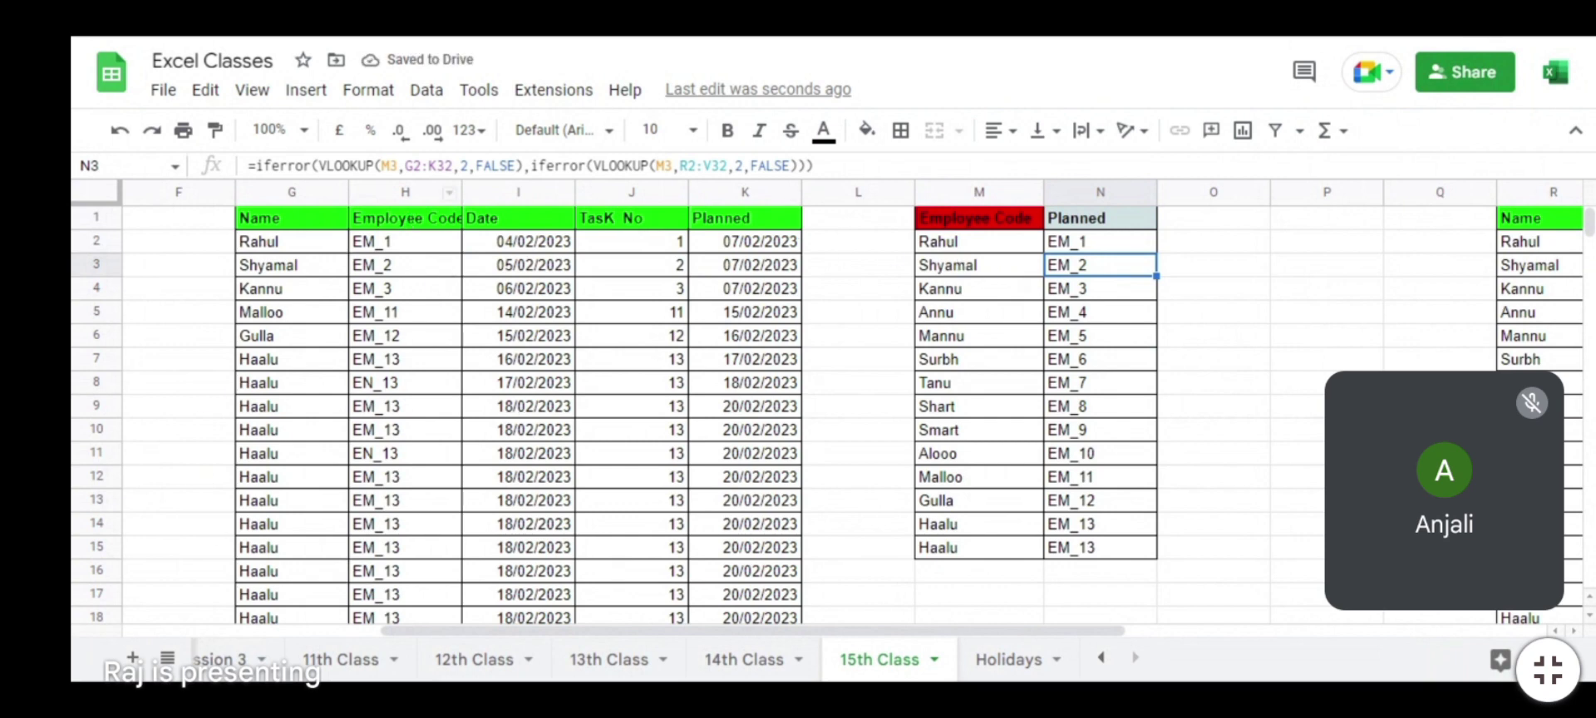
Step: Compare rows 5 and 6 of the second source table in columns R to V with the lookup results and first table
{"action": "left_click", "coordinate": [1566, 341]}
{"action": "key", "text": "Right"}
{"action": "key", "text": "Right"}
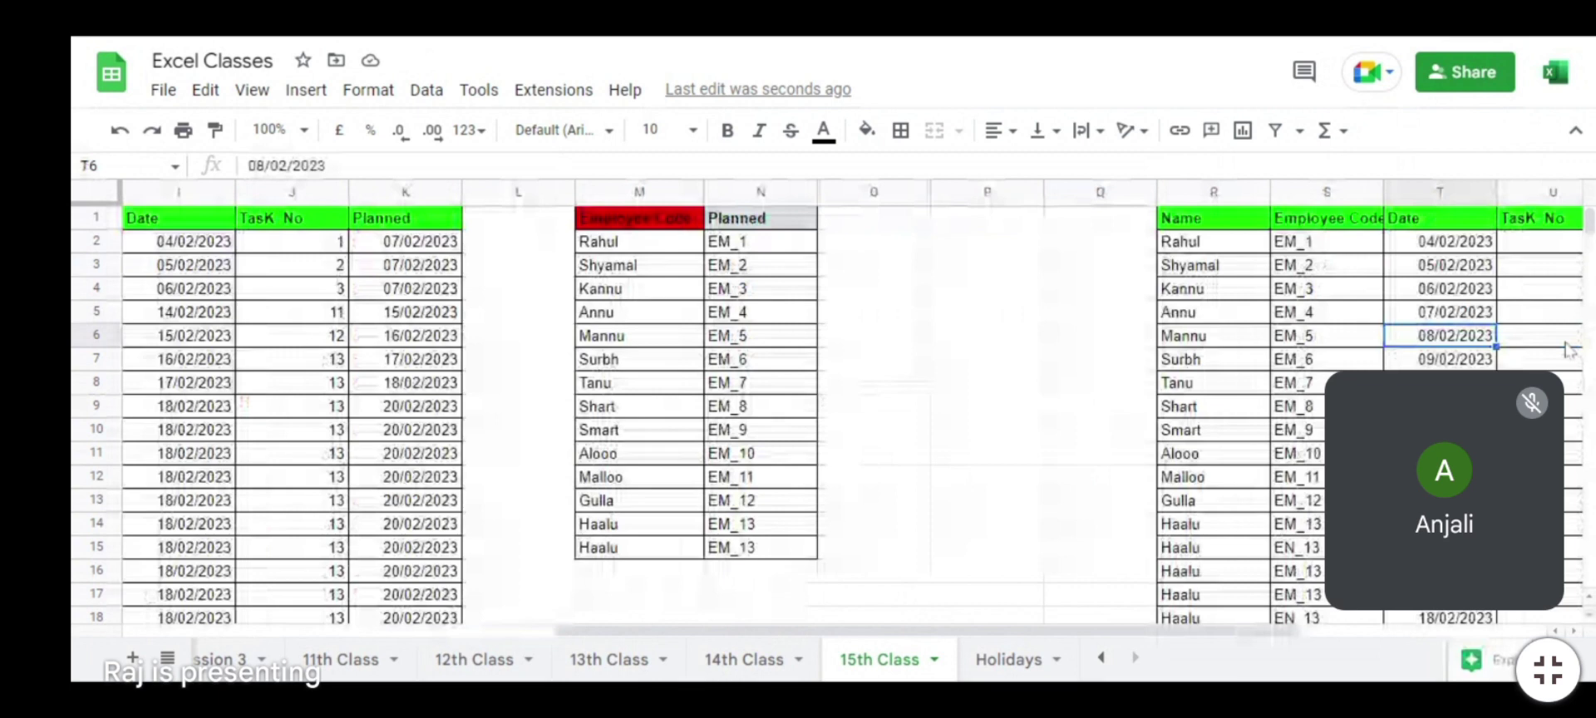
{"action": "key", "text": "Right"}
{"action": "key", "text": "Right"}
{"action": "key", "text": "Left"}
{"action": "key", "text": "Left"}
{"action": "key", "text": "Left"}
{"action": "key", "text": "Left"}
{"action": "key", "text": "Left"}
{"action": "key", "text": "Left"}
{"action": "key", "text": "Left"}
{"action": "key", "text": "Left"}
{"action": "key", "text": "Left"}
{"action": "key", "text": "Left"}
{"action": "key", "text": "Left"}
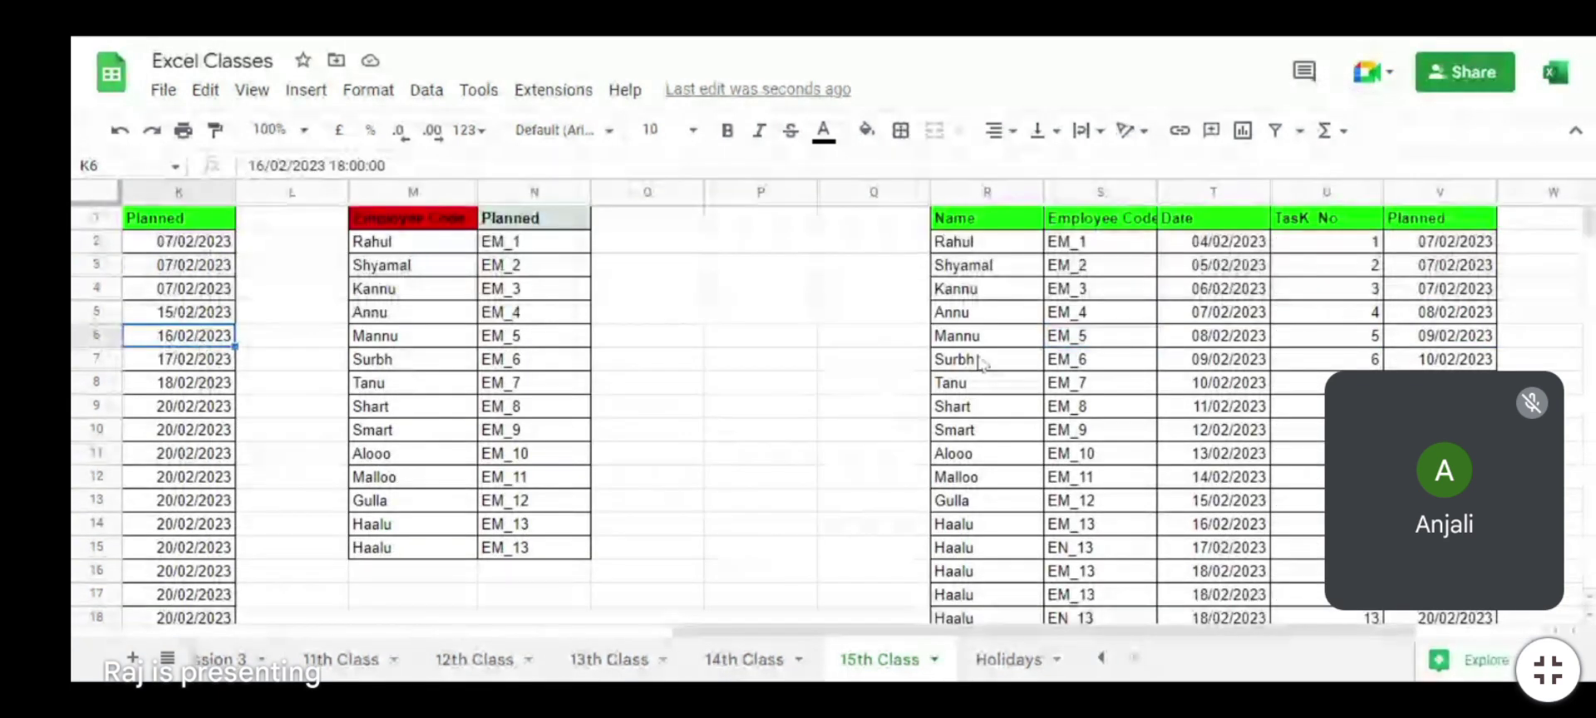
{"action": "key", "text": "Up"}
{"action": "key", "text": "Right"}
{"action": "key", "text": "Right"}
{"action": "key", "text": "Right"}
{"action": "key", "text": "Right"}
{"action": "key", "text": "Right"}
{"action": "key", "text": "Right"}
{"action": "key", "text": "Right"}
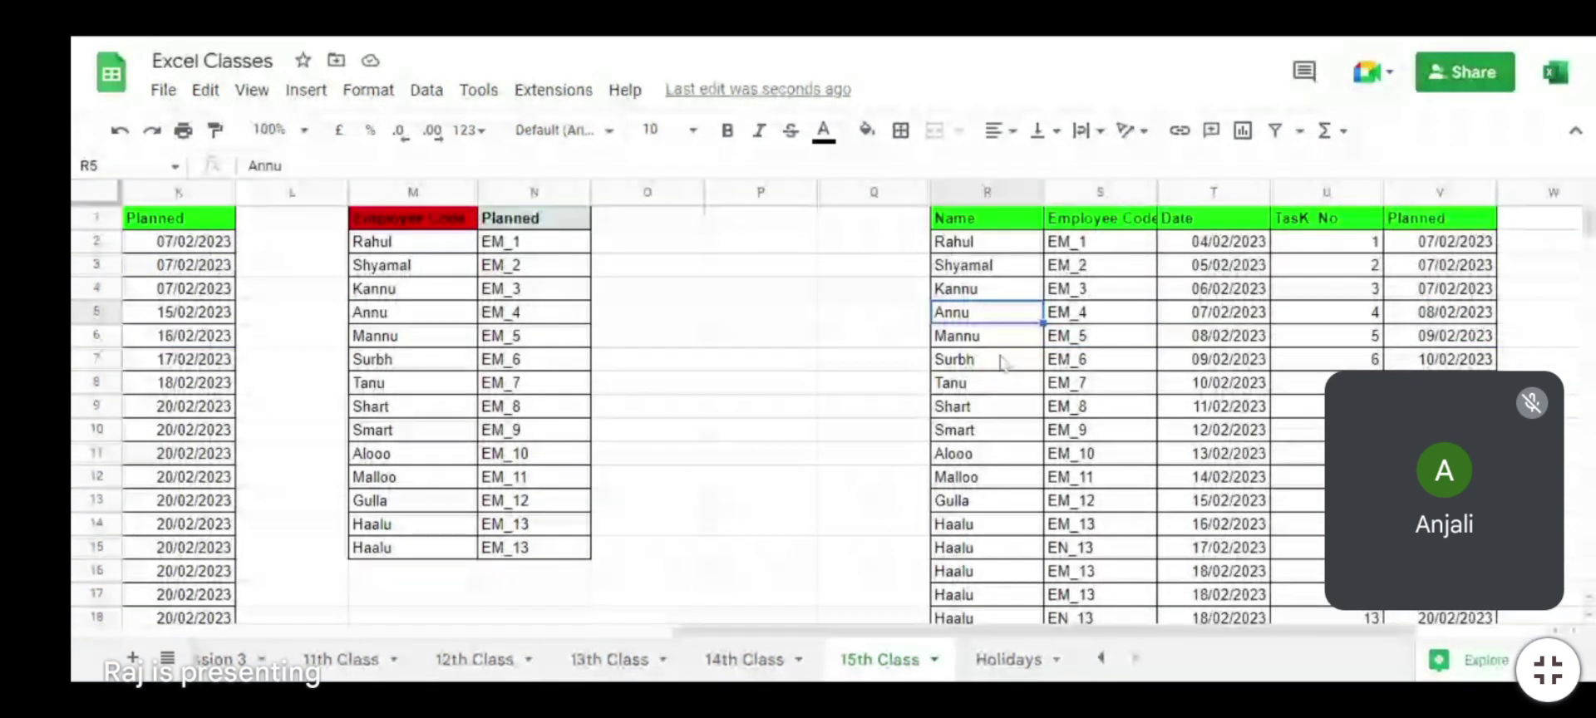
Step: Check row 7 of the second source table, and examine the names G3:G7 in the first source table
{"action": "left_click", "coordinate": [981, 363]}
{"action": "key", "text": "Left"}
{"action": "key", "text": "Left"}
{"action": "key", "text": "Left"}
{"action": "key", "text": "Left"}
{"action": "key", "text": "Left"}
{"action": "key", "text": "Left"}
{"action": "key", "text": "Left"}
{"action": "key", "text": "Left"}
{"action": "key", "text": "Left"}
{"action": "key", "text": "Left"}
{"action": "key", "text": "Left"}
{"action": "key", "text": "Left"}
{"action": "key", "text": "Left"}
{"action": "key", "text": "Left"}
{"action": "key", "text": "Left"}
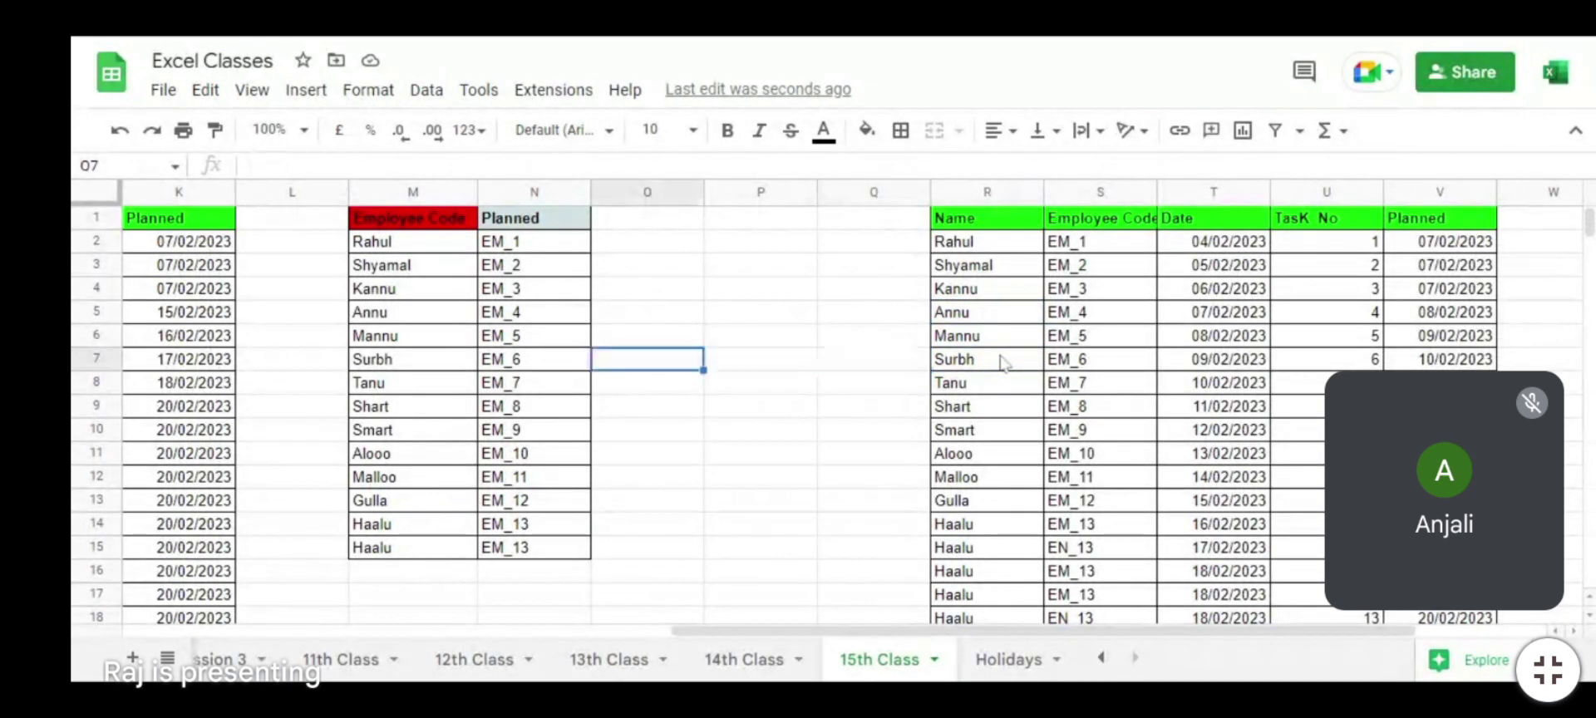
{"action": "key", "text": "Right"}
{"action": "key", "text": "Right"}
{"action": "key", "text": "Right"}
{"action": "key", "text": "Right"}
{"action": "key", "text": "Up"}
{"action": "key", "text": "Up"}
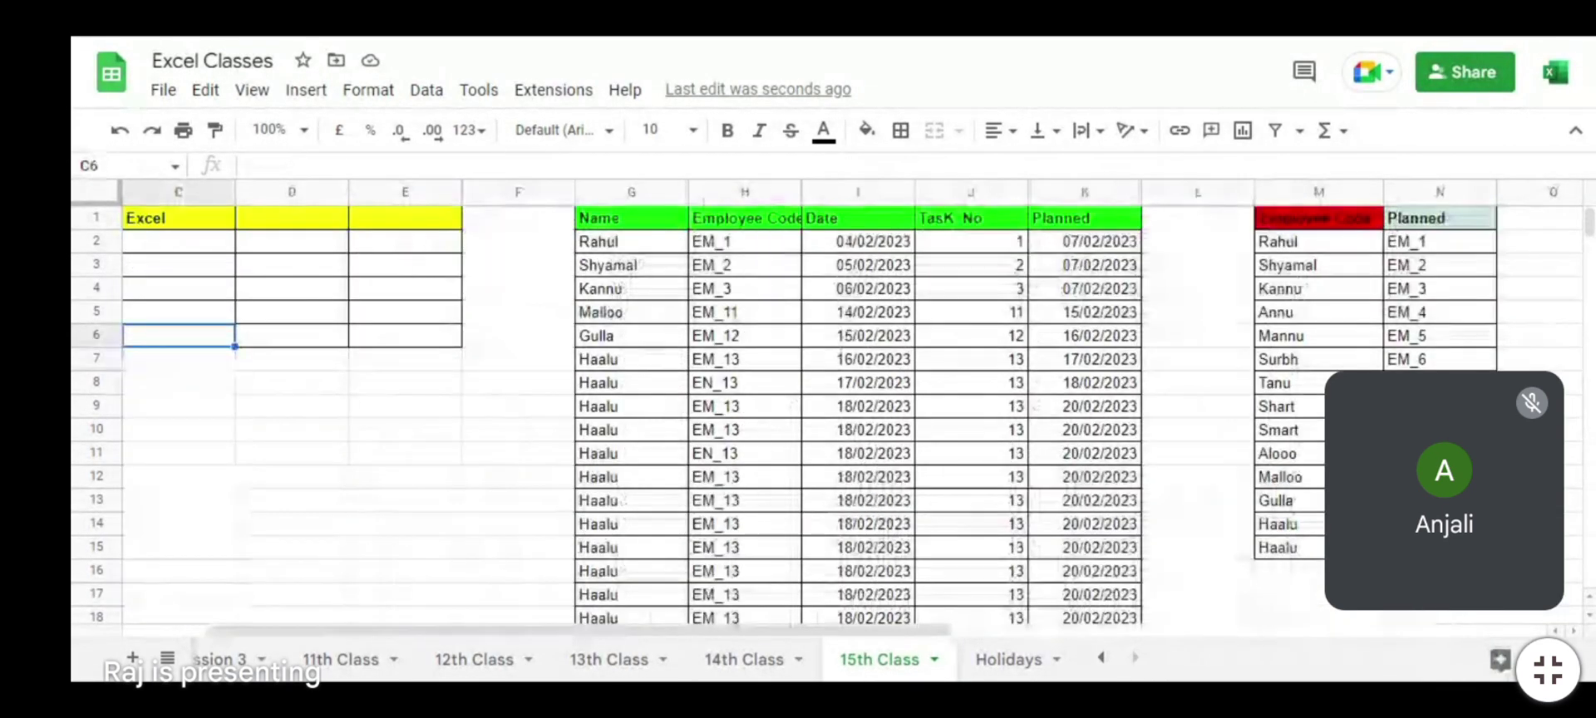
{"action": "left_click_drag", "start_coordinate": [632, 265], "coordinate": [632, 335]}
{"action": "key", "text": "shift+Down"}
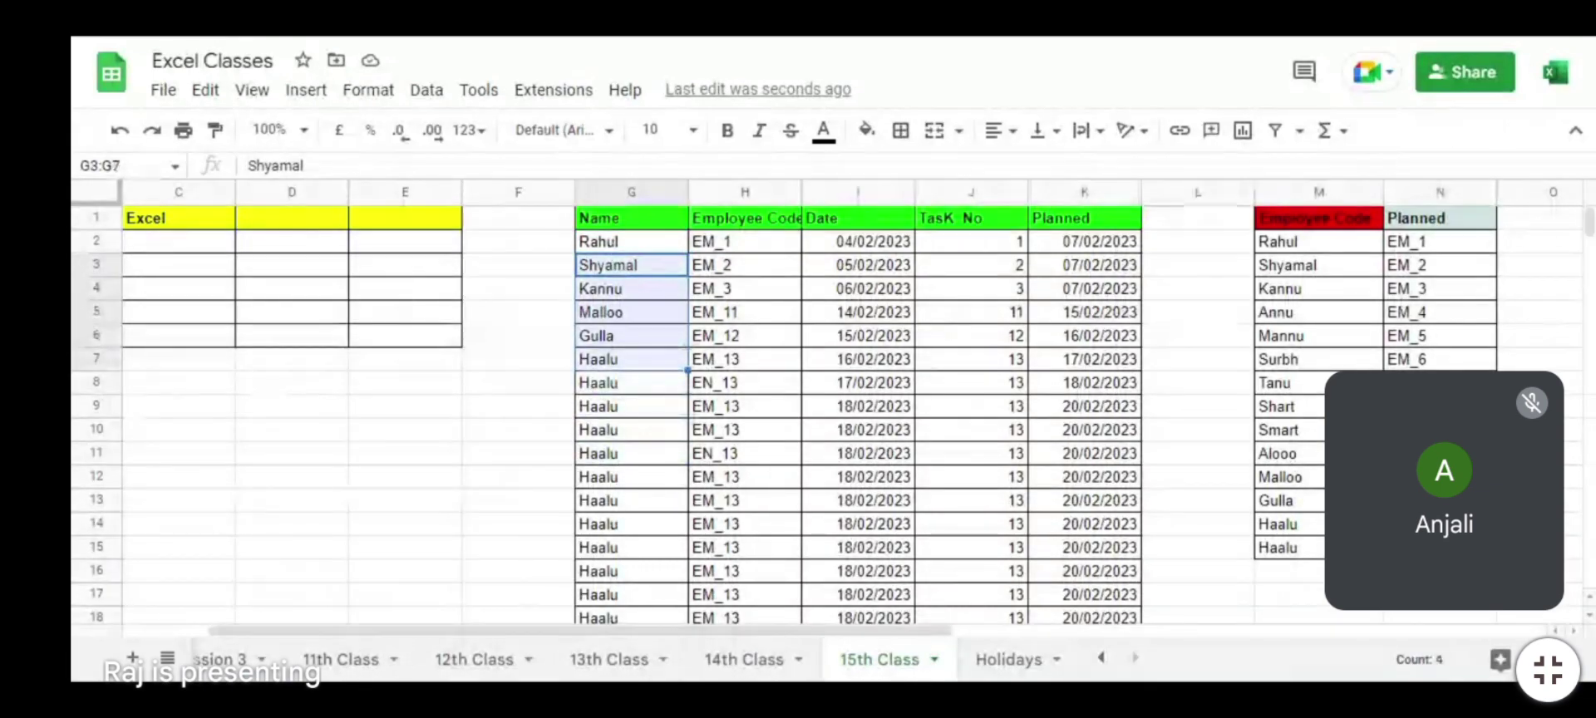
{"action": "key", "text": "Up"}
{"action": "key", "text": "Up"}
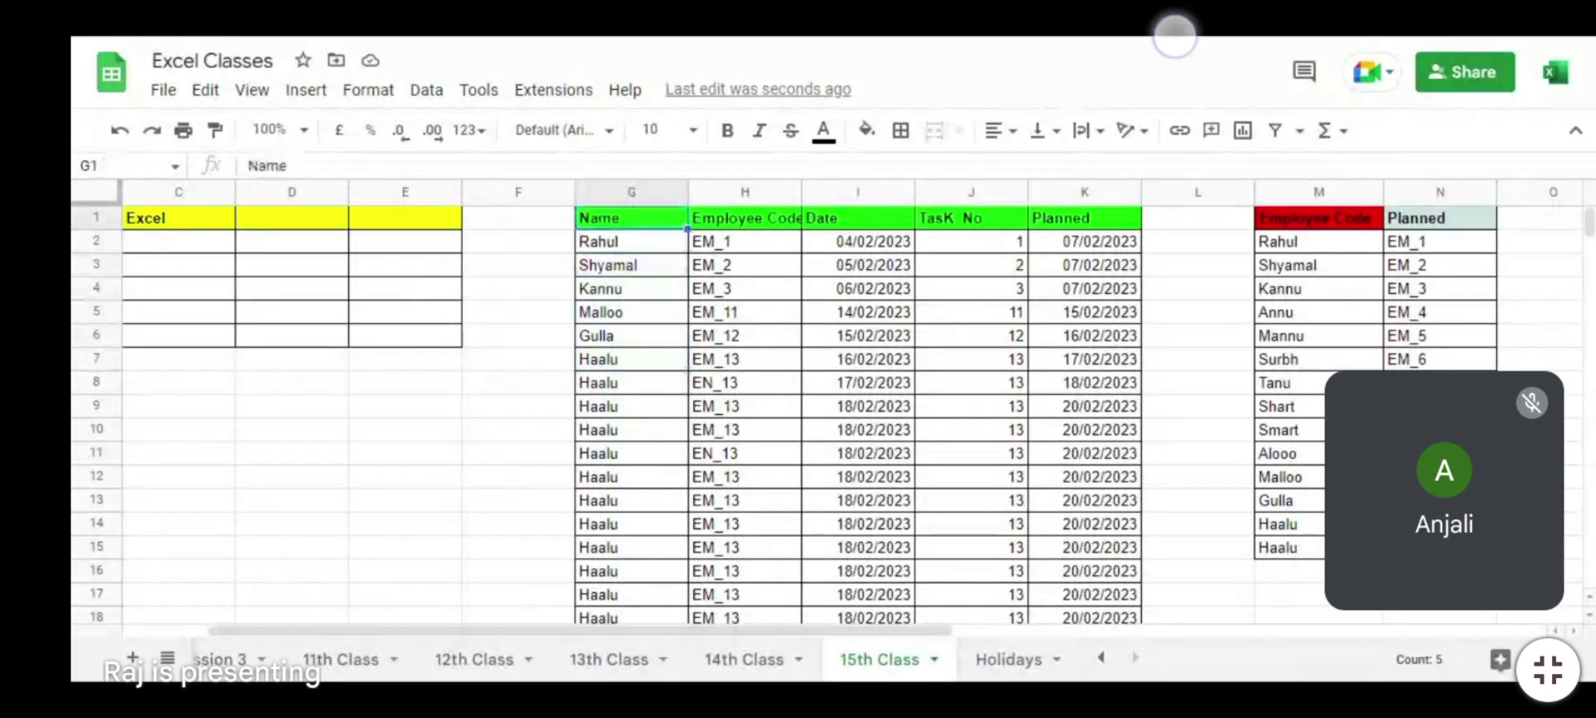
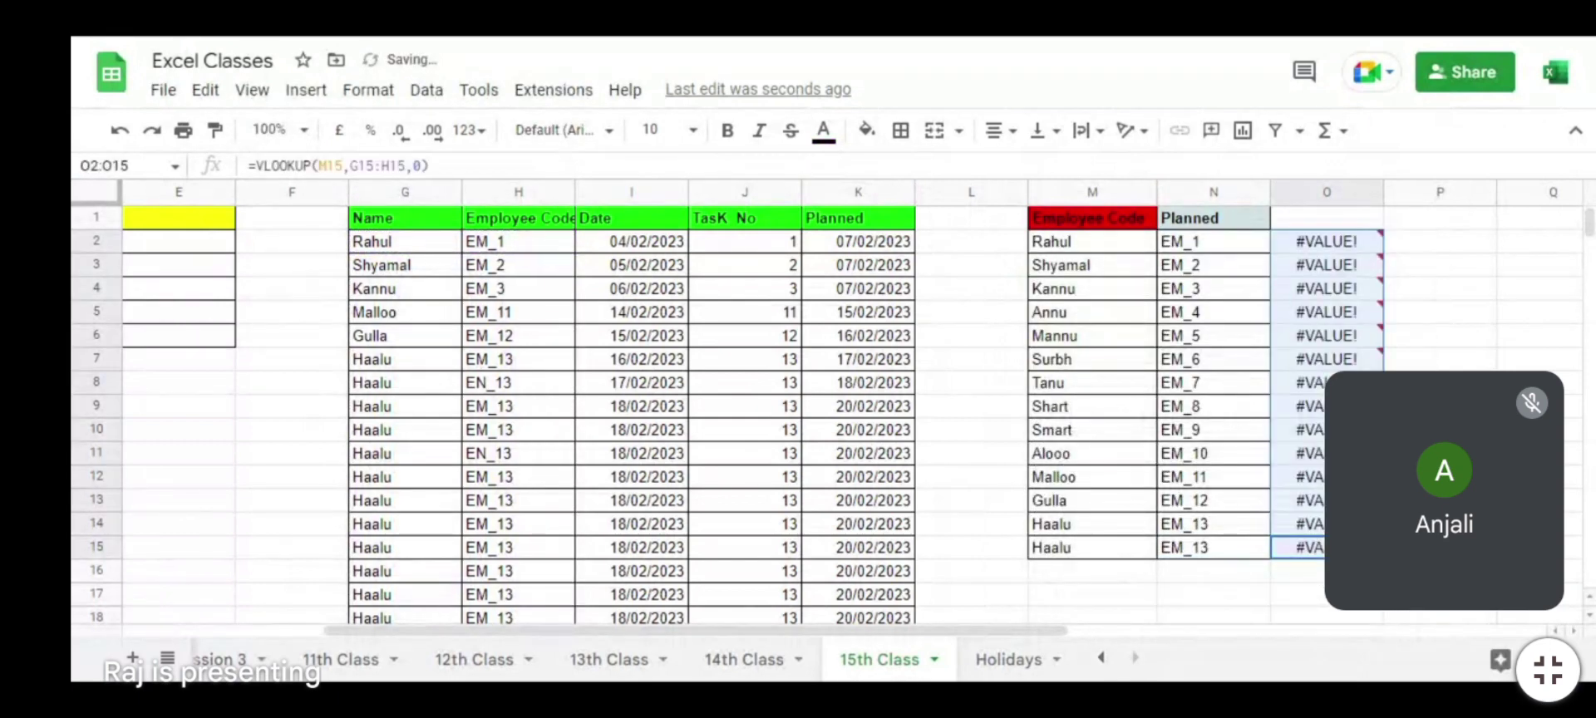
Step: Add the column index 2 to the O2 formula so it reads =VLOOKUP(M2,G2:H2,2,0)
{"action": "left_click", "coordinate": [1327, 242]}
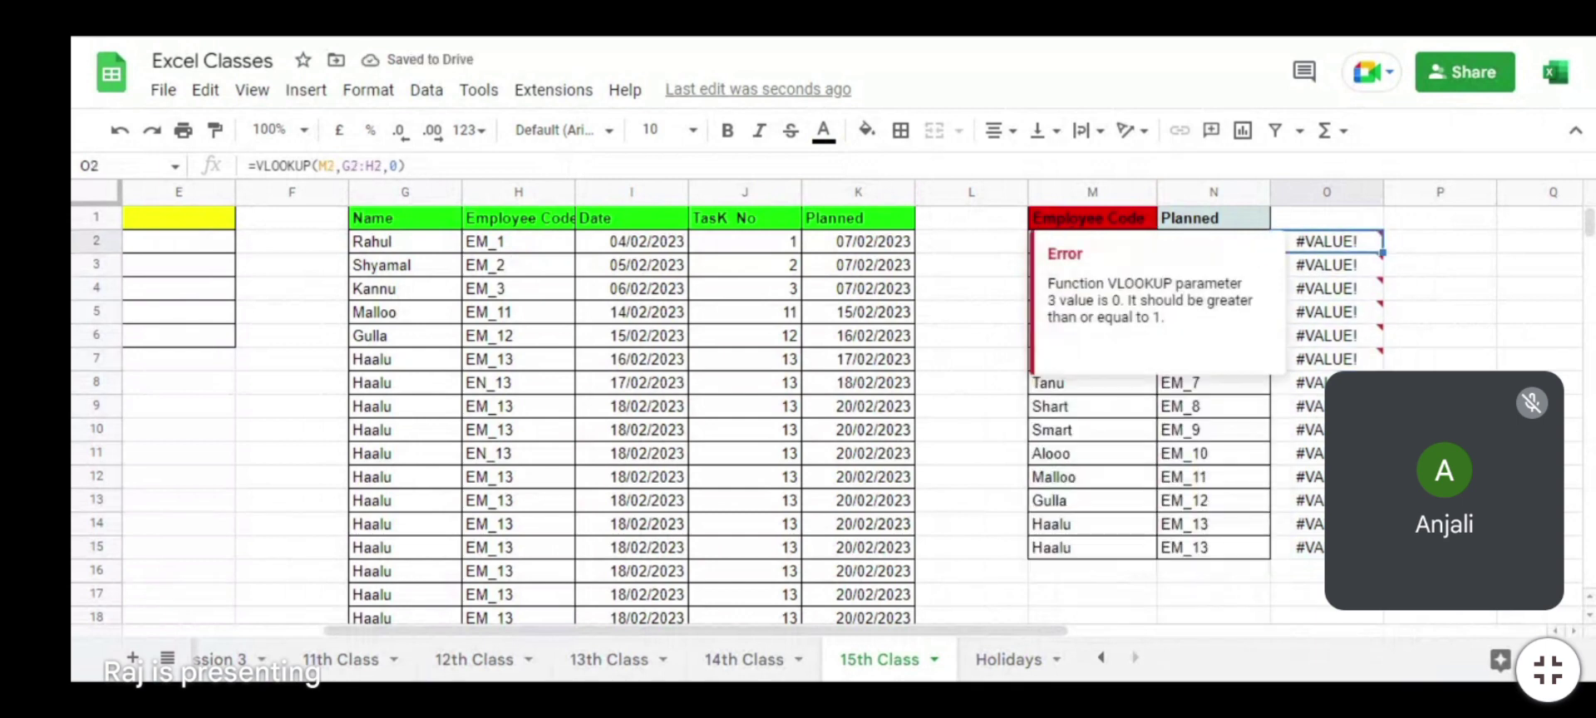
{"action": "double_click", "coordinate": [1327, 250]}
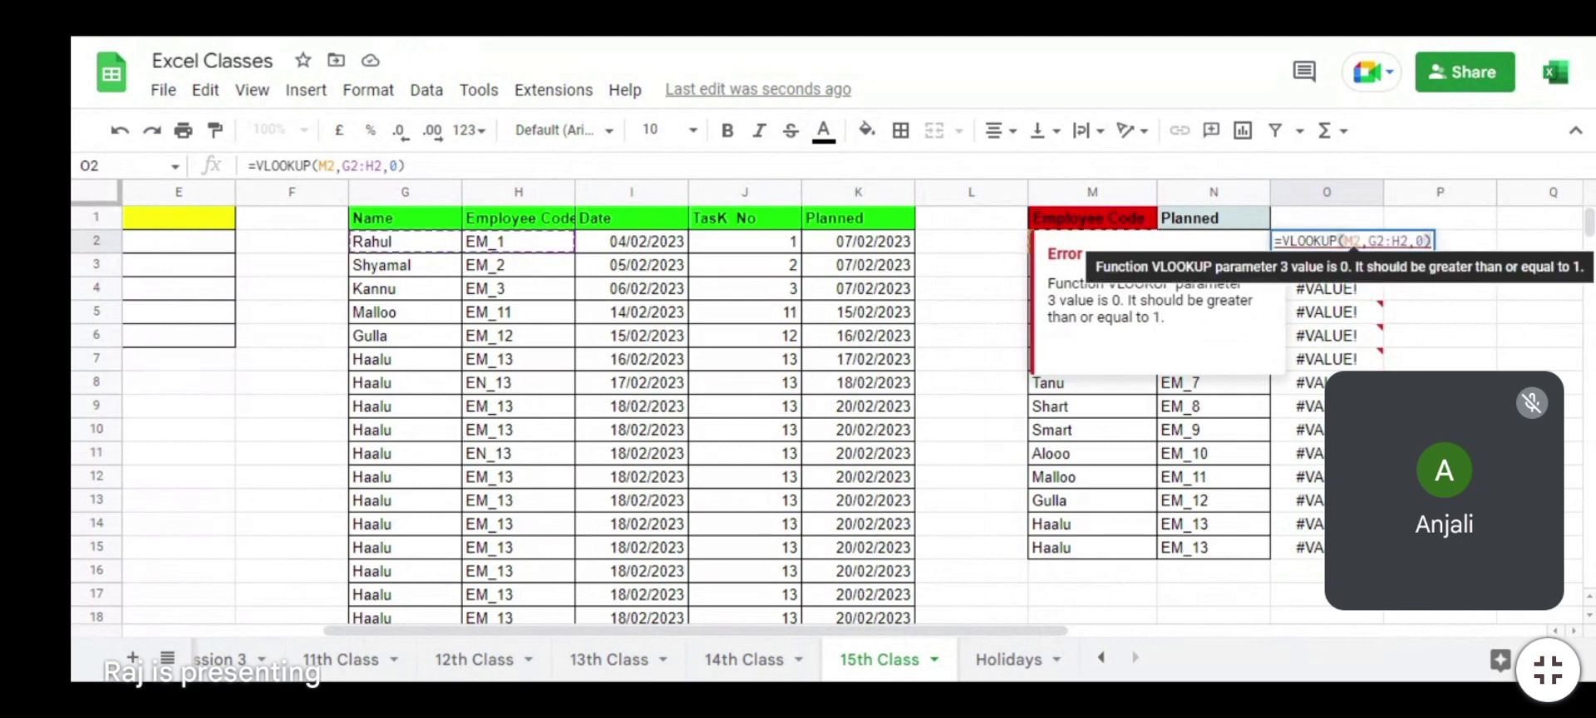
{"action": "left_click", "coordinate": [1423, 242]}
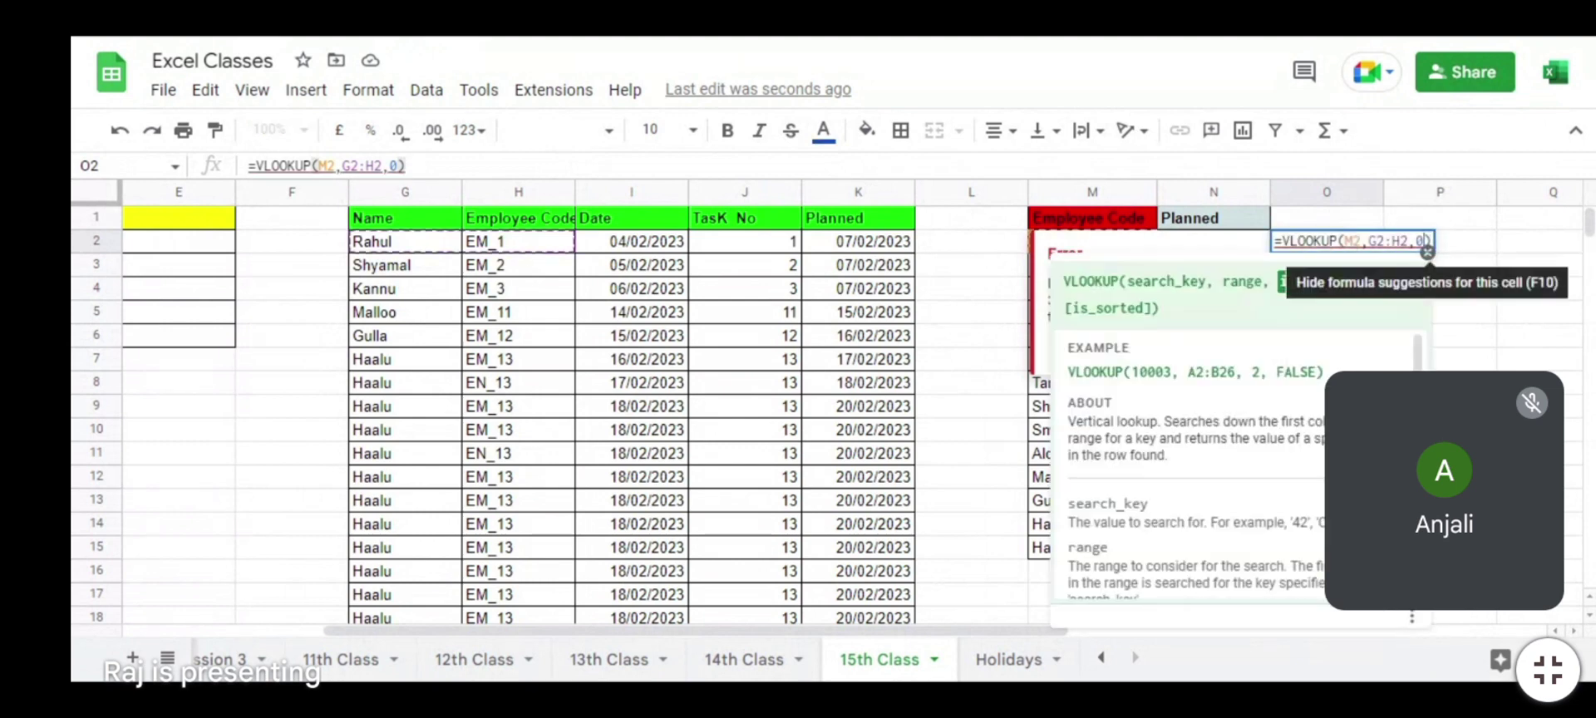
{"action": "type", "text": "2,"}
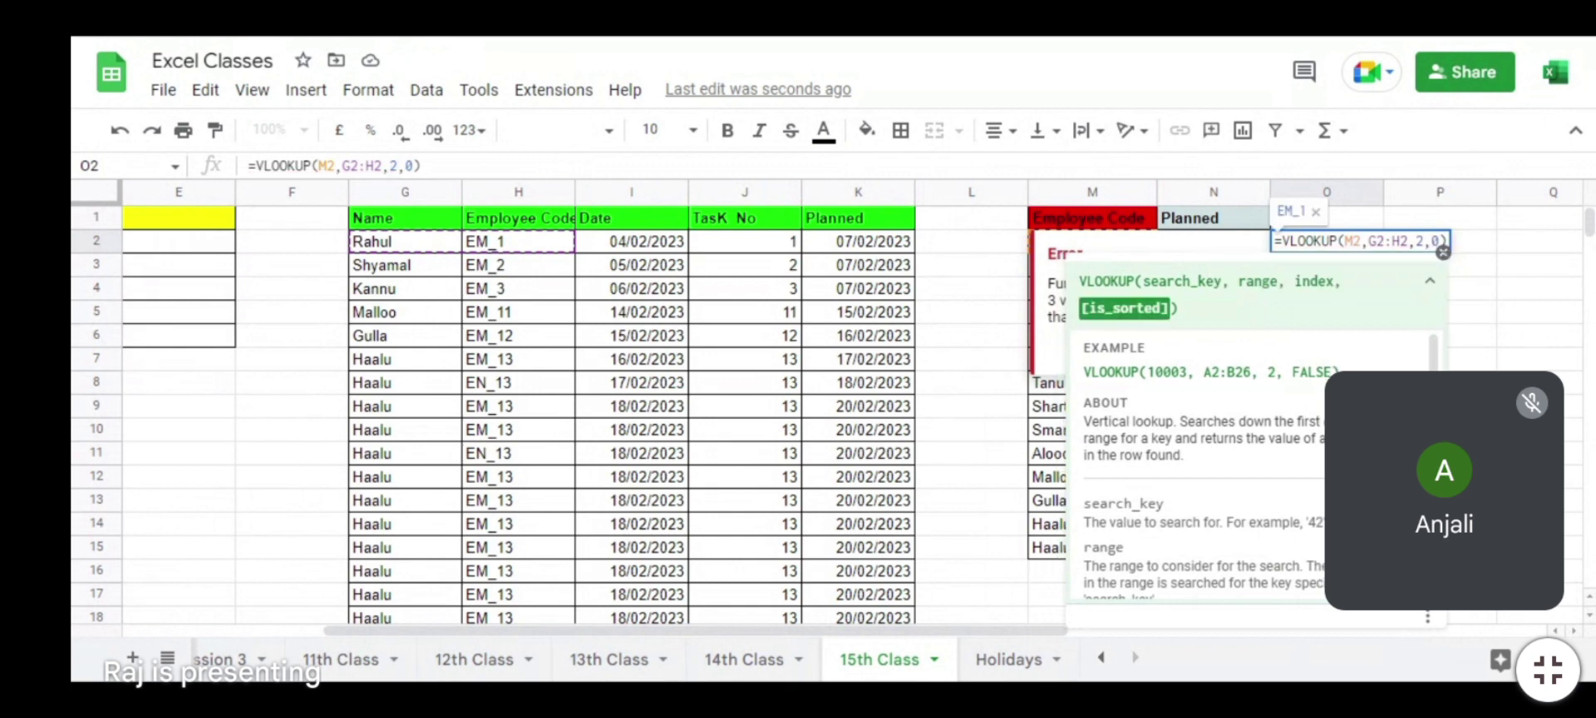
{"action": "key", "text": "Return"}
Step: Fill the corrected O2 VLOOKUP formula down through O15
{"action": "key", "text": "Left"}
{"action": "key", "text": "ctrl+Down"}
{"action": "key", "text": "Right"}
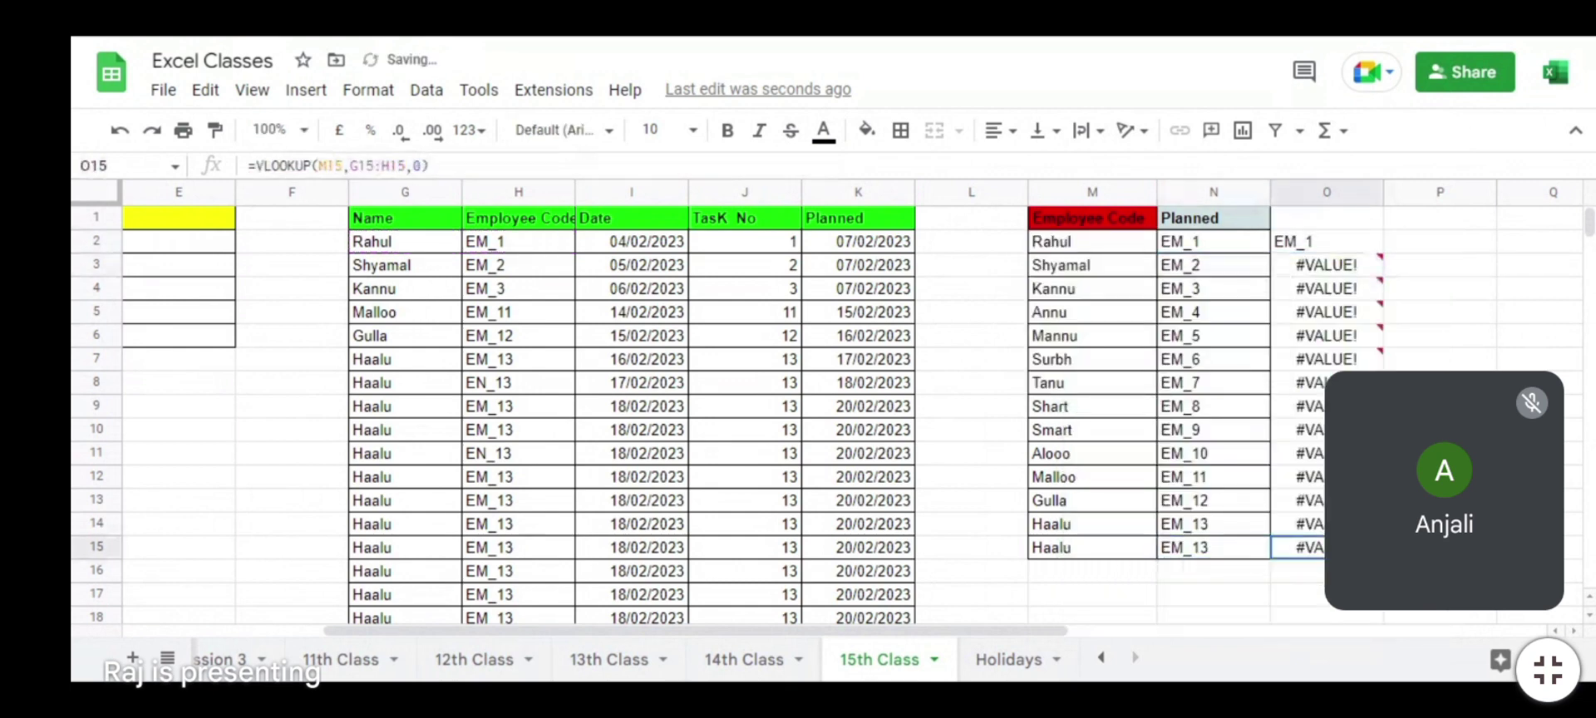
{"action": "key", "text": "ctrl+shift+Up"}
{"action": "key", "text": "ctrl+d"}
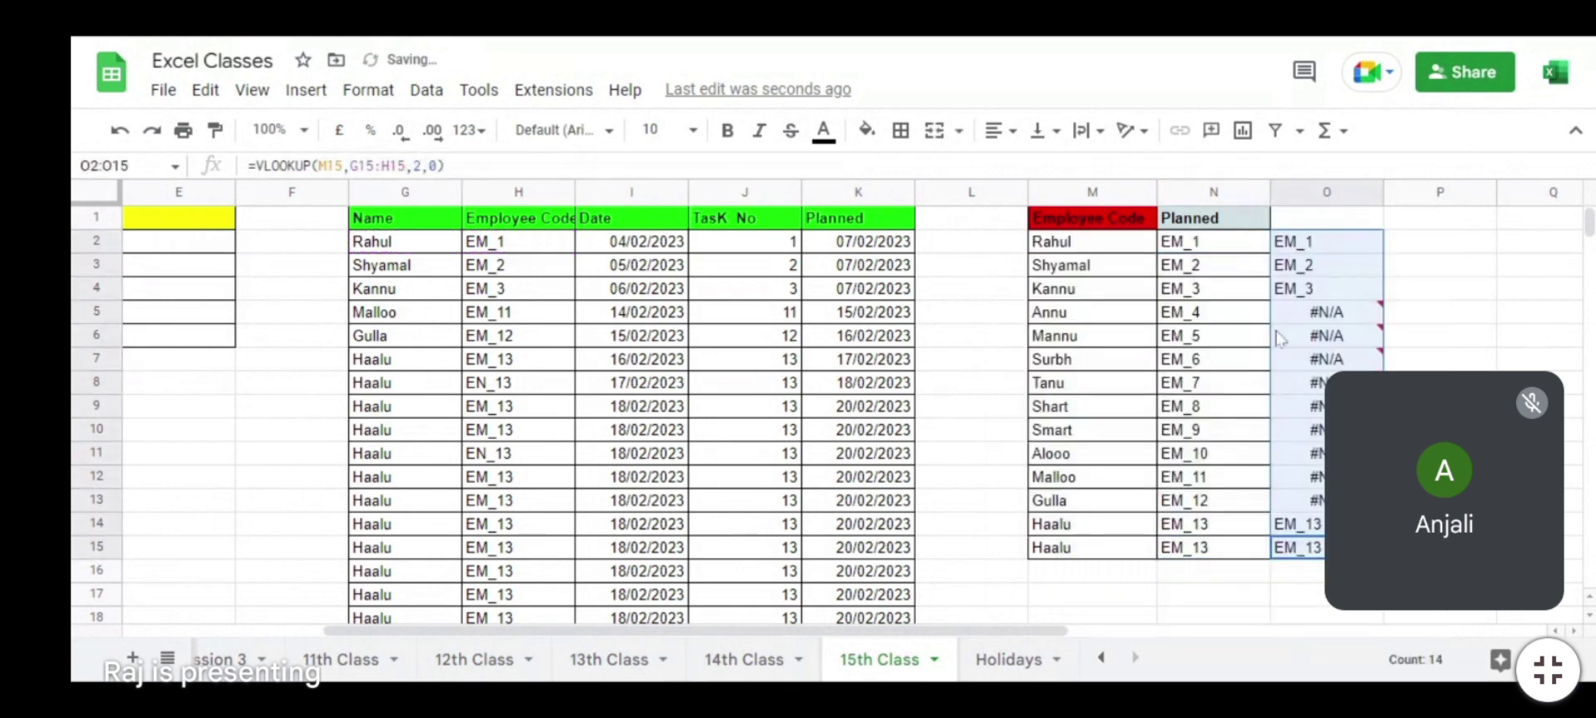
Step: Compare the plain VLOOKUP results in O5:O12 with the nested IFERROR formula in N5
{"action": "mouse_move", "coordinate": [1280, 335]}
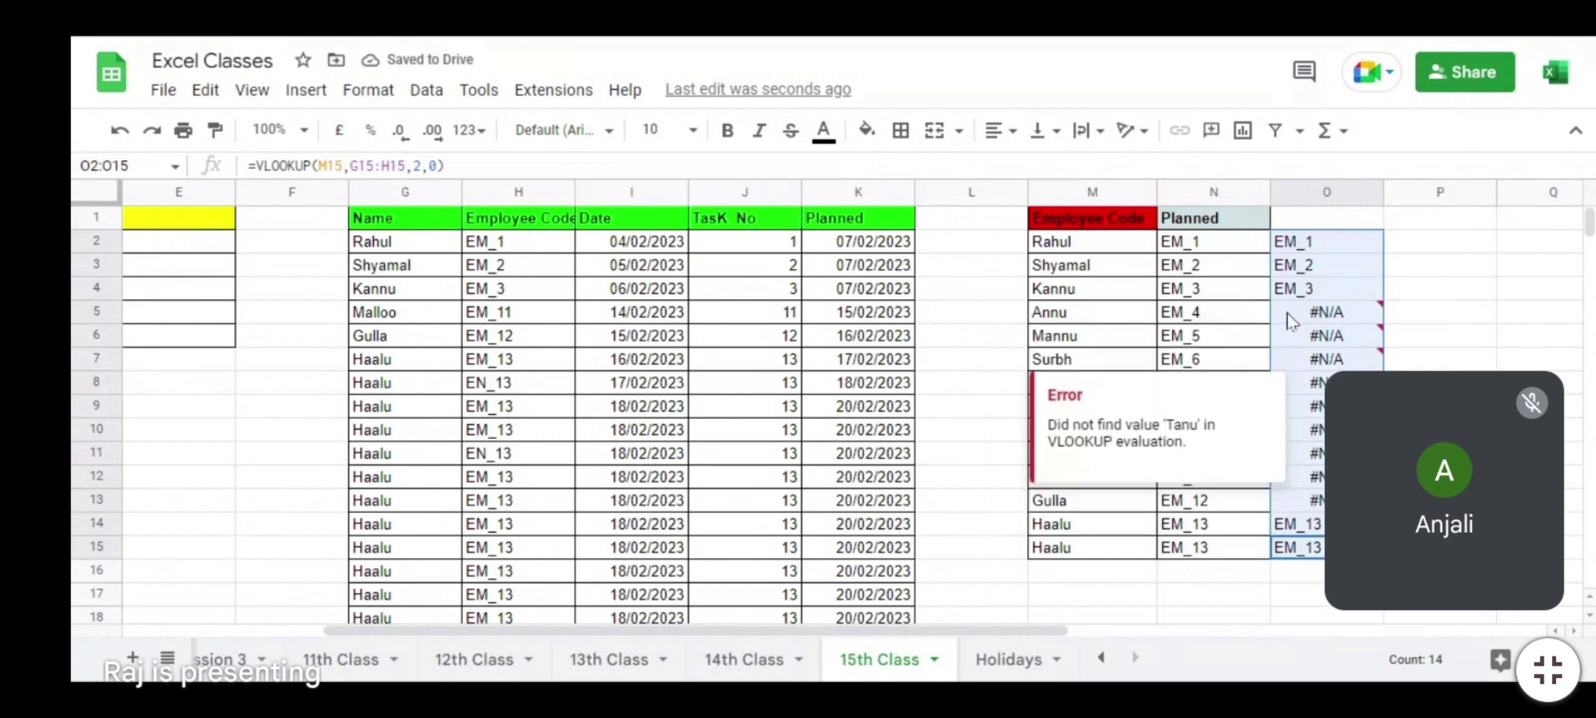
{"action": "left_click", "coordinate": [1291, 316]}
{"action": "left_click", "coordinate": [1310, 486], "text": "shift"}
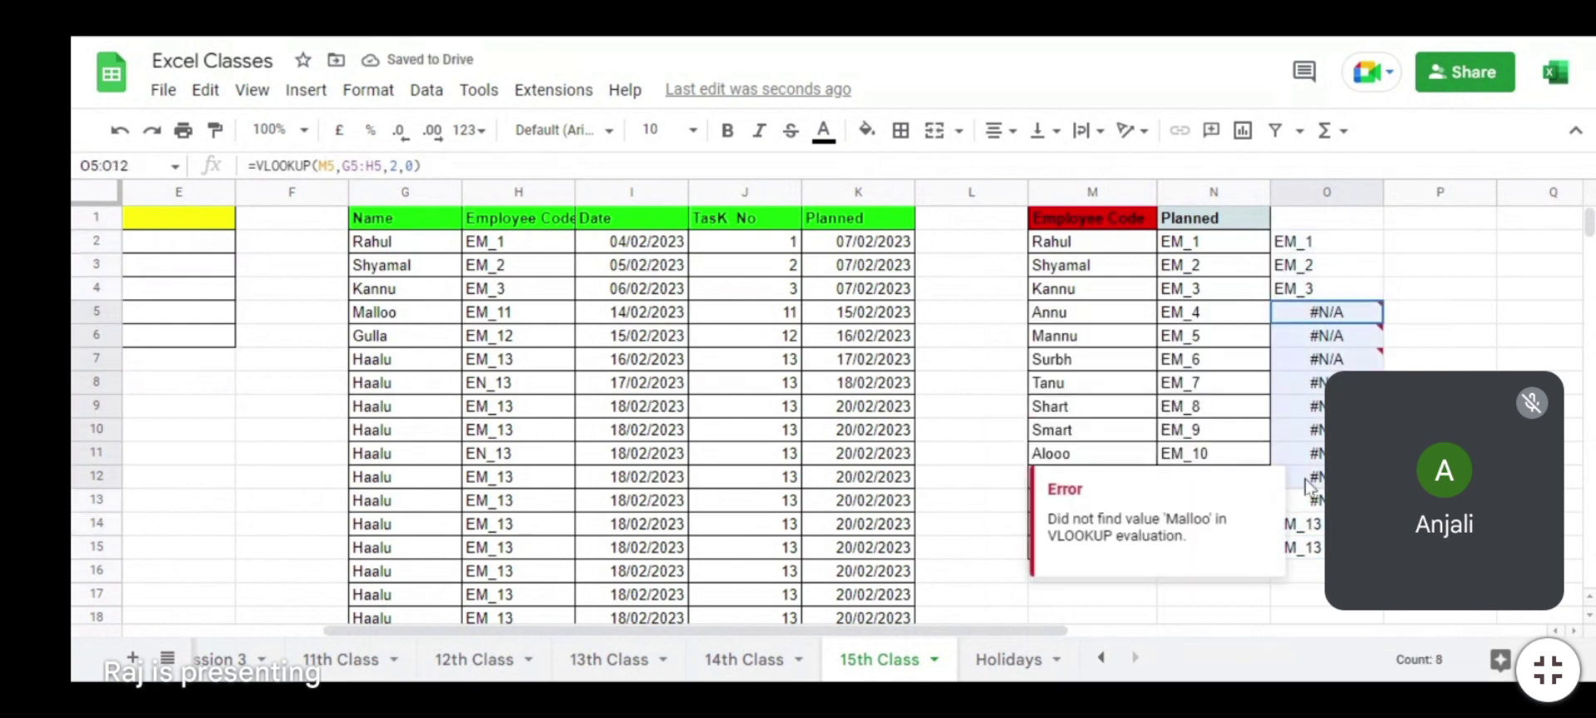
{"action": "left_click", "coordinate": [1310, 335]}
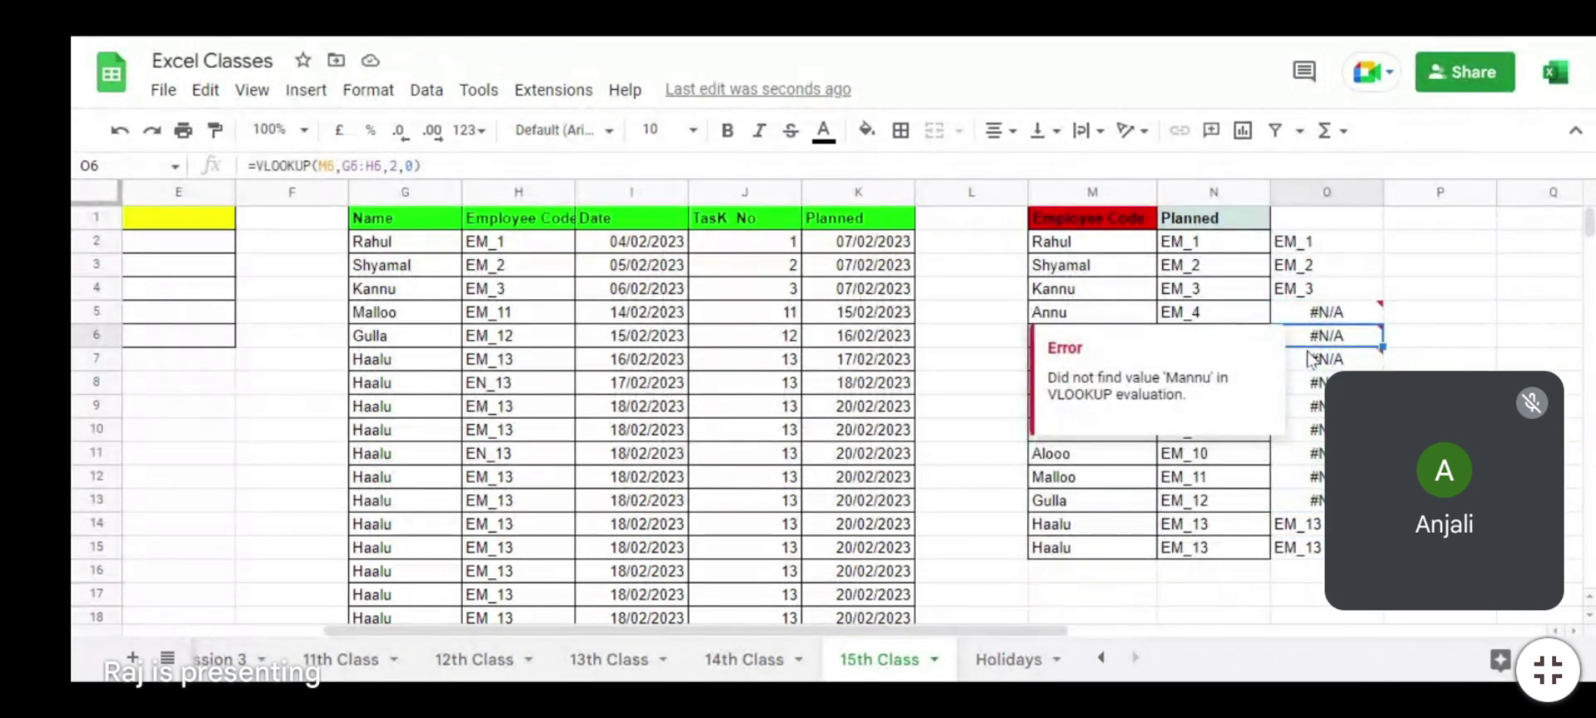
{"action": "left_click", "coordinate": [1230, 313]}
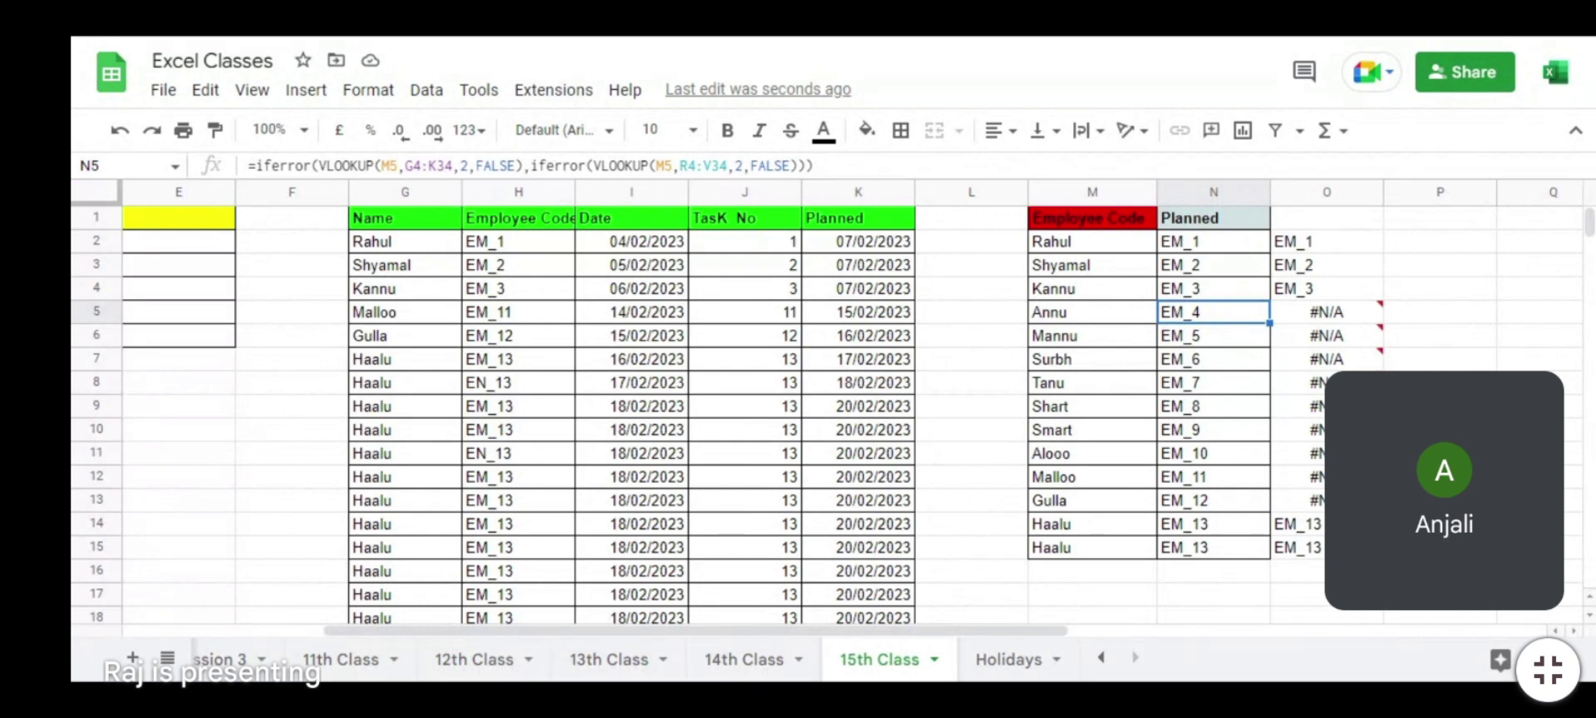
{"action": "left_click", "coordinate": [557, 165]}
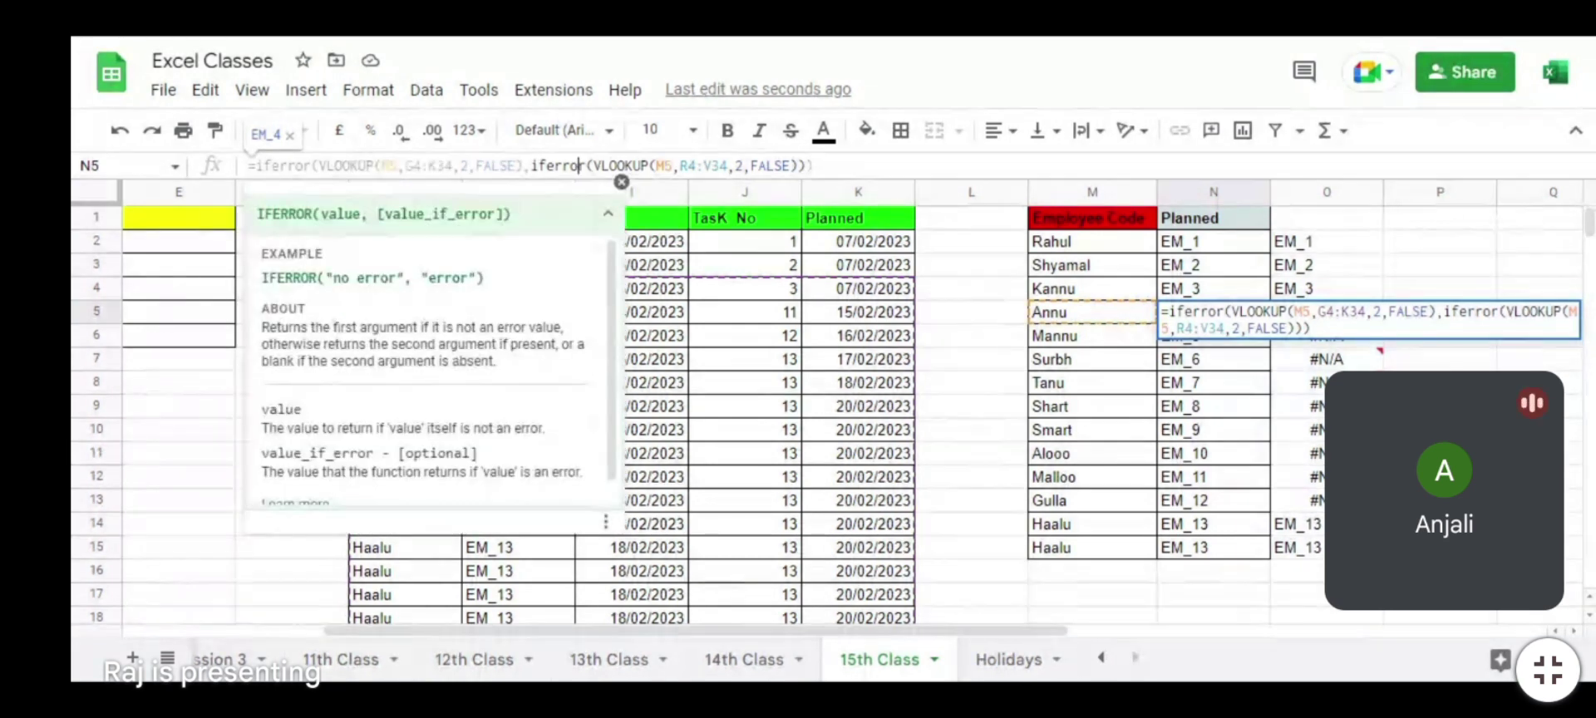
{"action": "key", "text": "Escape"}
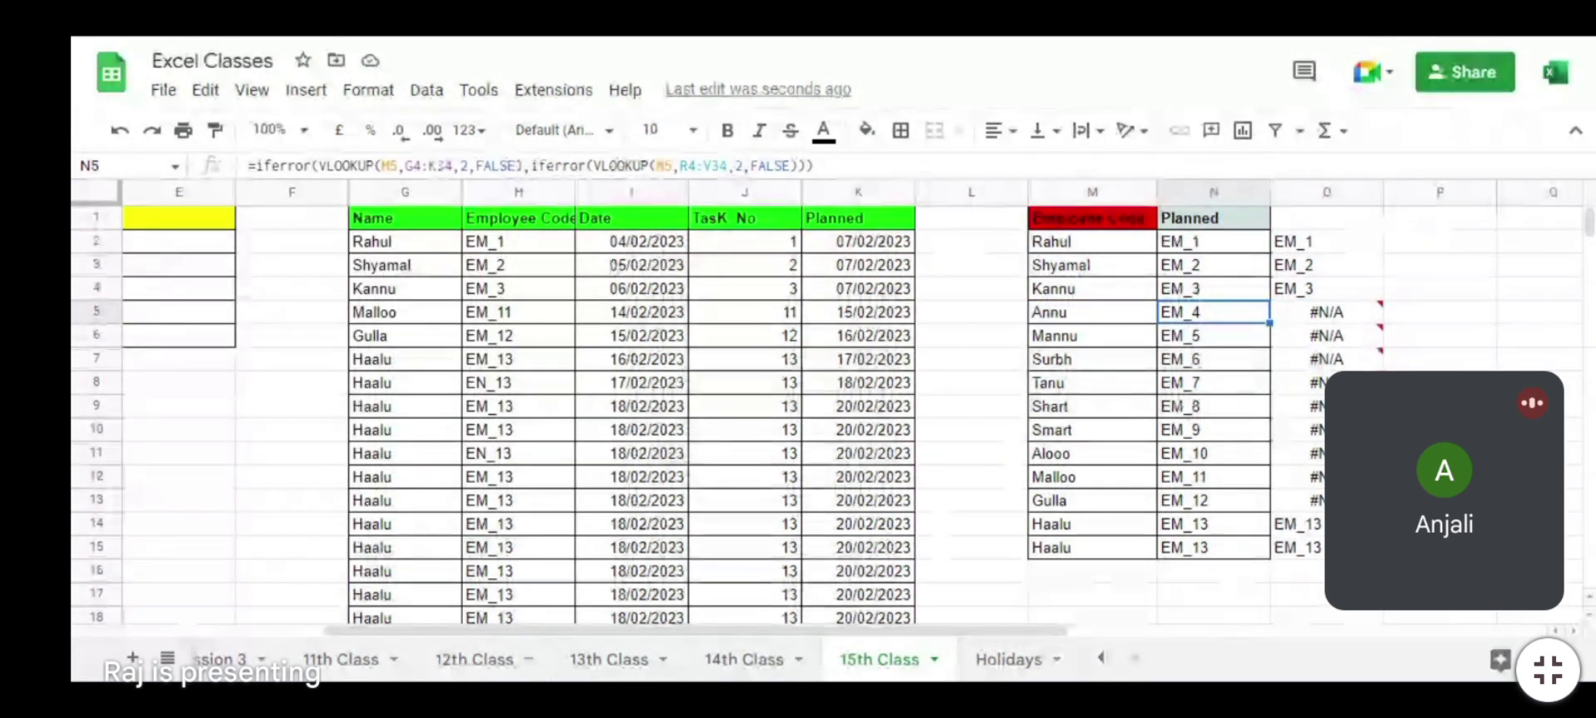